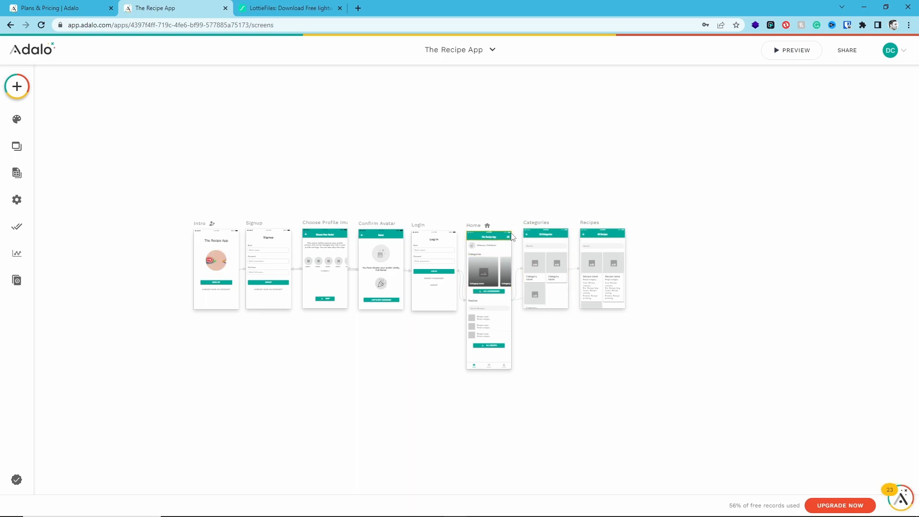
# Review the properties of the Recipes collection in the database.
pyautogui.click(17, 173)
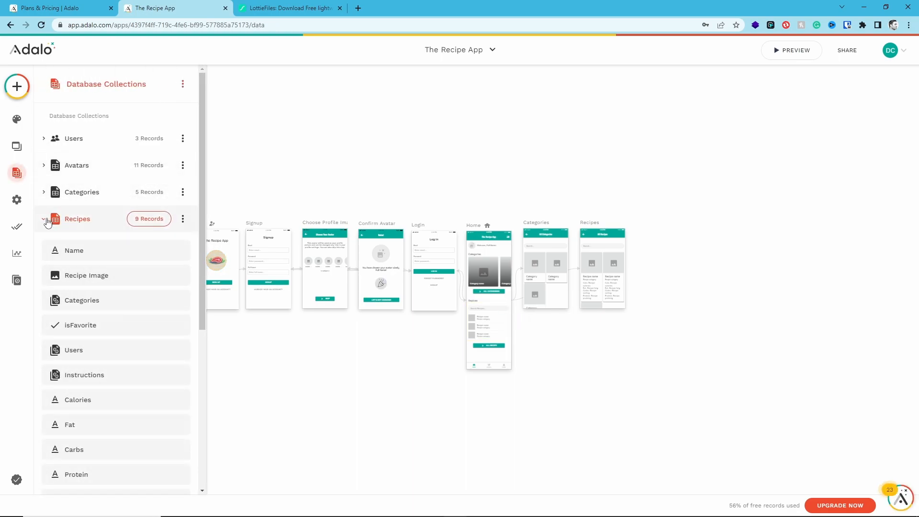
pyautogui.click(48, 220)
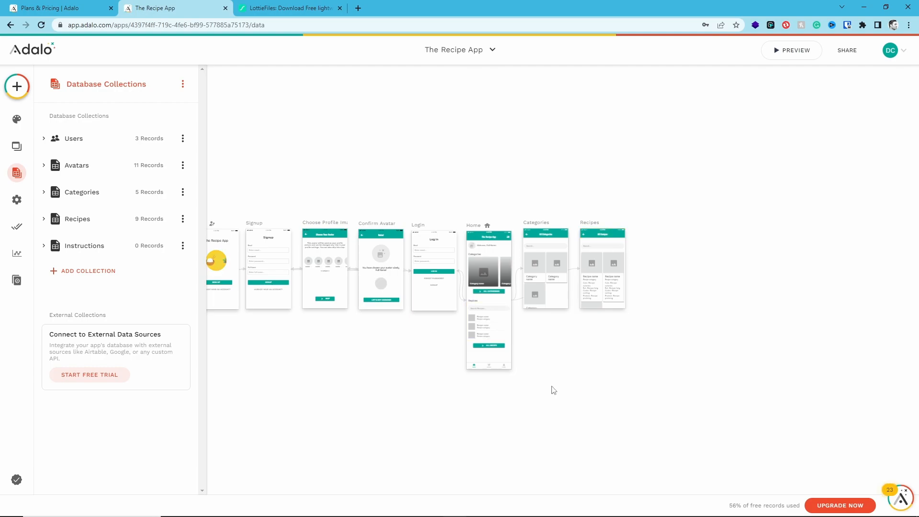
# Add a click action to the Home screen's Categories horizontal card list that links to a new screen.
pyautogui.click(489, 269)
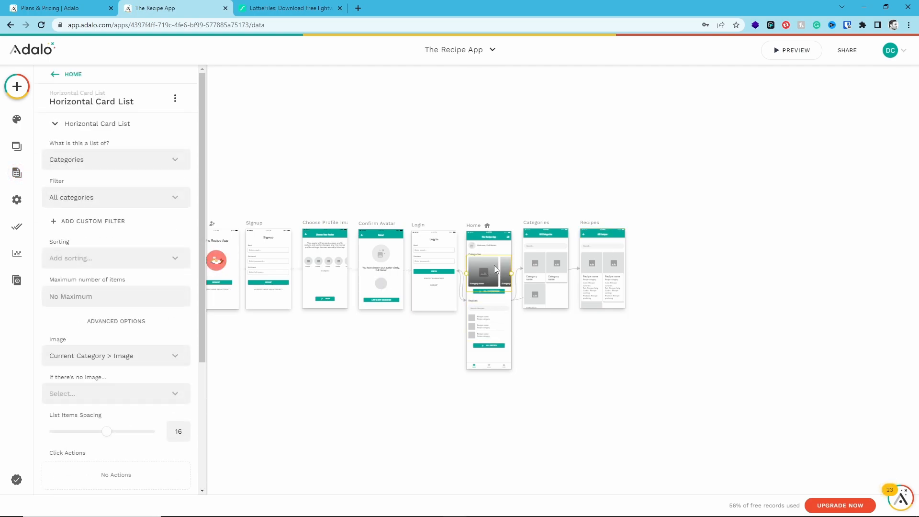
pyautogui.scroll(5, 491, 268)
pyautogui.scroll(3, 492, 268)
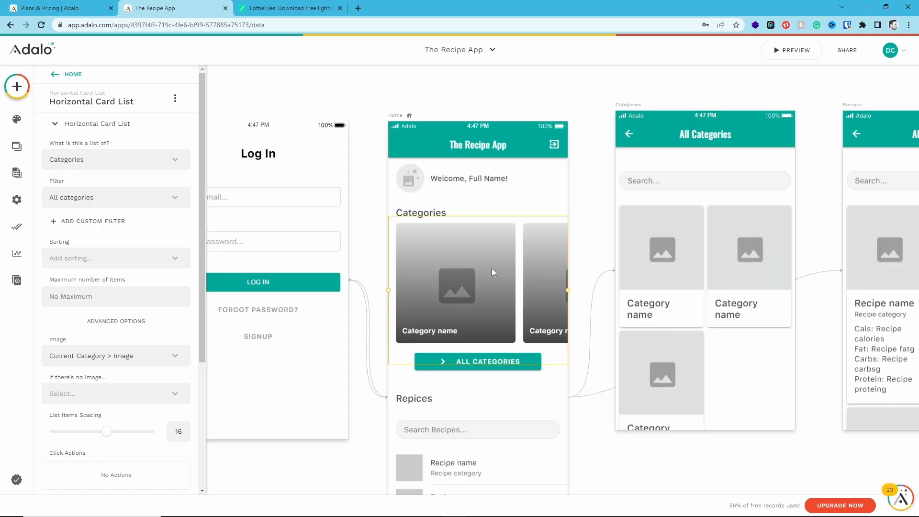
pyautogui.moveTo(496, 265); pyautogui.dragTo(361, 238)
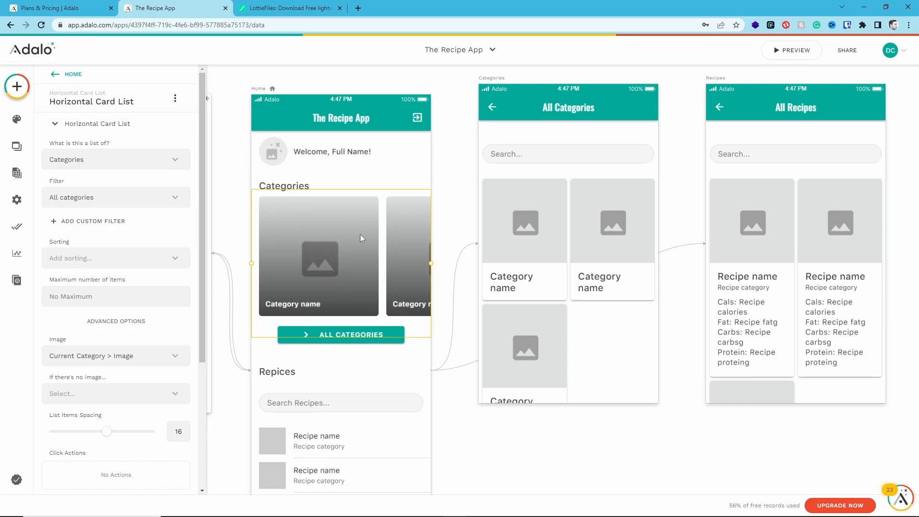
pyautogui.scroll(-4, 140, 286)
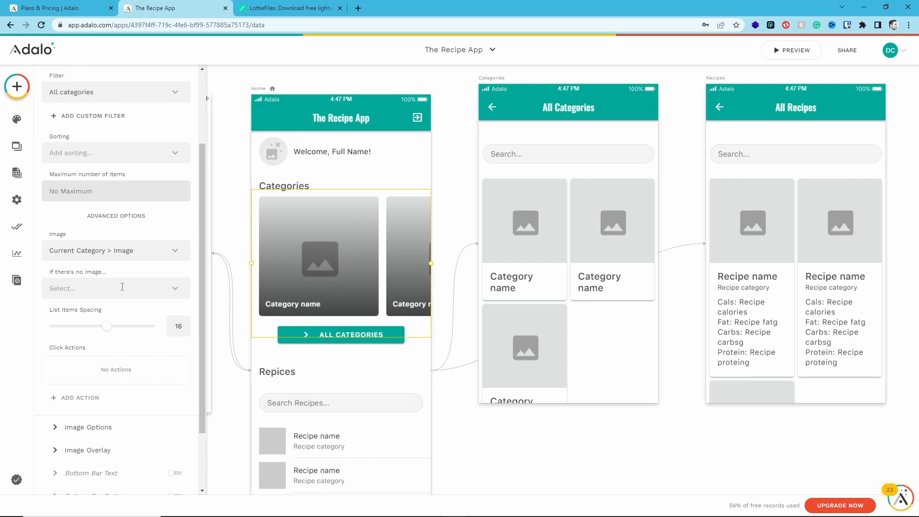
pyautogui.click(93, 318)
pyautogui.moveTo(143, 105)
pyautogui.click(193, 106)
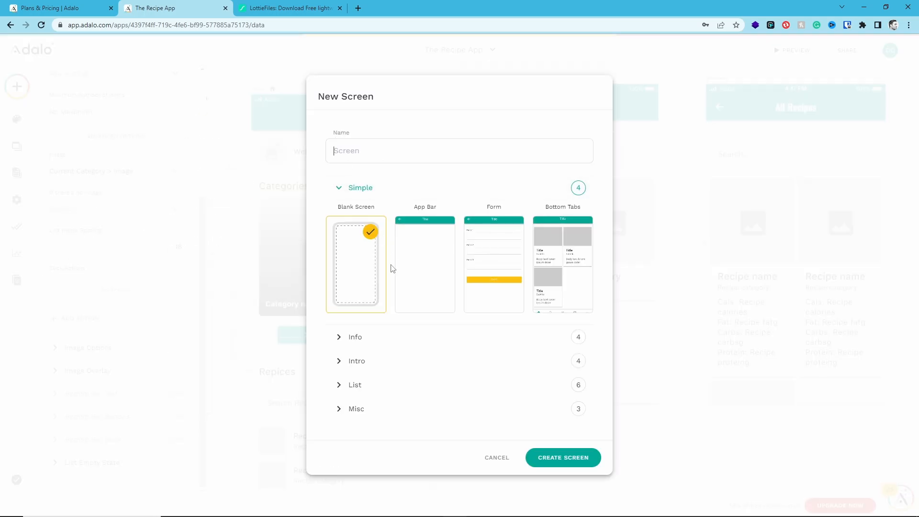
# Create the linked screen from the Card List template with the name "Recipes From Category".
pyautogui.click(344, 388)
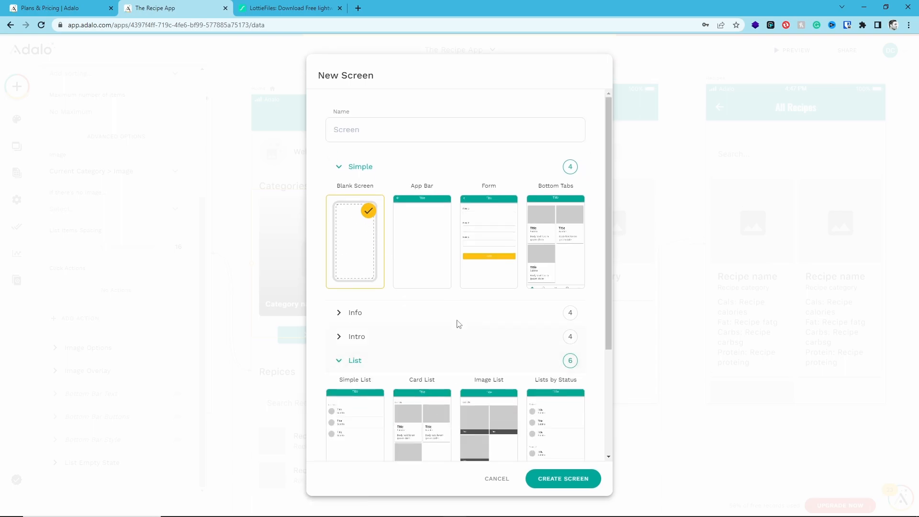
pyautogui.scroll(-2, 457, 324)
pyautogui.click(417, 325)
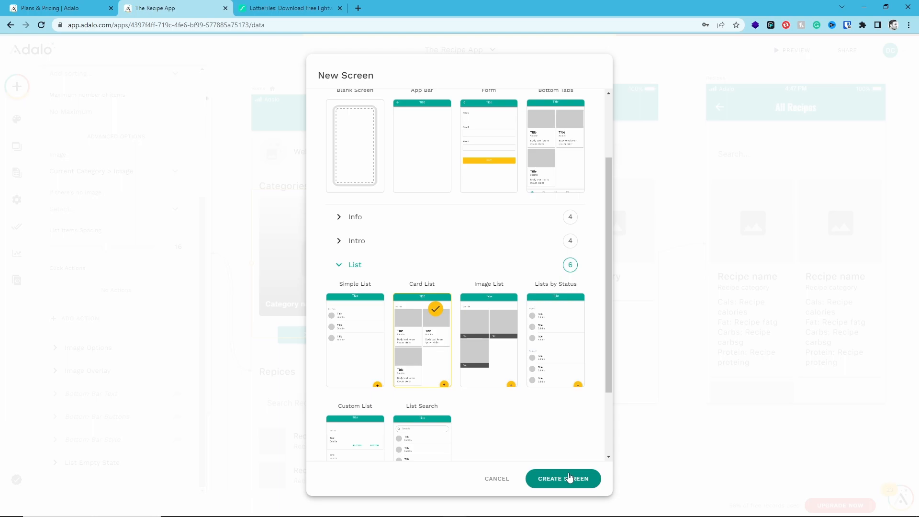
pyautogui.scroll(2, 408, 129)
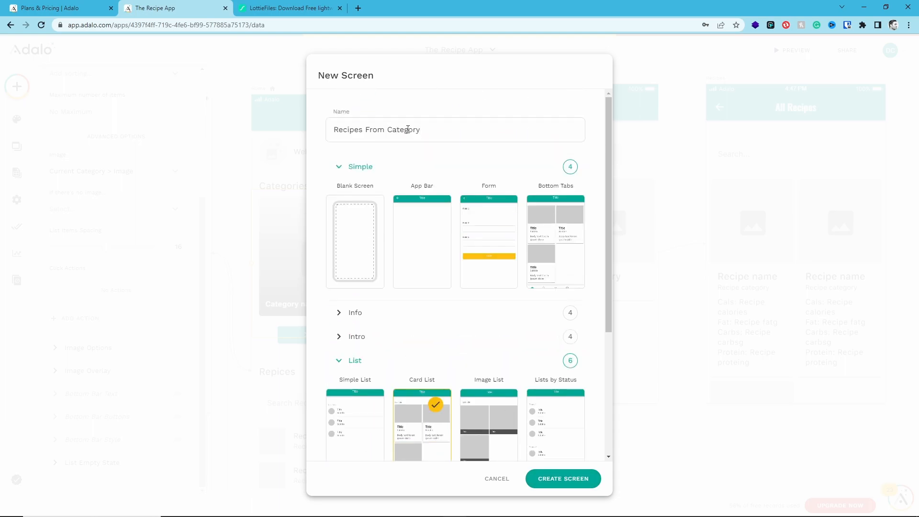
pyautogui.click(557, 480)
# Check the Home category list's link to the Recipes From Category screen and the data it sends.
pyautogui.moveTo(701, 451); pyautogui.dragTo(424, 490)
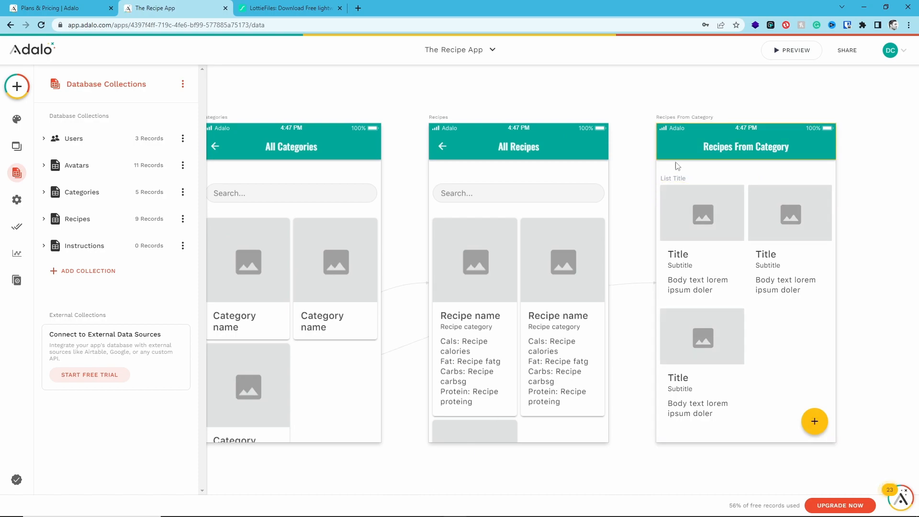
pyautogui.moveTo(433, 446); pyautogui.dragTo(815, 382)
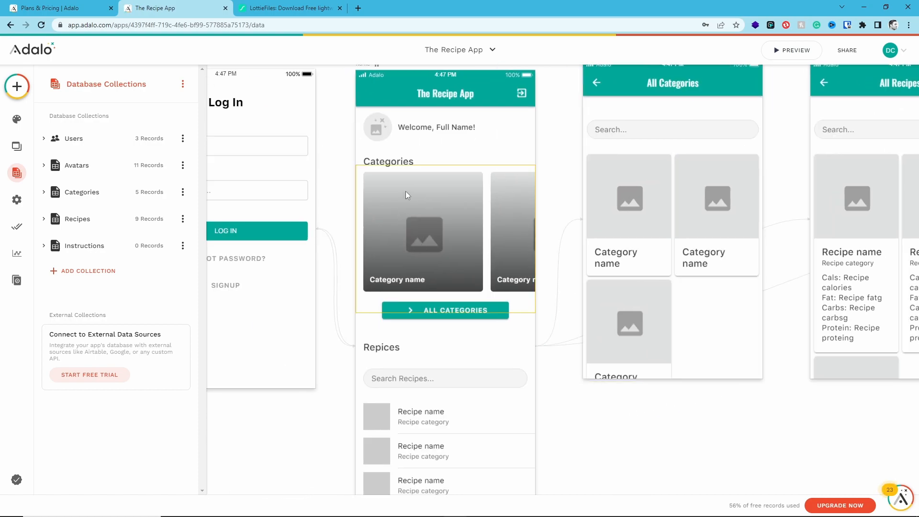
pyautogui.click(451, 222)
pyautogui.scroll(-5, 40, 379)
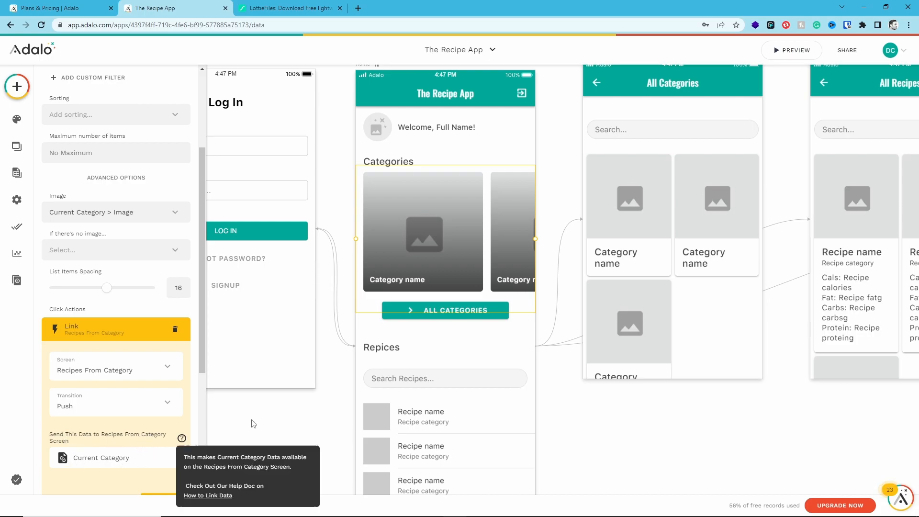
pyautogui.click(609, 439)
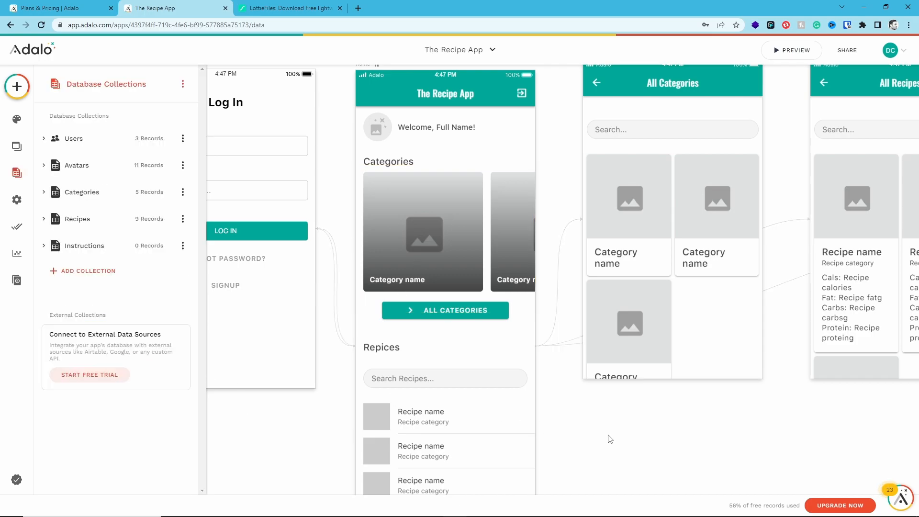
# Change the list title on the Recipes From Category screen to "Recipes for" followed by the current category's name.
pyautogui.hscroll(10, 610, 439)
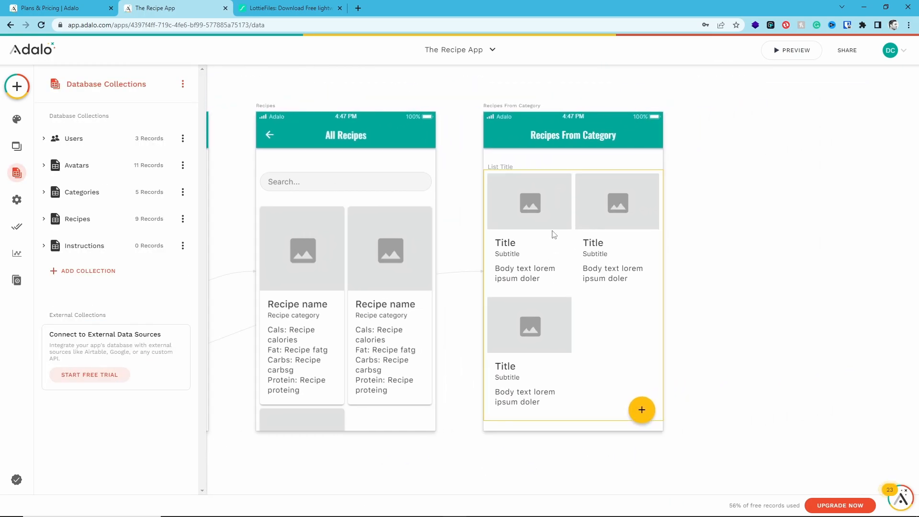
pyautogui.click(499, 169)
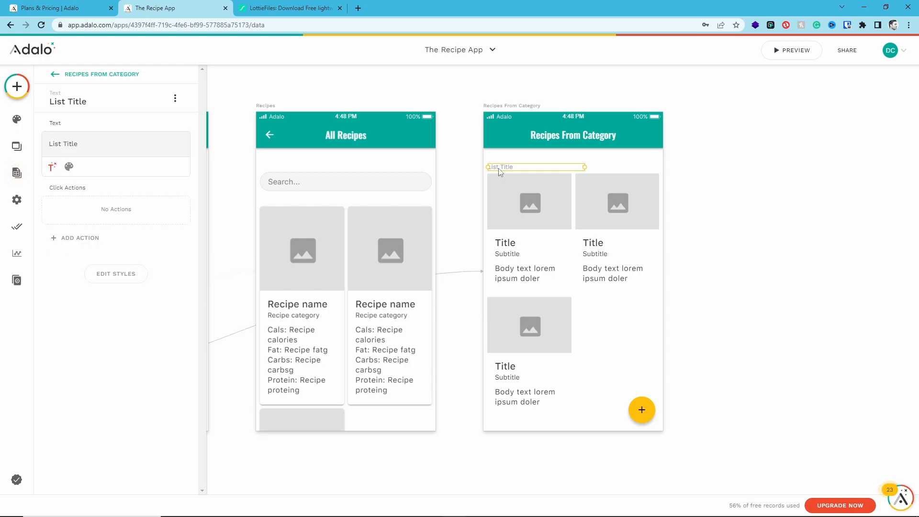
pyautogui.tripleClick(72, 142)
pyautogui.write('REc')
pyautogui.press('BackSpace')
pyautogui.press('BackSpace')
pyautogui.write('ecipes for')
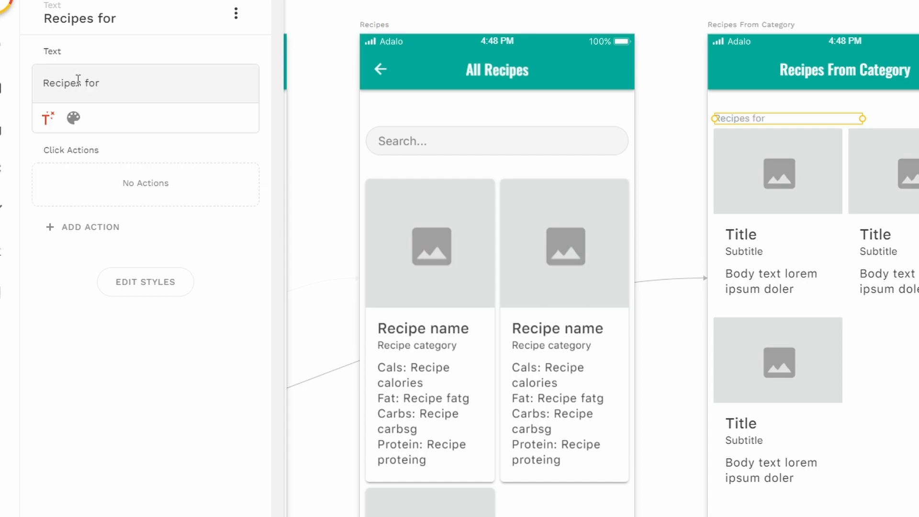
pyautogui.click(48, 117)
pyautogui.moveTo(87, 161)
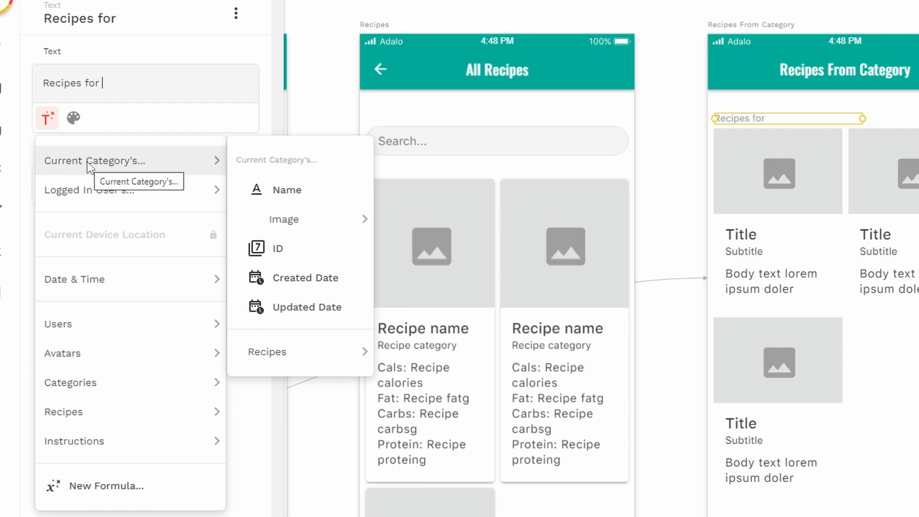
pyautogui.click(301, 188)
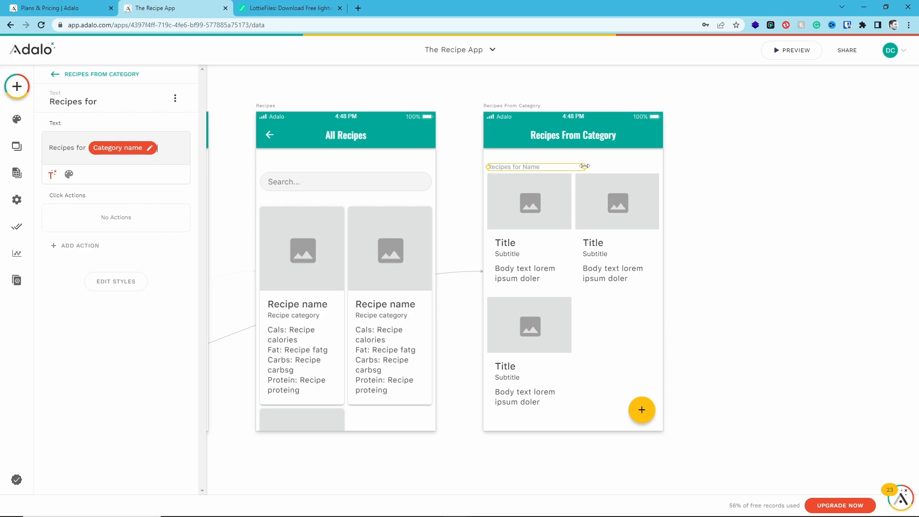
# Set the app bar title of the Recipes From Category screen to "Category" followed by the current category's name.
pyautogui.click(568, 141)
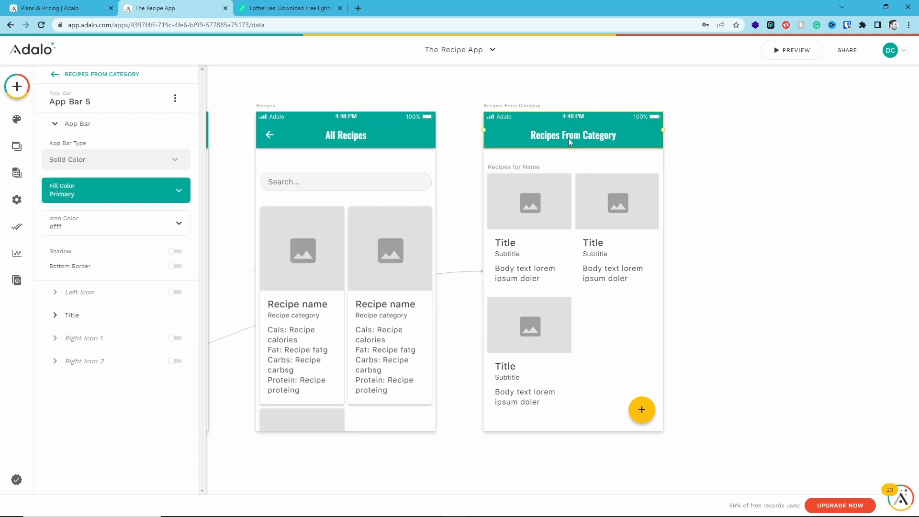
pyautogui.click(72, 316)
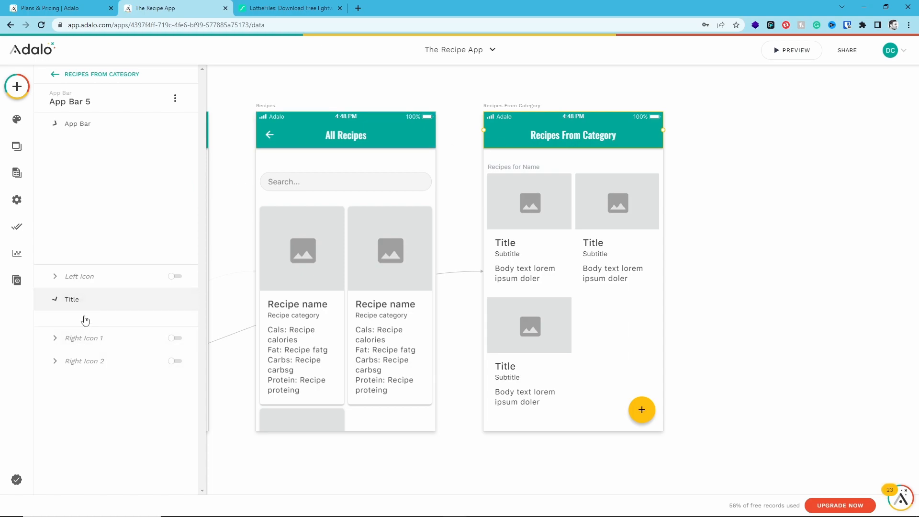
pyautogui.moveTo(77, 246); pyautogui.dragTo(148, 250)
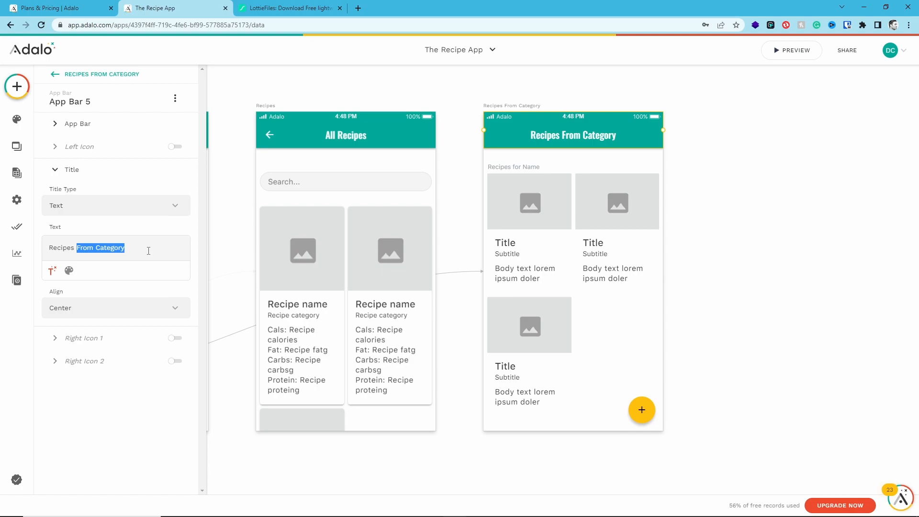
pyautogui.hotkey('ctrl', 'a')
pyautogui.write('Category')
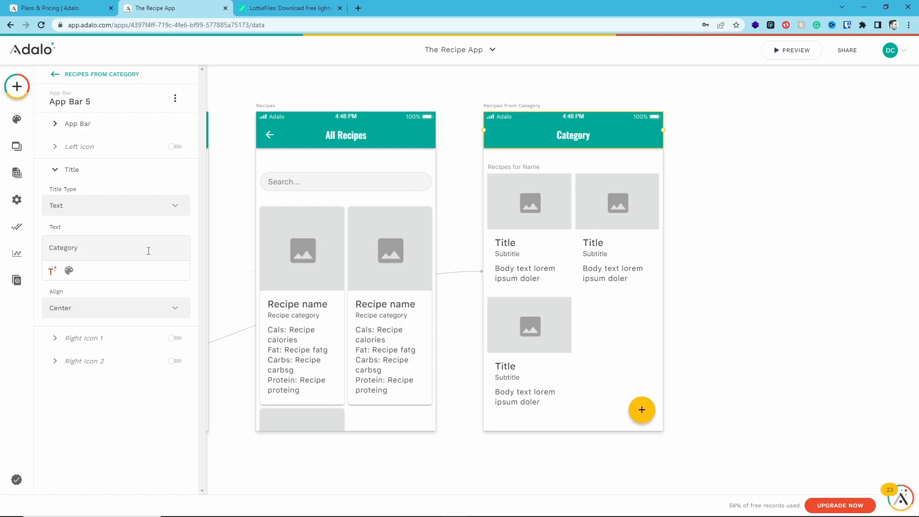
pyautogui.click(53, 270)
pyautogui.moveTo(67, 298)
pyautogui.click(203, 325)
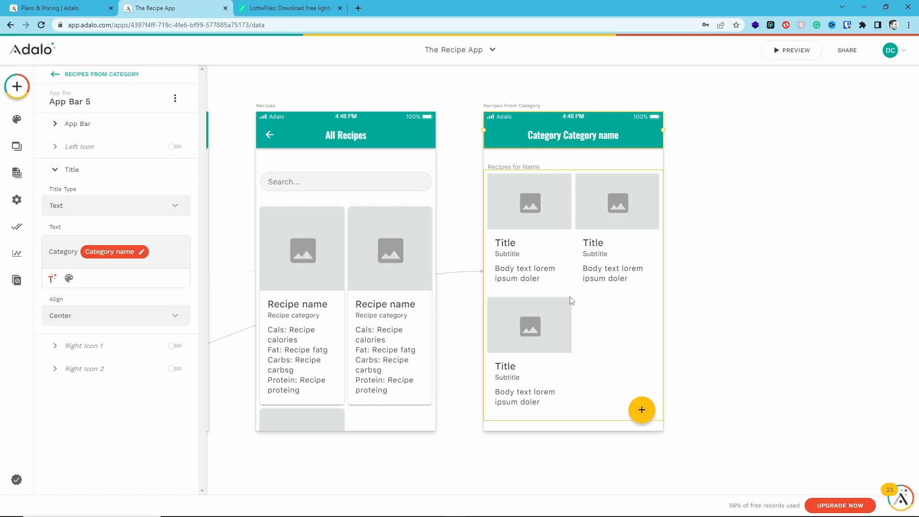
# Set the image shape of the card list on the Recipes From Category screen to Square.
pyautogui.click(581, 303)
pyautogui.scroll(-3, 134, 338)
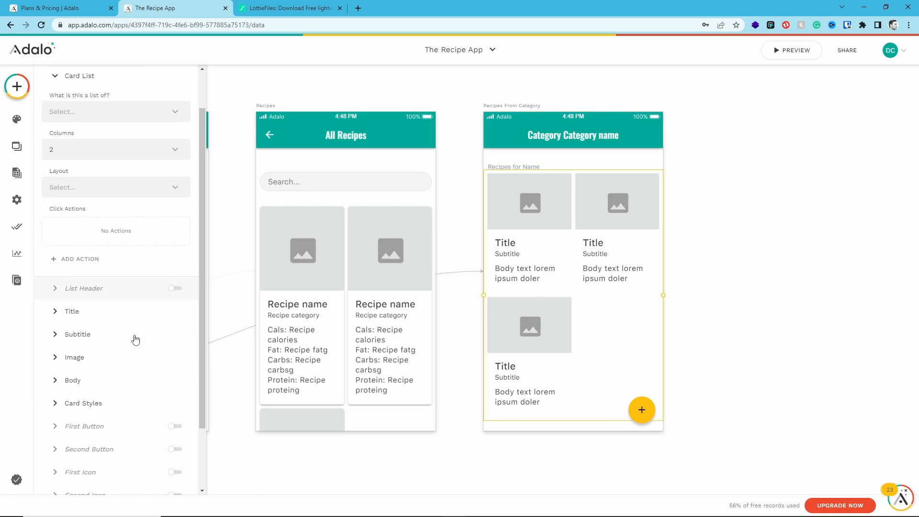
pyautogui.click(59, 283)
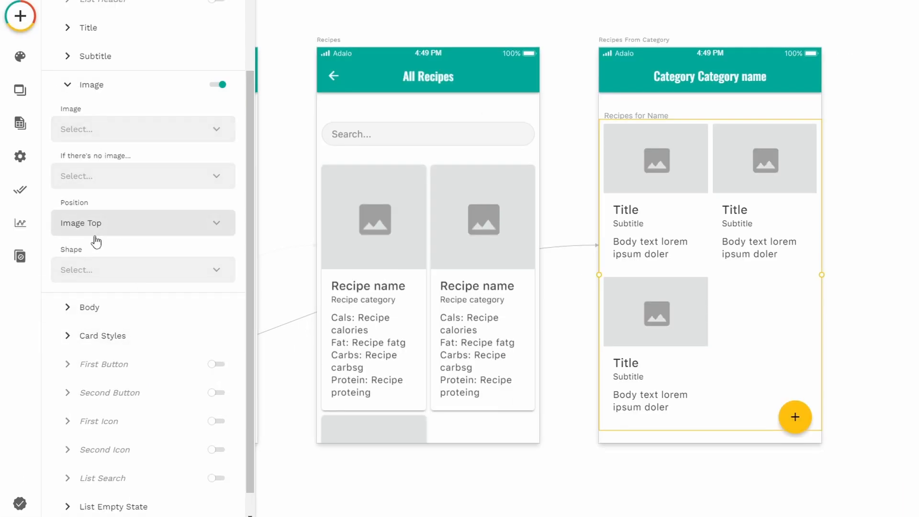
pyautogui.click(120, 272)
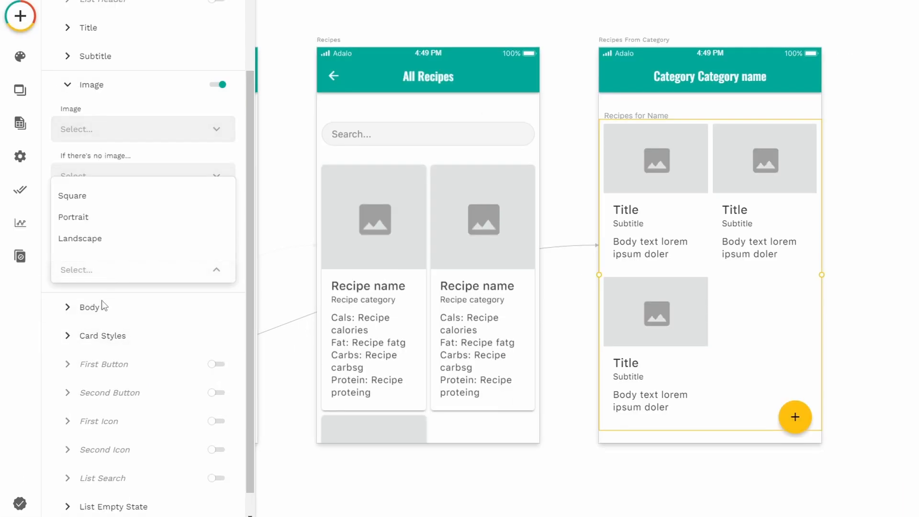
pyautogui.click(107, 203)
# Make the card list show Recipes, filtered by Current Category > Recipes.
pyautogui.scroll(3, 145, 248)
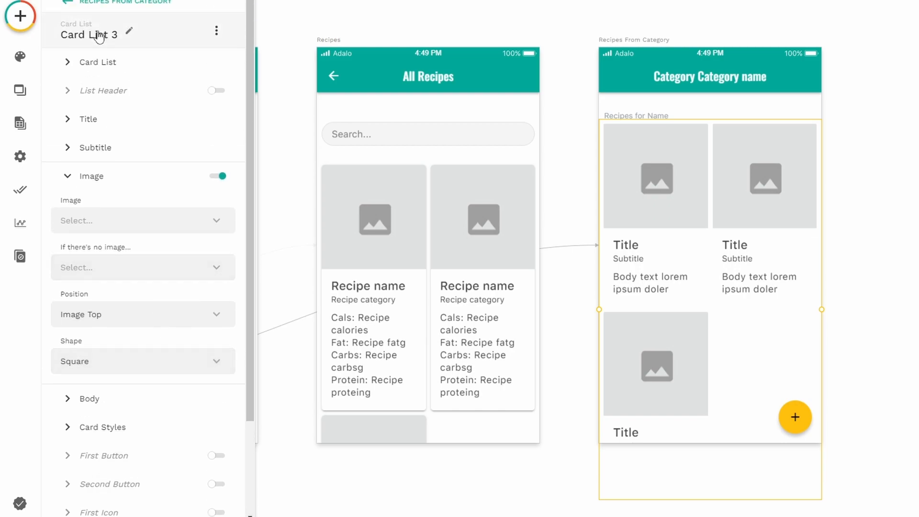
pyautogui.click(100, 67)
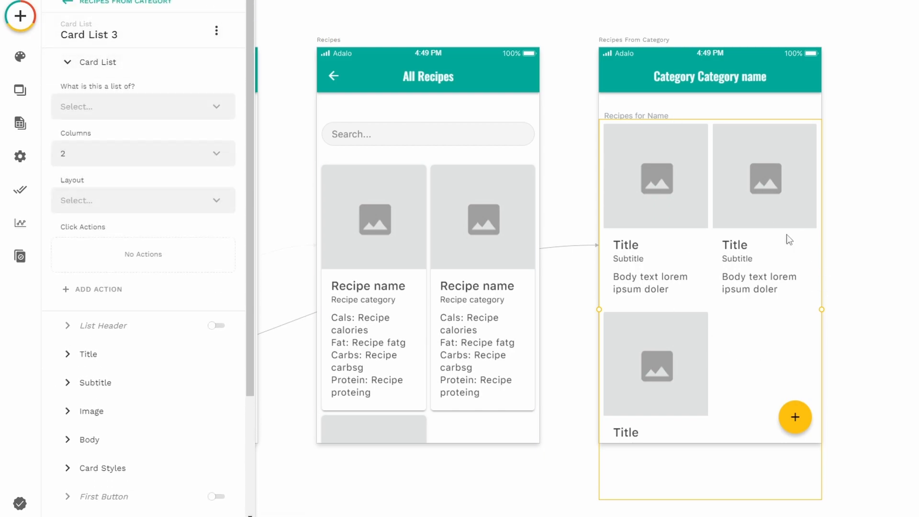
pyautogui.click(105, 103)
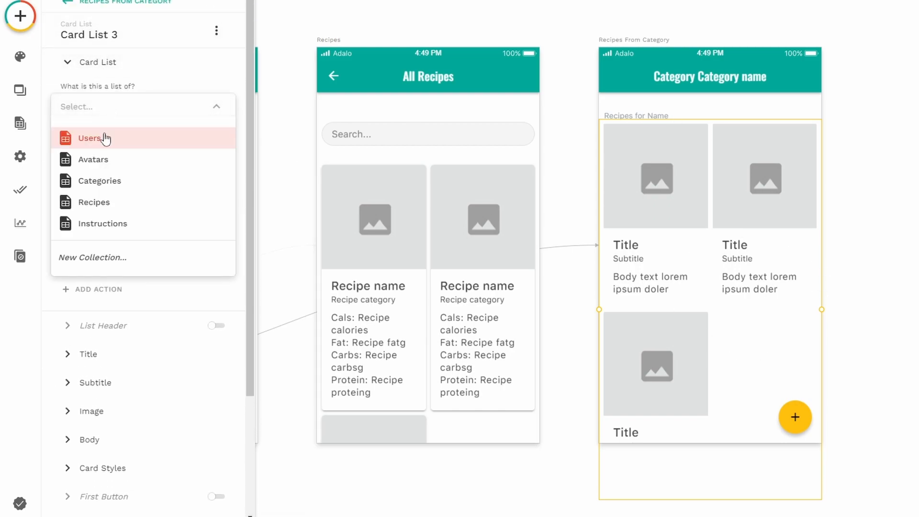
pyautogui.click(113, 203)
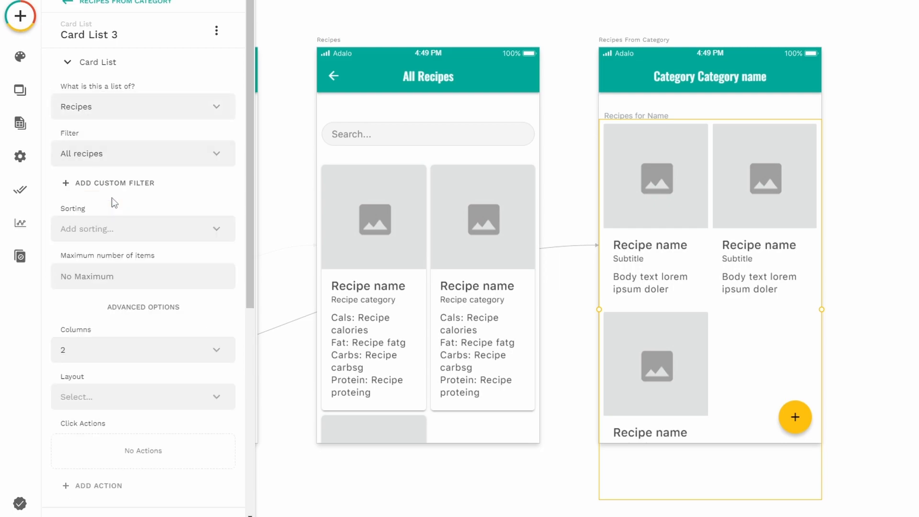
pyautogui.click(110, 158)
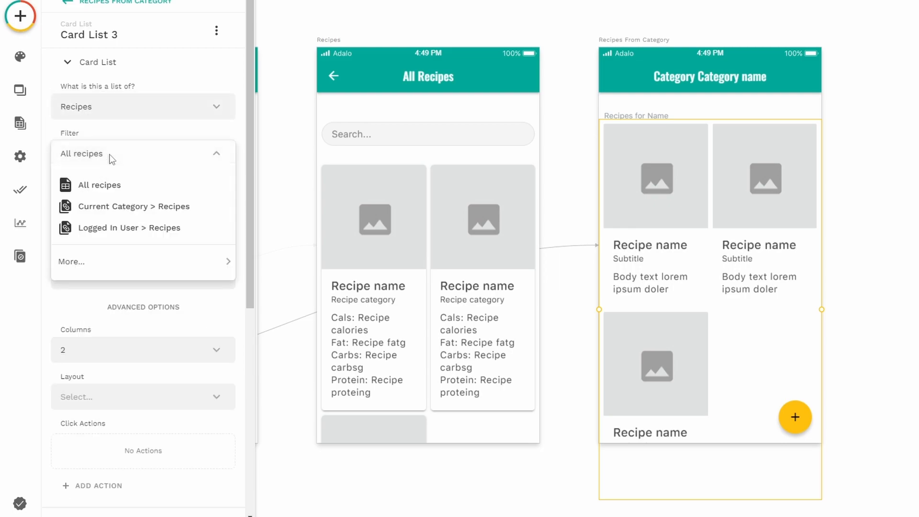
pyautogui.click(136, 214)
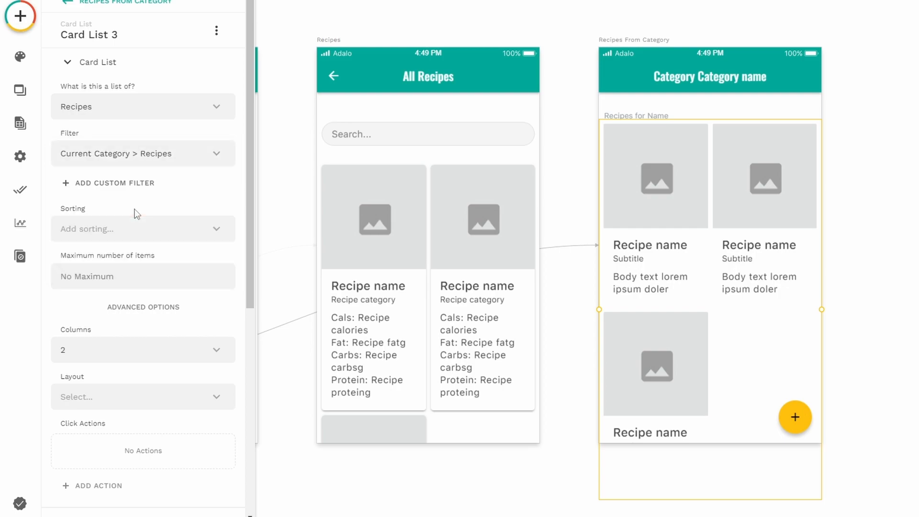
# Set the font size of the "Recipes for" title on the Recipes From Category screen to 17.
pyautogui.scroll(-3, 135, 225)
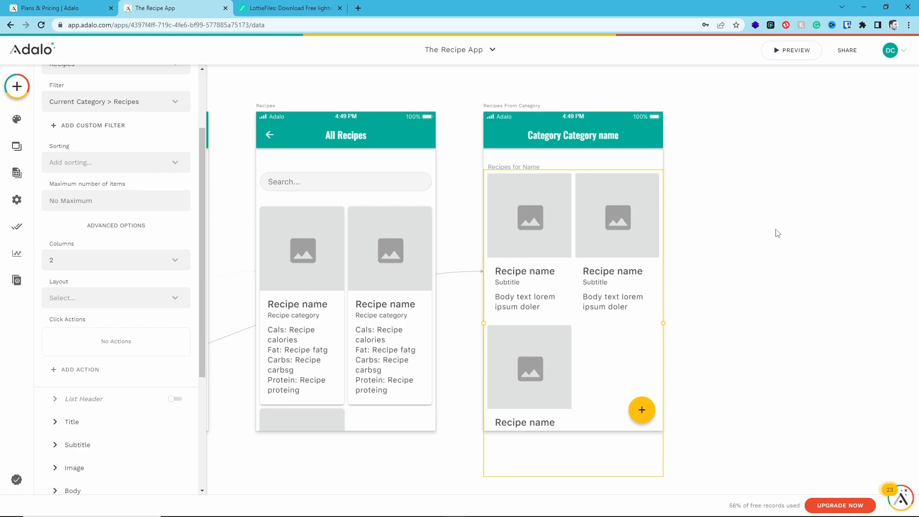
pyautogui.click(519, 168)
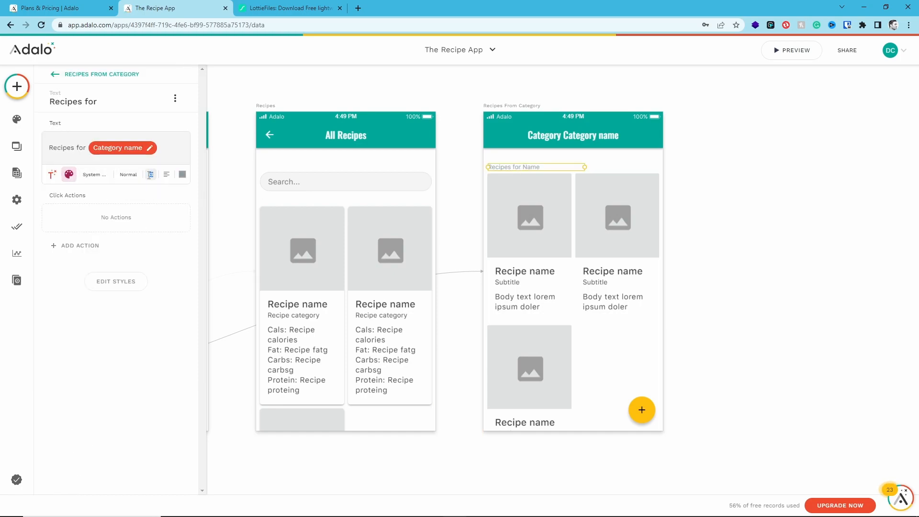
pyautogui.click(149, 175)
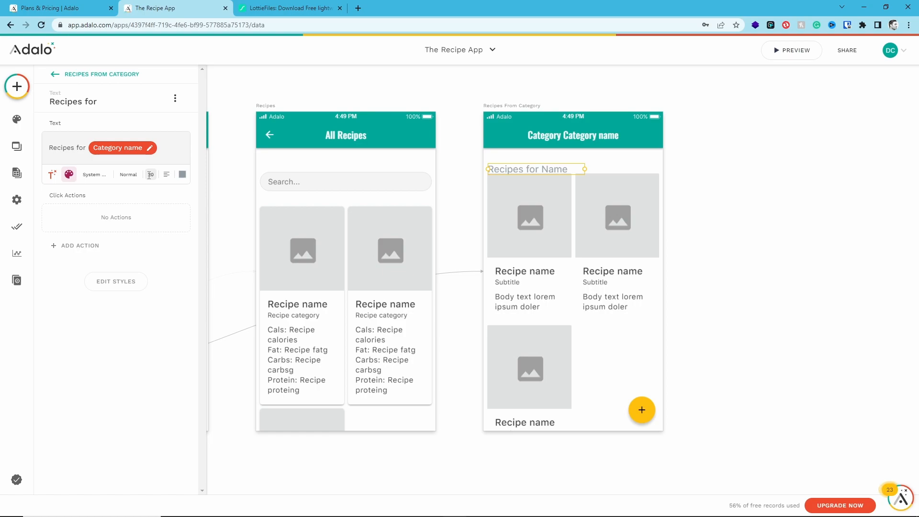
pyautogui.write('17')
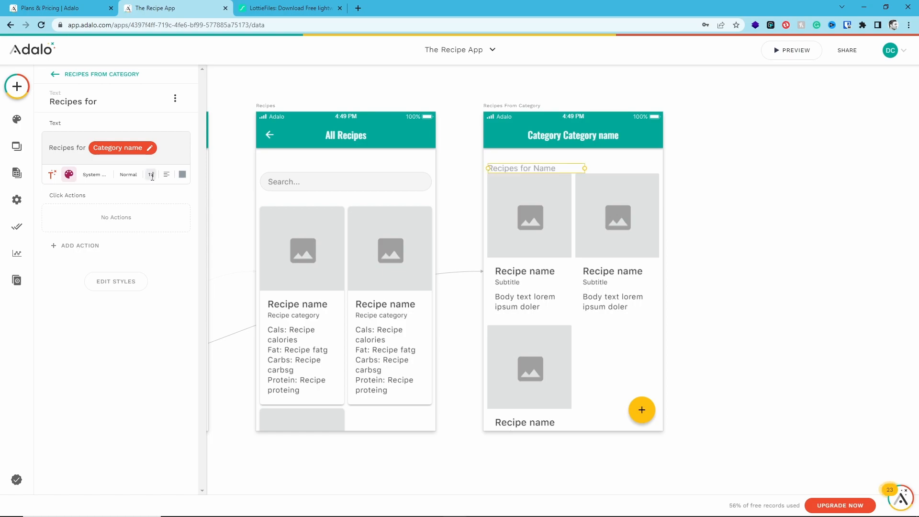
pyautogui.click(512, 200)
pyautogui.moveTo(512, 200); pyautogui.dragTo(368, 203)
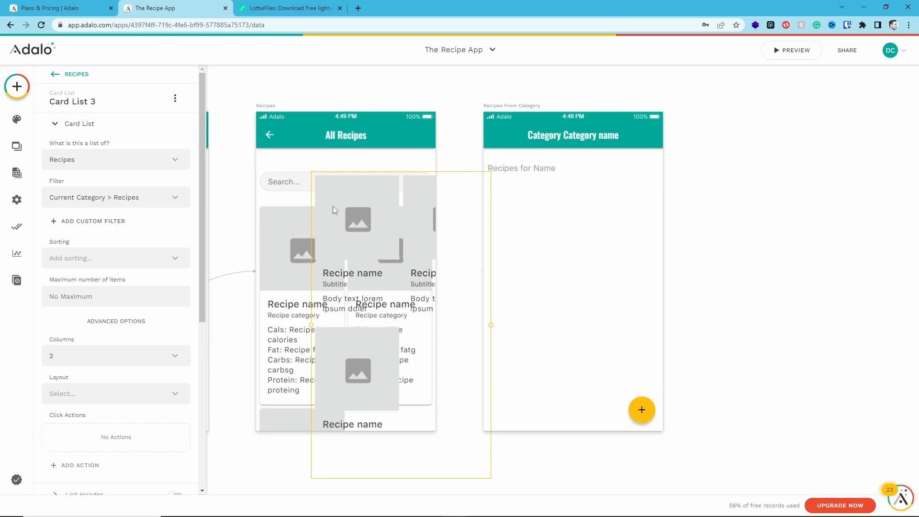
pyautogui.moveTo(333, 206); pyautogui.dragTo(334, 203)
pyautogui.press('Down')
pyautogui.press('Down')
pyautogui.press('Down')
pyautogui.press('Down')
pyautogui.press('Down')
pyautogui.press('Down')
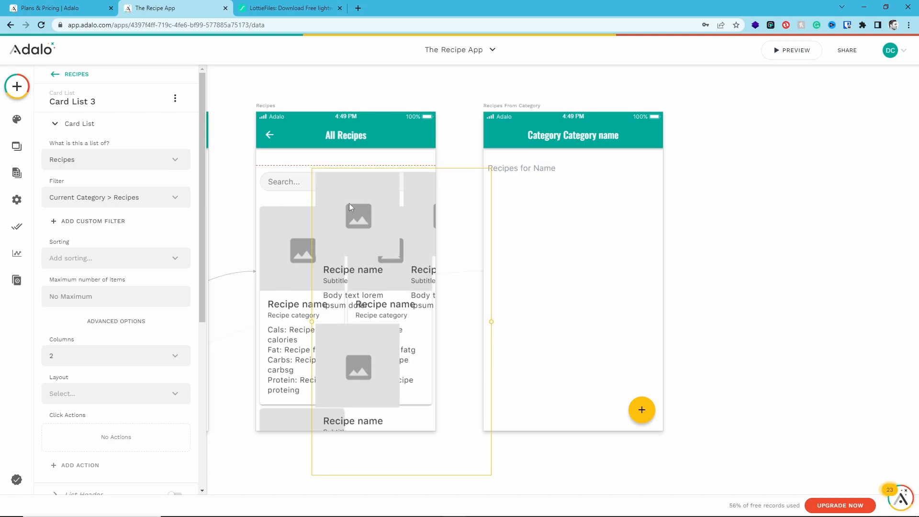
pyautogui.moveTo(345, 199); pyautogui.dragTo(516, 201)
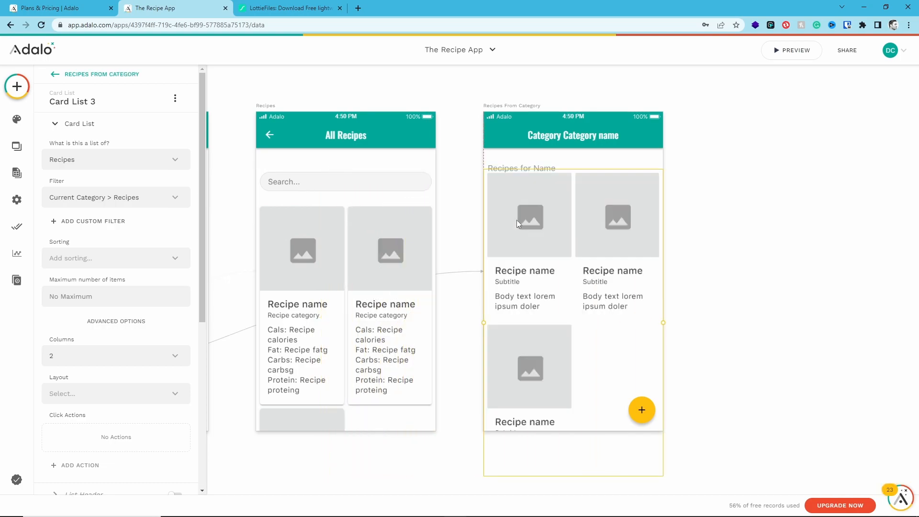
# Shift the "Recipes for" title slightly upward so it overlaps the card list less.
pyautogui.click(547, 168)
pyautogui.moveTo(546, 168); pyautogui.dragTo(547, 166)
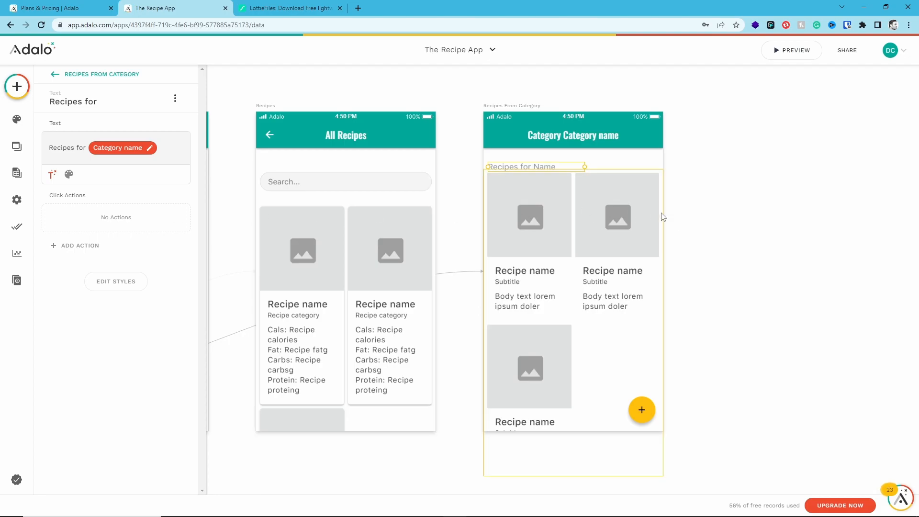
# Try to add a line shape beneath the "Recipes for" title on the Recipes From Category screen.
pyautogui.click(16, 86)
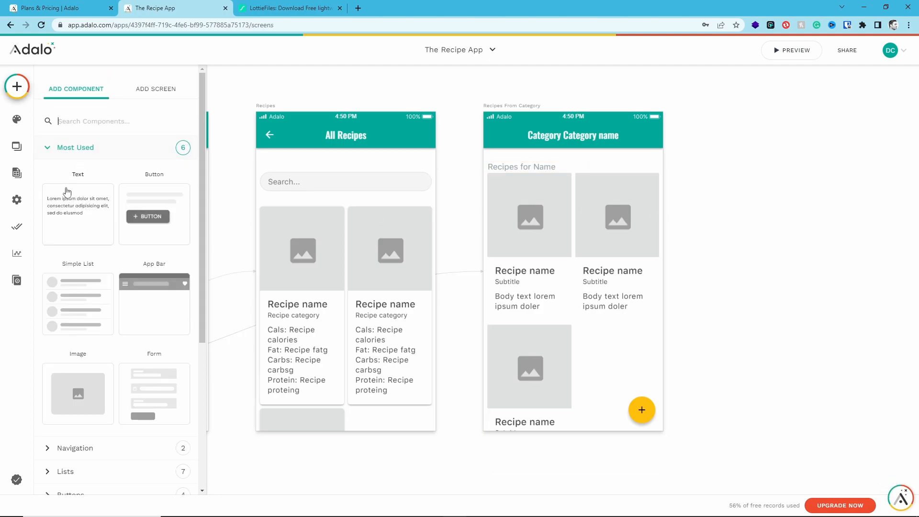
pyautogui.scroll(-5, 98, 311)
pyautogui.click(52, 288)
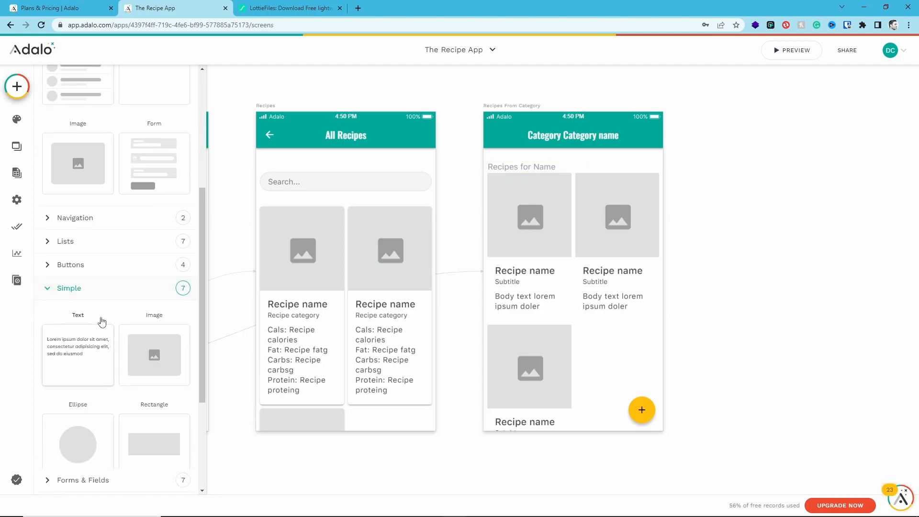
pyautogui.scroll(-5, 98, 316)
pyautogui.moveTo(100, 311); pyautogui.dragTo(469, 176)
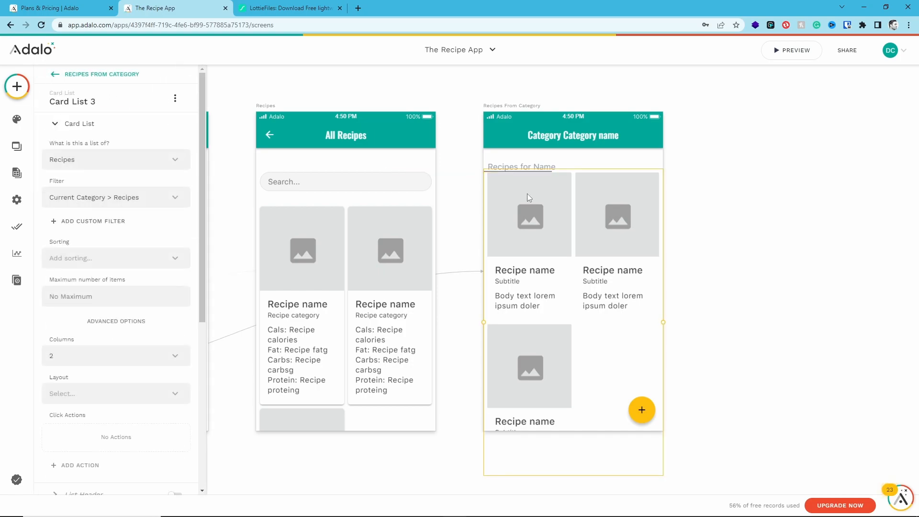
pyautogui.moveTo(535, 174); pyautogui.dragTo(535, 173)
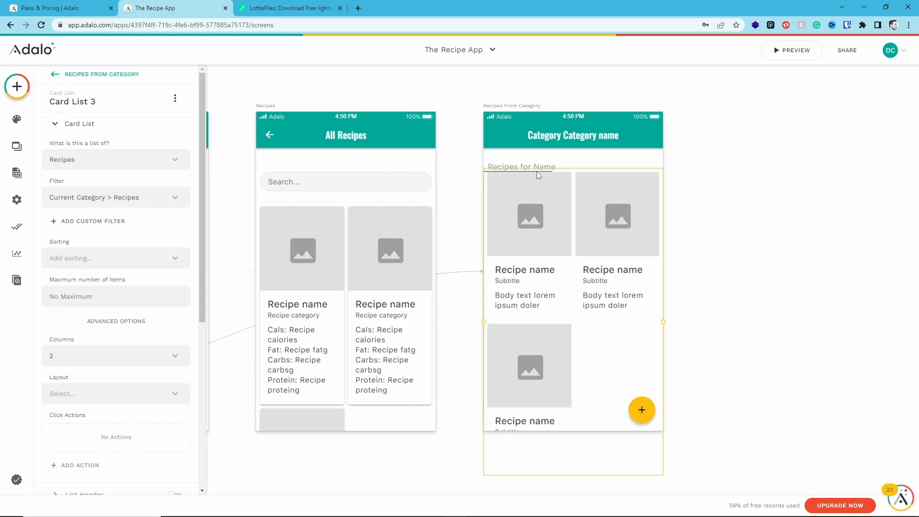
pyautogui.click(460, 176)
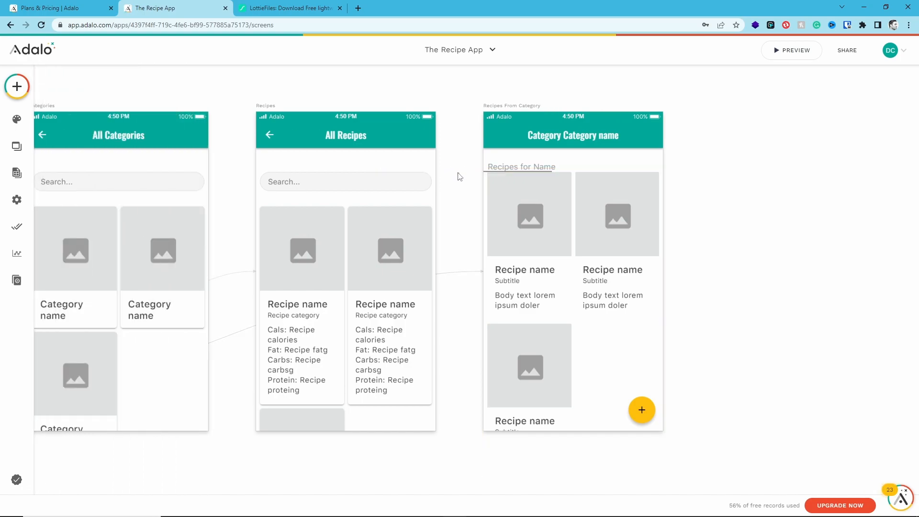
pyautogui.click(452, 172)
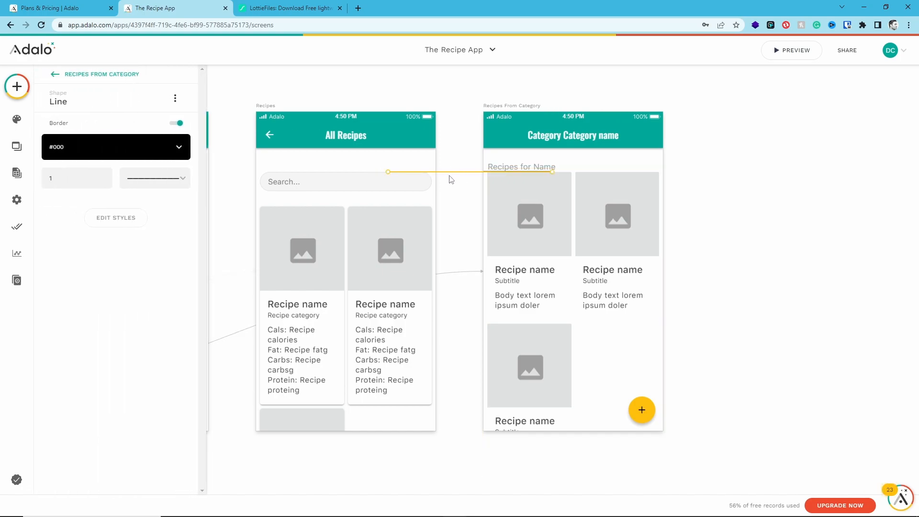
pyautogui.click(450, 179)
# Nudge the "Recipes for" title further up to clear the card list below it.
pyautogui.click(563, 210)
pyautogui.click(517, 165)
pyautogui.hotkey('shift', 'Up')
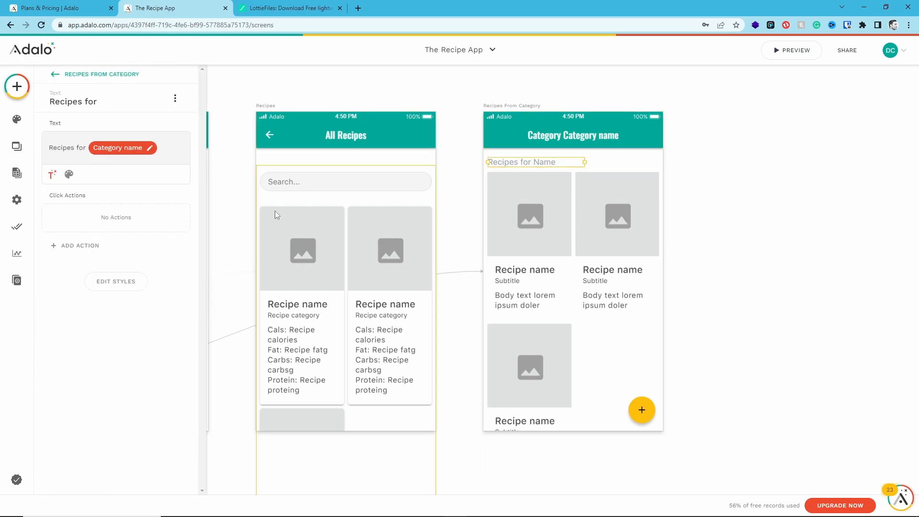
# Replace the card subtitle text on the Recipes From Category screen with the current recipe's Category.
pyautogui.click(313, 215)
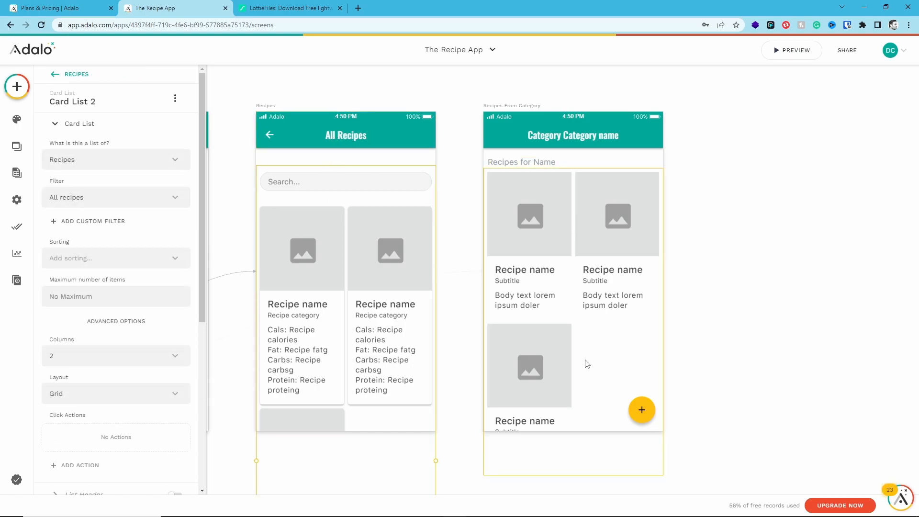
pyautogui.click(722, 351)
pyautogui.click(540, 263)
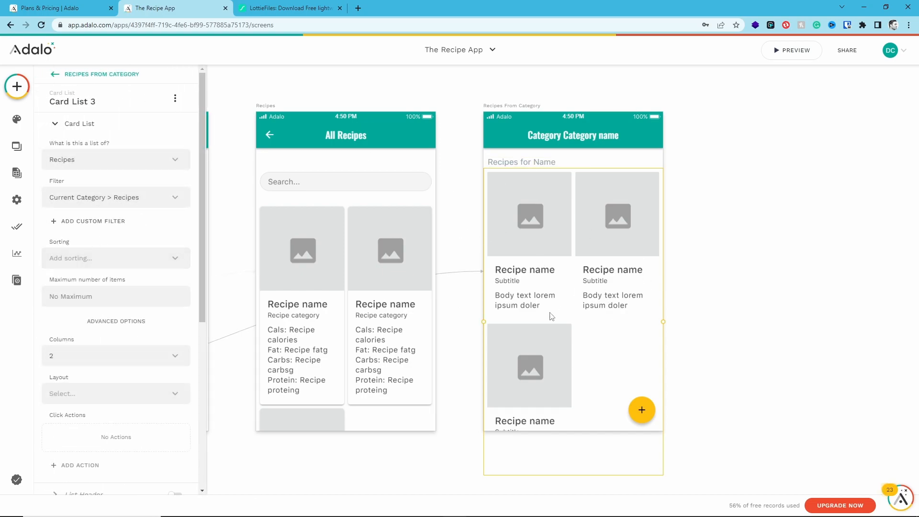
pyautogui.scroll(-6, 79, 256)
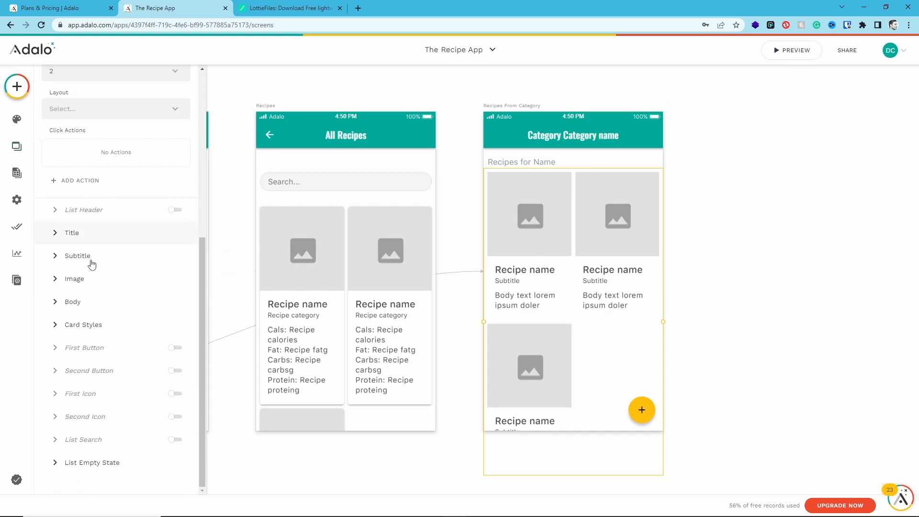
pyautogui.click(58, 235)
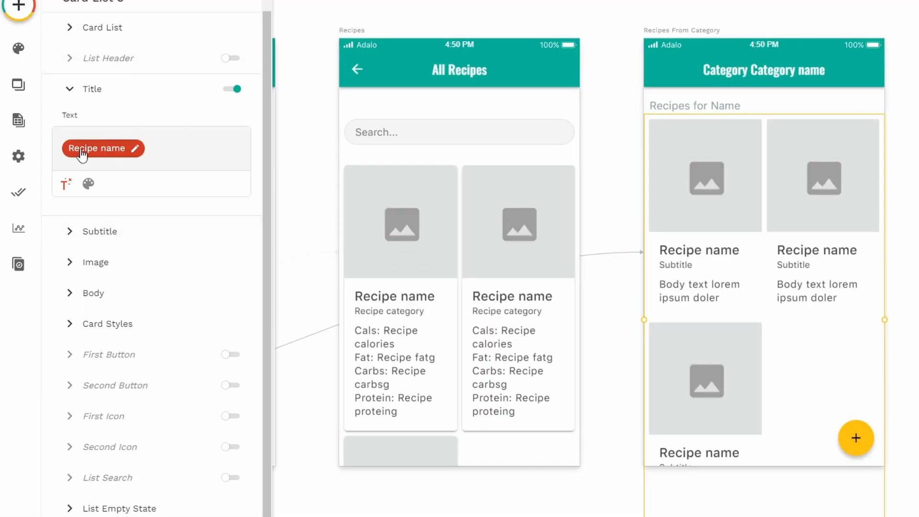
pyautogui.click(69, 233)
pyautogui.doubleClick(79, 184)
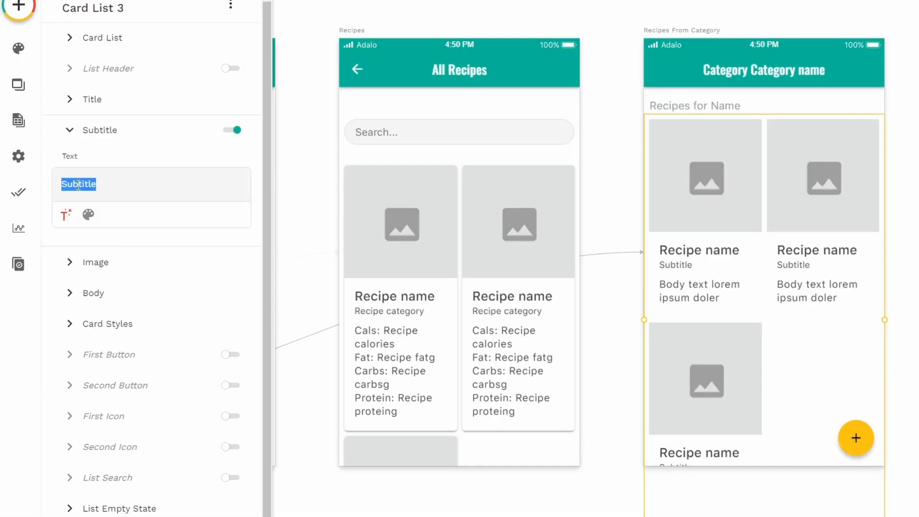
pyautogui.press('BackSpace')
pyautogui.click(66, 214)
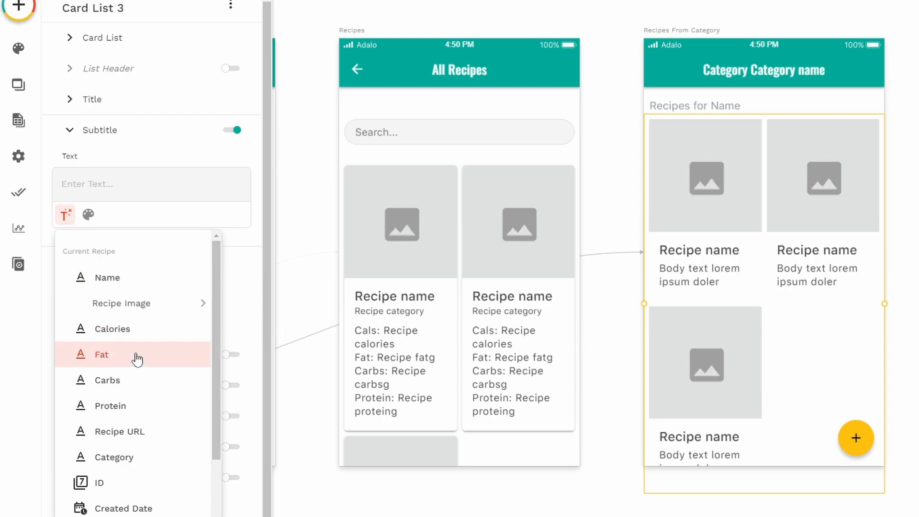
pyautogui.click(111, 457)
# Check the card list's image settings and disable the body text on its cards.
pyautogui.click(117, 261)
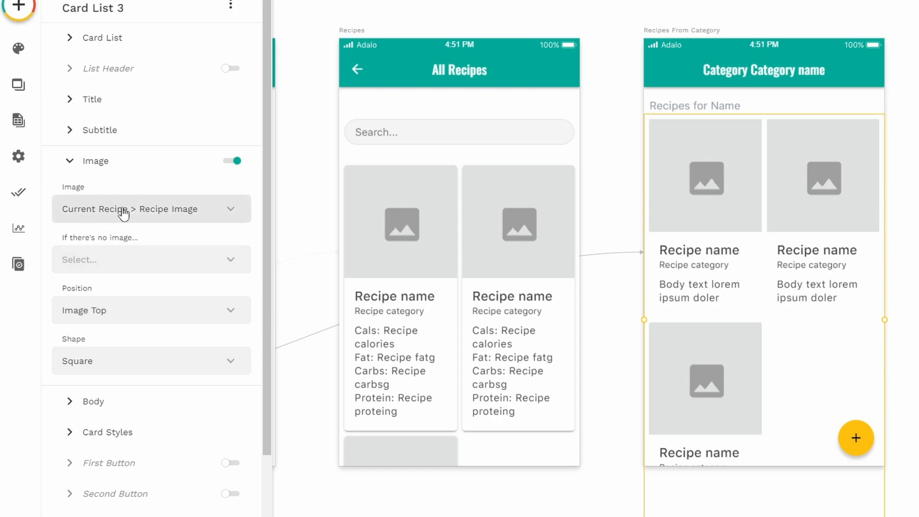
pyautogui.scroll(-2, 86, 294)
pyautogui.click(84, 294)
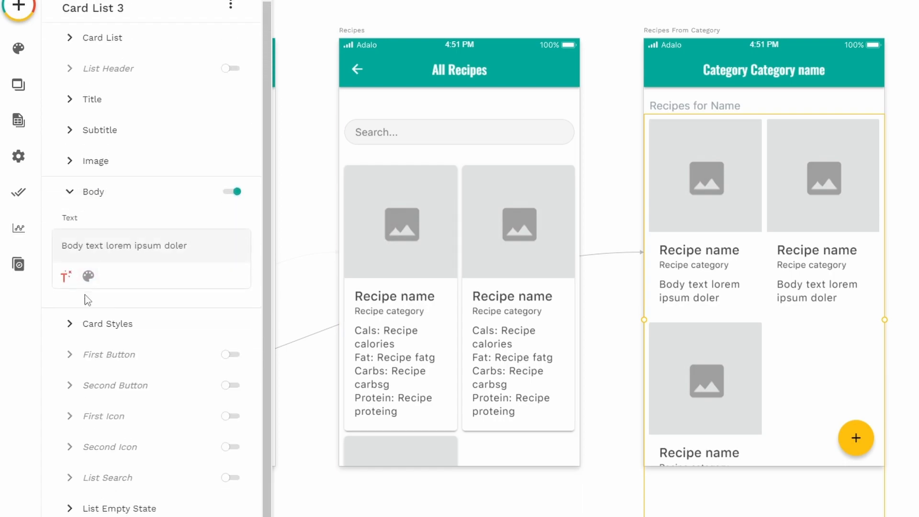
pyautogui.click(232, 193)
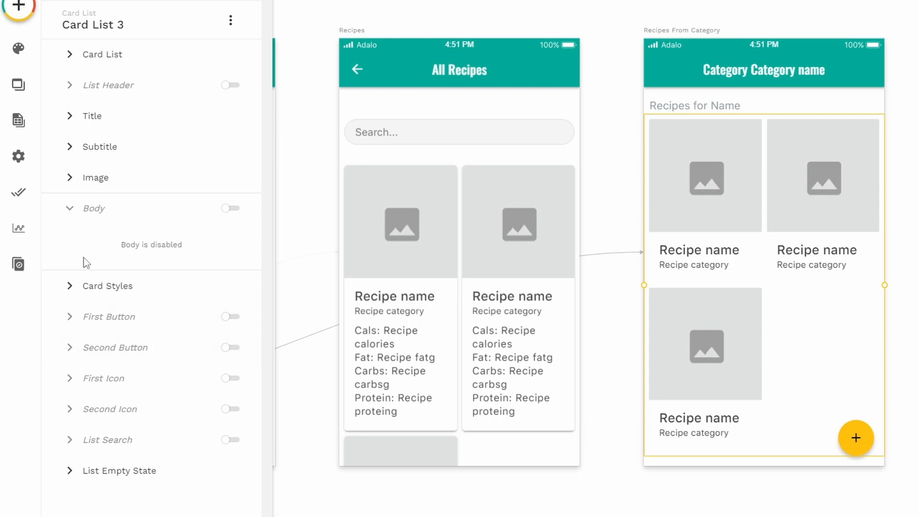
# Set the card rounding to 5 and enable the shadow in the card list's card styles.
pyautogui.click(93, 287)
pyautogui.click(235, 349)
pyautogui.write('5')
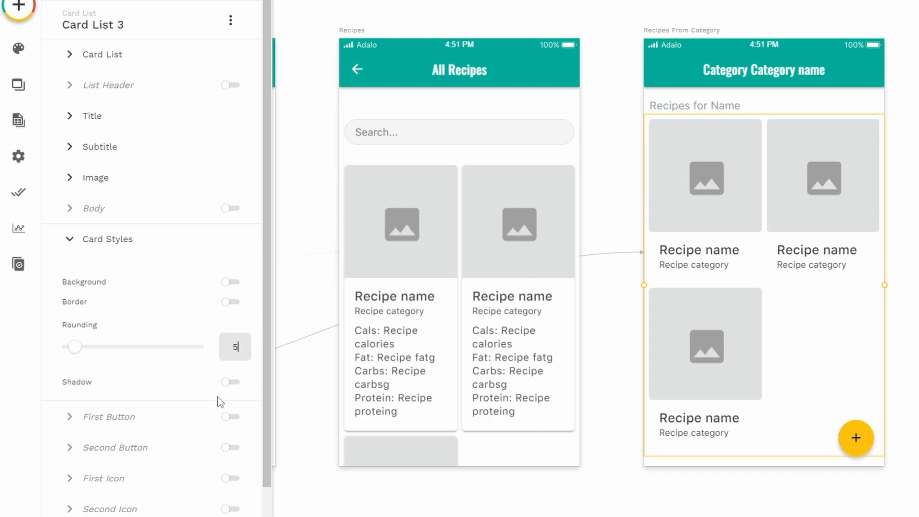
pyautogui.click(233, 383)
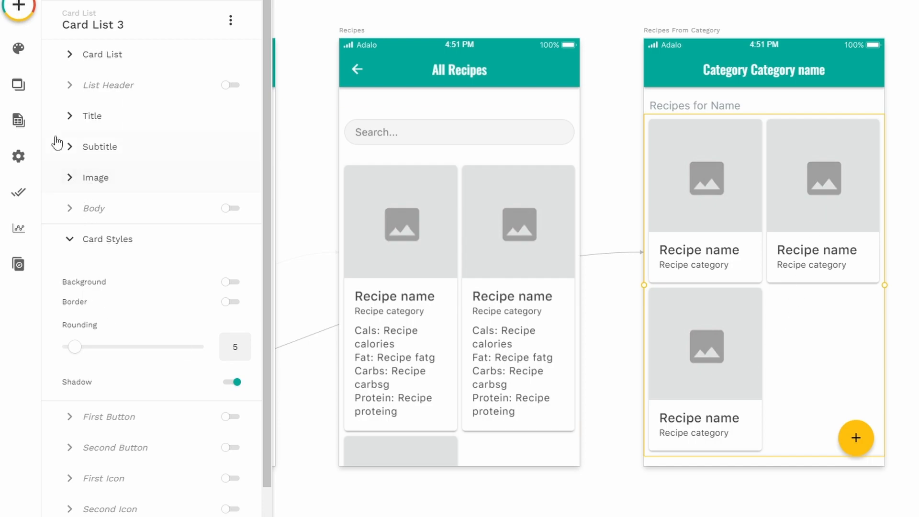
pyautogui.click(71, 239)
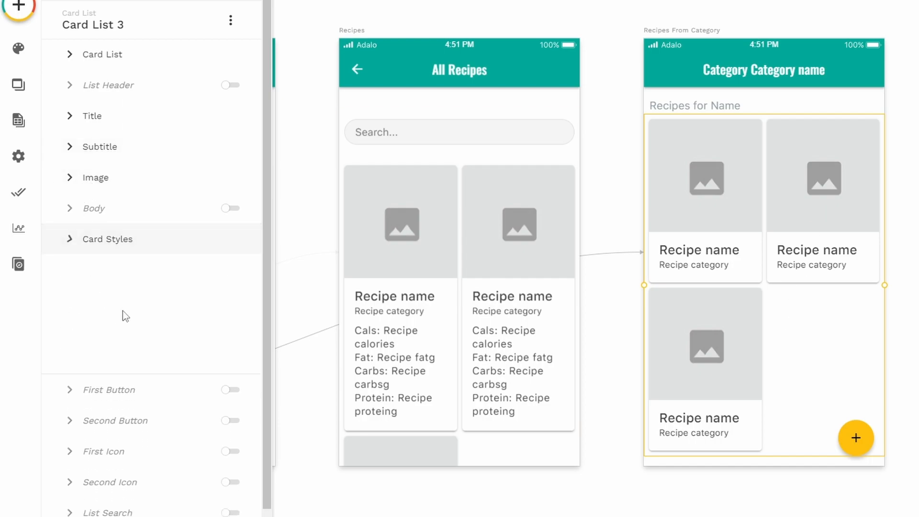
pyautogui.click(74, 241)
pyautogui.click(65, 240)
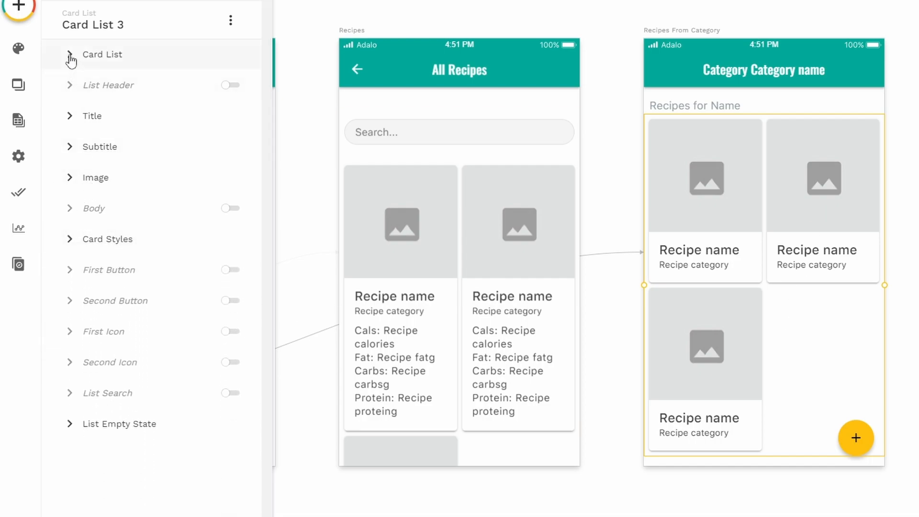
# Set the layout of the Recipes From Category card list to Grid.
pyautogui.click(68, 111)
pyautogui.click(111, 418)
pyautogui.click(117, 359)
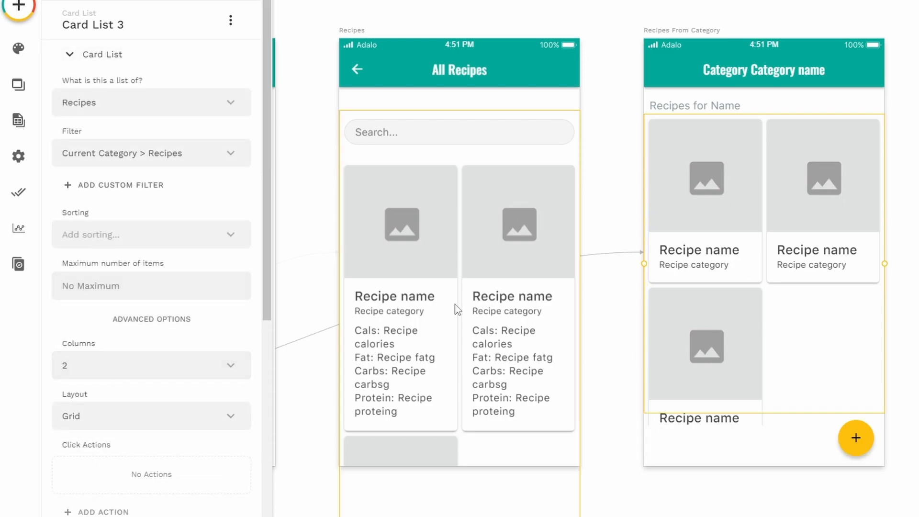
pyautogui.click(599, 301)
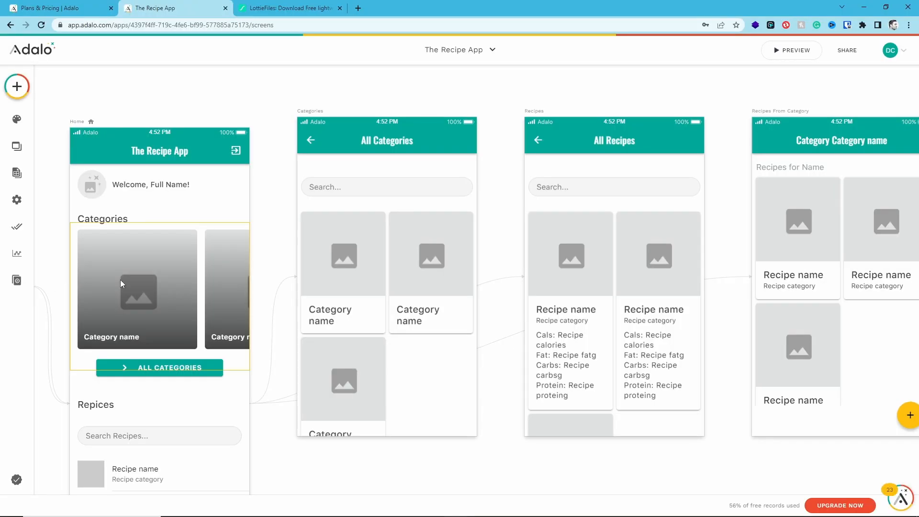
# Check the link action of the category list on the Home screen, including its target screen and the data it sends.
pyautogui.click(151, 285)
pyautogui.scroll(-2, 124, 304)
pyautogui.scroll(-2, 124, 303)
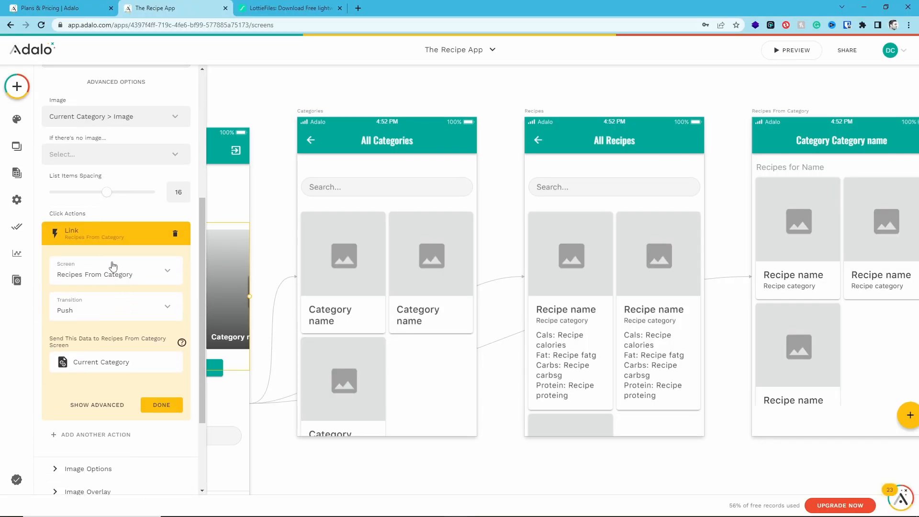
# Delete the yellow floating plus button from the Recipes From Category screen.
pyautogui.click(742, 113)
pyautogui.moveTo(720, 113); pyautogui.dragTo(389, 142)
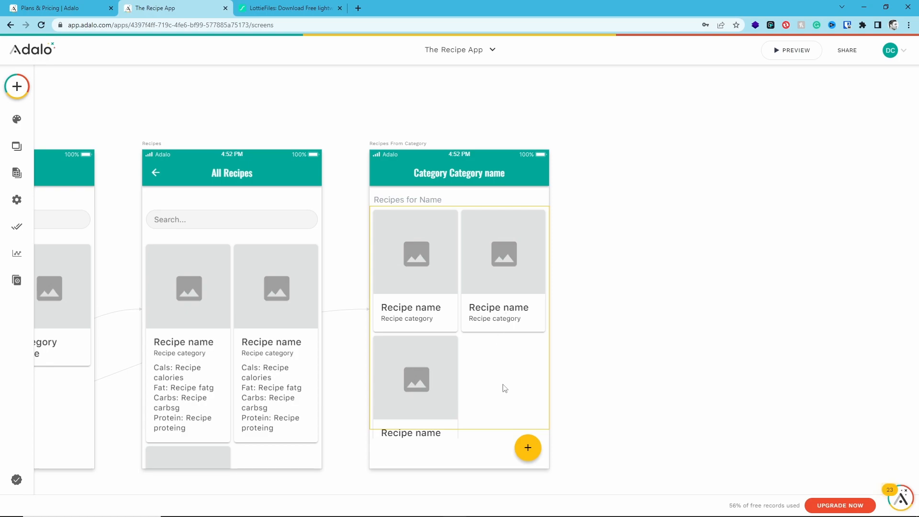
pyautogui.click(521, 454)
pyautogui.press('Delete')
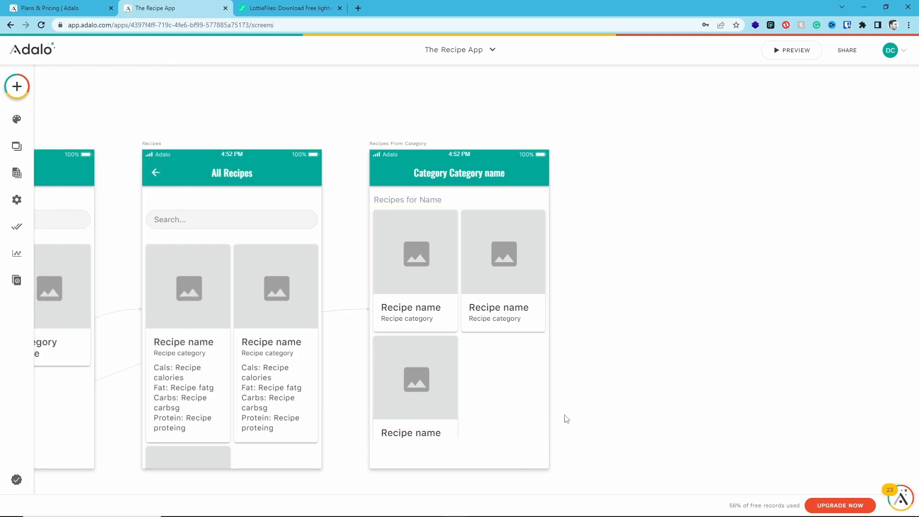
# Preview the app and open the Steaks category from the Home screen.
pyautogui.click(780, 52)
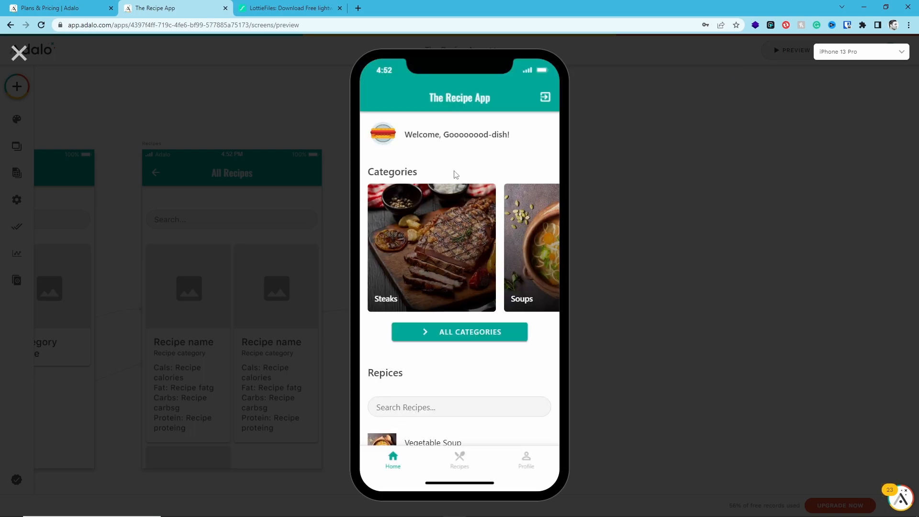
pyautogui.click(429, 249)
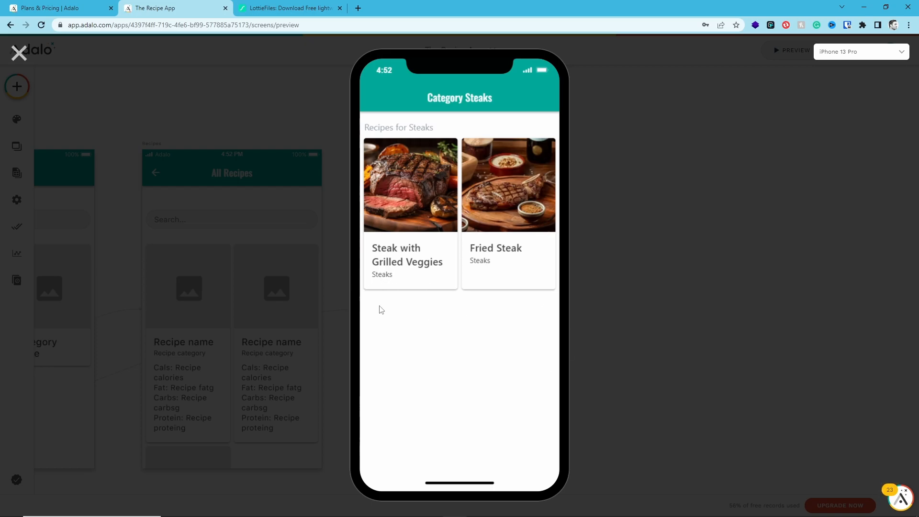
# Close the app preview and enable the back-arrow left icon in the app bar of the Recipes From Category screen.
pyautogui.click(19, 53)
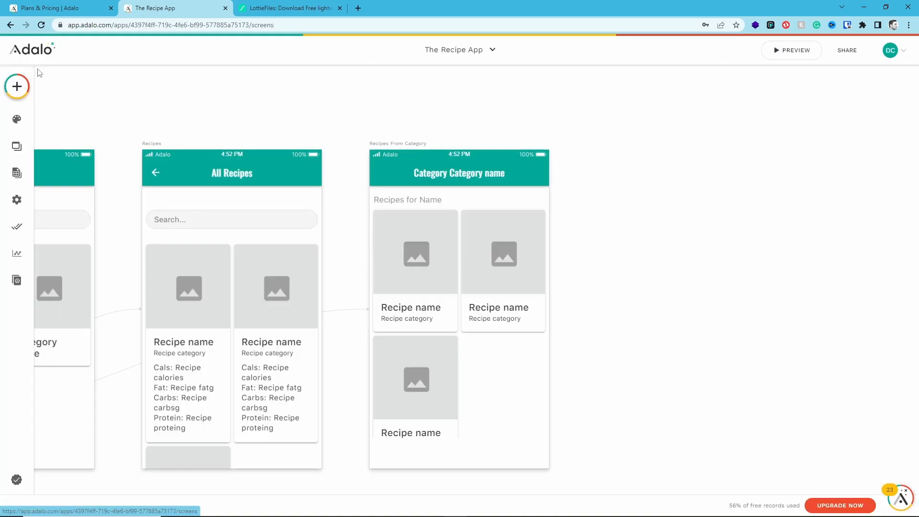
pyautogui.click(430, 173)
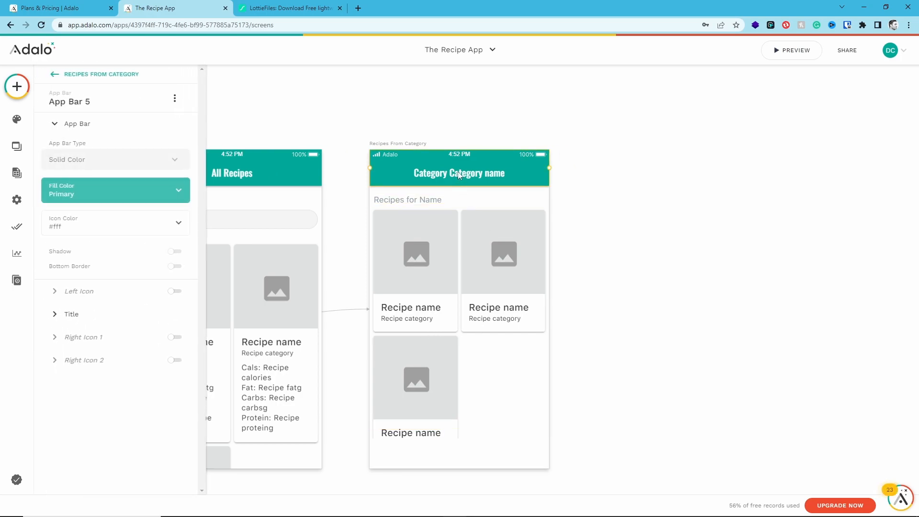
pyautogui.click(175, 291)
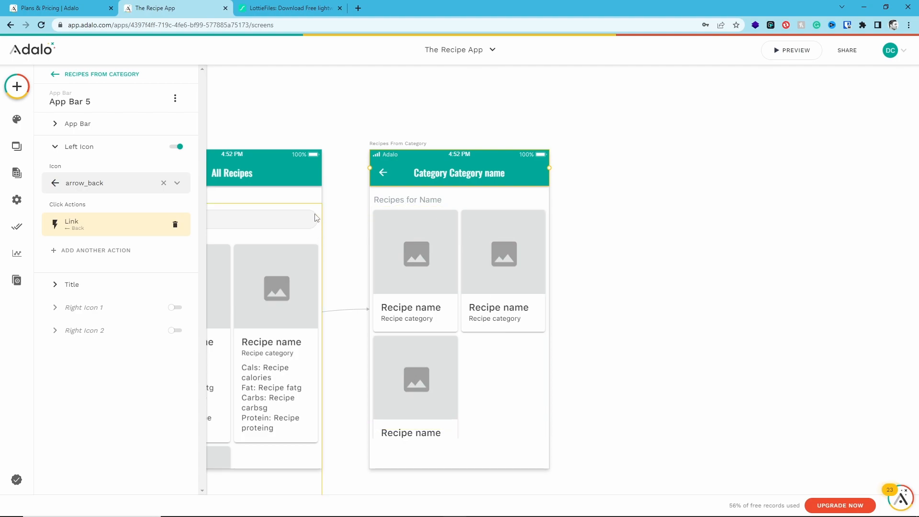
pyautogui.click(304, 117)
pyautogui.moveTo(351, 117); pyautogui.dragTo(577, 121)
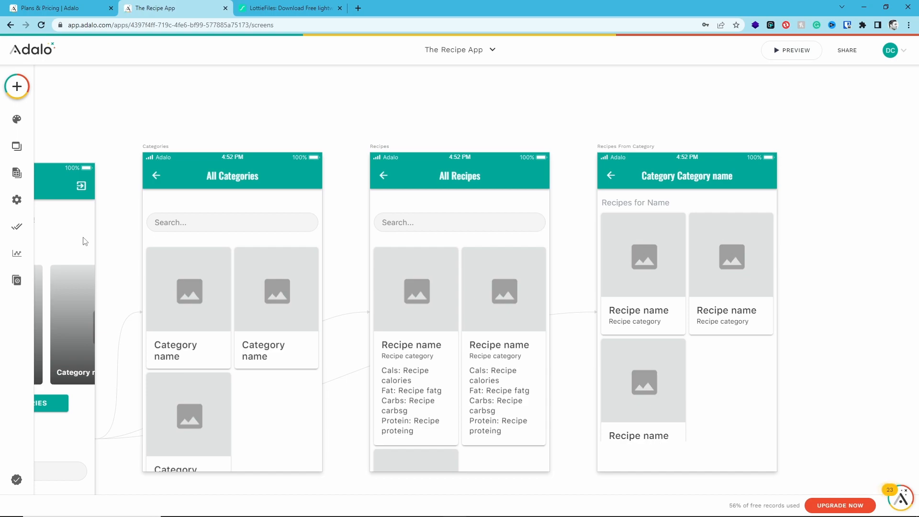
# Check the click action assigned to the left icon in the Recipes From Category app bar.
pyautogui.click(630, 174)
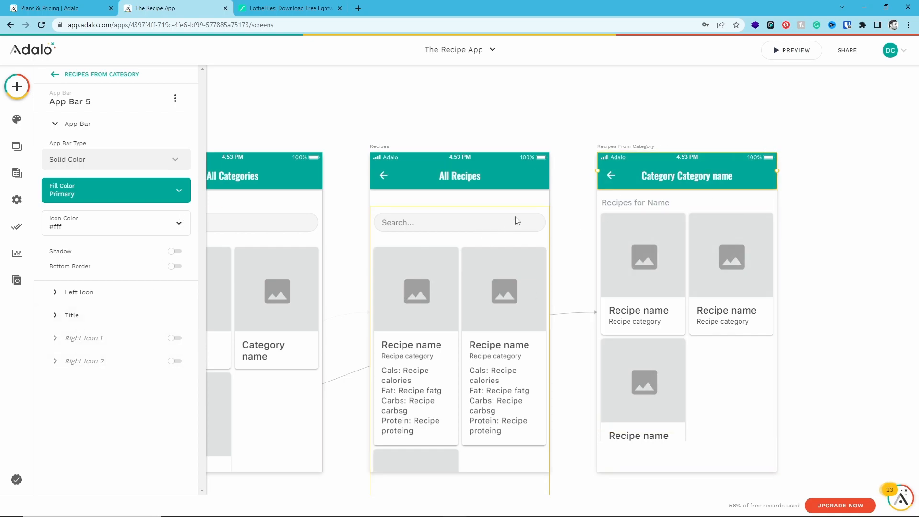
pyautogui.click(84, 292)
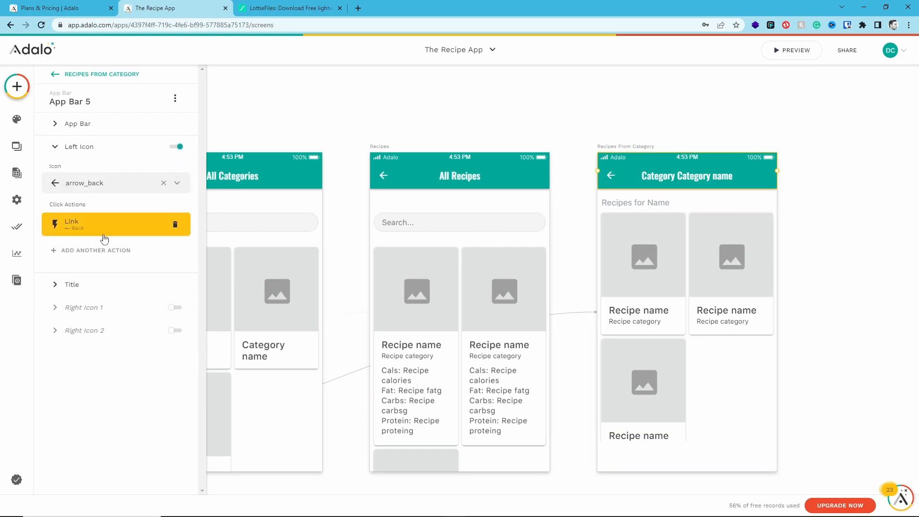
pyautogui.click(336, 218)
# Copy the Home screen's bottom navigation and place it along the lower edge of the Categories screen.
pyautogui.moveTo(338, 246); pyautogui.dragTo(459, 126)
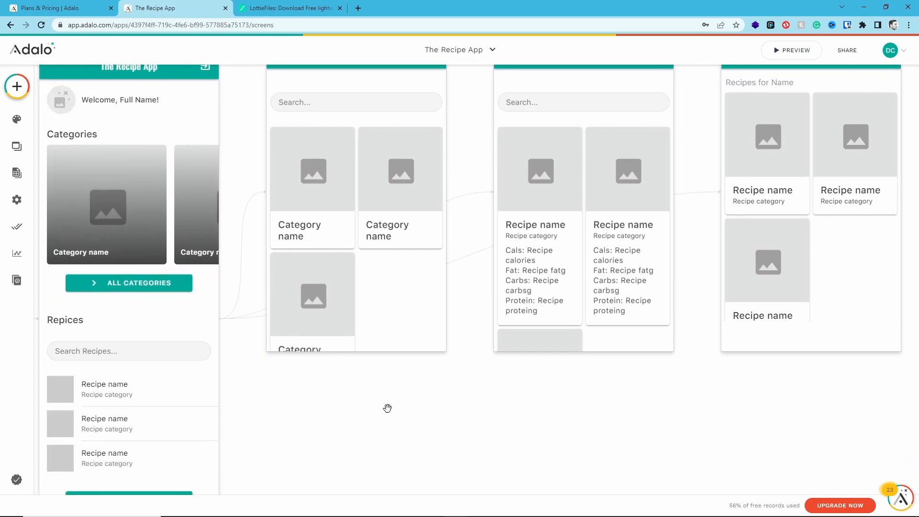
pyautogui.moveTo(388, 413); pyautogui.dragTo(446, 263)
pyautogui.click(232, 440)
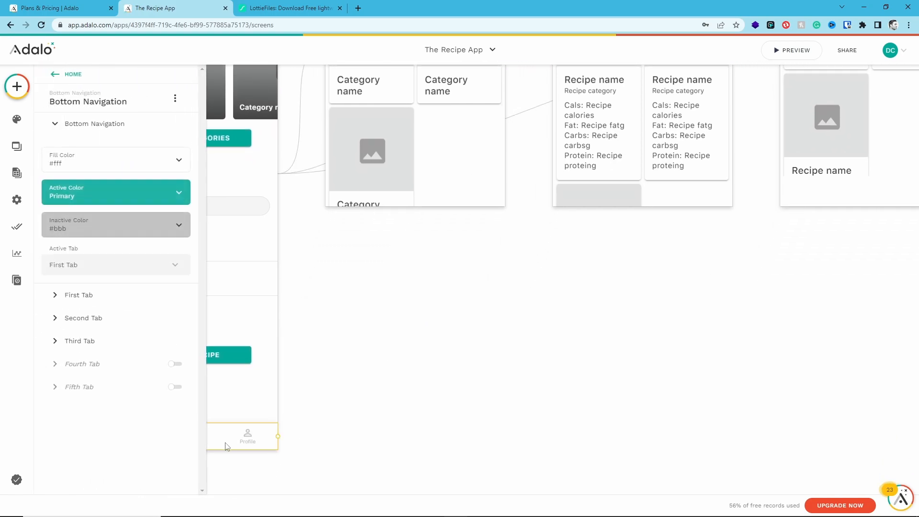
pyautogui.moveTo(325, 426); pyautogui.dragTo(429, 421)
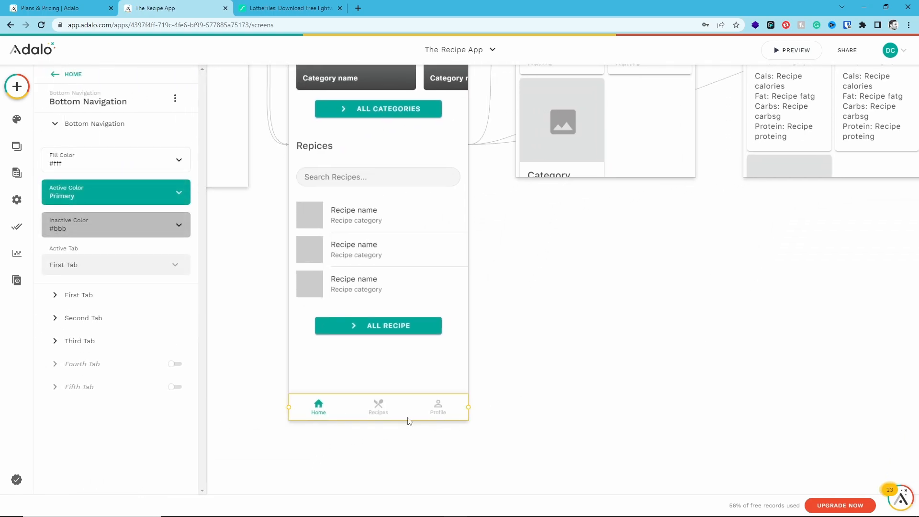
pyautogui.click(524, 393)
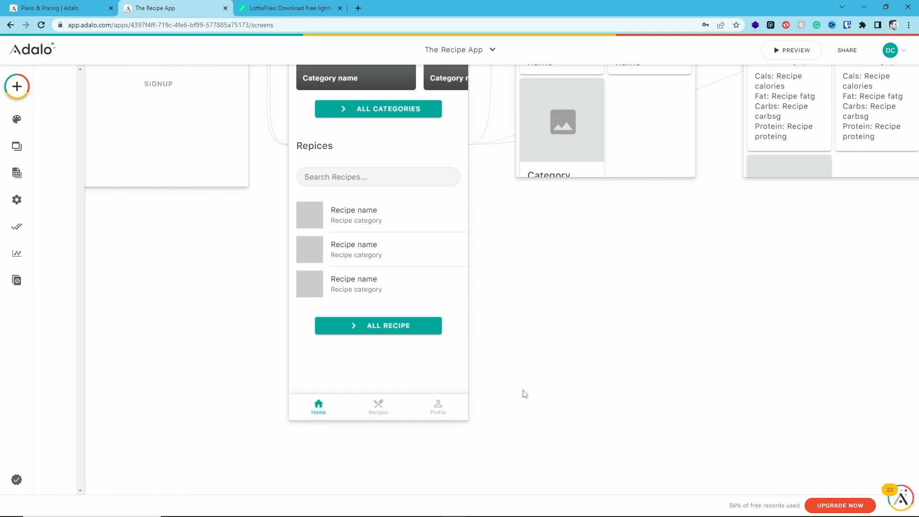
pyautogui.click(423, 407)
pyautogui.moveTo(409, 408); pyautogui.dragTo(636, 170)
pyautogui.click(642, 244)
pyautogui.scroll(1, 673, 240)
pyautogui.moveTo(673, 241); pyautogui.dragTo(641, 462)
# Set the active tab of the Categories screen's bottom navigation to Second Tab and change that tab's text to Categories.
pyautogui.click(583, 404)
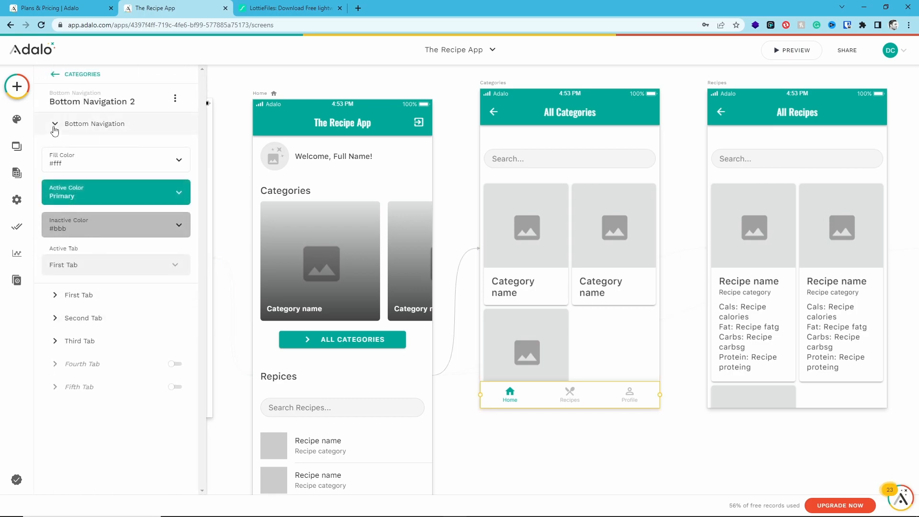
pyautogui.click(74, 265)
pyautogui.click(76, 308)
pyautogui.click(67, 318)
pyautogui.doubleClick(71, 248)
pyautogui.write('Cat')
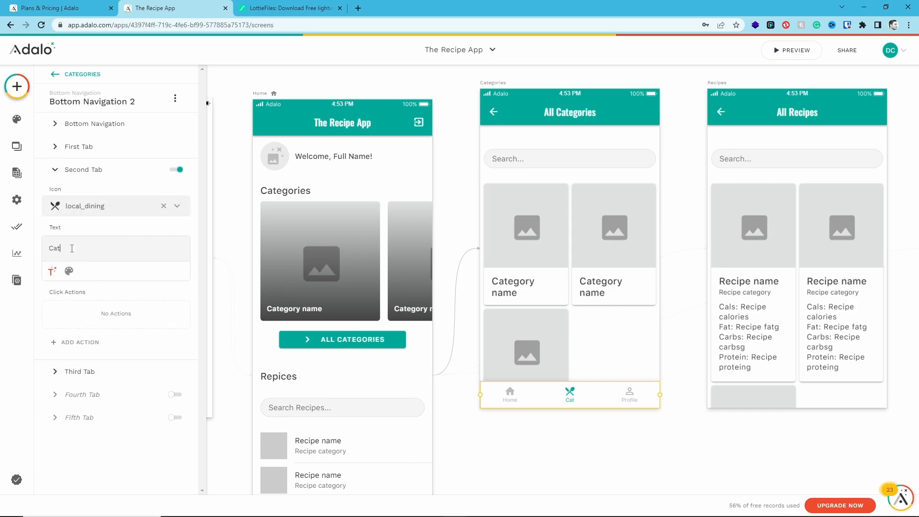
pyautogui.write('egories')
# Link the first tab of the Categories screen's bottom navigation to the Home screen and open the second tab's settings.
pyautogui.click(63, 146)
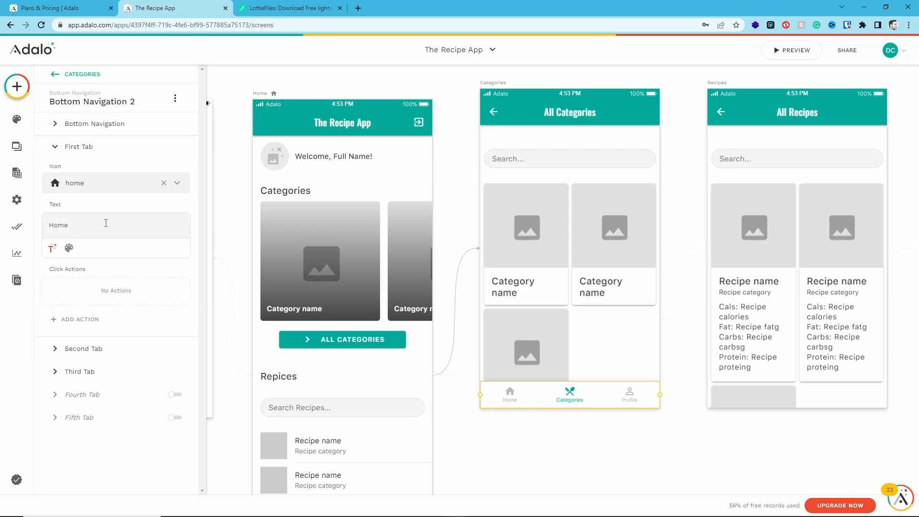
pyautogui.click(115, 319)
pyautogui.moveTo(143, 107)
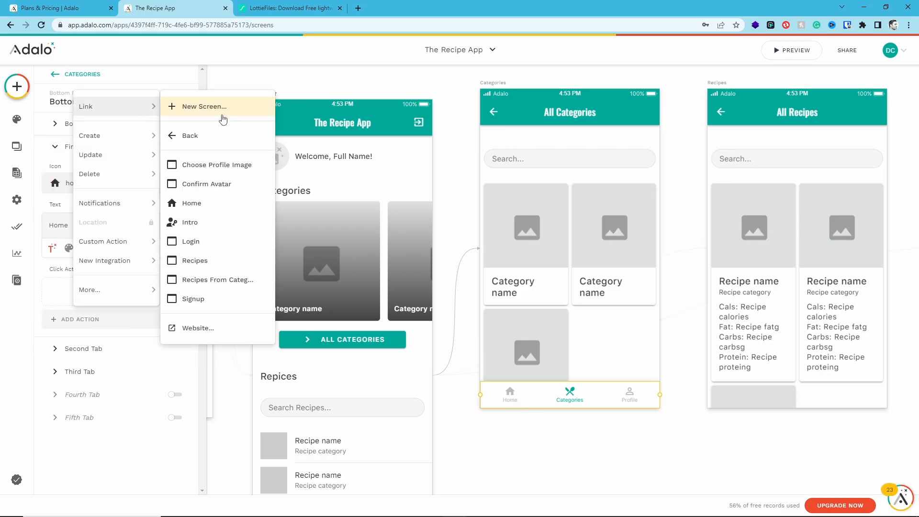
pyautogui.click(218, 203)
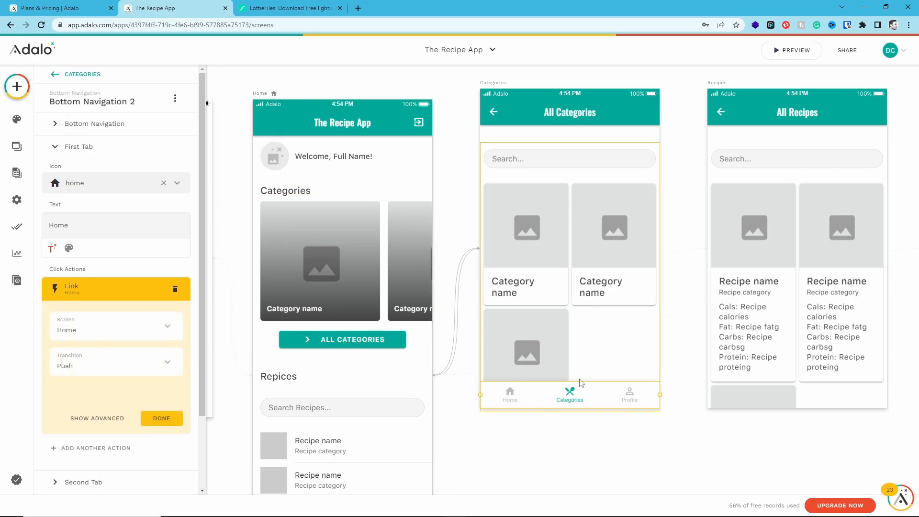
pyautogui.click(162, 418)
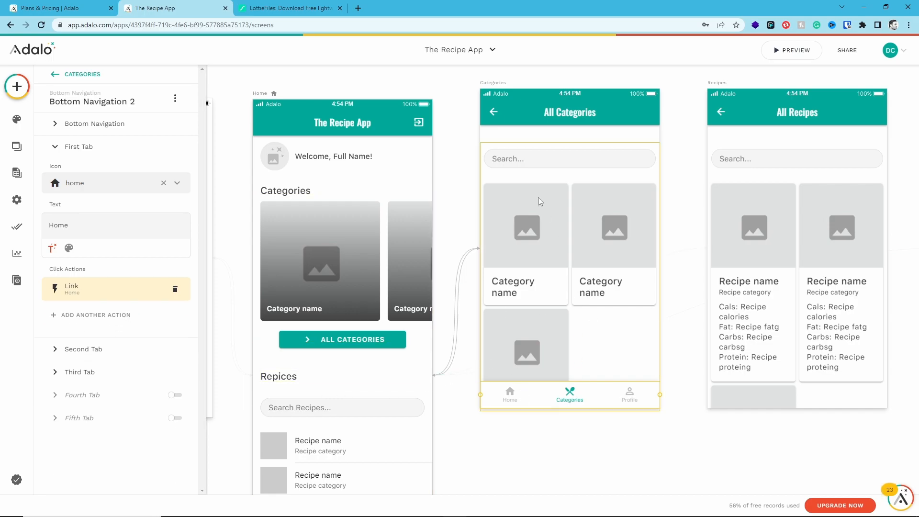
pyautogui.click(89, 350)
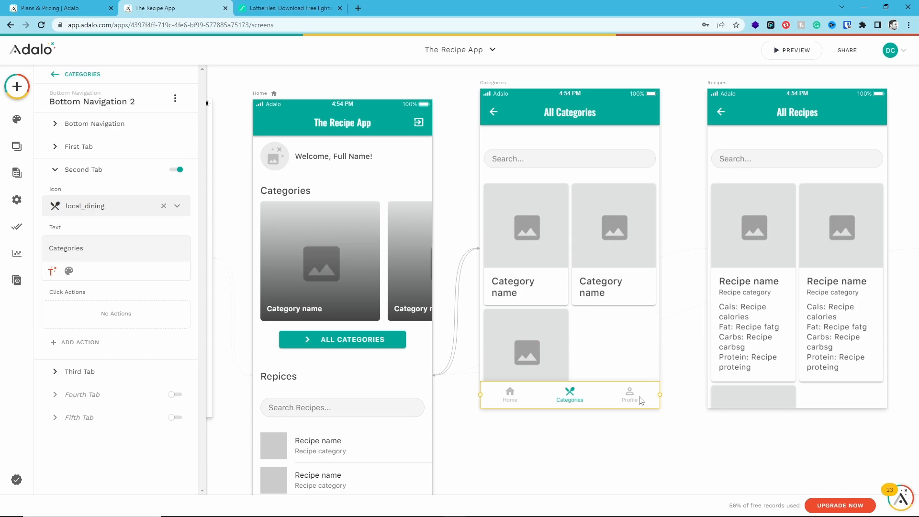
# Copy the Categories screen's bottom navigation onto the lower edge of the Recipes screen.
pyautogui.click(657, 421)
pyautogui.moveTo(716, 434); pyautogui.dragTo(541, 371)
pyautogui.click(426, 337)
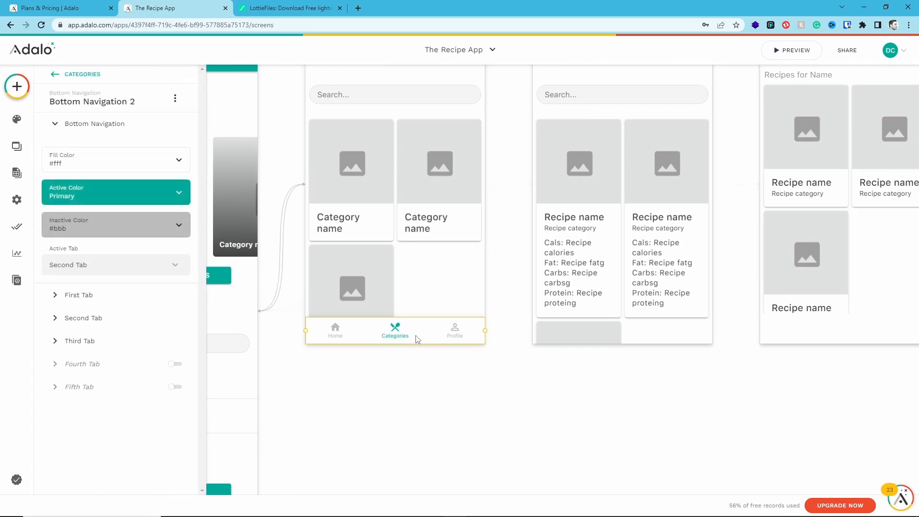
pyautogui.click(594, 334)
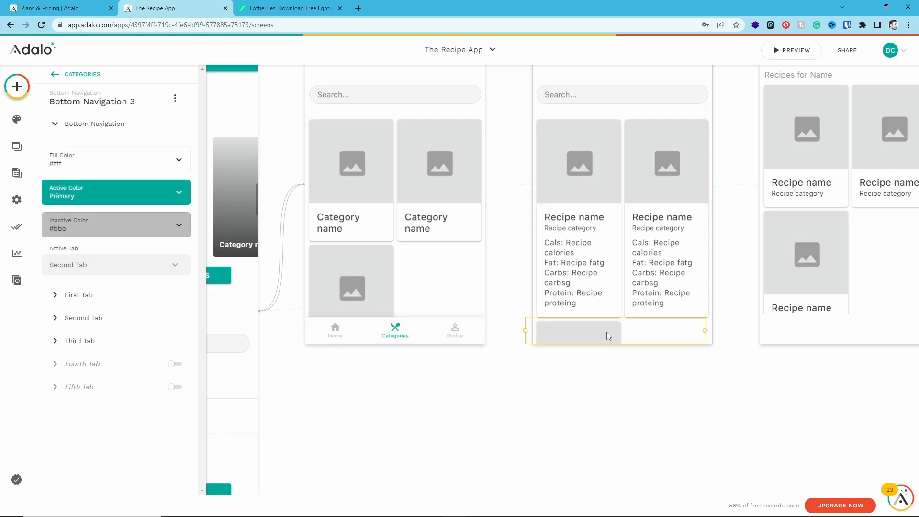
pyautogui.click(638, 368)
pyautogui.scroll(3, 652, 437)
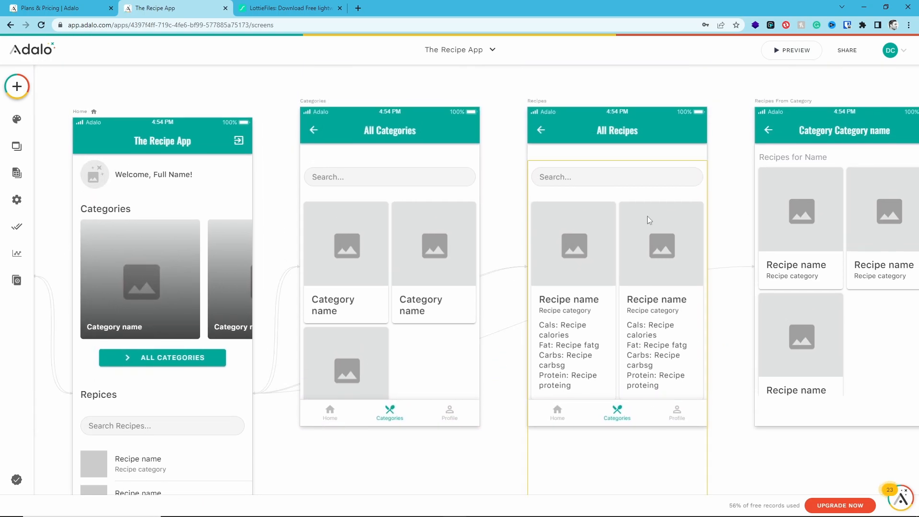
# Change the second tab's text in the Recipes screen's bottom navigation to All Recipes.
pyautogui.click(627, 410)
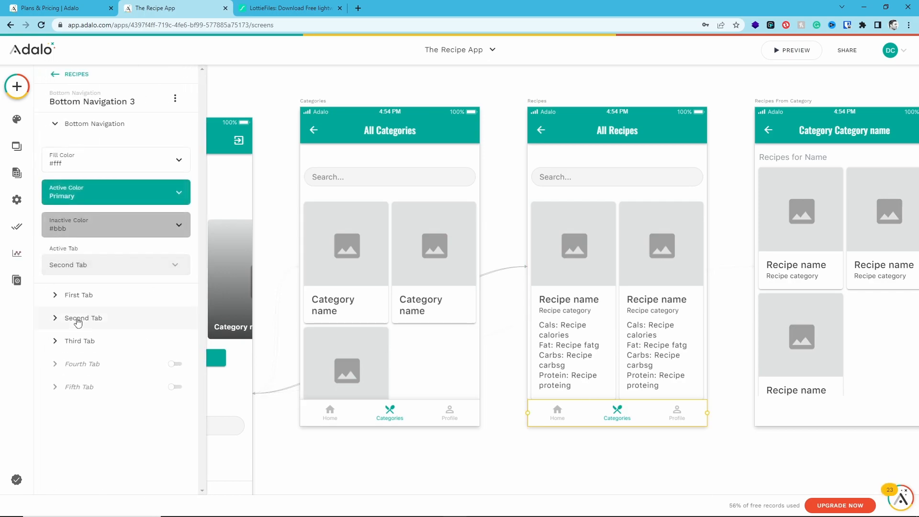
pyautogui.click(78, 319)
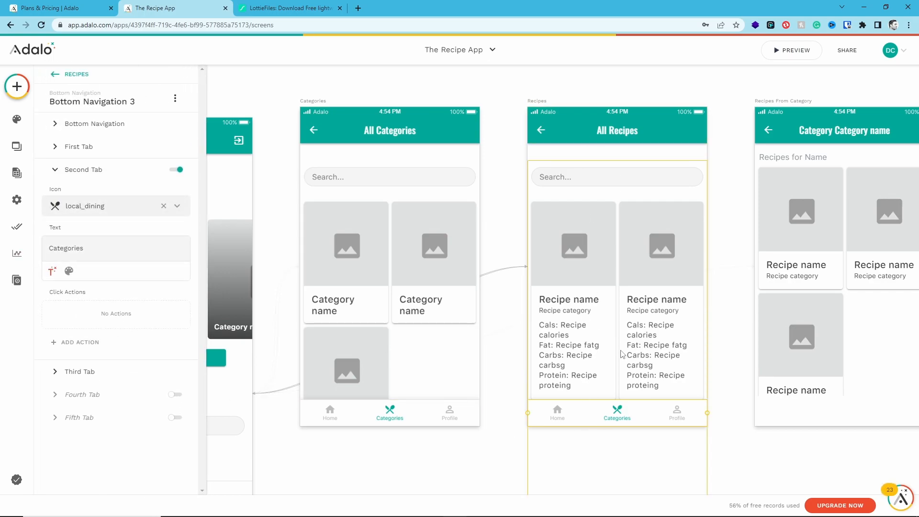
pyautogui.doubleClick(76, 248)
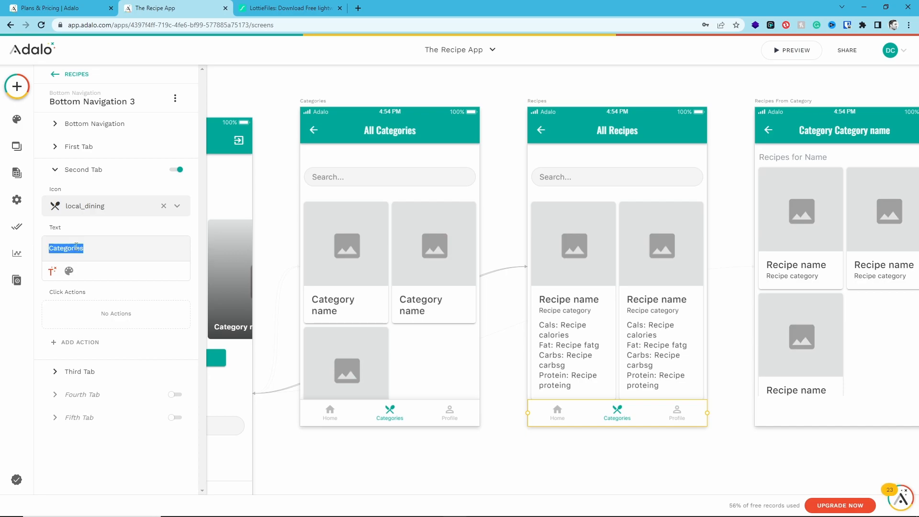
pyautogui.write('All Recipes')
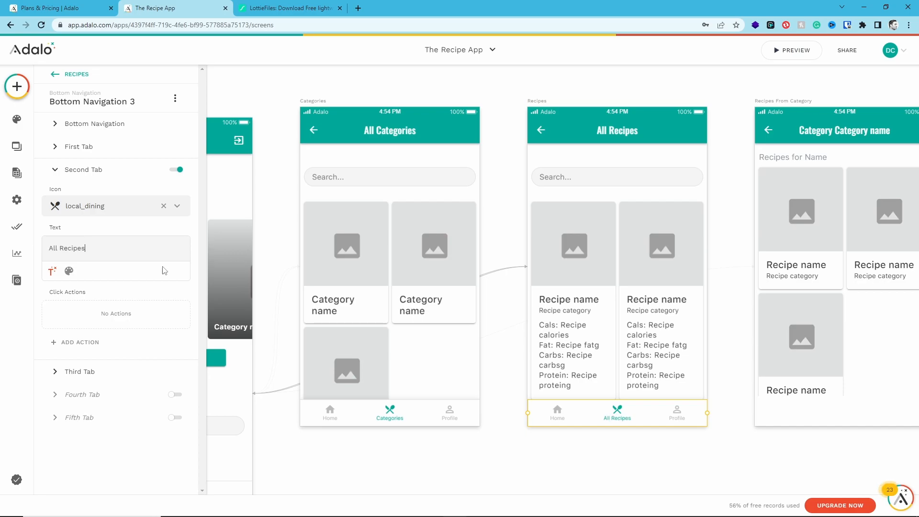
pyautogui.click(722, 361)
# Copy the Recipes screen's bottom navigation onto the lower edge of the Recipes From Category screen.
pyautogui.hscroll(6, 728, 355)
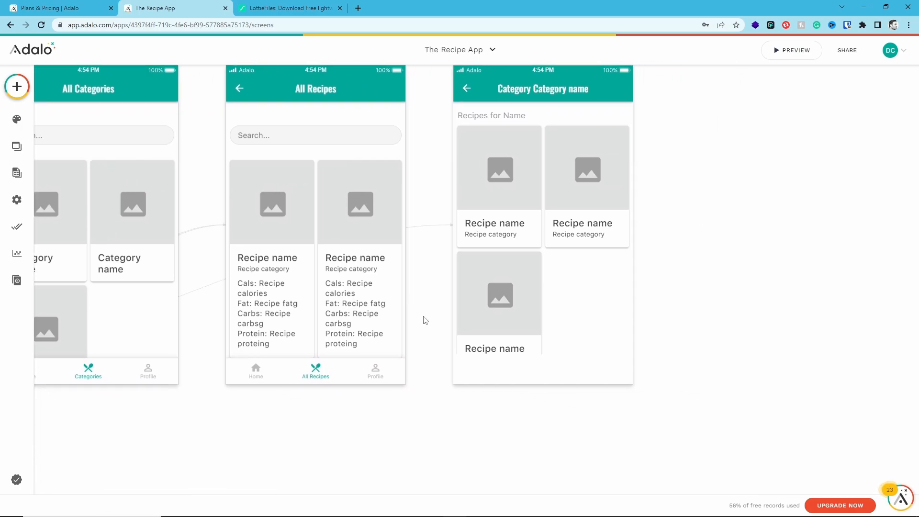
pyautogui.click(310, 375)
pyautogui.moveTo(307, 372); pyautogui.dragTo(536, 368)
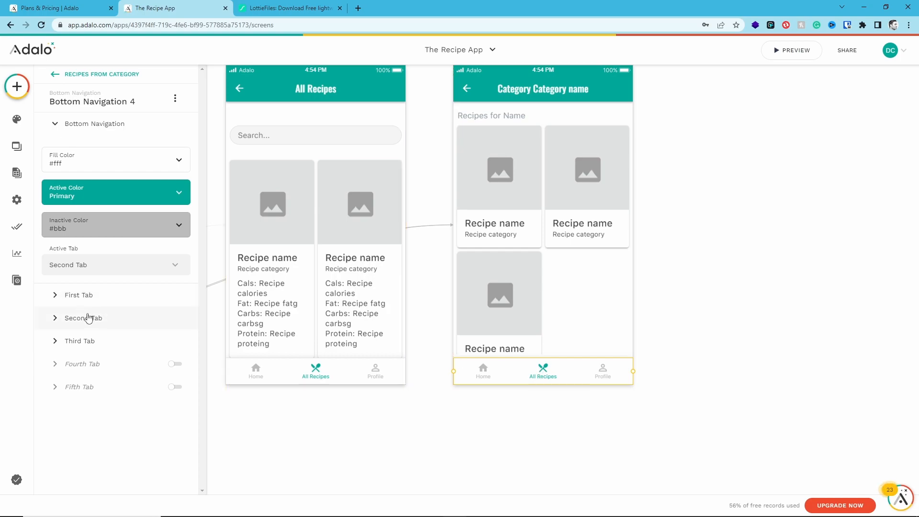
# Replace the second tab's text in the Recipes From Category bottom navigation with the current category's name as dynamic text.
pyautogui.click(88, 318)
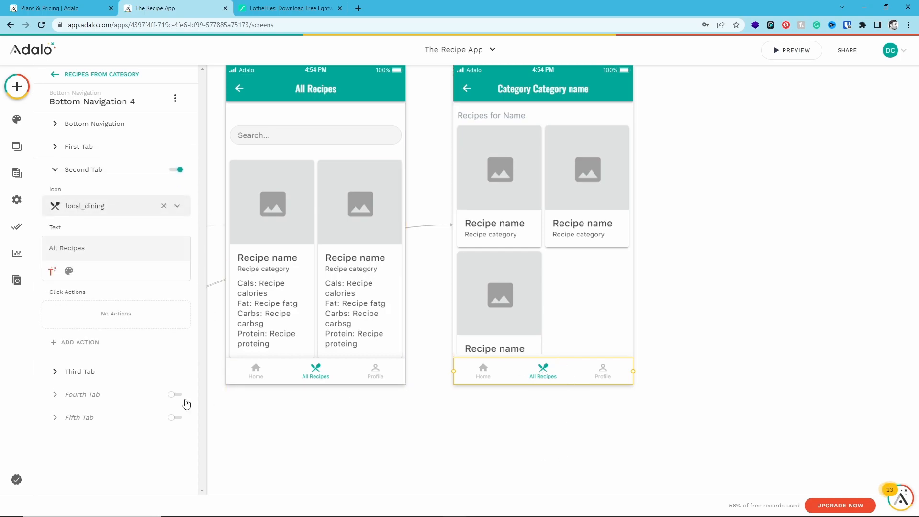
pyautogui.tripleClick(63, 247)
pyautogui.press('BackSpace')
pyautogui.click(52, 270)
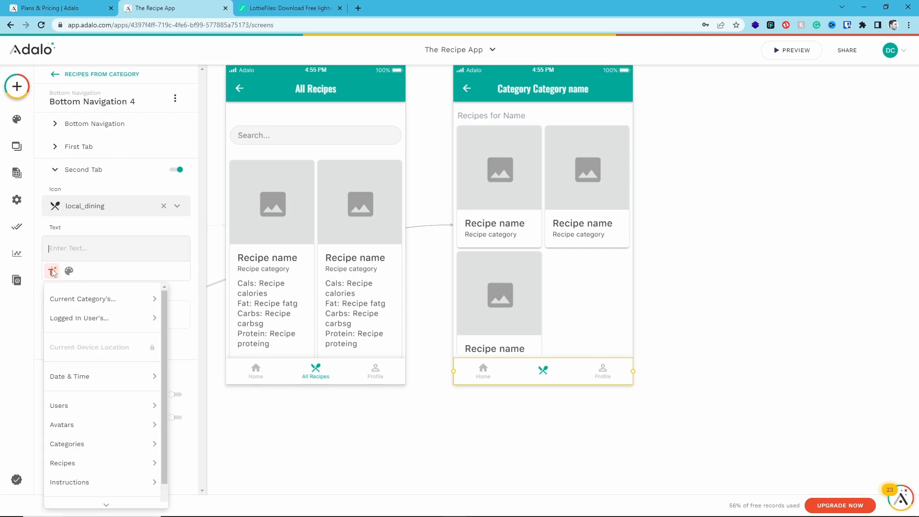
pyautogui.moveTo(83, 298)
pyautogui.click(205, 319)
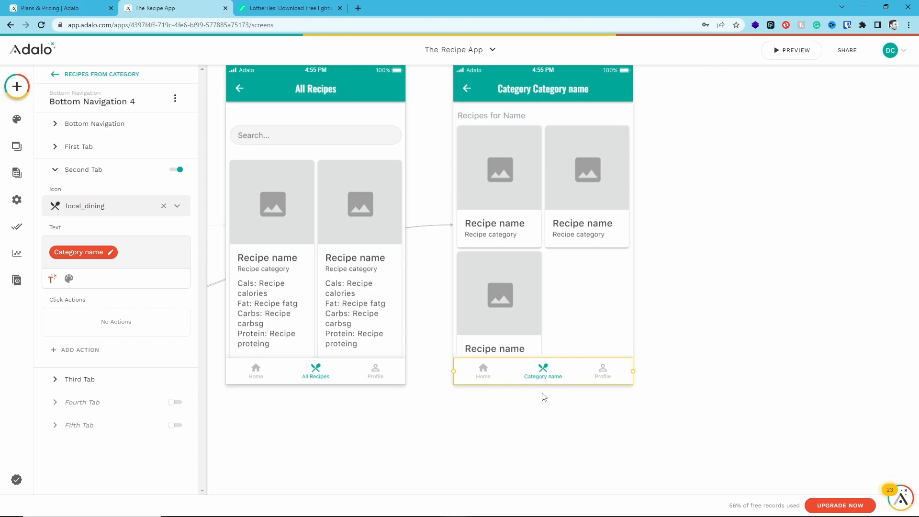
pyautogui.click(391, 406)
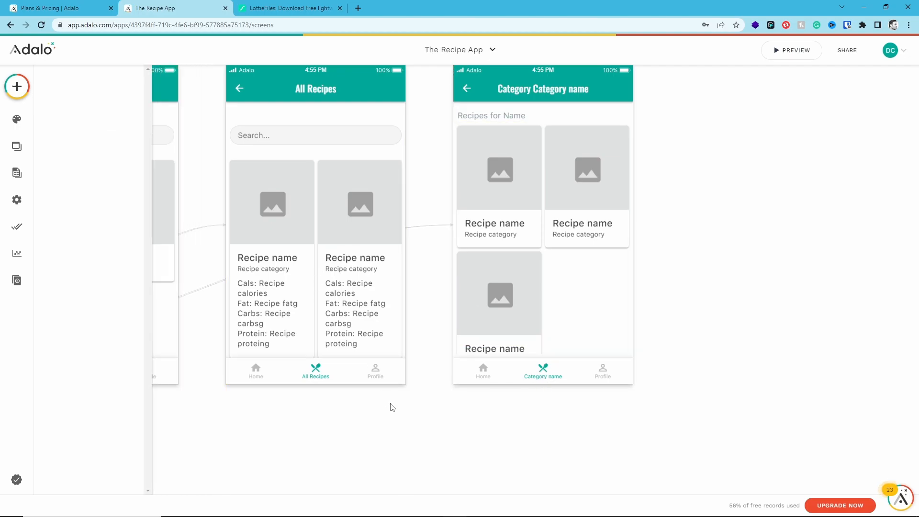
# Set the second tab's text in the Recipes From Category bottom navigation to Recipes.
pyautogui.click(292, 225)
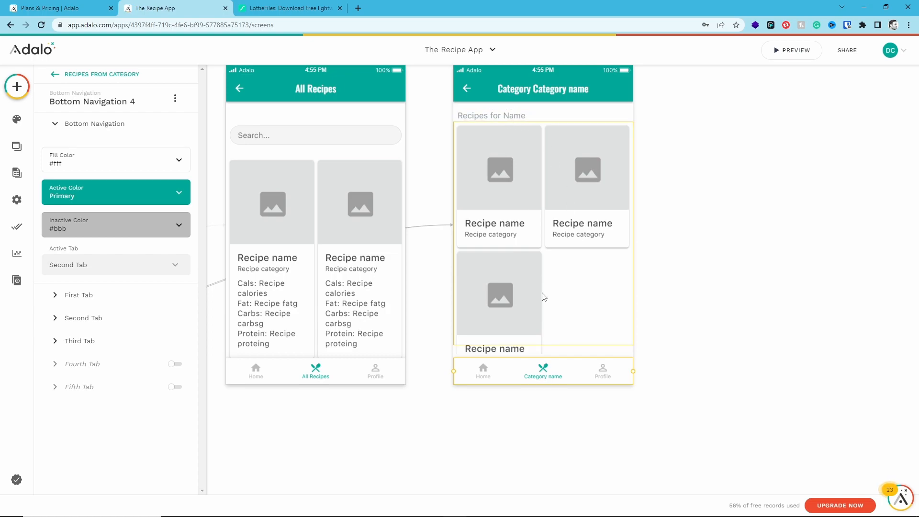
pyautogui.click(110, 326)
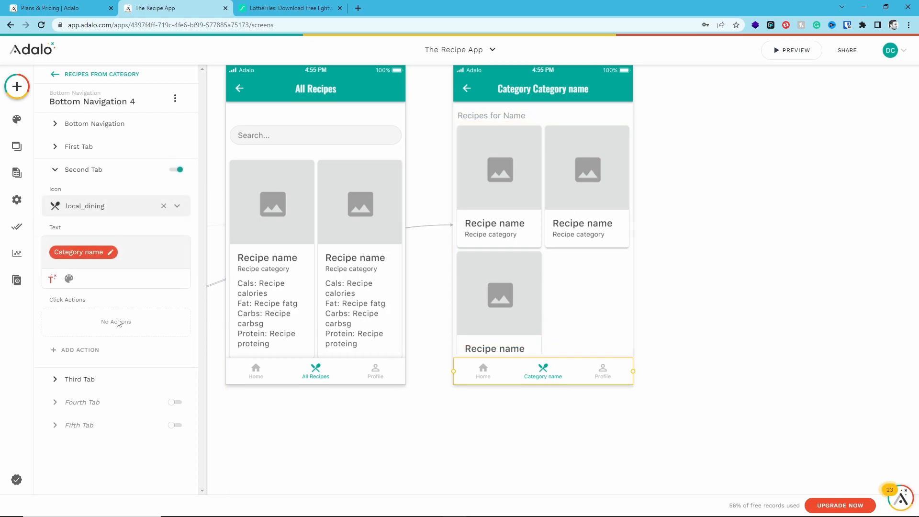
pyautogui.click(125, 252)
pyautogui.press('BackSpace')
pyautogui.write('REcip')
pyautogui.press('BackSpace')
pyautogui.press('BackSpace')
pyautogui.press('BackSpace')
pyautogui.write('ipes')
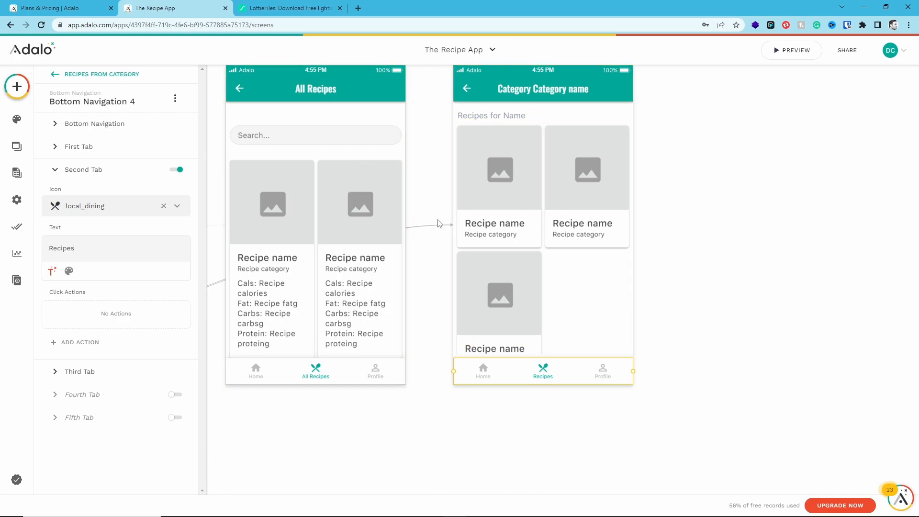
# Link the second tab of the Recipes From Category bottom navigation to the Recipes screen.
pyautogui.click(84, 353)
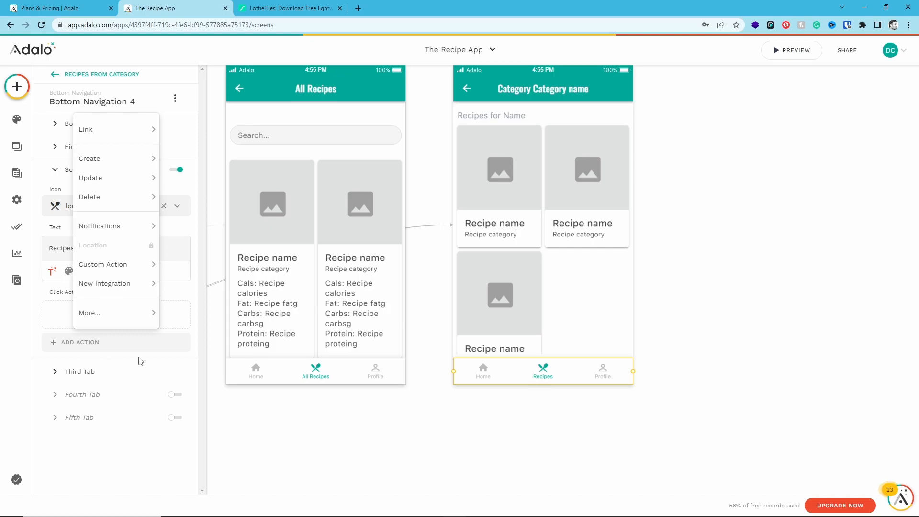
pyautogui.moveTo(94, 134)
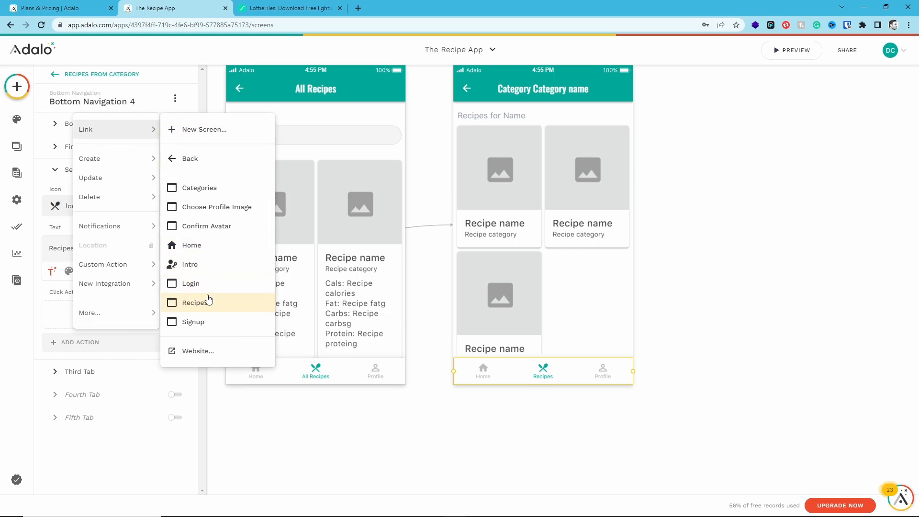
pyautogui.click(207, 301)
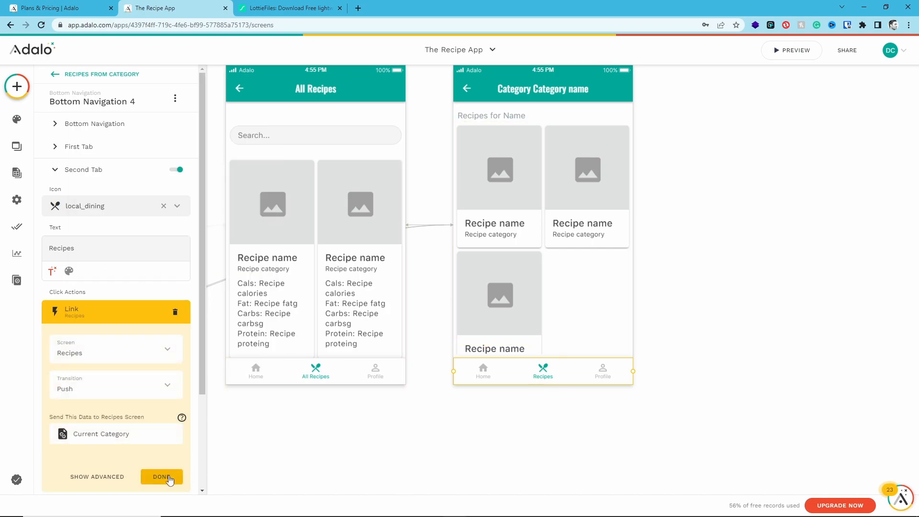
pyautogui.click(161, 476)
pyautogui.click(624, 437)
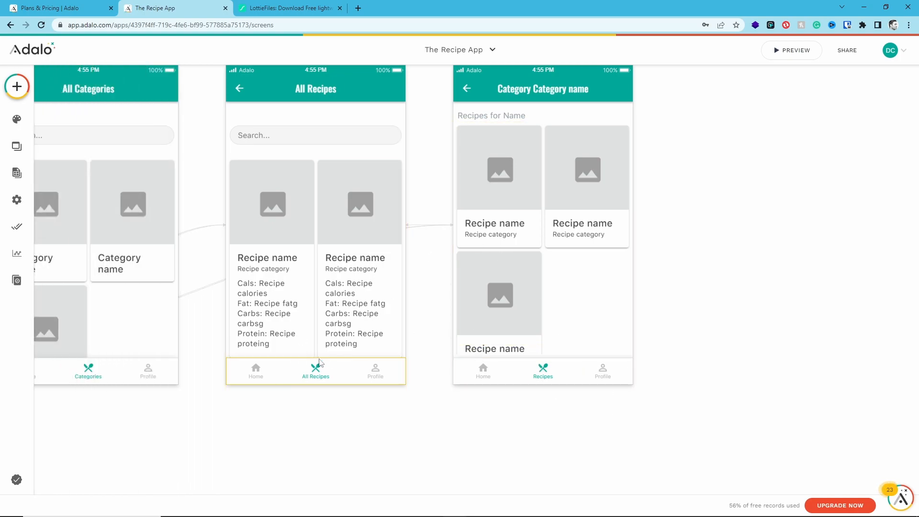
# Enable the fourth tab in the Recipes From Category bottom navigation and set the active tab to Third Tab.
pyautogui.click(544, 375)
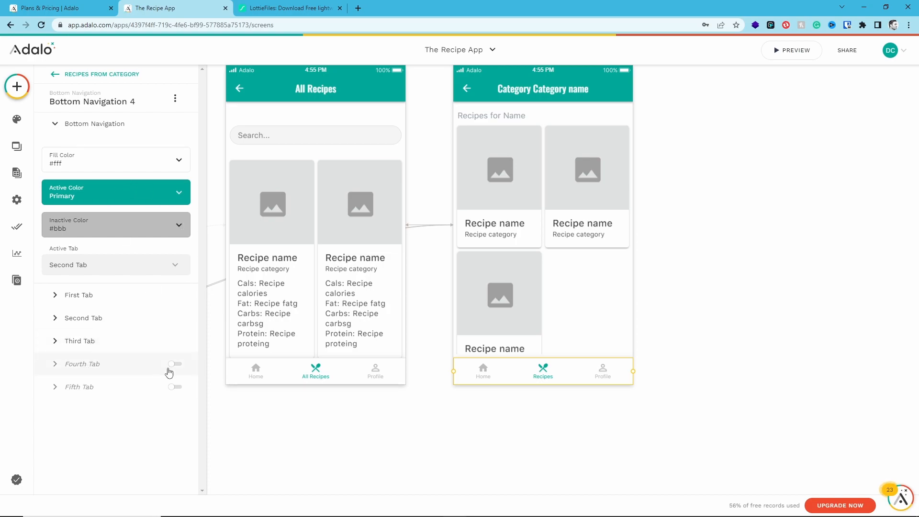
pyautogui.click(168, 370)
pyautogui.click(175, 216)
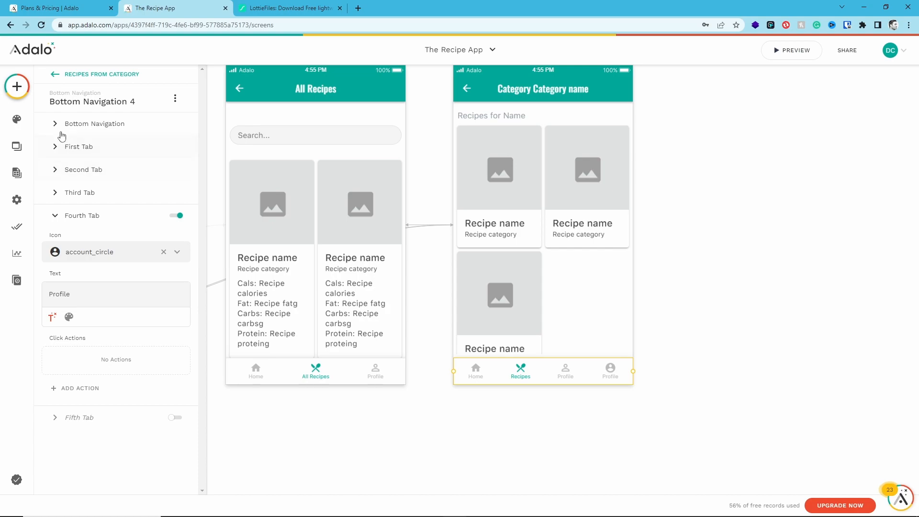
pyautogui.click(58, 124)
pyautogui.click(89, 265)
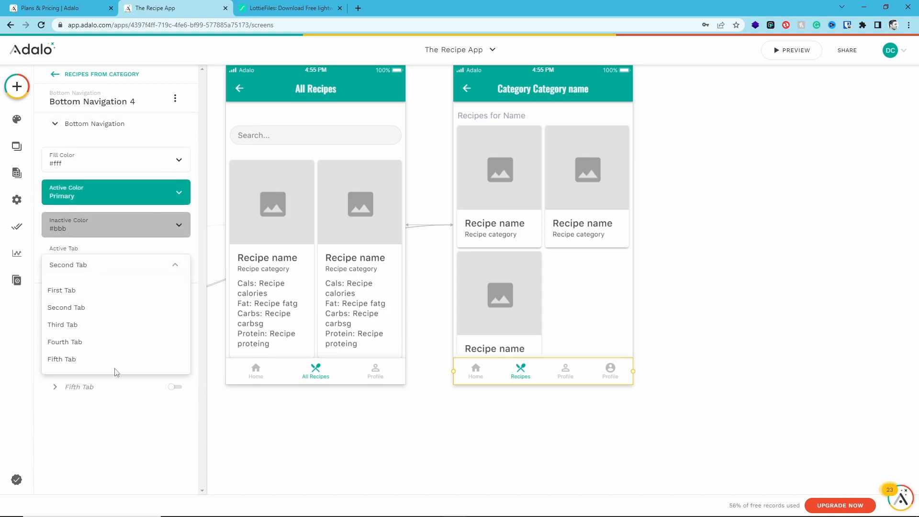
pyautogui.click(98, 325)
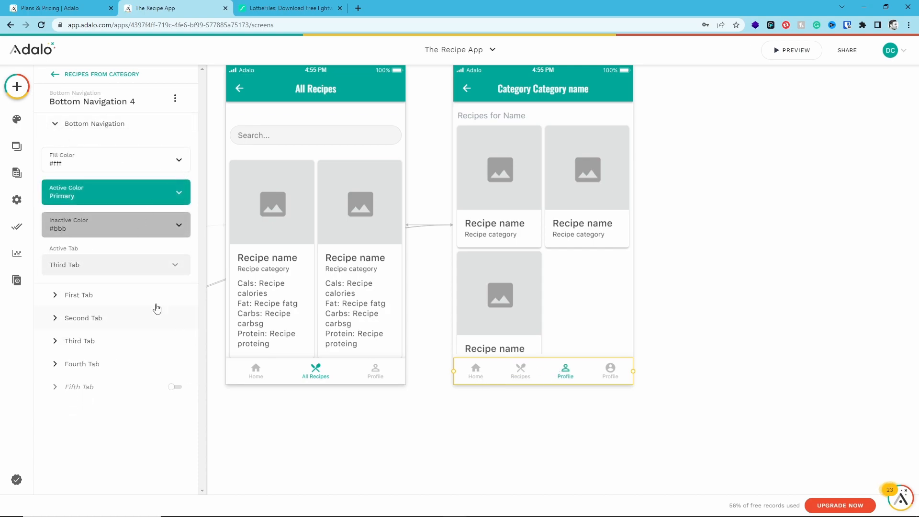
# Replace the third tab's icon in the Recipes From Category bottom navigation with brunch_dining.
pyautogui.click(82, 341)
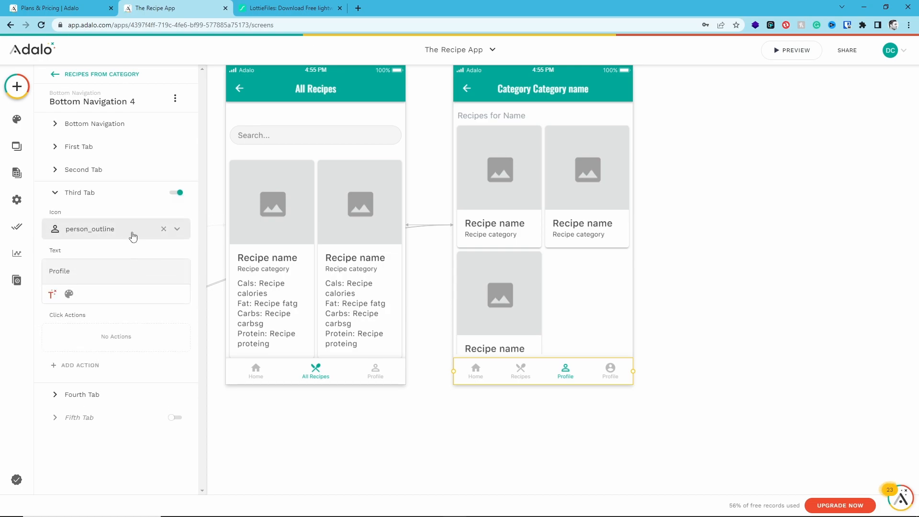
pyautogui.click(164, 230)
pyautogui.click(118, 236)
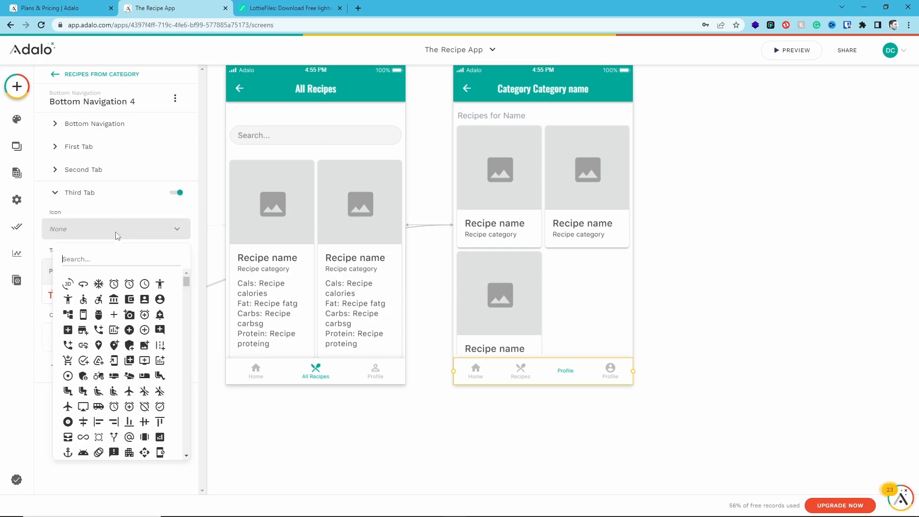
pyautogui.write('dinig')
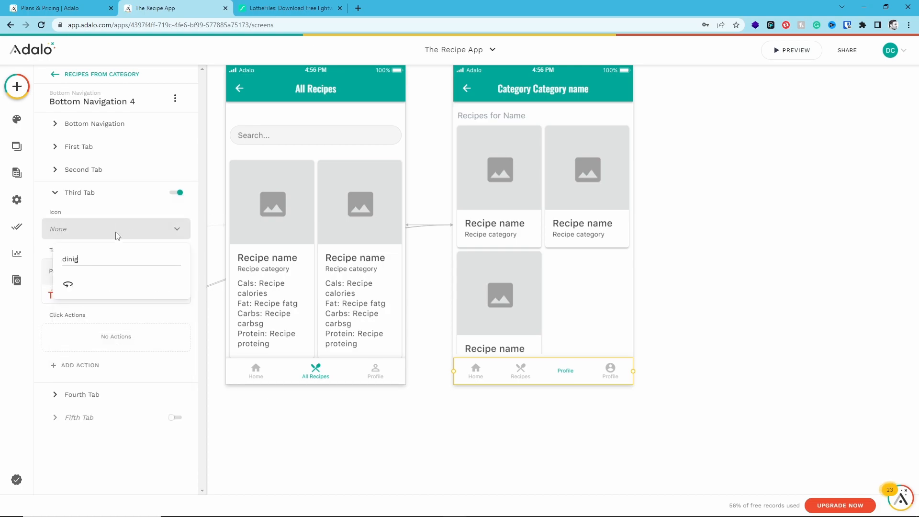
pyautogui.press('BackSpace')
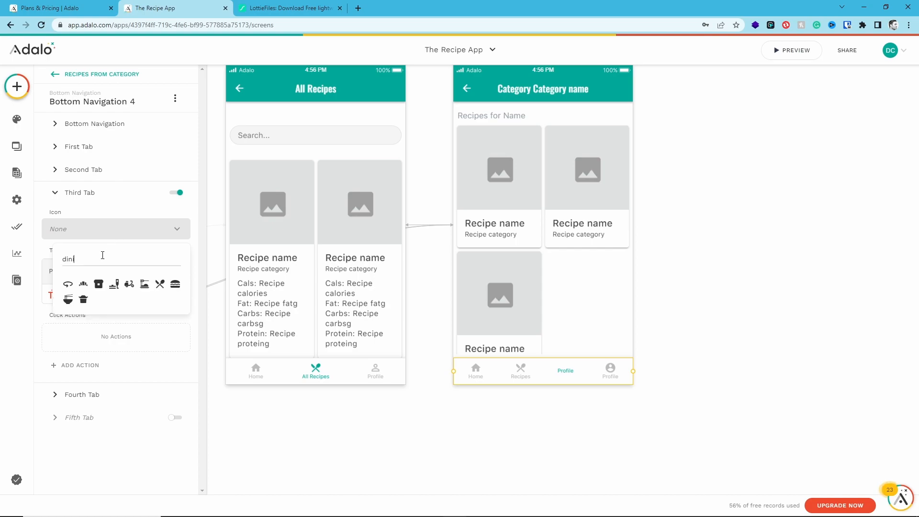
pyautogui.click(116, 284)
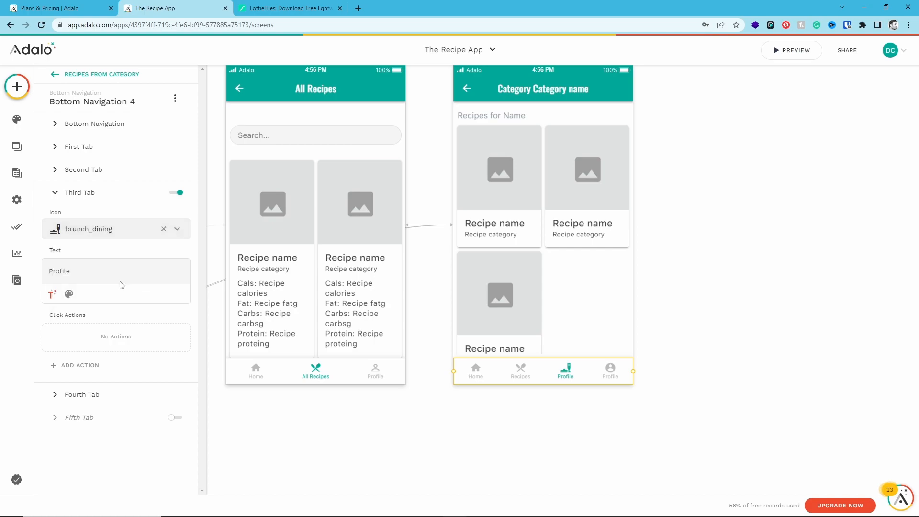
# Replace the third tab's text in the Recipes From Category bottom navigation with the current category's name as dynamic text.
pyautogui.doubleClick(66, 271)
pyautogui.press('BackSpace')
pyautogui.click(52, 294)
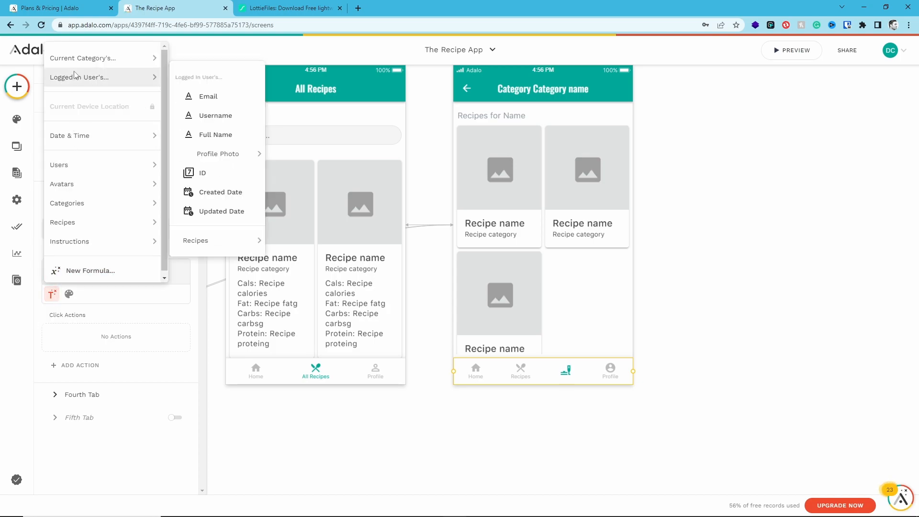
pyautogui.moveTo(81, 66)
pyautogui.click(208, 77)
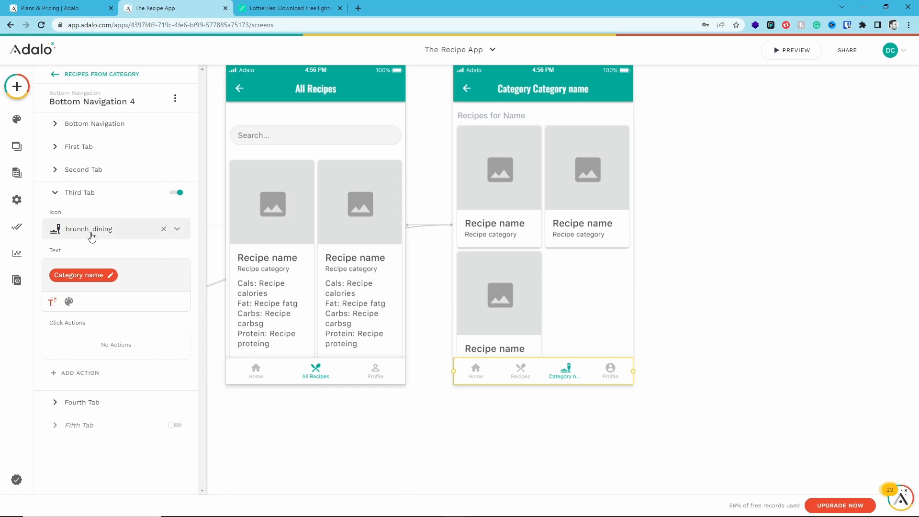
pyautogui.click(62, 171)
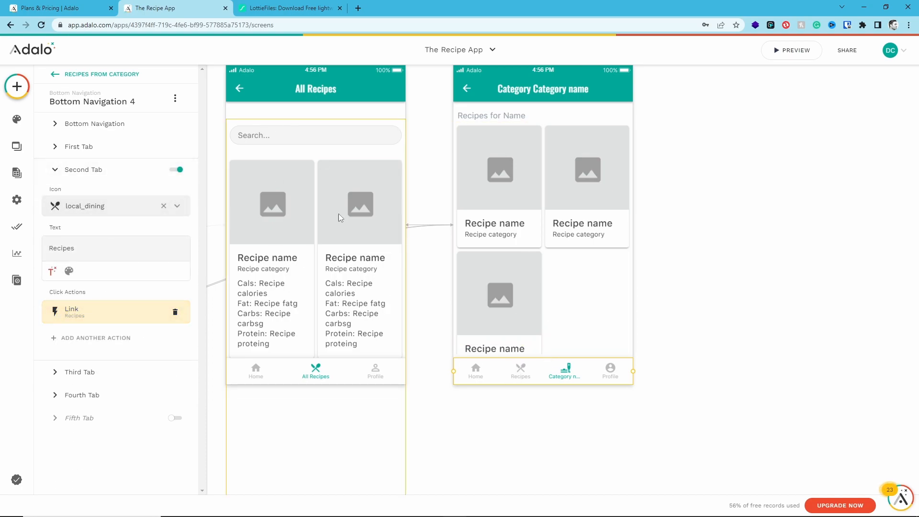
pyautogui.click(428, 125)
pyautogui.moveTo(419, 140); pyautogui.dragTo(600, 220)
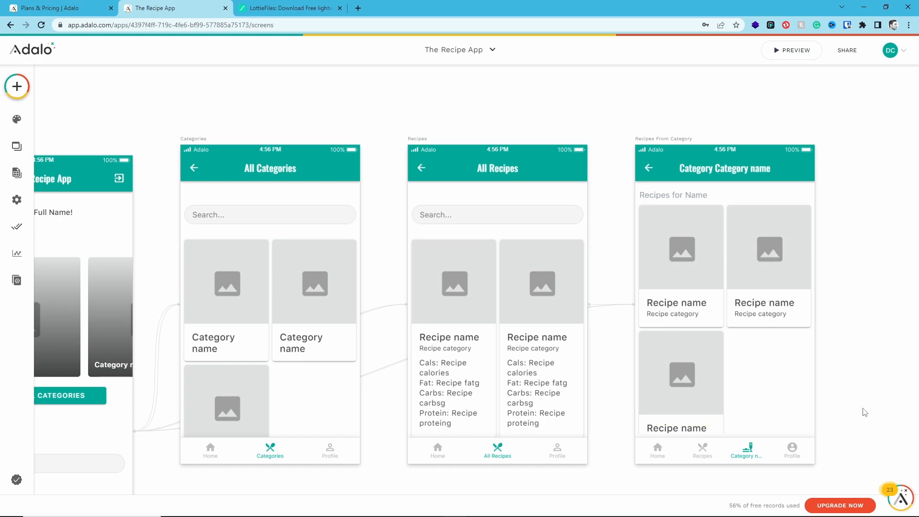
pyautogui.scroll(-3, 856, 388)
pyautogui.scroll(3, 820, 269)
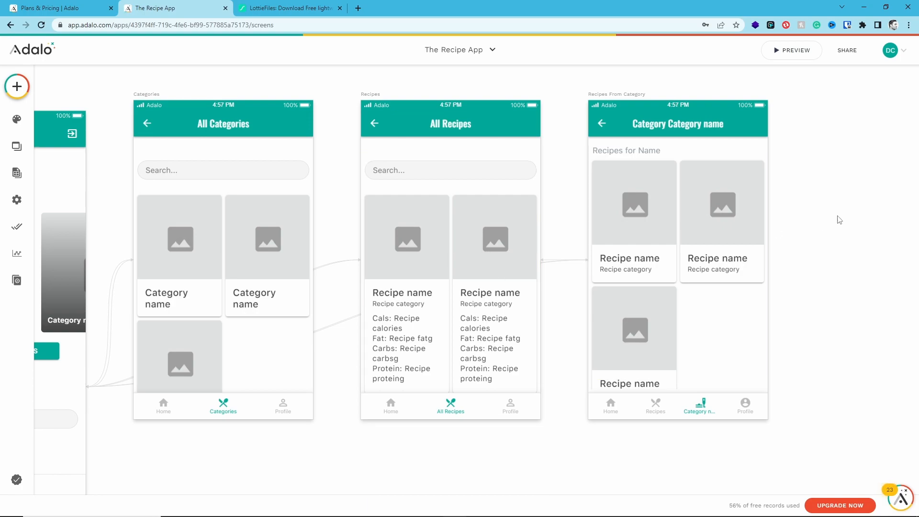
# Add a new database collection named Ingreditens.
pyautogui.click(17, 173)
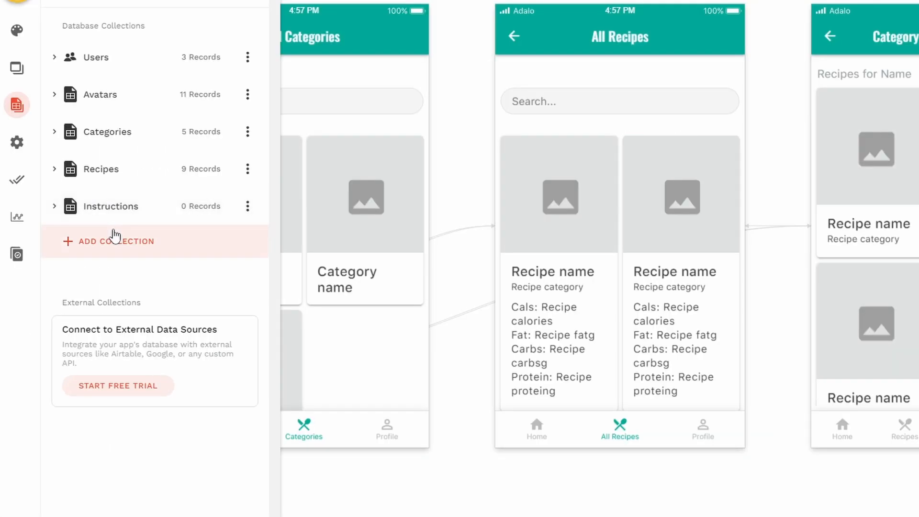
pyautogui.click(88, 268)
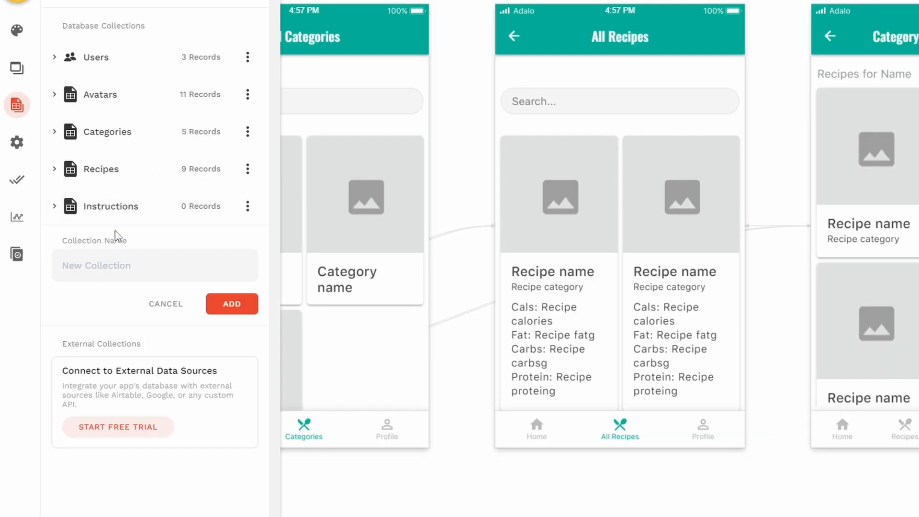
pyautogui.click(124, 272)
pyautogui.write('Ingrediten')
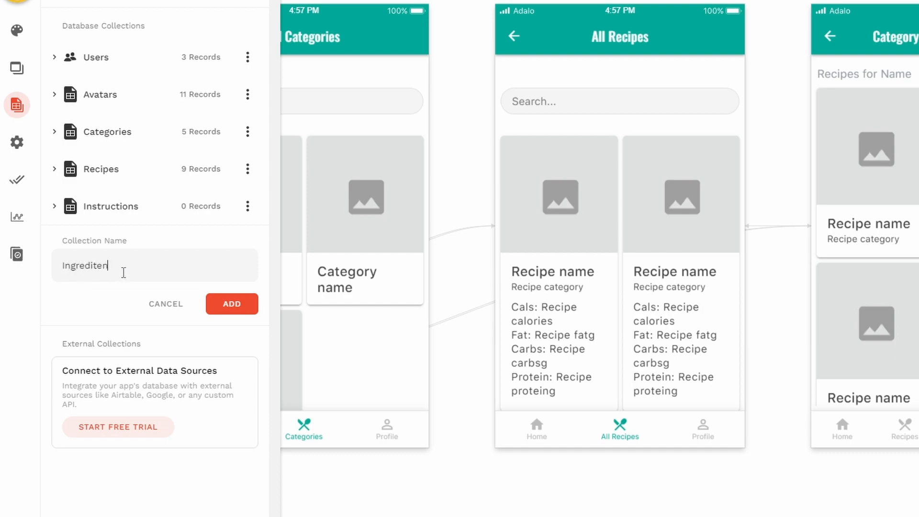
pyautogui.write('s')
pyautogui.click(244, 308)
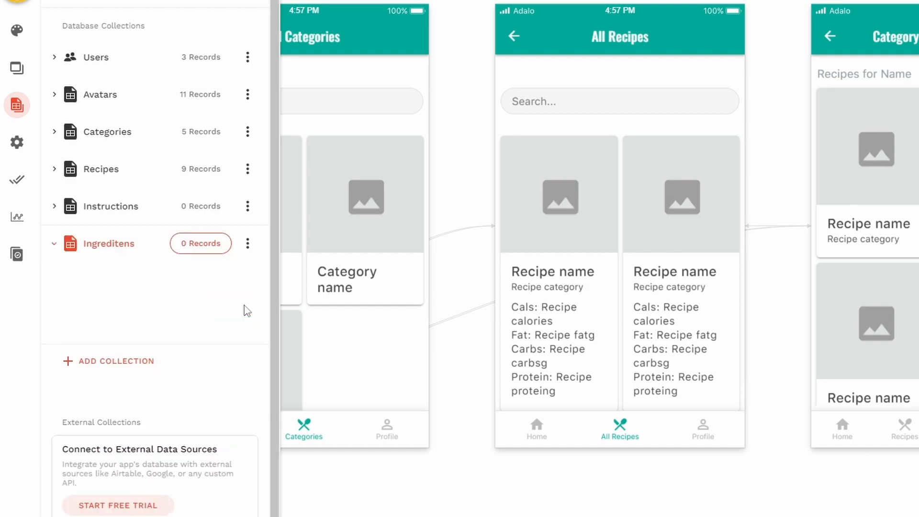
# Correct the new collection's name from Ingreditens to Ingredients.
pyautogui.click(135, 245)
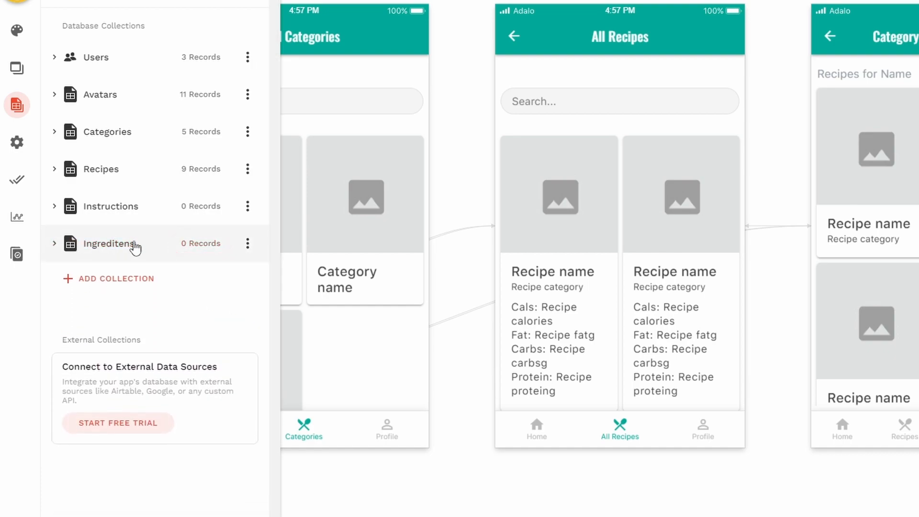
pyautogui.click(248, 243)
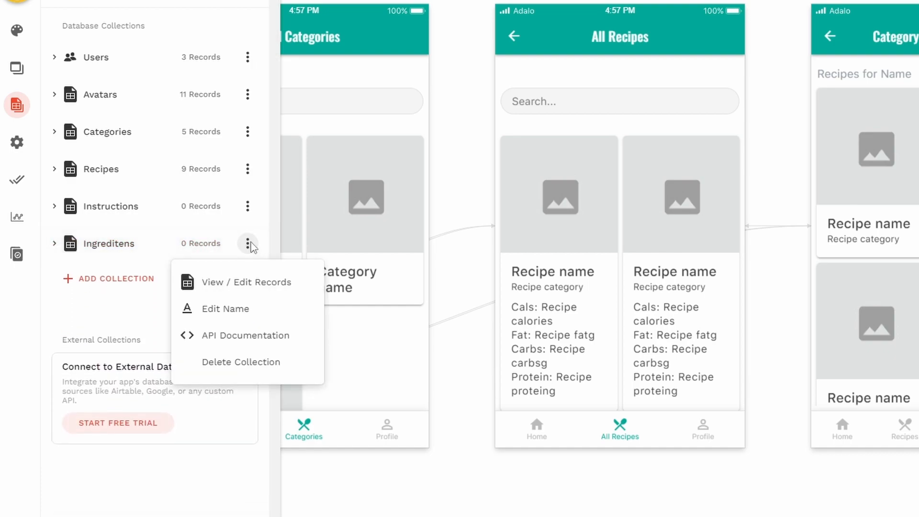
pyautogui.click(246, 308)
pyautogui.click(92, 307)
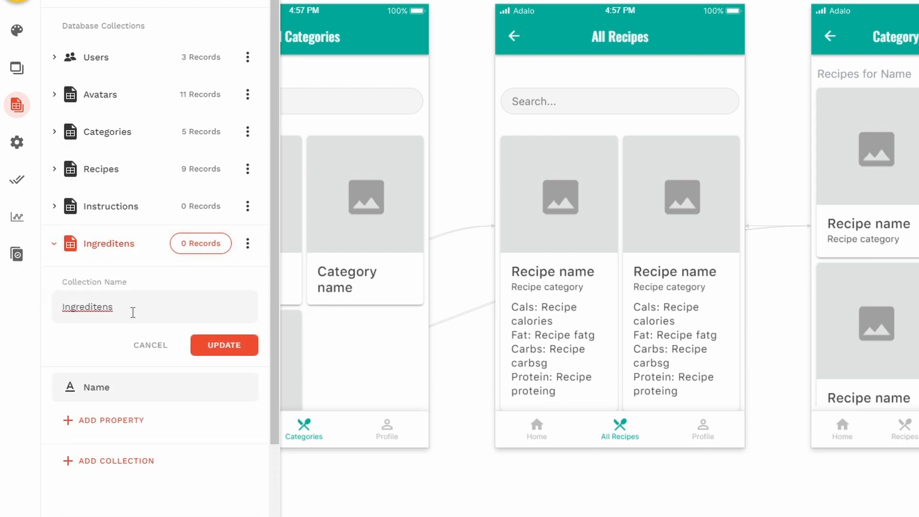
pyautogui.press('BackSpace')
pyautogui.press('BackSpace')
pyautogui.write('i')
pyautogui.click(133, 312)
pyautogui.write('t')
pyautogui.click(220, 349)
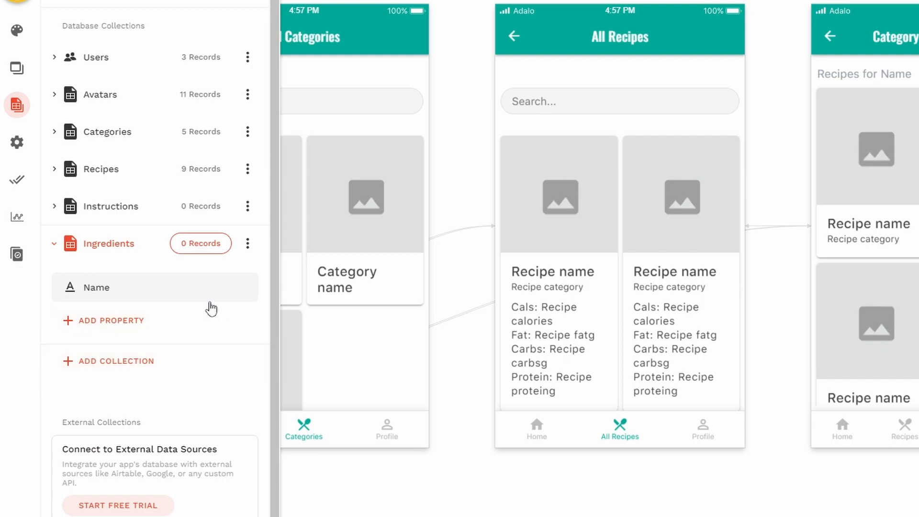
# Add an image property named Ingredient Image to the Ingredients collection.
pyautogui.click(122, 320)
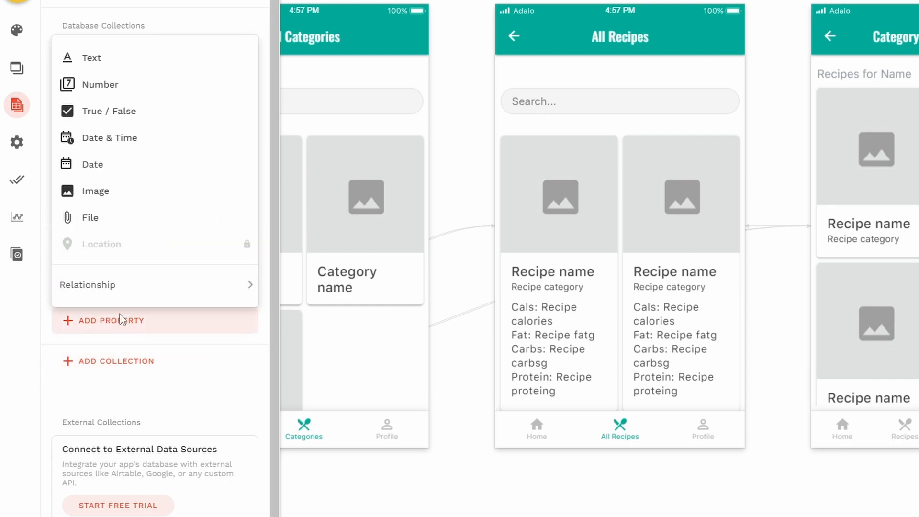
pyautogui.click(123, 191)
pyautogui.doubleClick(124, 423)
pyautogui.tripleClick(132, 422)
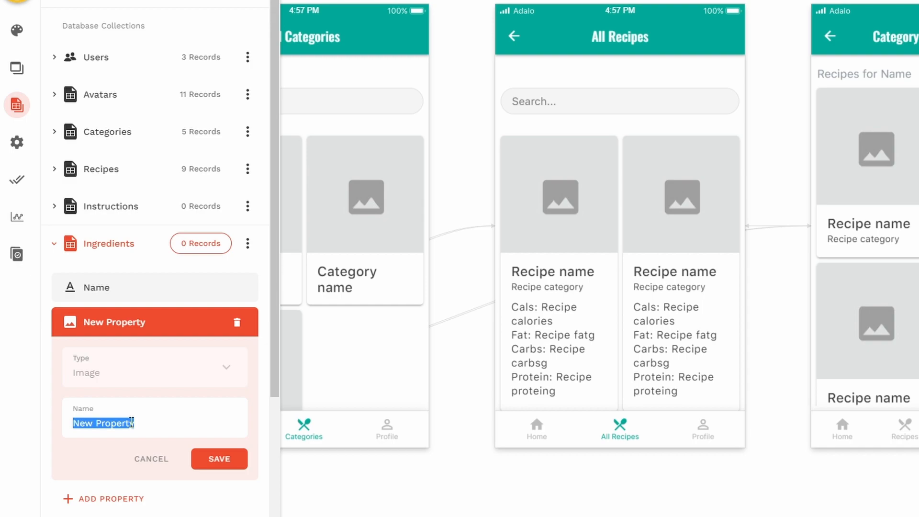
pyautogui.press('BackSpace')
pyautogui.write('Ingredient Image')
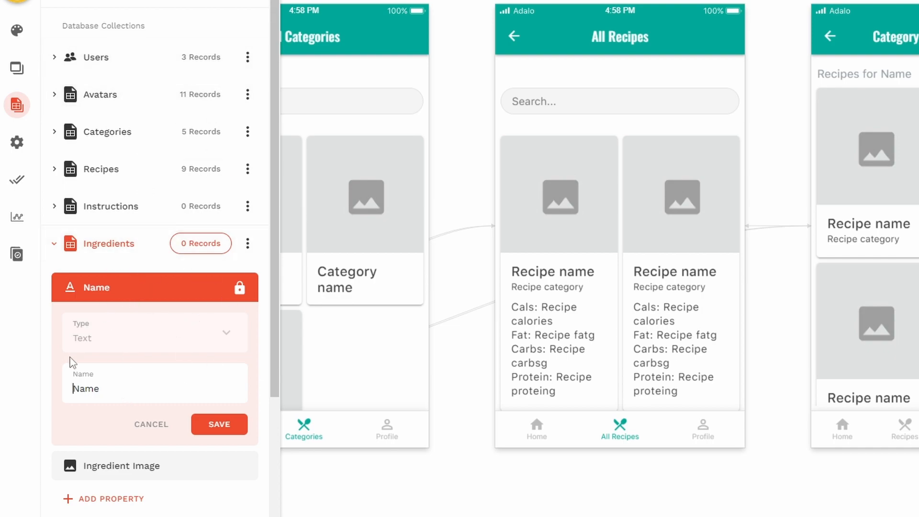
pyautogui.click(230, 424)
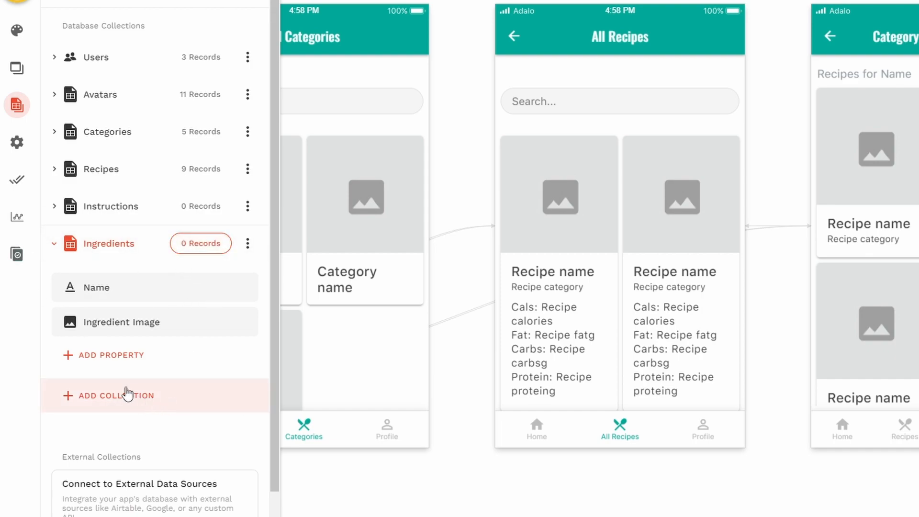
# Add a Recipes relationship to the Ingredients collection, allowing multiple recipes per ingredient and multiple ingredients per recipe.
pyautogui.click(110, 360)
pyautogui.moveTo(117, 321)
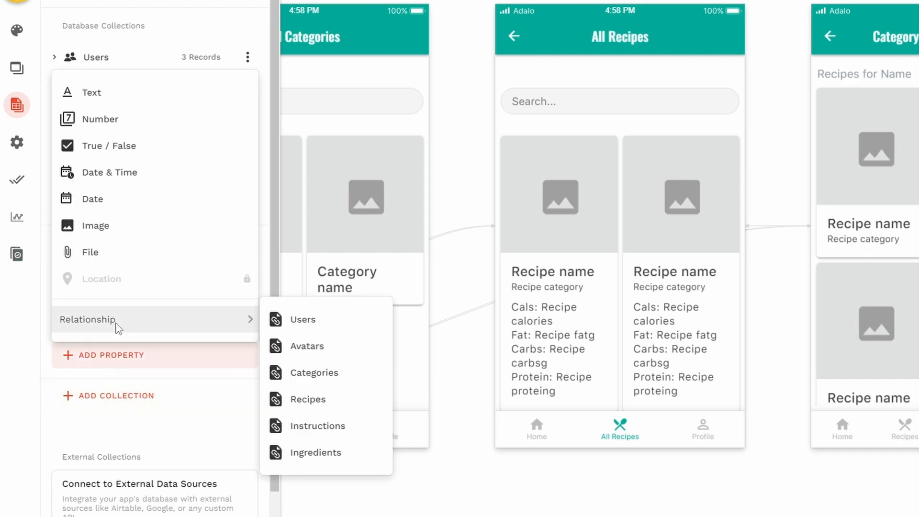
pyautogui.click(318, 398)
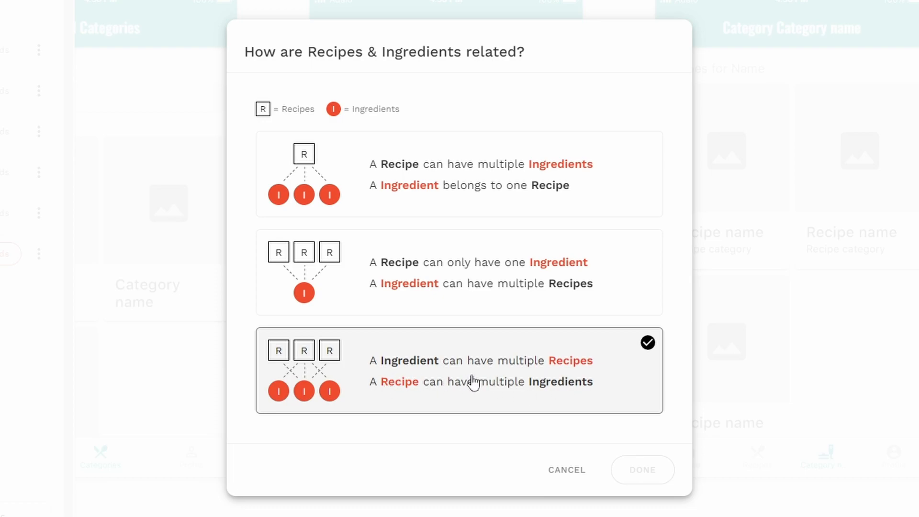
pyautogui.click(523, 378)
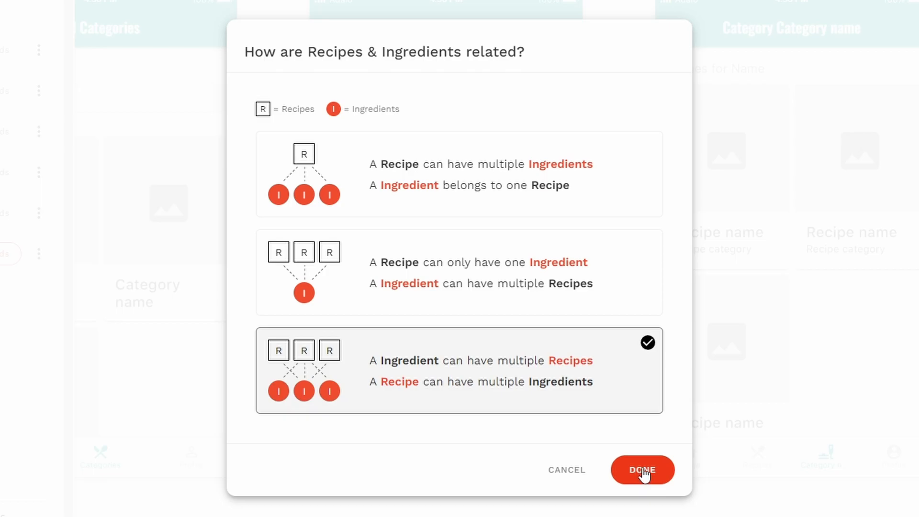
pyautogui.click(642, 470)
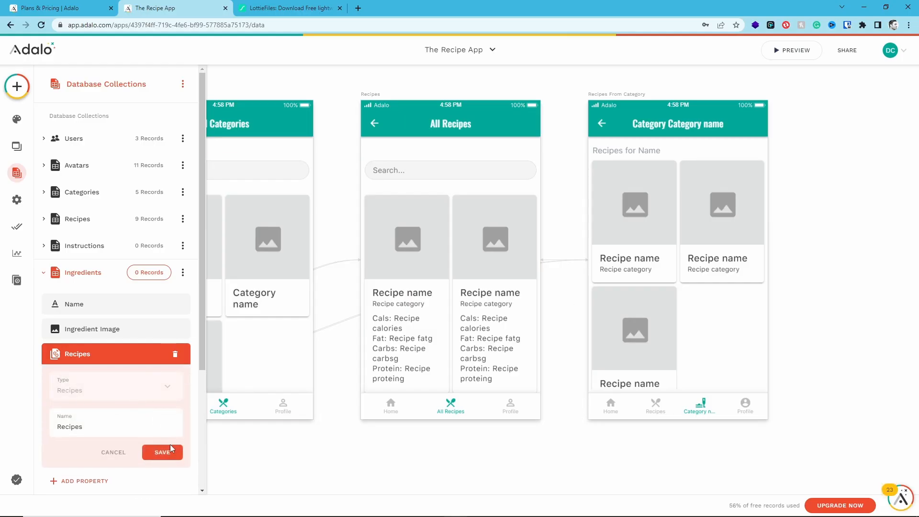
pyautogui.click(170, 446)
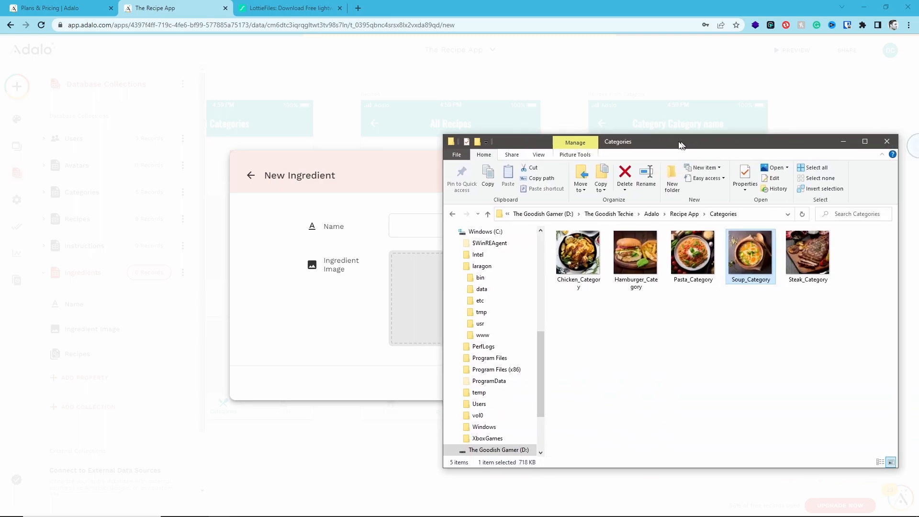
# Add an ingredient record named Basil with the Basil_icon picture from the Recipe App folder as its image, and save it.
pyautogui.moveTo(616, 142); pyautogui.dragTo(534, 110)
pyautogui.click(605, 185)
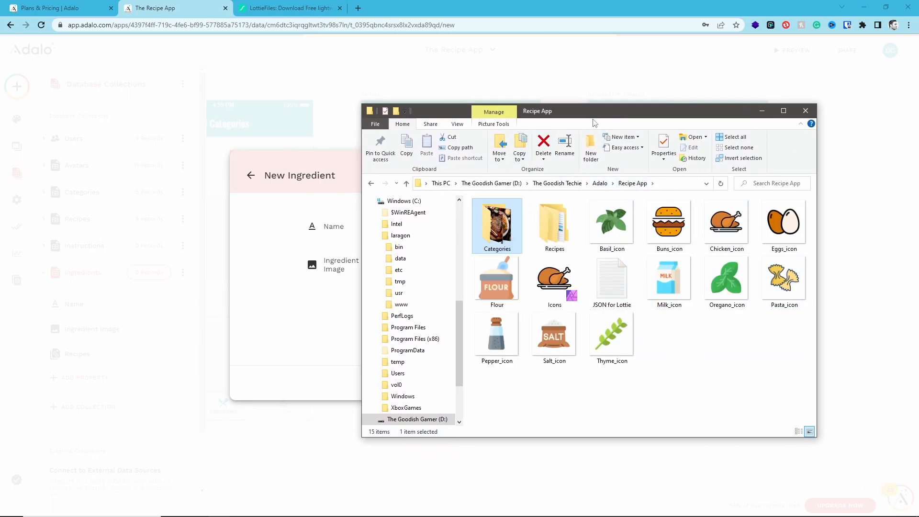
pyautogui.moveTo(584, 110); pyautogui.dragTo(498, 263)
pyautogui.click(484, 223)
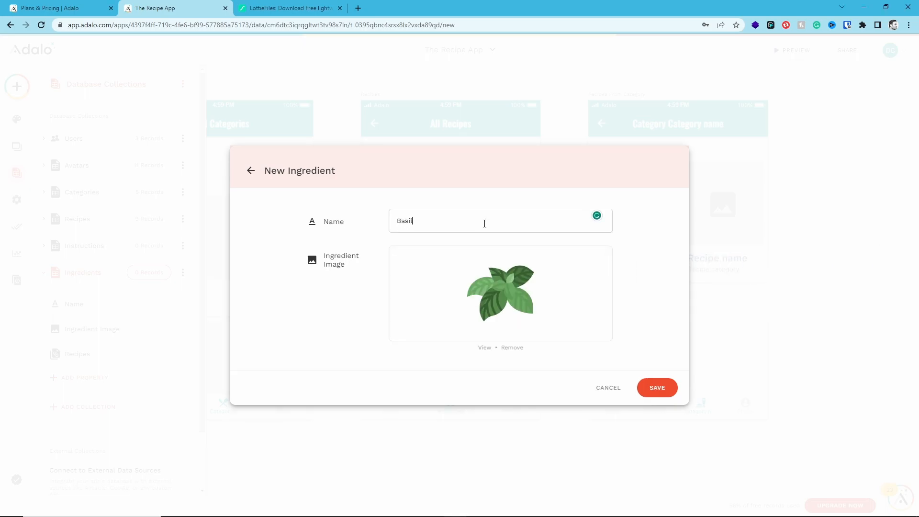
pyautogui.click(656, 386)
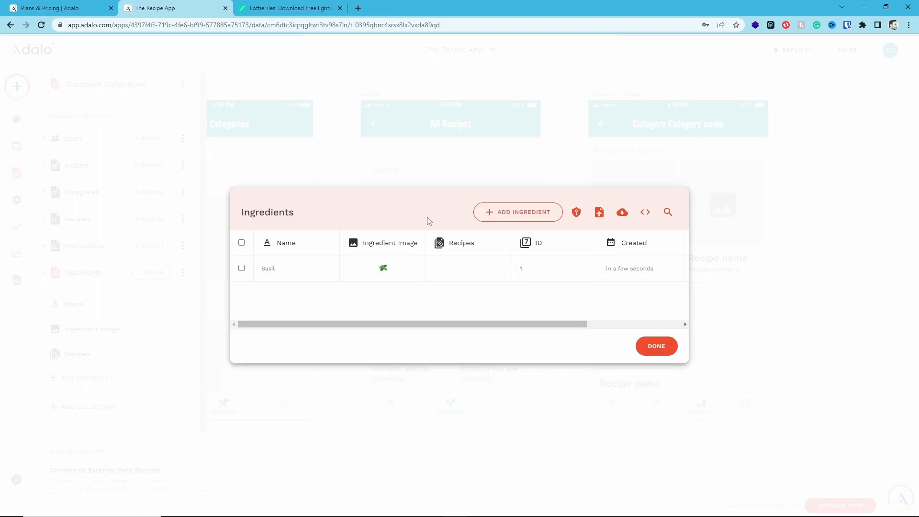
# Add an ingredient record named Buns with the Buns_icon picture as its image, and save it.
pyautogui.click(506, 214)
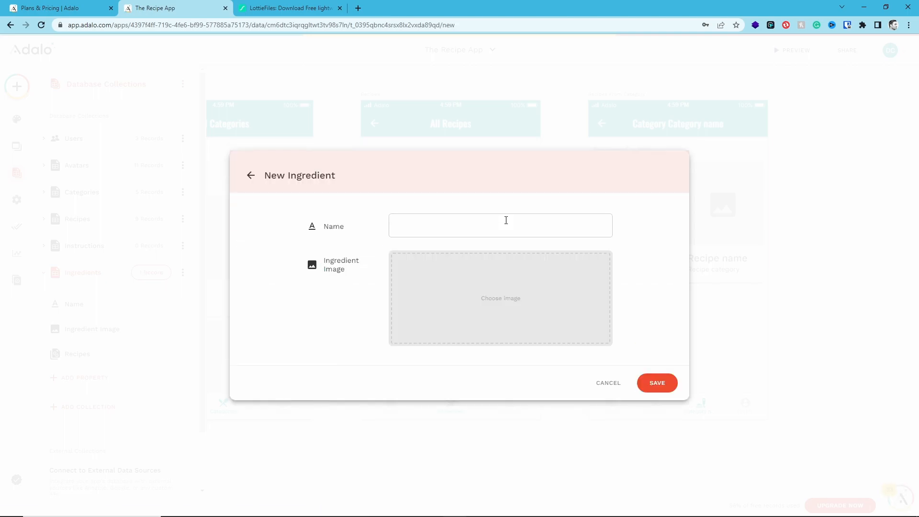
pyautogui.moveTo(918, 331); pyautogui.dragTo(522, 306)
pyautogui.click(486, 221)
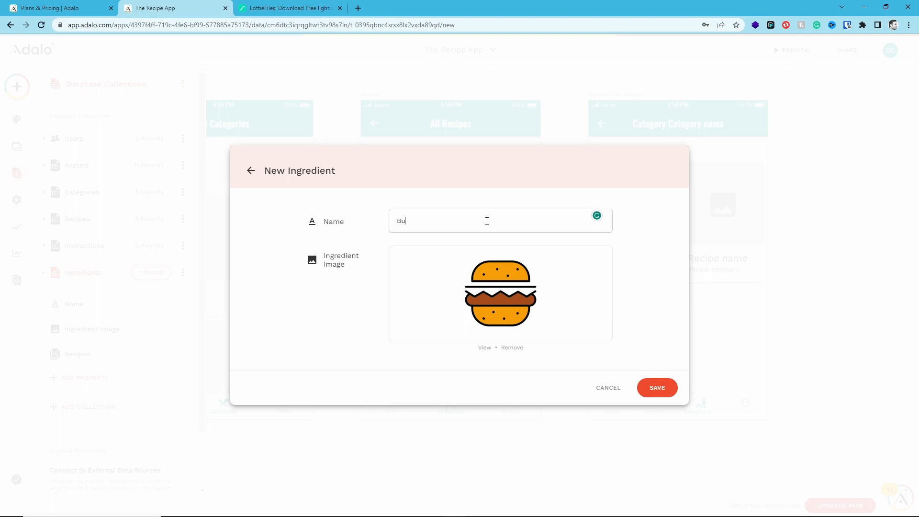
pyautogui.click(646, 387)
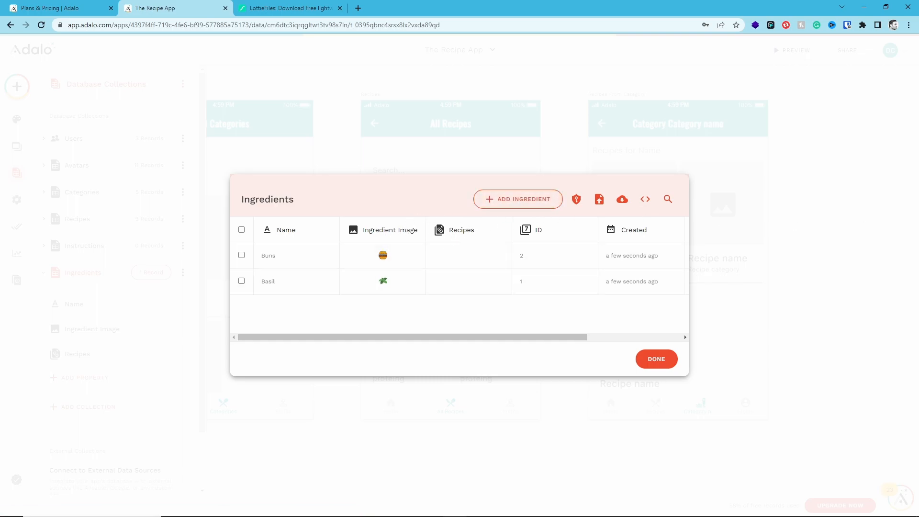
# Add an ingredient record named Chicken with the Chicken_icon picture as its image, and save it.
pyautogui.click(518, 199)
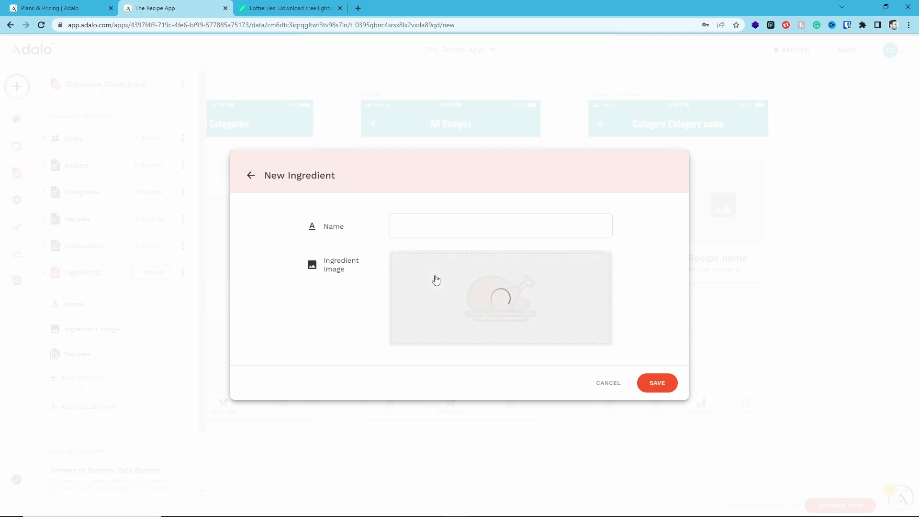
pyautogui.click(435, 222)
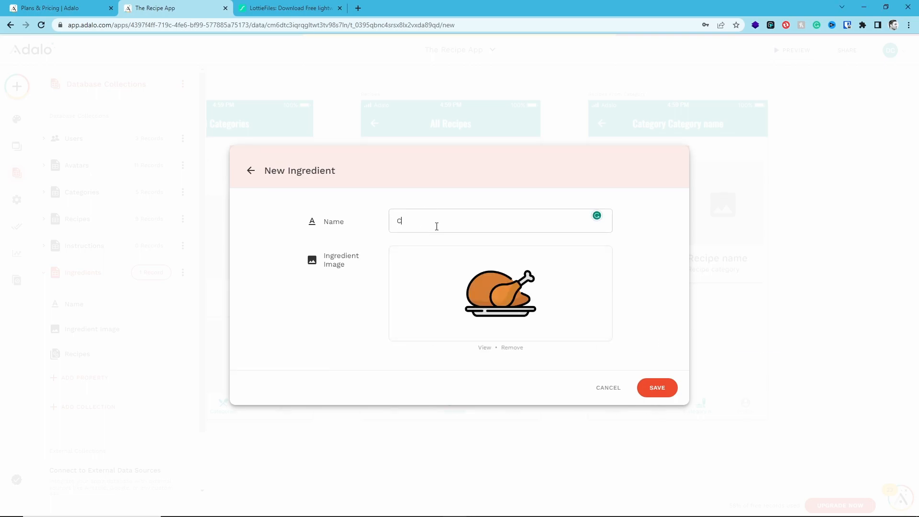
pyautogui.click(647, 387)
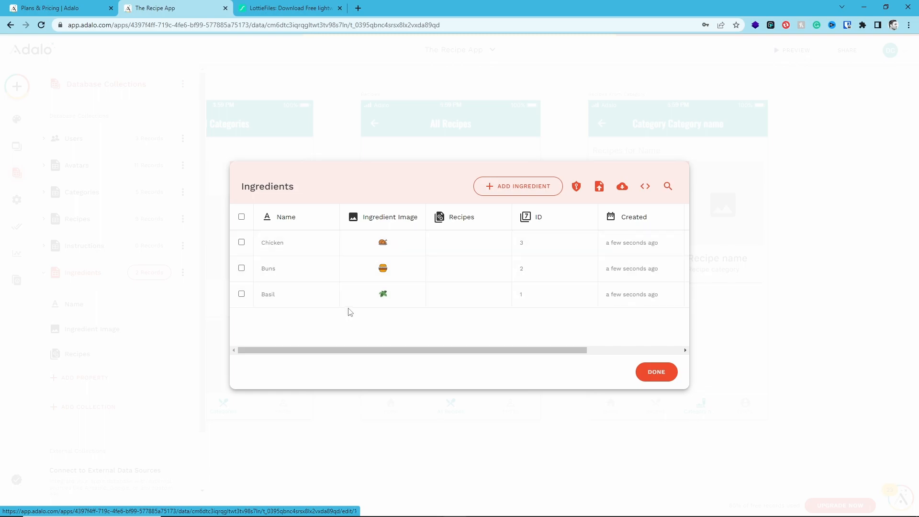
# Add ingredient records named Eggs, Flour and Milk, each with its matching icon picture as the ingredient image.
pyautogui.click(515, 188)
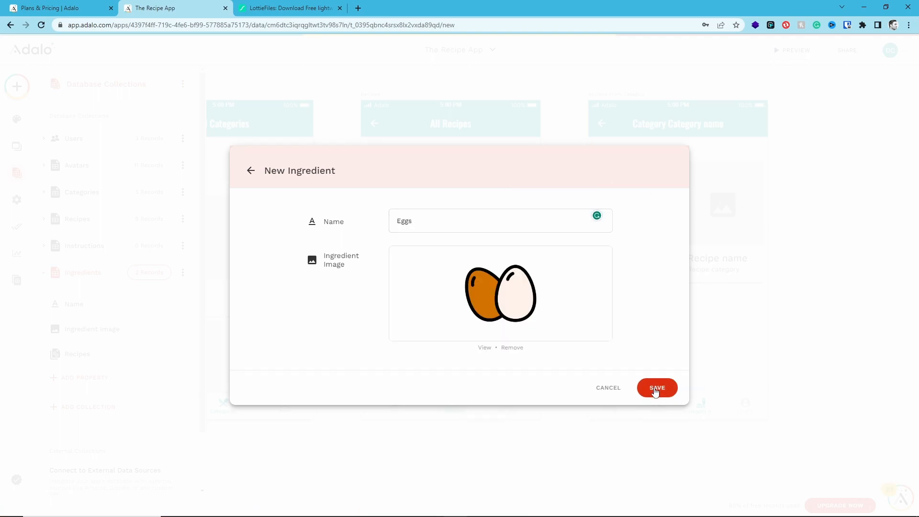
pyautogui.click(657, 385)
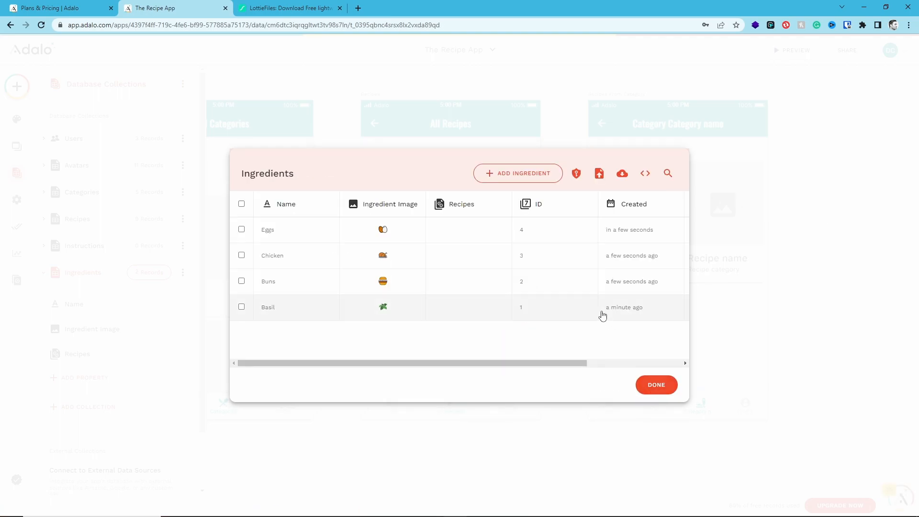
pyautogui.click(641, 385)
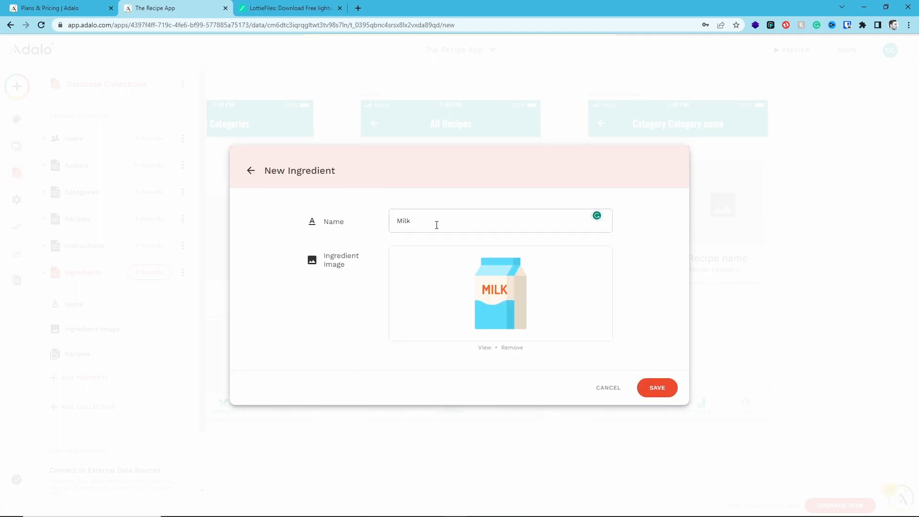
pyautogui.click(670, 385)
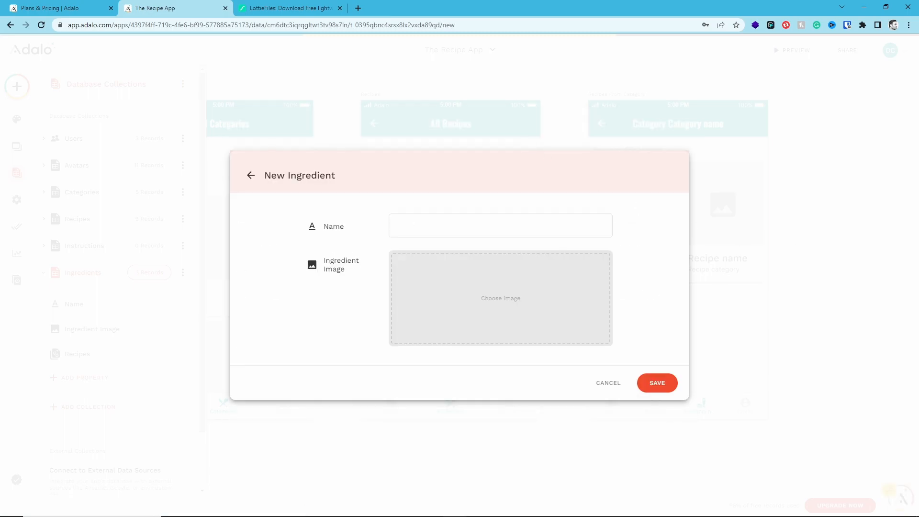
# Add an ingredient record named Pasta with the Pasta_icon picture as its image, and save it.
pyautogui.moveTo(582, 317); pyautogui.dragTo(579, 316)
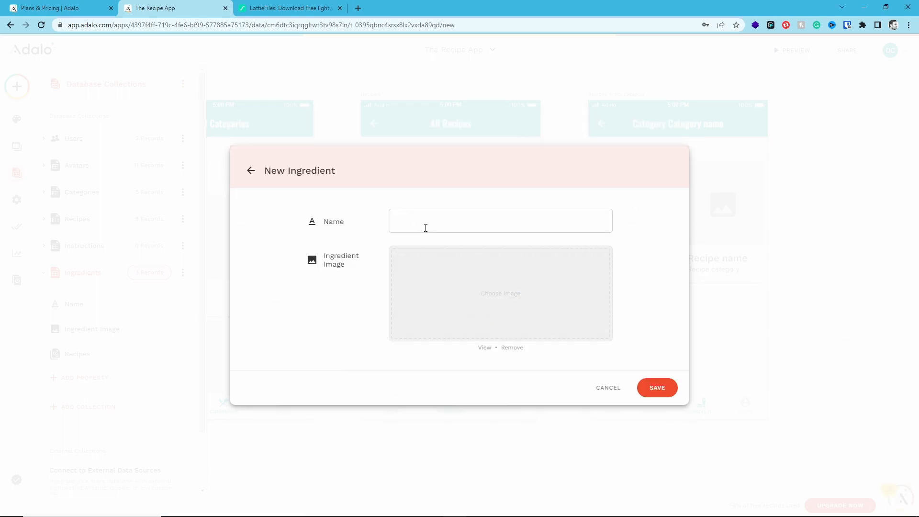
pyautogui.click(425, 227)
pyautogui.write('Pasta')
pyautogui.click(657, 383)
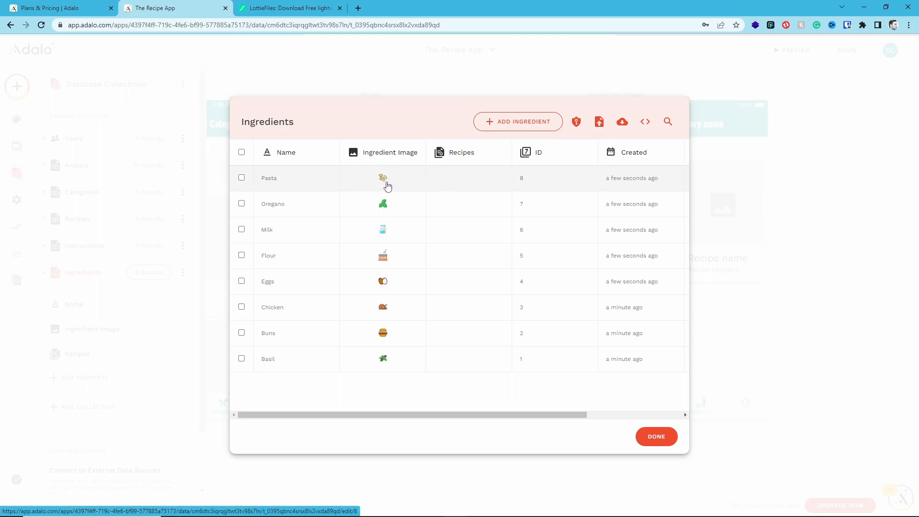
# Add an ingredient record named Black Pepper with the Pepper_icon picture as its image, and save it.
pyautogui.click(518, 123)
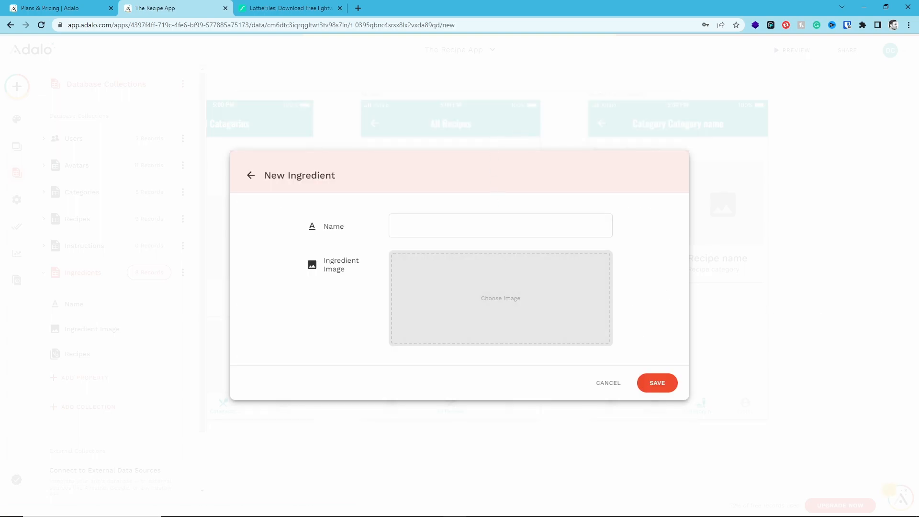
pyautogui.moveTo(632, 287); pyautogui.dragTo(507, 297)
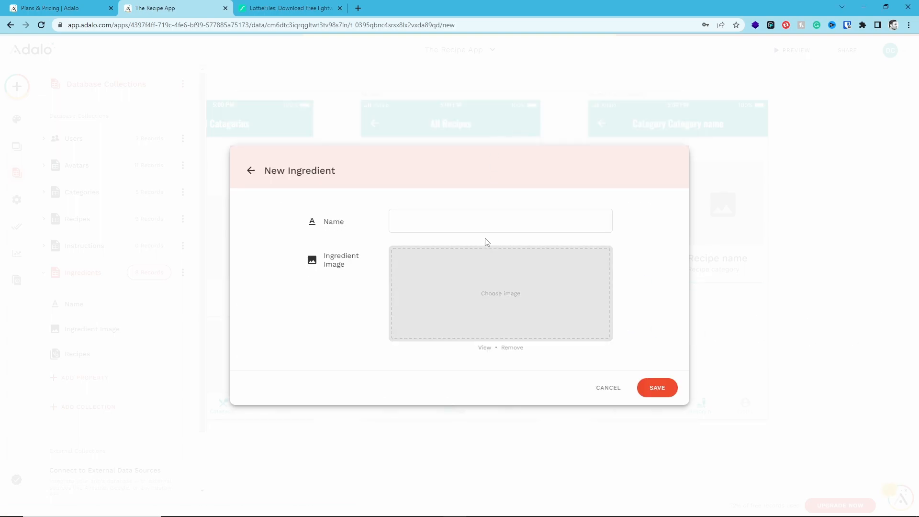
pyautogui.click(488, 224)
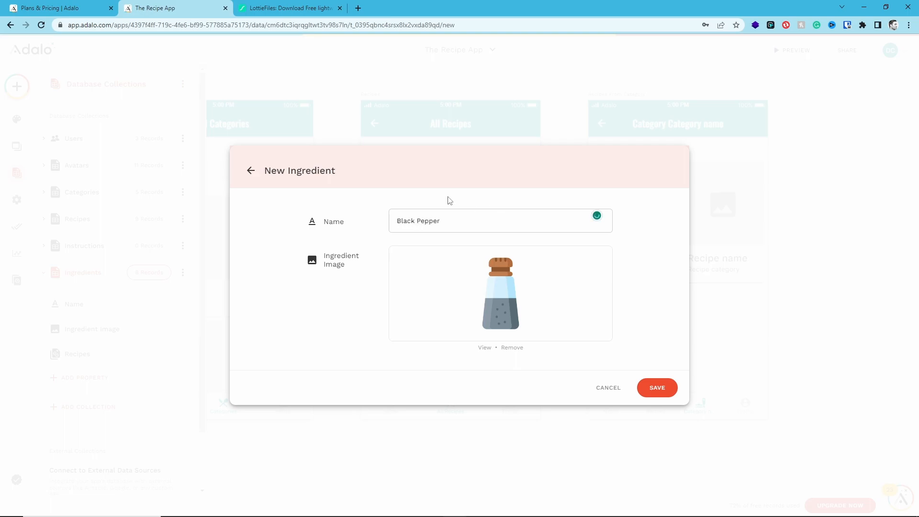
pyautogui.click(663, 392)
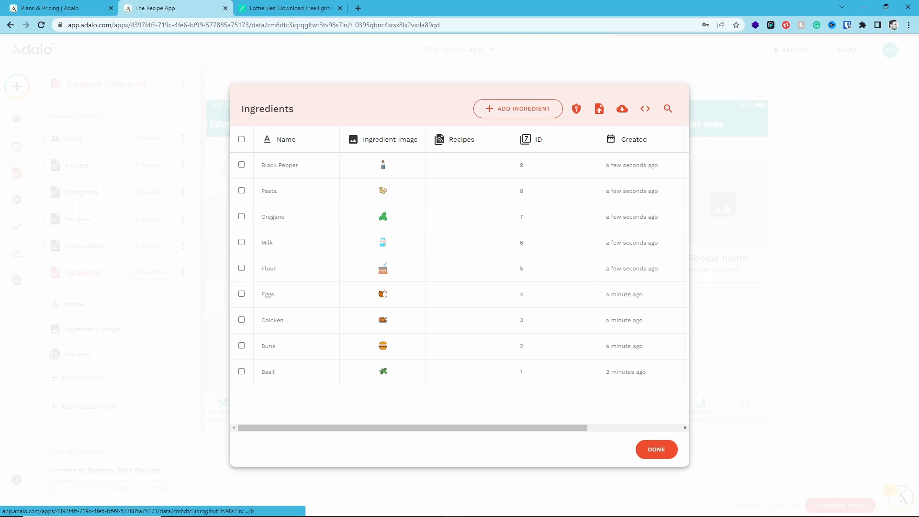
# Add an ingredient record named Salt with the Salt_icon picture as its image, and save it.
pyautogui.click(530, 114)
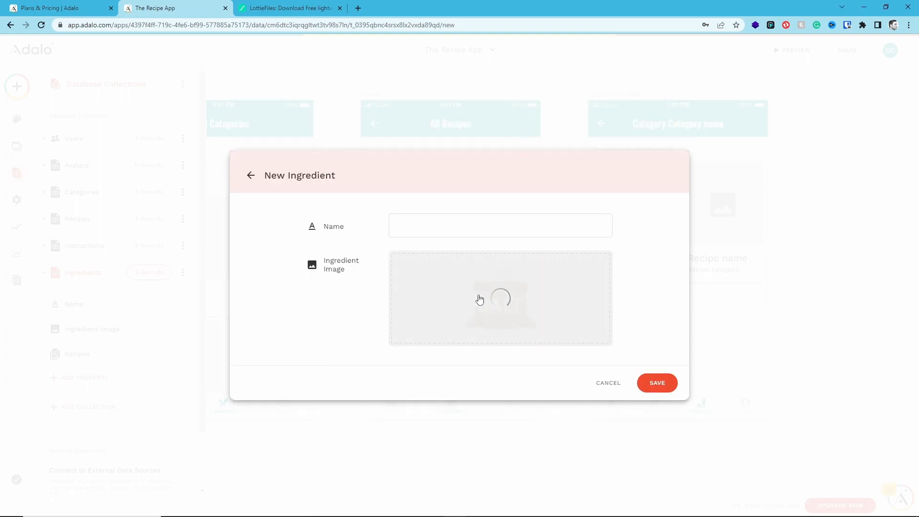
pyautogui.click(478, 224)
pyautogui.write('s')
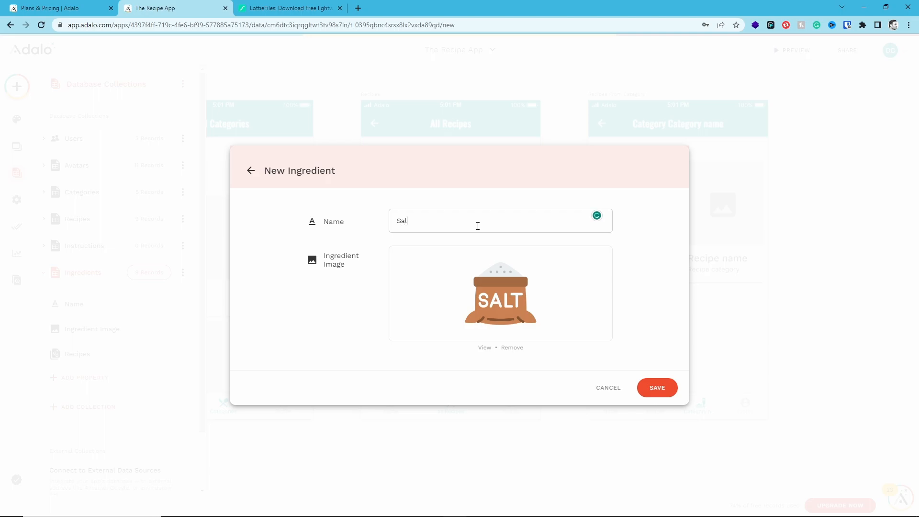
pyautogui.write('alt')
pyautogui.click(652, 385)
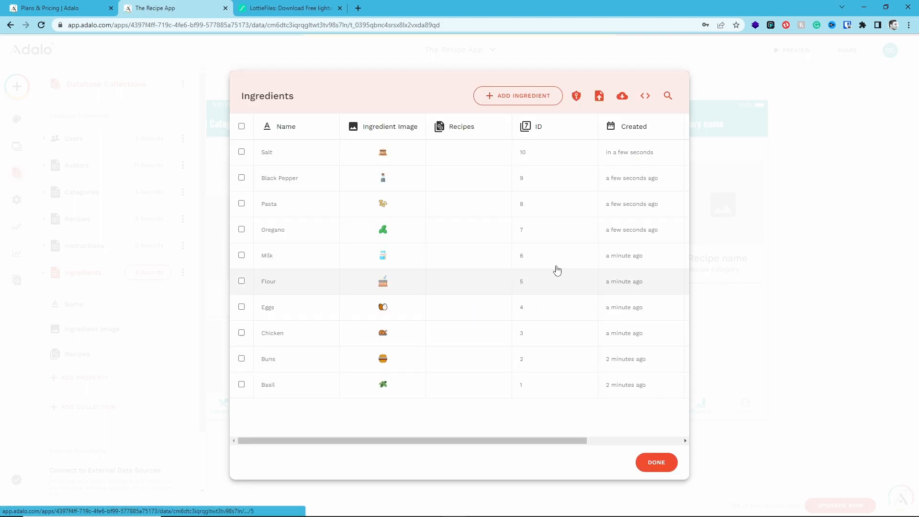
# Add an ingredient record named Thyme with the Thyme_icon picture as its image, and close the Ingredients records.
pyautogui.click(508, 99)
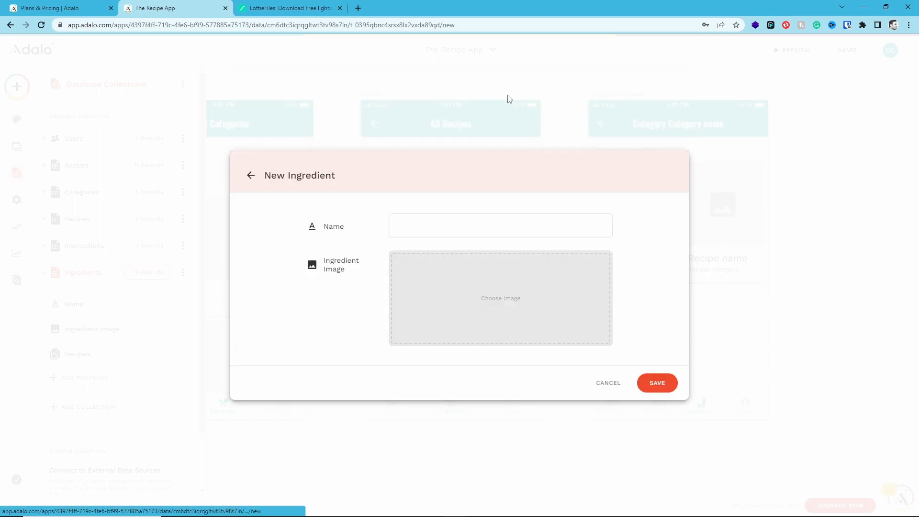
pyautogui.click(495, 227)
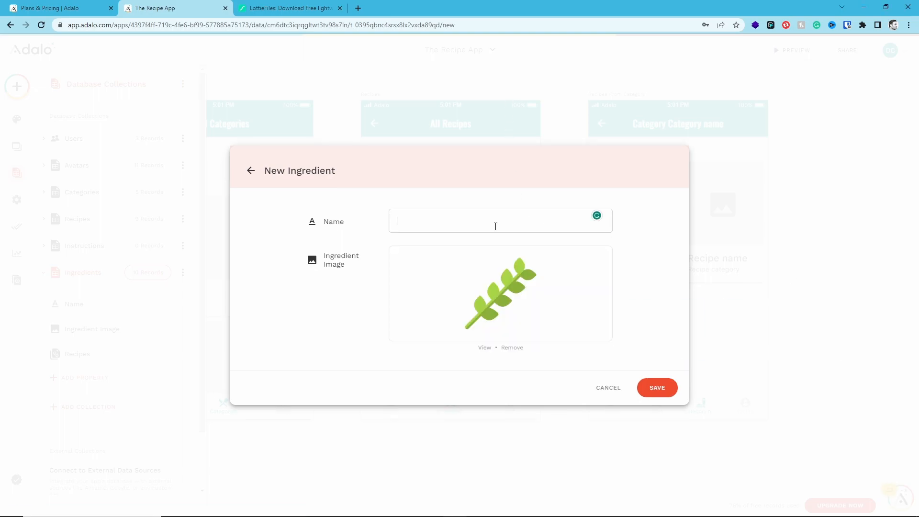
pyautogui.click(657, 387)
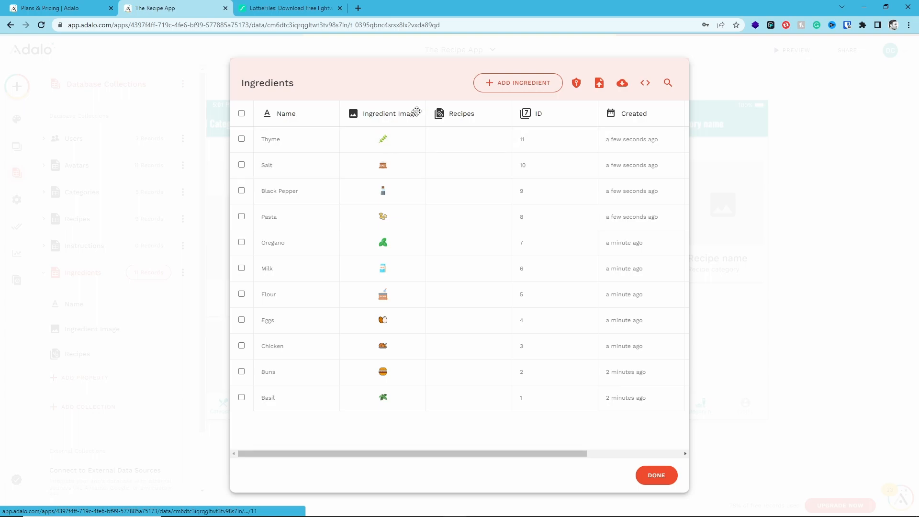
pyautogui.click(654, 476)
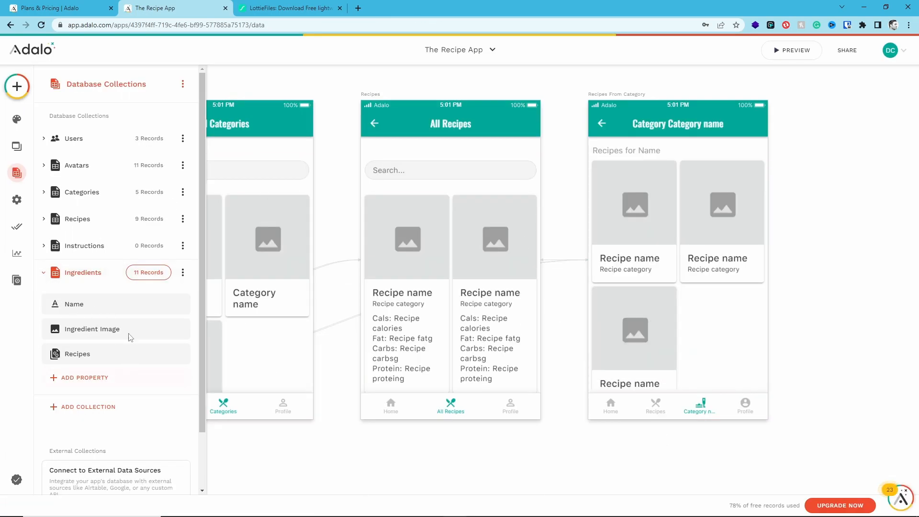
# Open the Salt record in the Ingredients collection and link it to Vegetable Soup, Fried Steak and Spaghetti with Bolognese Sauce.
pyautogui.click(148, 272)
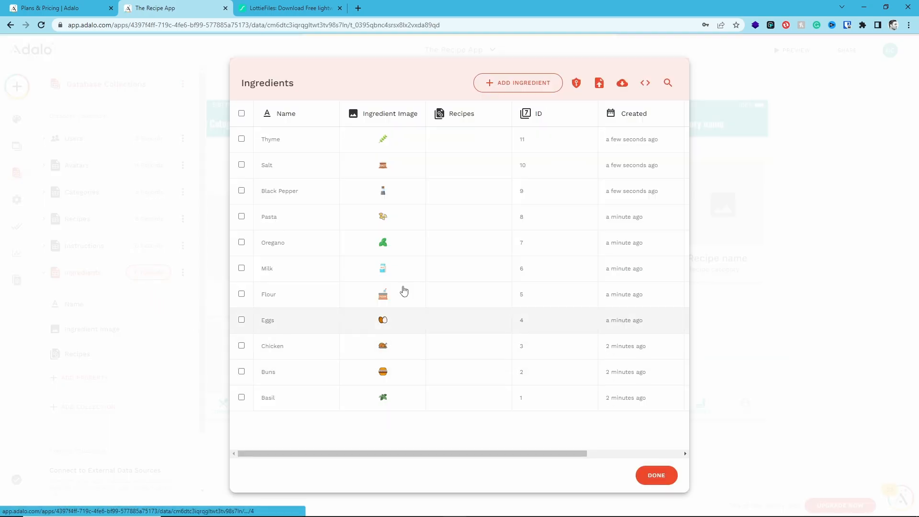
pyautogui.click(314, 174)
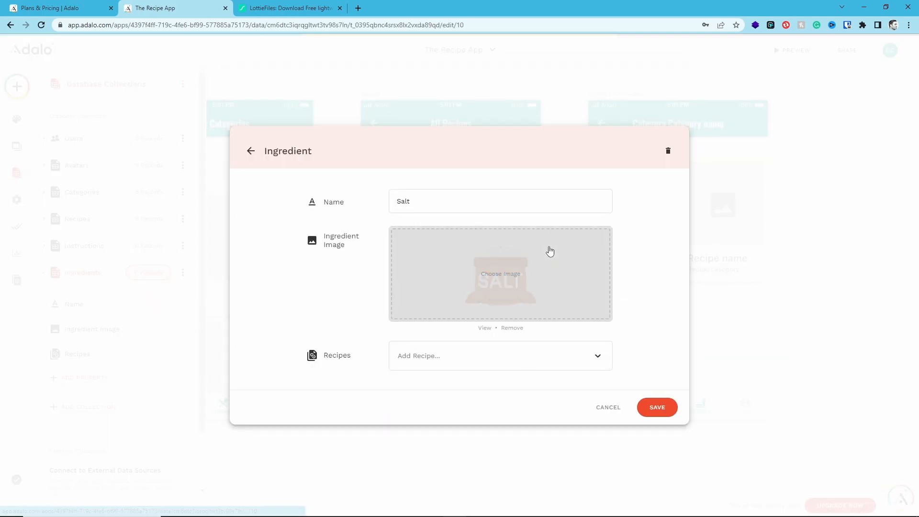
pyautogui.click(428, 357)
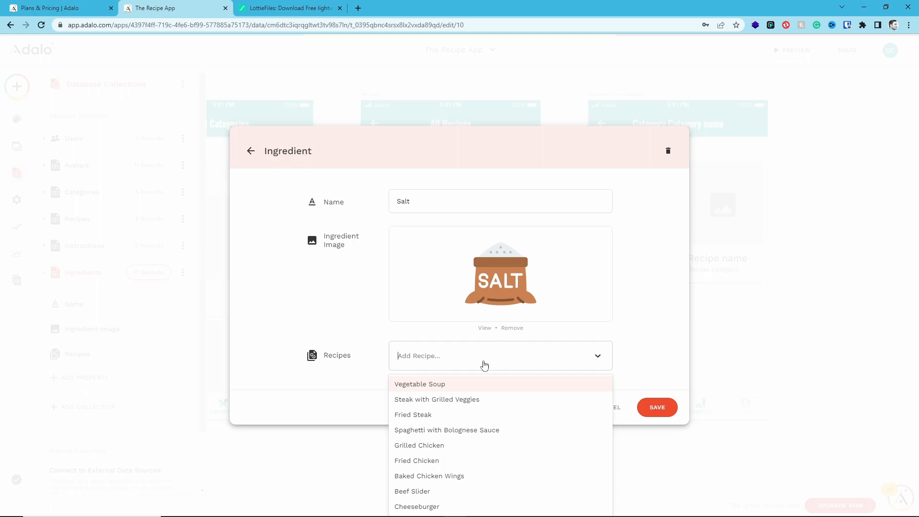
pyautogui.click(450, 385)
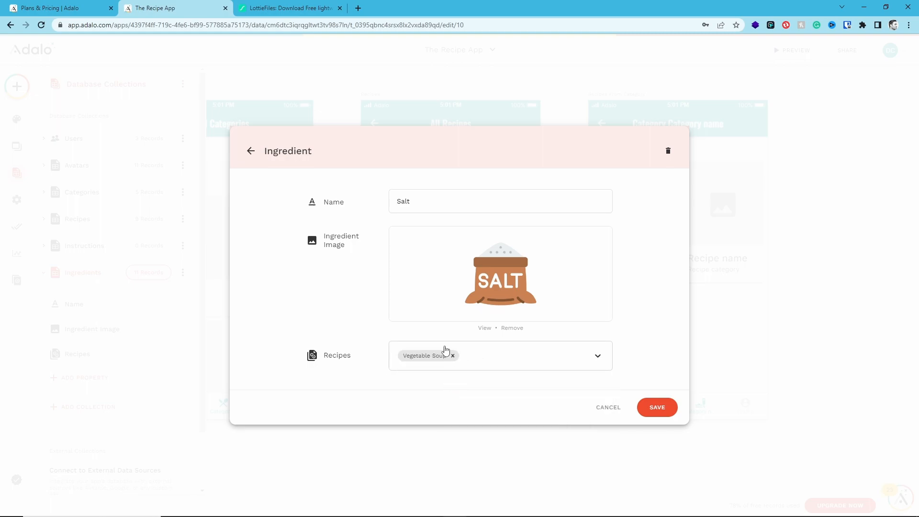
pyautogui.click(479, 364)
pyautogui.click(487, 396)
pyautogui.click(541, 361)
pyautogui.click(533, 397)
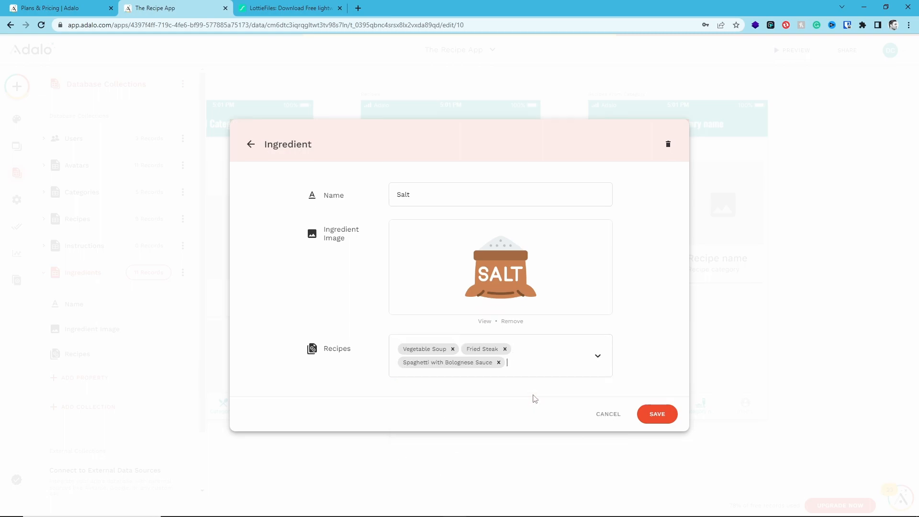
# Link Salt to Steak with Grilled Veggies, Grilled Chicken, Fried Chicken, Baked Chicken Wings, Beef Slider and Cheeseburger as well, and save the record.
pyautogui.click(537, 371)
pyautogui.click(528, 392)
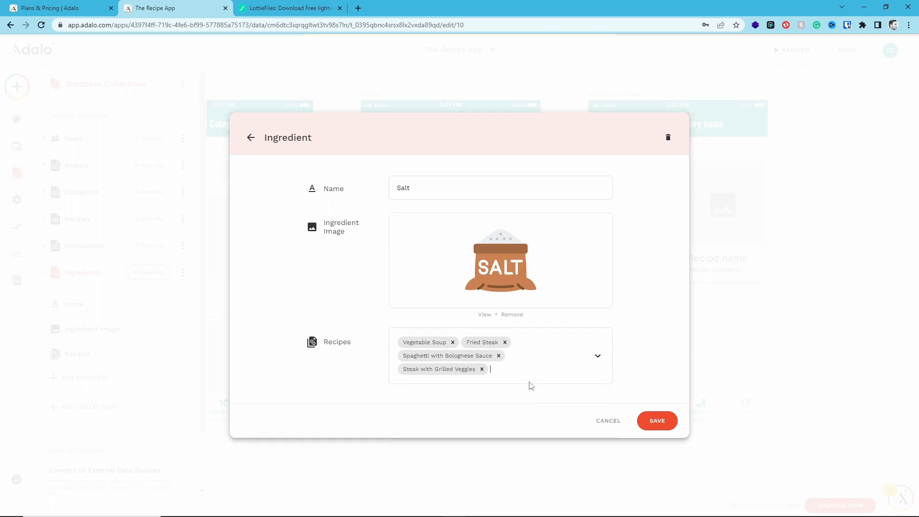
pyautogui.click(531, 370)
pyautogui.click(529, 397)
pyautogui.click(544, 378)
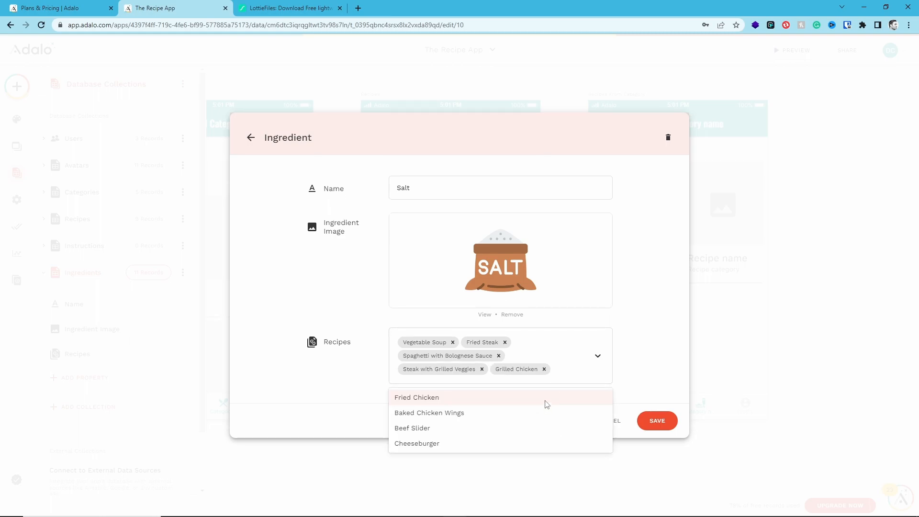
pyautogui.click(547, 400)
pyautogui.click(558, 407)
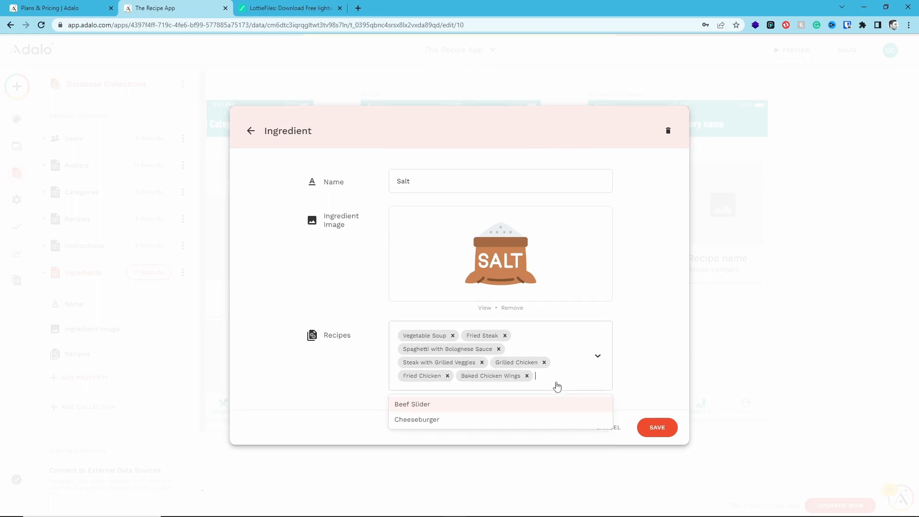
pyautogui.click(556, 405)
pyautogui.click(558, 390)
pyautogui.click(550, 408)
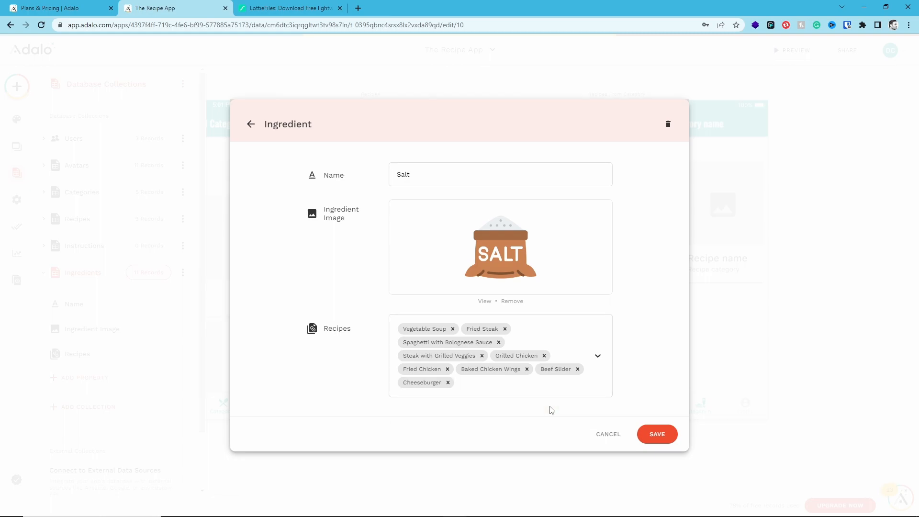
pyautogui.click(656, 433)
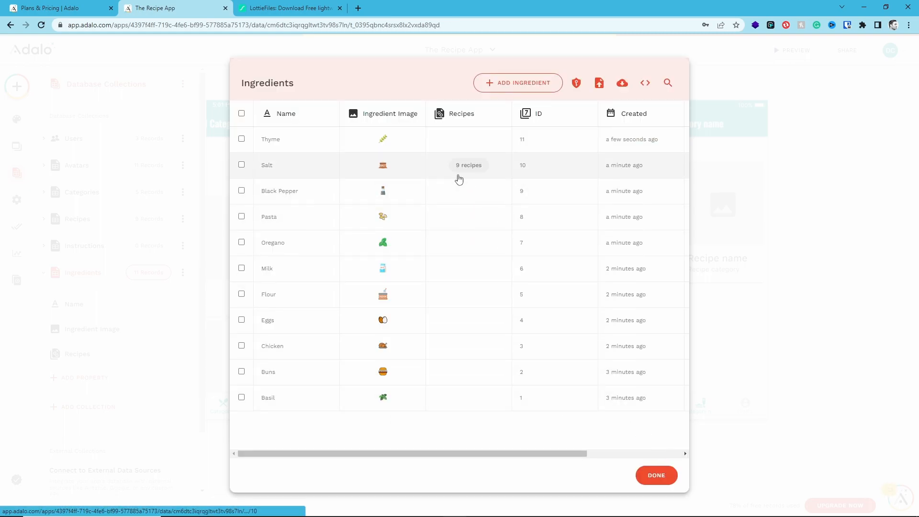
# Link the Thyme record to Vegetable Soup, Fried Steak, Baked Chicken Wings and Grilled Chicken, and save it.
pyautogui.click(474, 143)
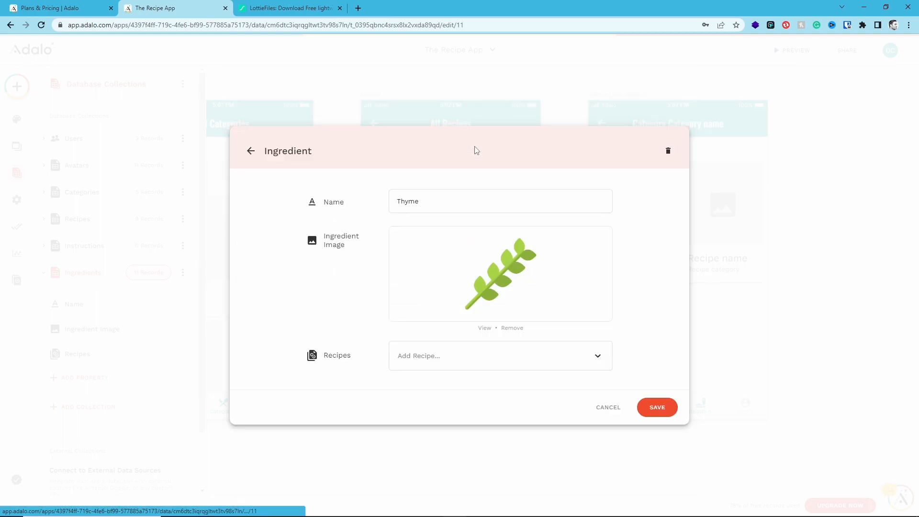
pyautogui.click(444, 362)
pyautogui.click(506, 385)
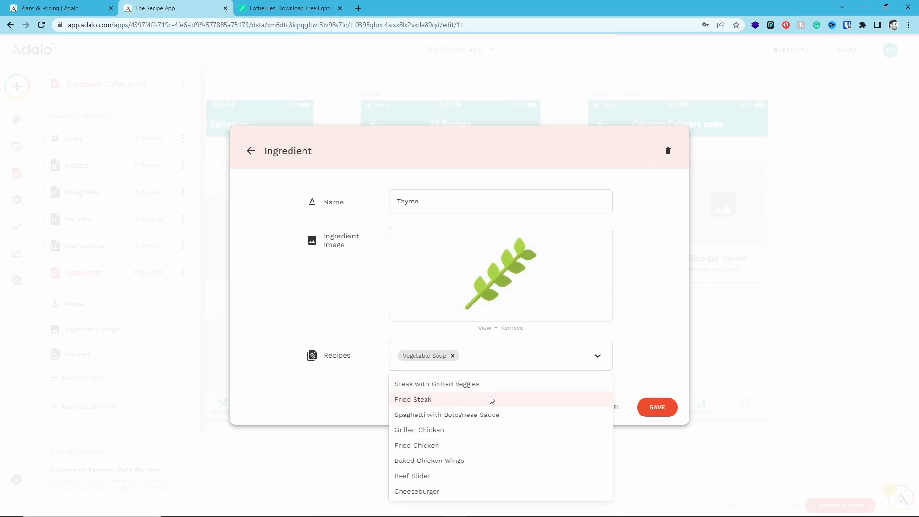
pyautogui.click(491, 399)
pyautogui.click(523, 366)
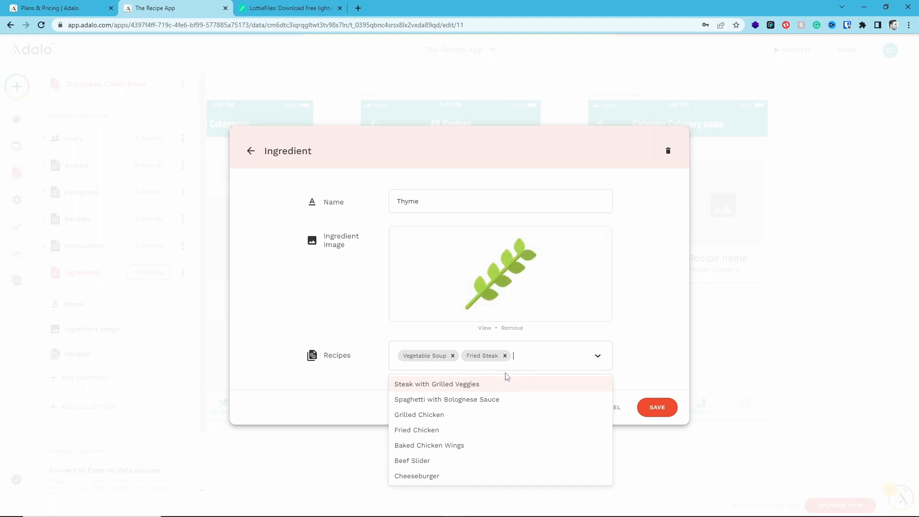
pyautogui.click(496, 447)
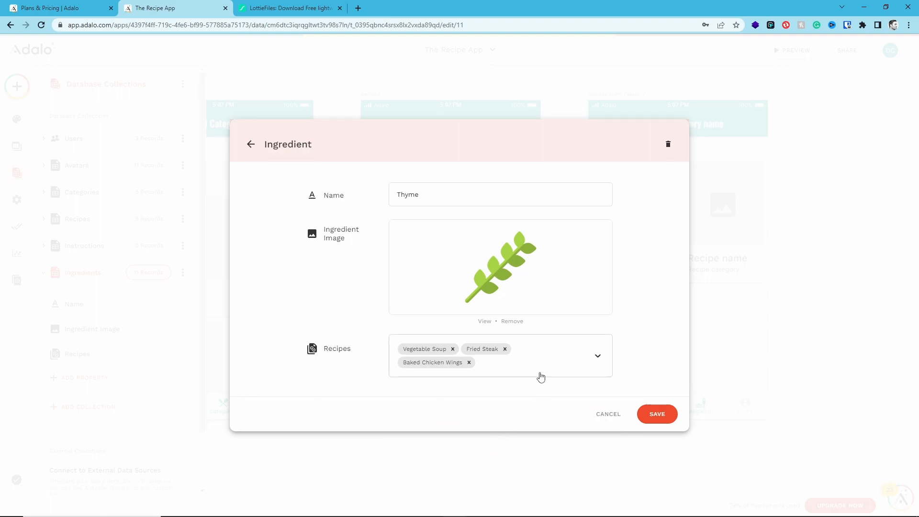
pyautogui.click(545, 373)
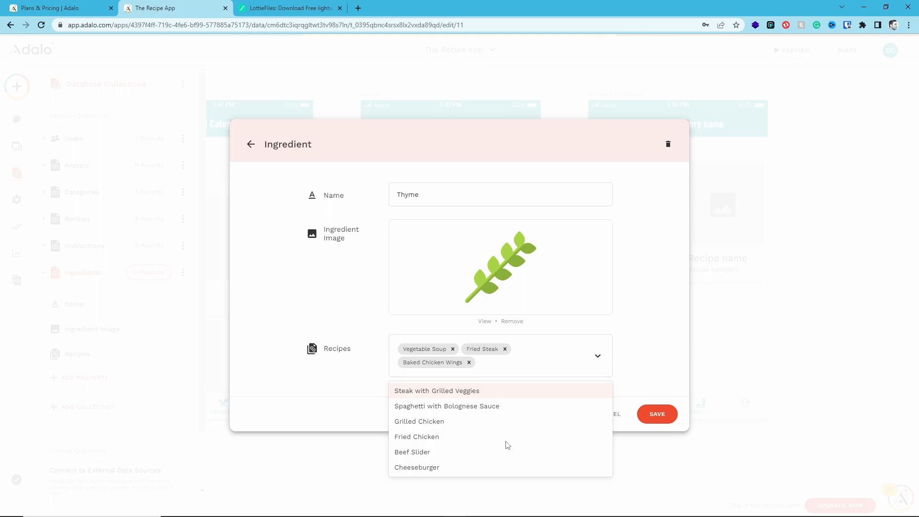
pyautogui.click(465, 425)
pyautogui.click(669, 415)
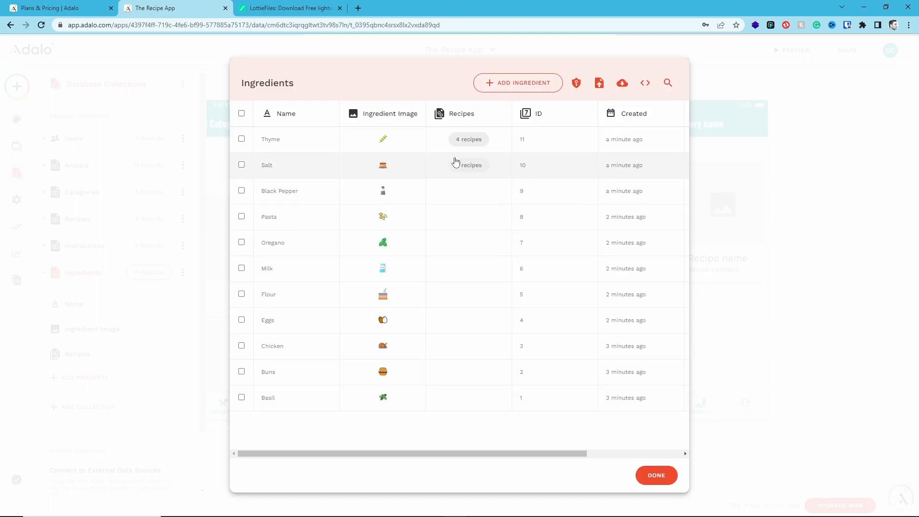
# Link the Black Pepper record to all nine recipes, from Vegetable Soup through Cheeseburger, and save it.
pyautogui.click(472, 191)
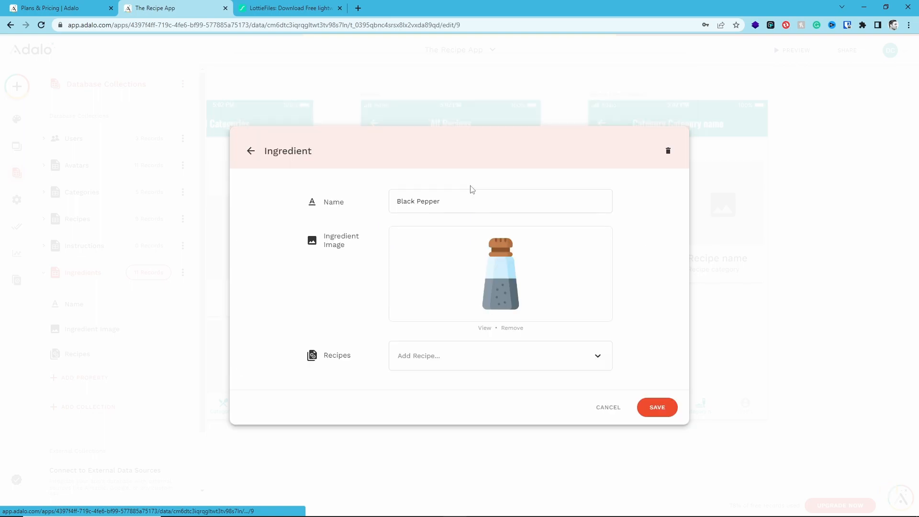
pyautogui.click(432, 355)
pyautogui.click(443, 388)
pyautogui.click(483, 370)
pyautogui.click(579, 356)
pyautogui.click(539, 386)
pyautogui.click(549, 369)
pyautogui.click(498, 393)
pyautogui.click(573, 368)
pyautogui.click(523, 395)
pyautogui.click(539, 383)
pyautogui.click(539, 397)
pyautogui.click(539, 397)
pyautogui.click(537, 383)
pyautogui.click(529, 402)
pyautogui.click(538, 380)
pyautogui.click(539, 403)
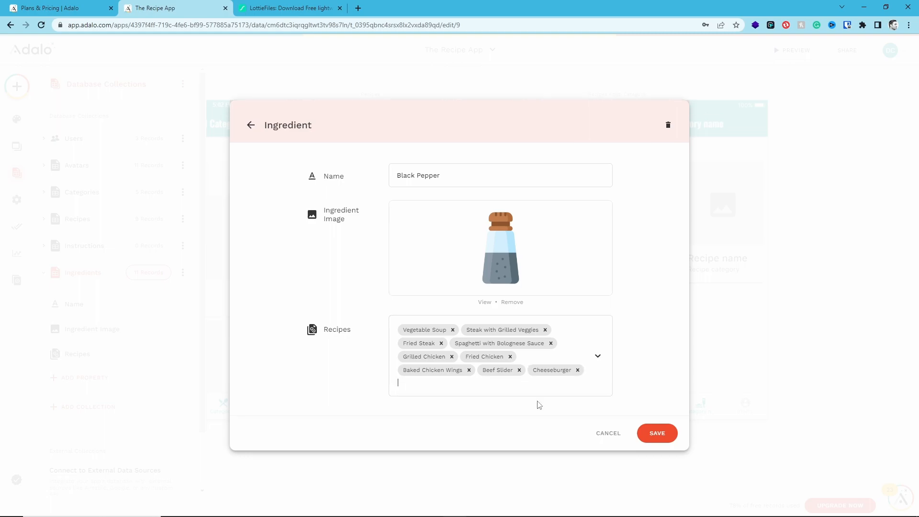
pyautogui.click(656, 433)
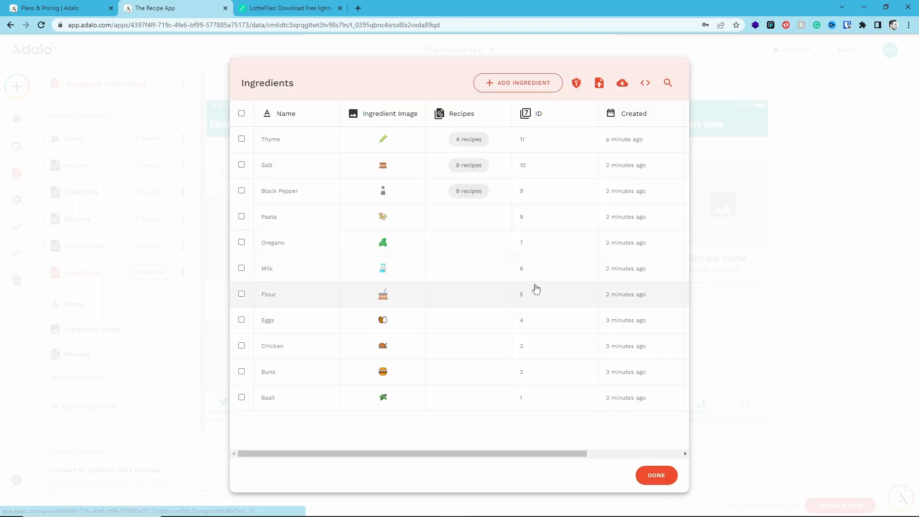
# Link the Pasta record to Vegetable Soup and Spaghetti with Bolognese Sauce, and save it.
pyautogui.click(455, 222)
pyautogui.click(463, 360)
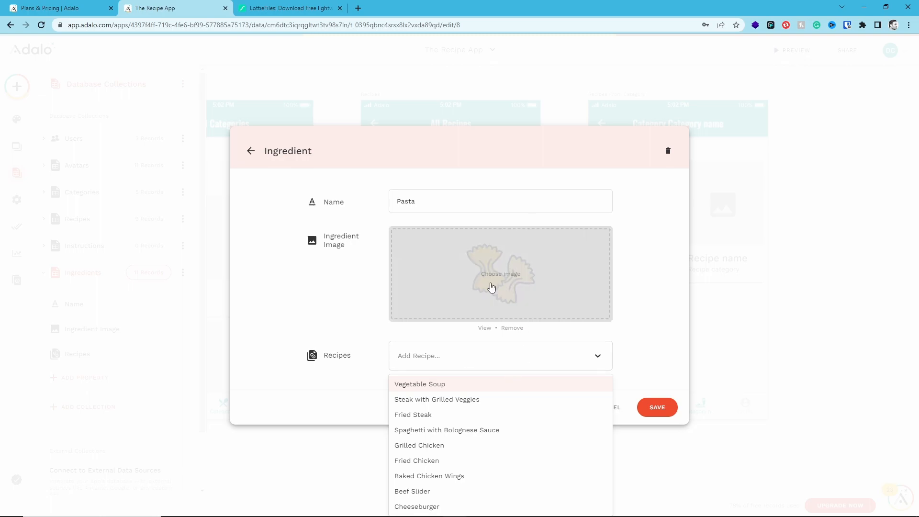
pyautogui.click(503, 383)
pyautogui.click(513, 367)
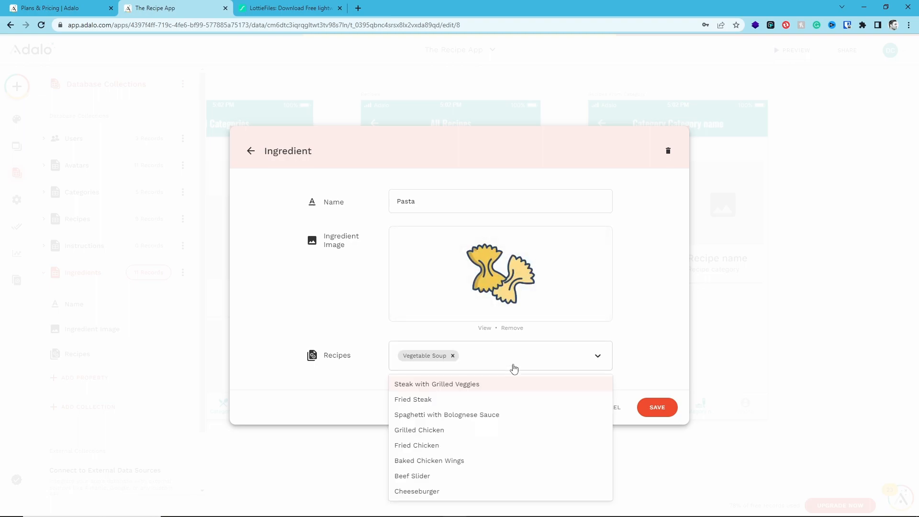
pyautogui.click(500, 414)
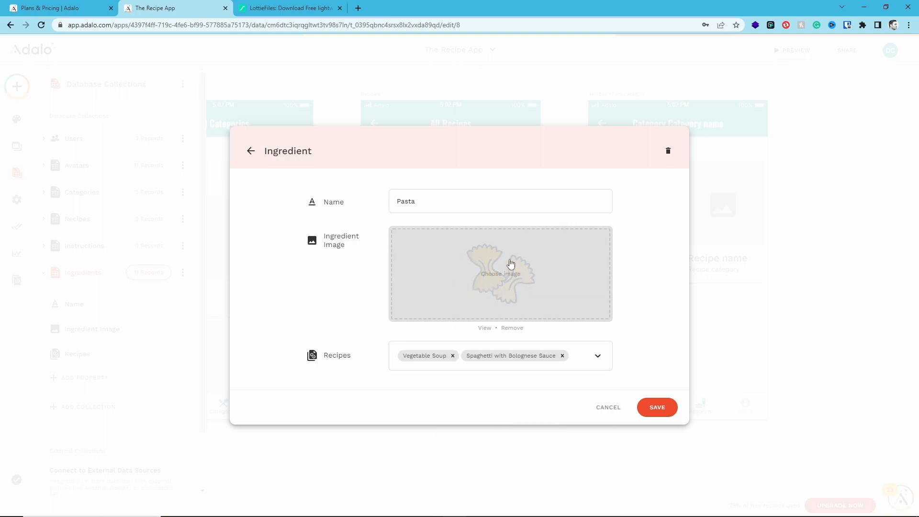
pyautogui.click(580, 357)
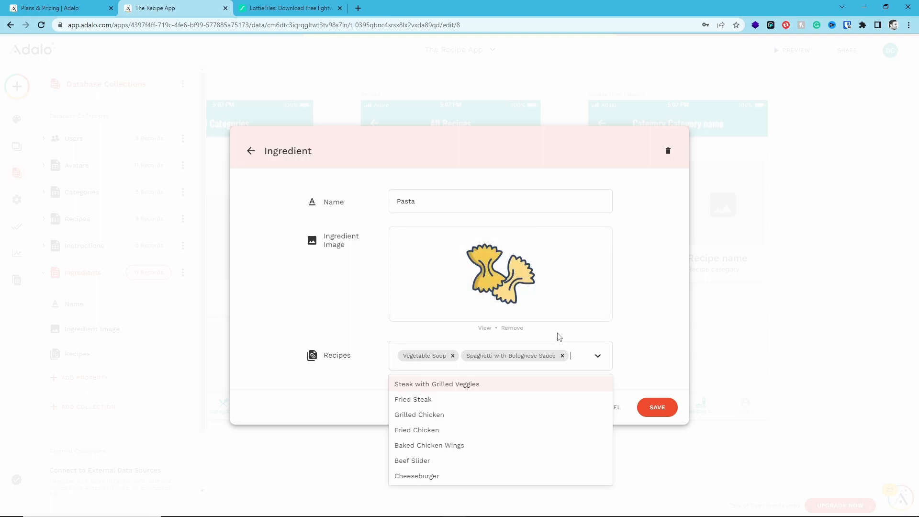
pyautogui.click(654, 407)
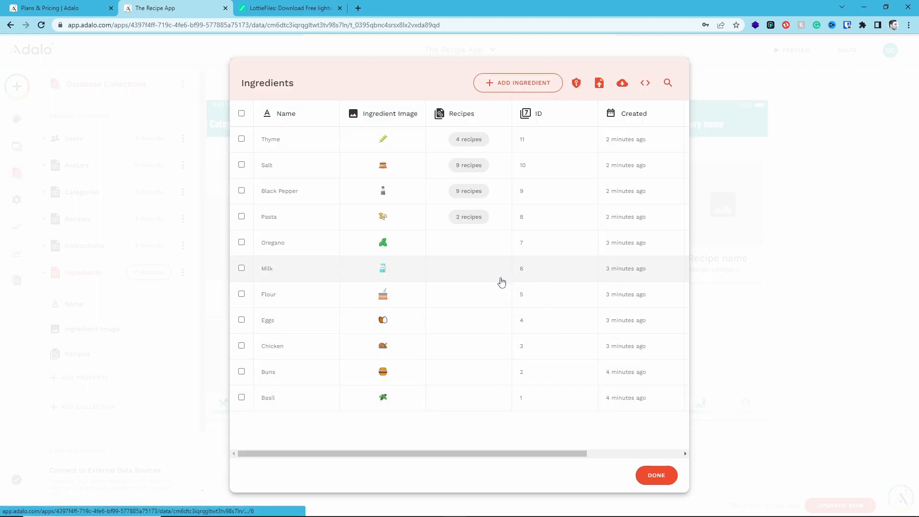
# Link the Oregano record to Spaghetti with Bolognese Sauce and Vegetable Soup, and save it.
pyautogui.click(460, 243)
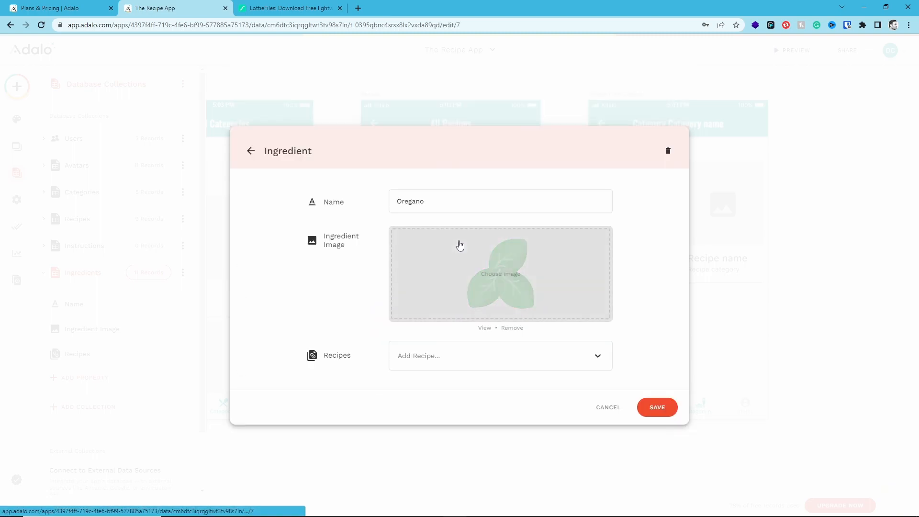
pyautogui.click(492, 360)
pyautogui.click(497, 431)
pyautogui.click(516, 358)
pyautogui.click(480, 386)
pyautogui.click(642, 407)
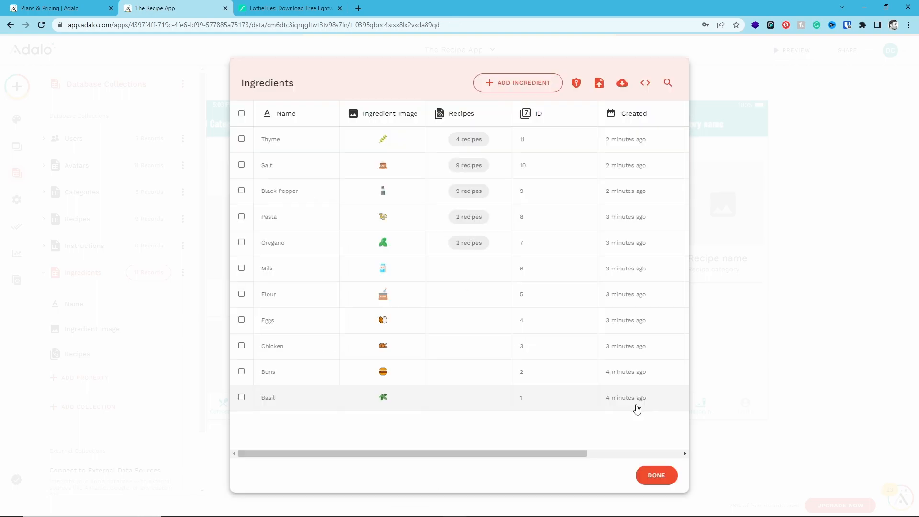
# Link the Milk record in the Ingredients collection to the Fried Chicken recipe, and save it.
pyautogui.click(465, 272)
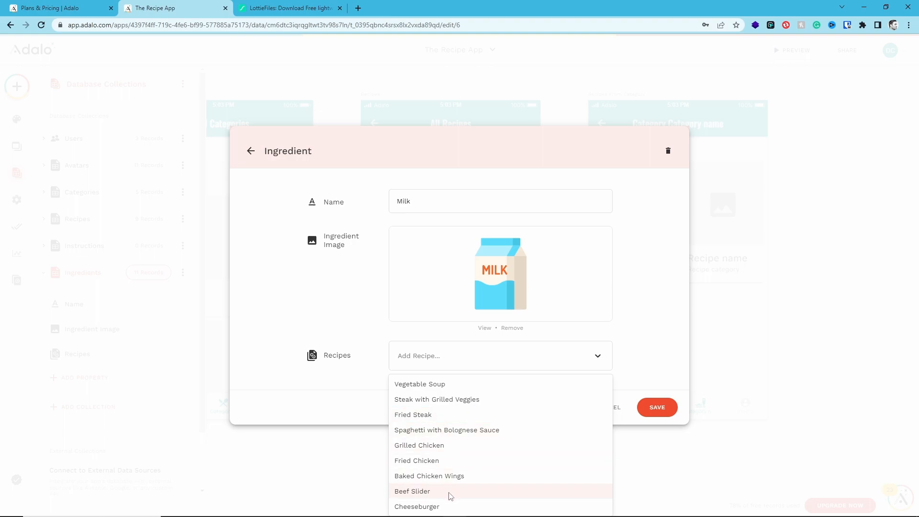
pyautogui.click(431, 460)
pyautogui.click(653, 407)
# Link the Flour record to the Vegetable Soup and Fried Chicken recipes, and save it.
pyautogui.click(453, 295)
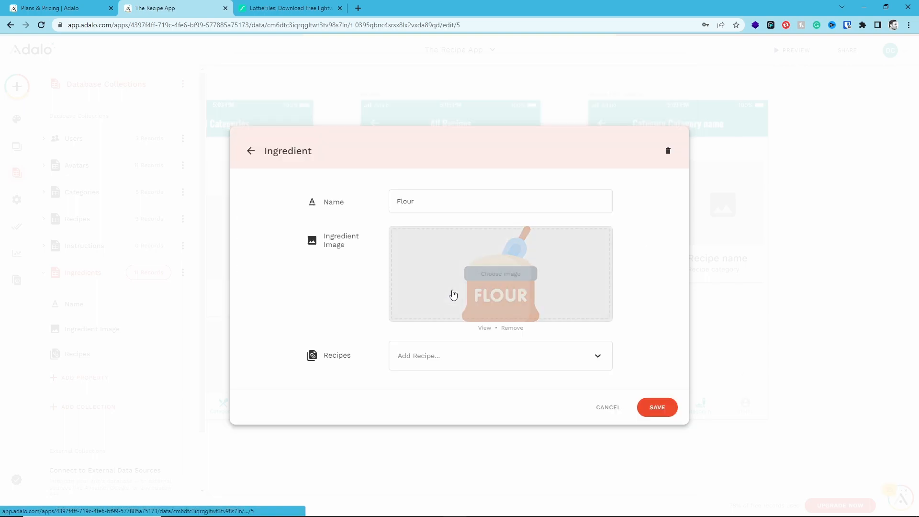
pyautogui.click(461, 356)
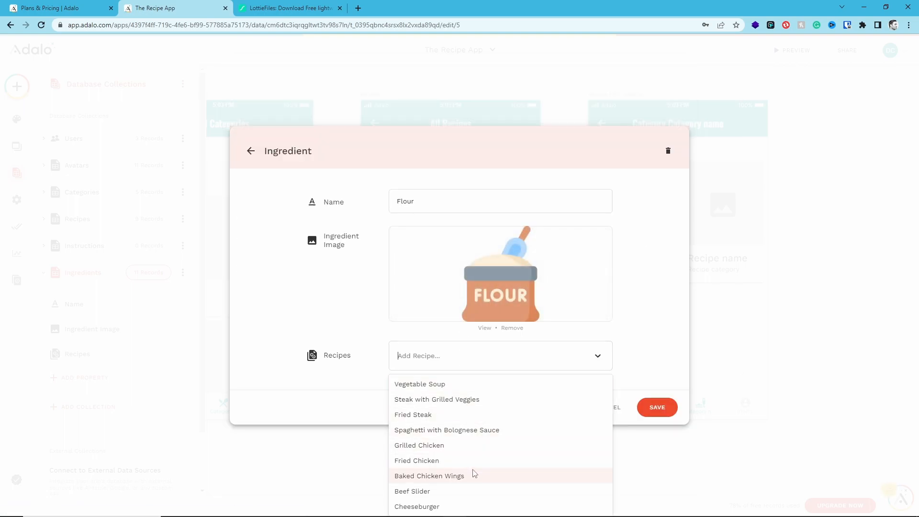
pyautogui.click(481, 391)
pyautogui.click(480, 362)
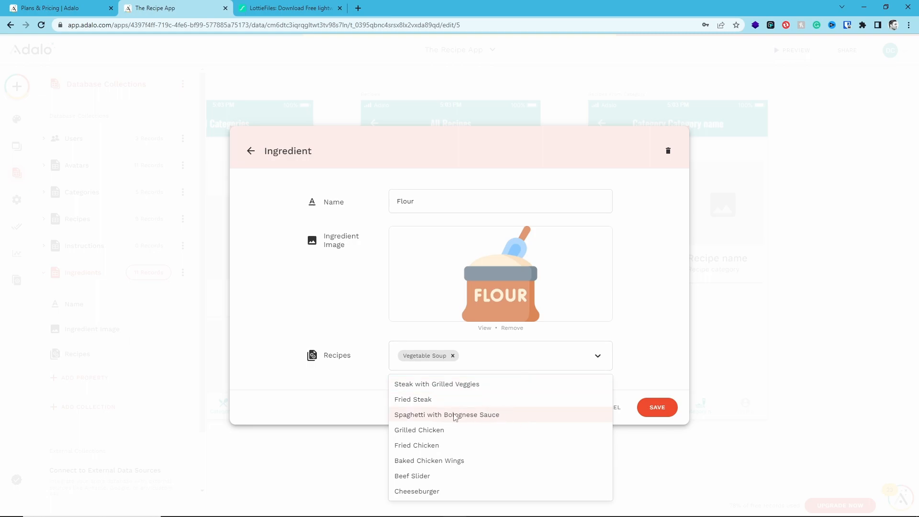
pyautogui.click(471, 445)
pyautogui.click(665, 415)
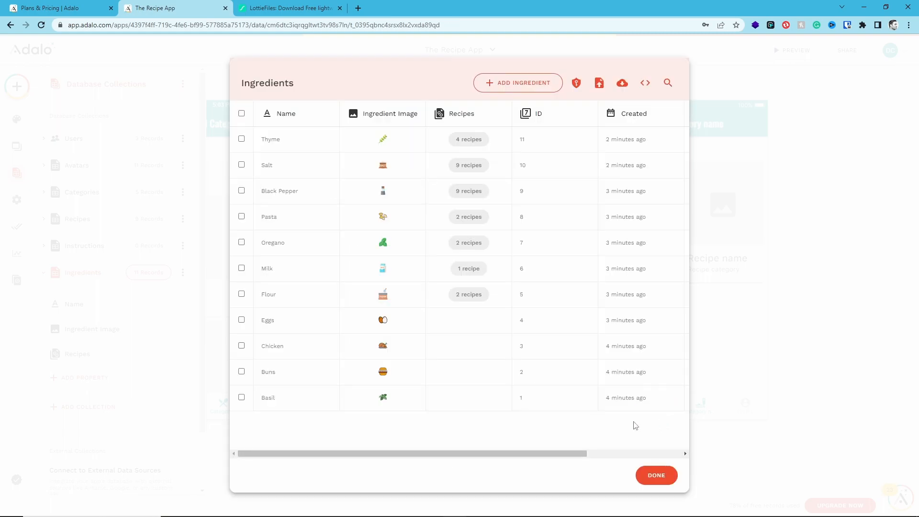
# Link the Eggs record to Spaghetti with Bolognese Sauce and Fried Chicken, and save it.
pyautogui.click(474, 325)
pyautogui.click(495, 357)
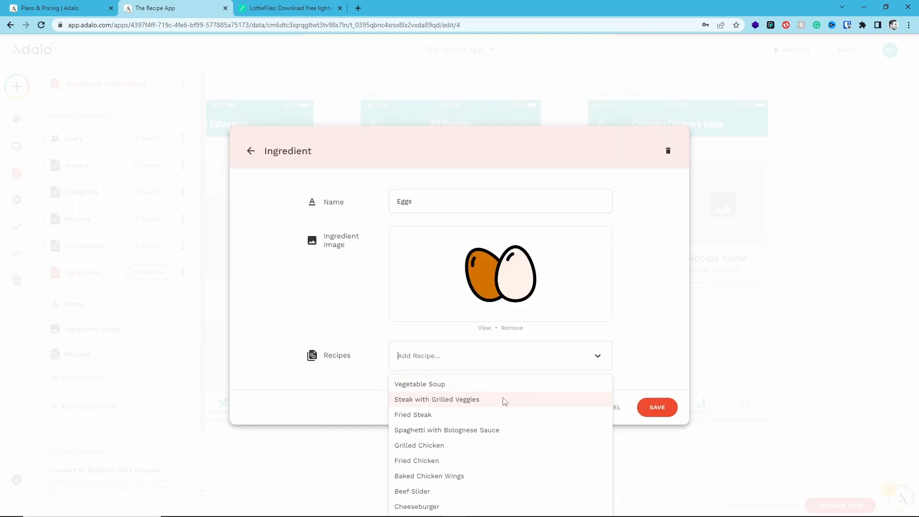
pyautogui.click(464, 430)
pyautogui.click(521, 362)
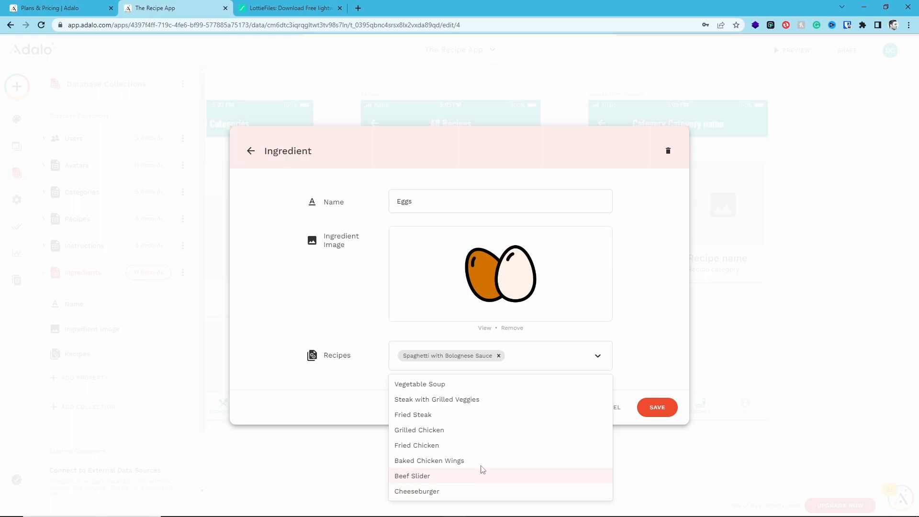
pyautogui.click(481, 445)
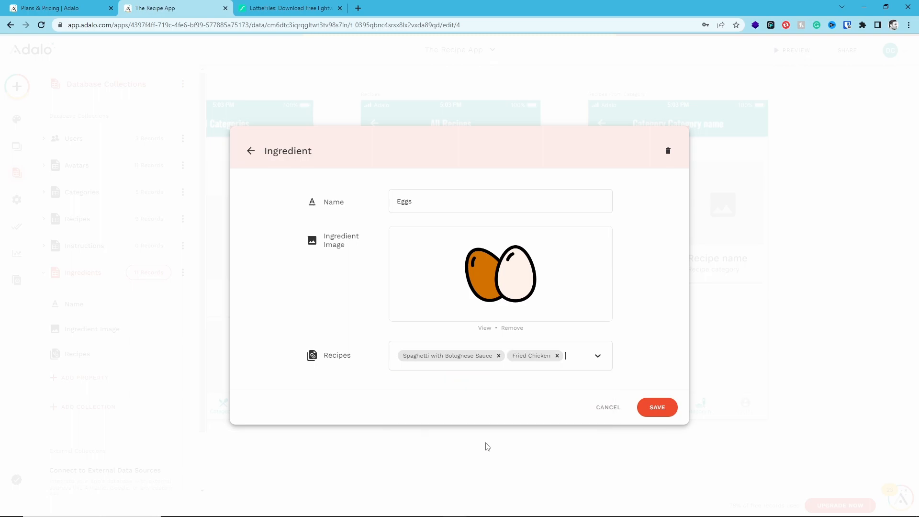
pyautogui.click(648, 412)
# Link the Chicken record to the Grilled Chicken and Fried Chicken recipes, and save it.
pyautogui.click(473, 348)
pyautogui.click(474, 351)
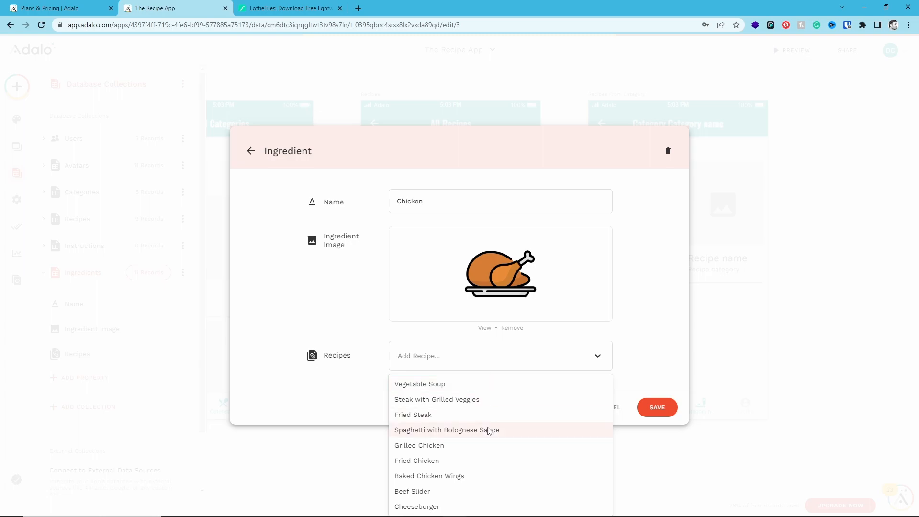
pyautogui.click(489, 445)
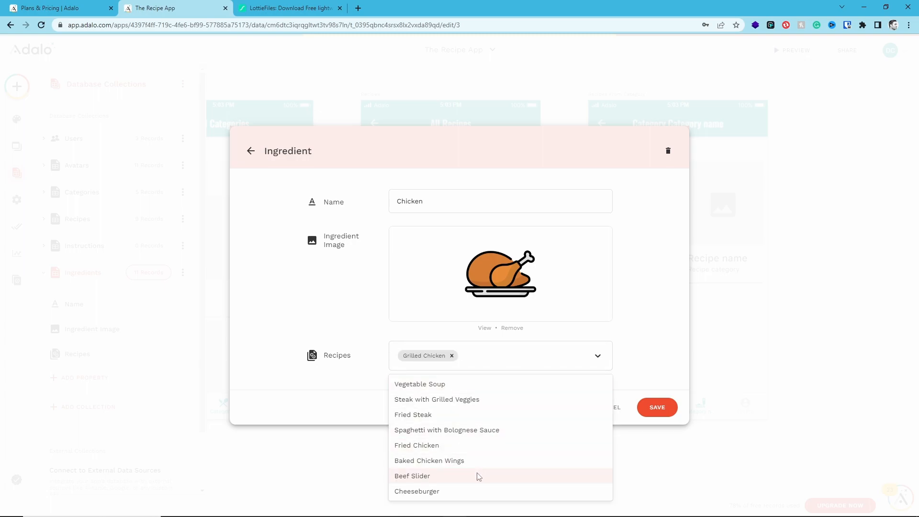
pyautogui.click(476, 444)
pyautogui.click(655, 407)
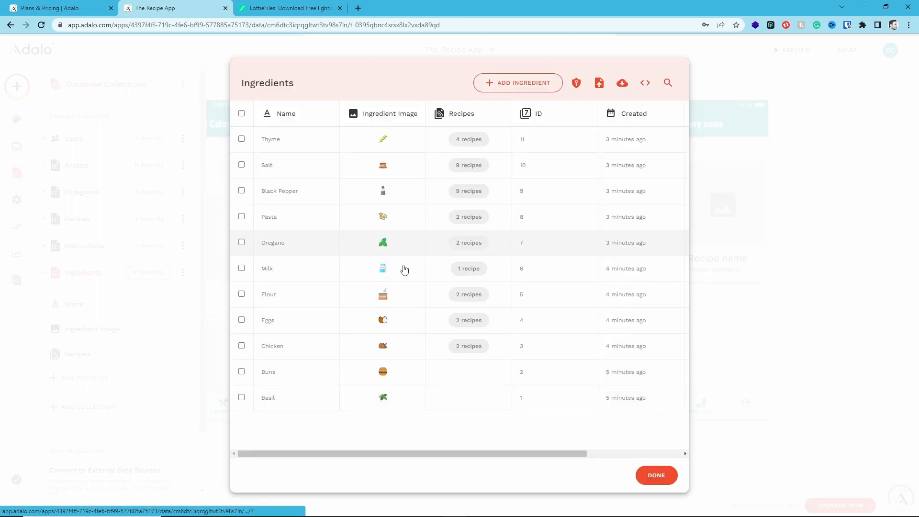
# Link the Buns record to the Beef Slider and Cheeseburger recipes, and save it.
pyautogui.click(475, 371)
pyautogui.click(464, 355)
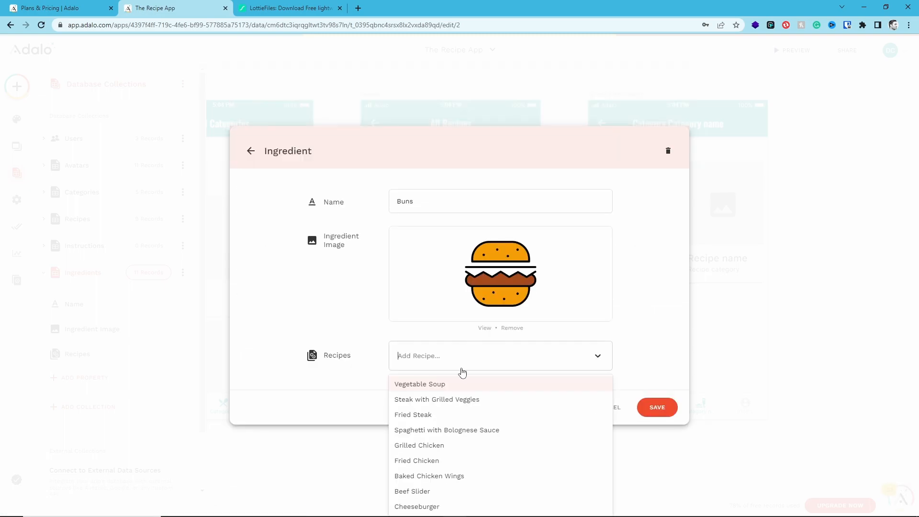
pyautogui.click(465, 493)
pyautogui.click(478, 372)
pyautogui.click(460, 504)
pyautogui.click(646, 407)
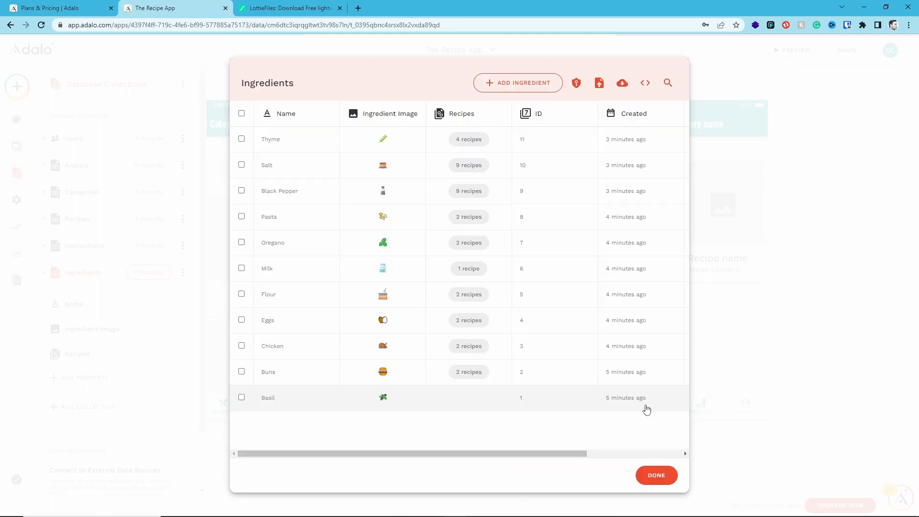
# Link the Basil record to Vegetable Soup, Grilled Chicken and Spaghetti with Bolognese Sauce, save it, and close the Ingredients collection.
pyautogui.click(453, 399)
pyautogui.click(467, 363)
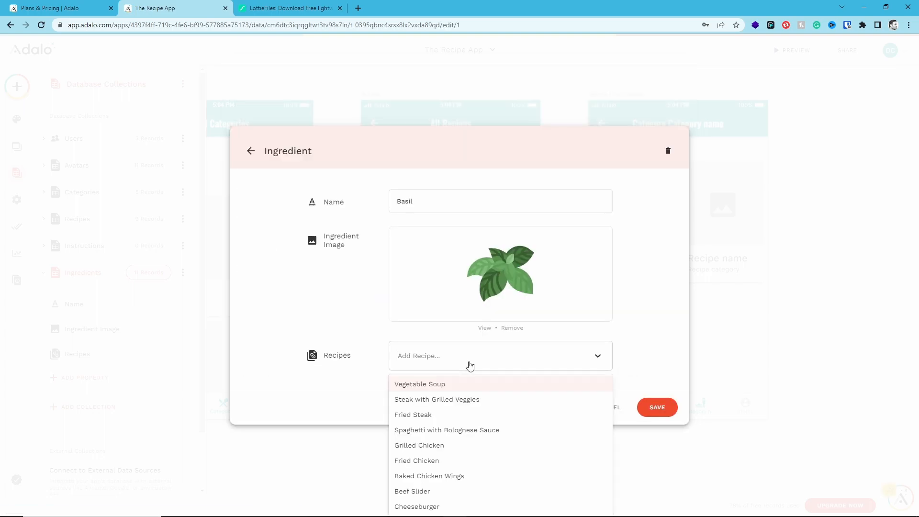
pyautogui.click(478, 381)
pyautogui.click(492, 355)
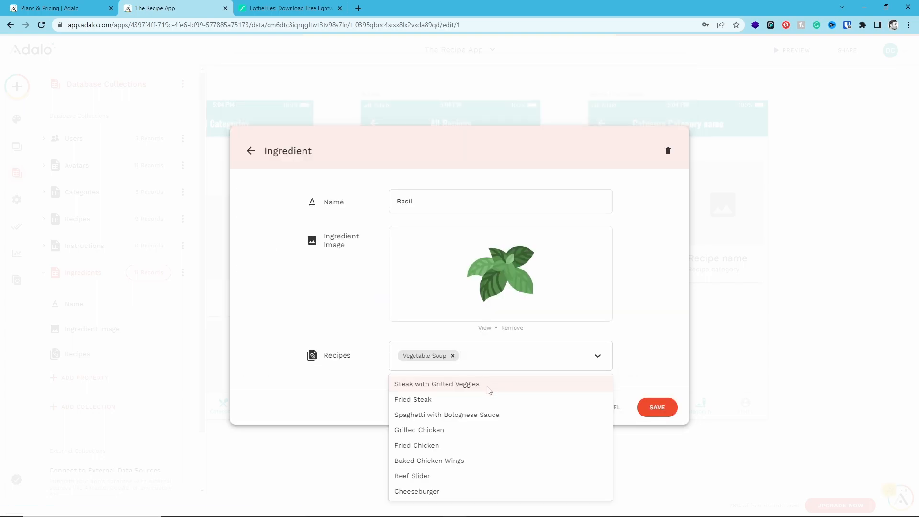
pyautogui.click(475, 430)
pyautogui.click(540, 360)
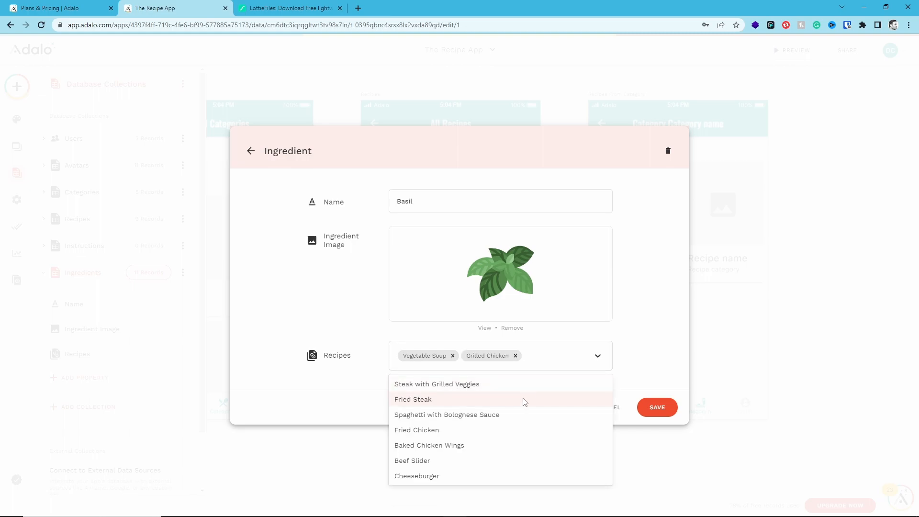
pyautogui.click(519, 415)
pyautogui.click(647, 421)
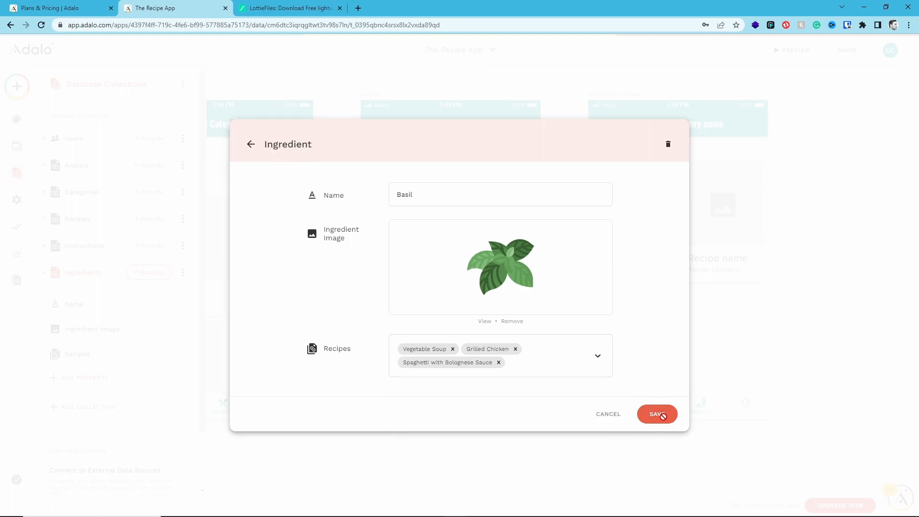
pyautogui.click(653, 473)
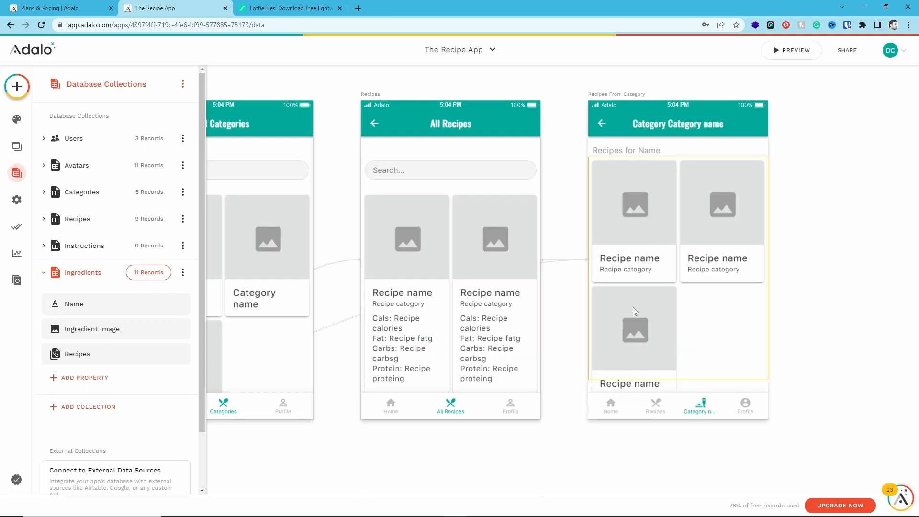
pyautogui.click(43, 272)
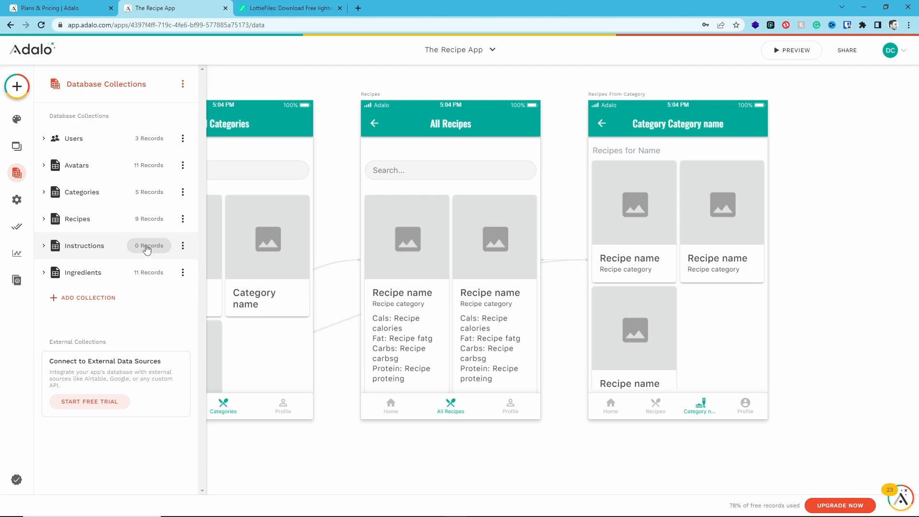
# Add an Instructions record named Step 1 for the Fried Chicken recipe, with text about pounding the chicken flat, and save it.
pyautogui.click(146, 246)
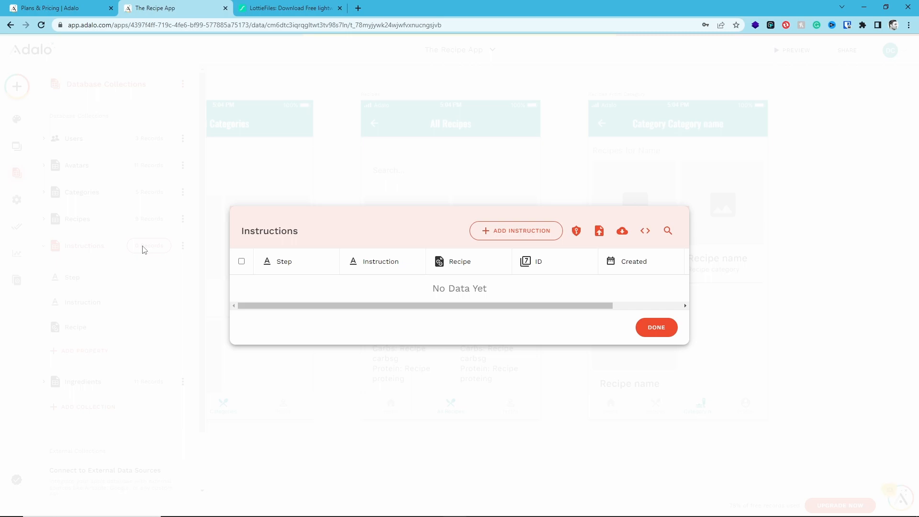
pyautogui.click(521, 241)
pyautogui.click(500, 243)
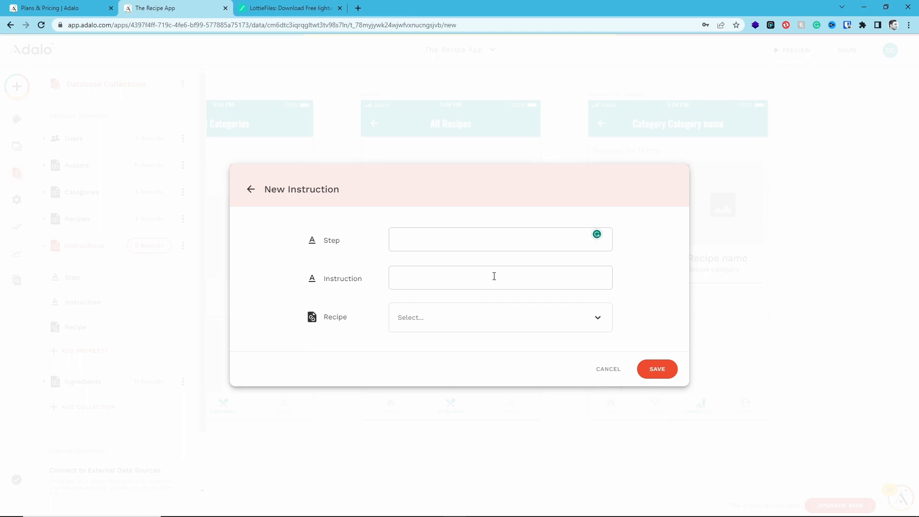
pyautogui.click(494, 276)
pyautogui.click(493, 322)
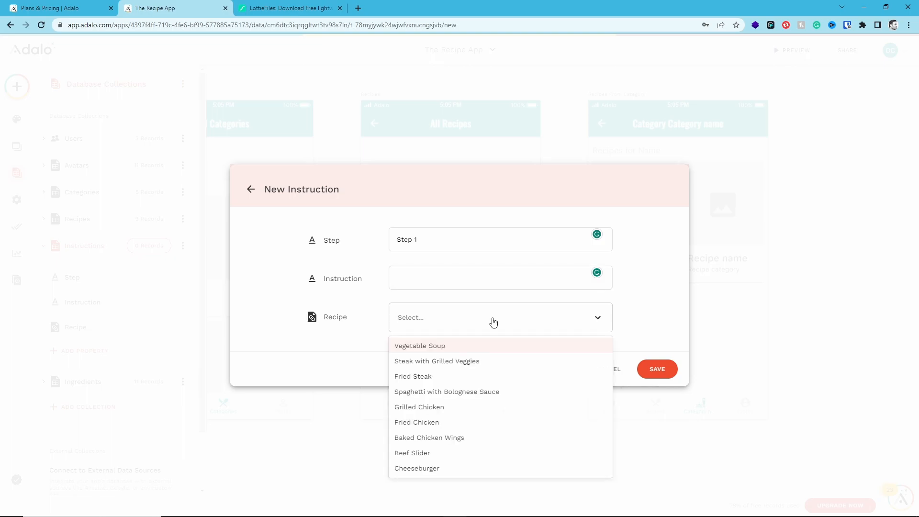
pyautogui.click(506, 422)
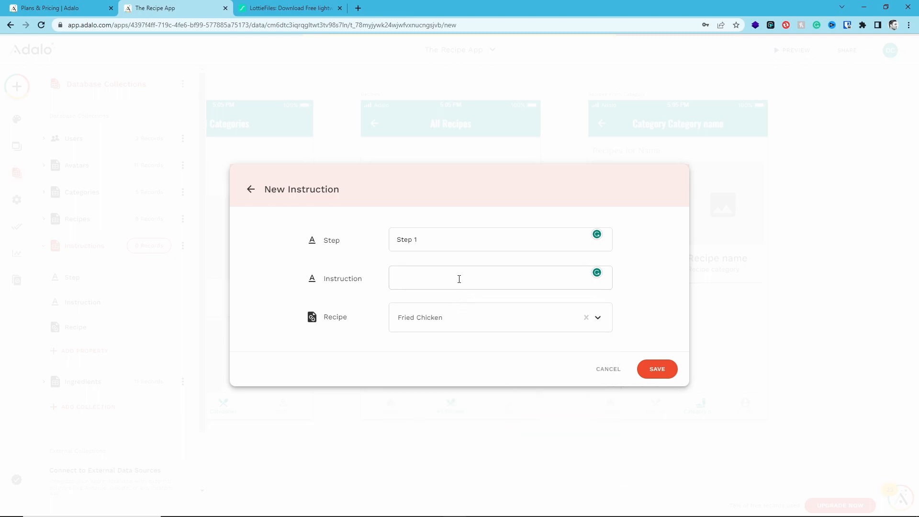
pyautogui.write('Pound')
pyautogui.write('flat')
pyautogui.click(656, 367)
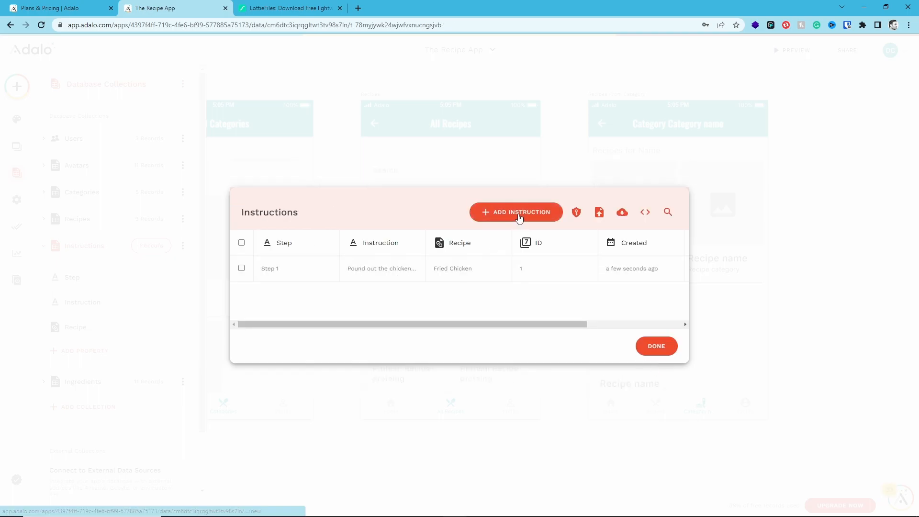
# Fill a new Instructions record with Step 2 for the Fried Chicken recipe, and close the Instructions collection.
pyautogui.click(519, 213)
pyautogui.click(458, 240)
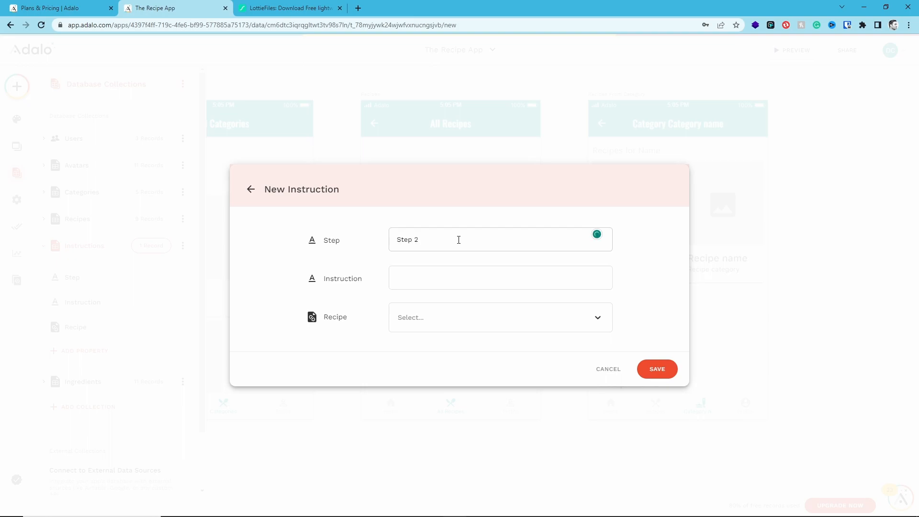
pyautogui.click(434, 333)
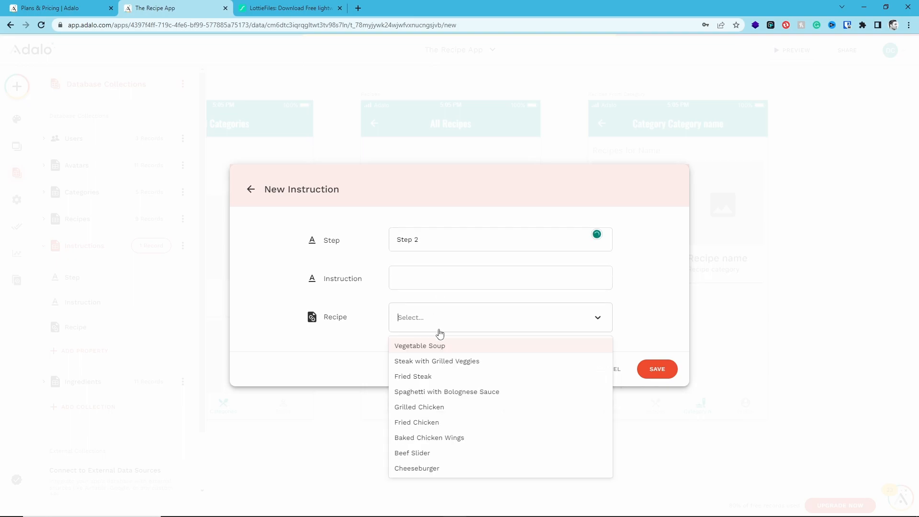
pyautogui.click(451, 421)
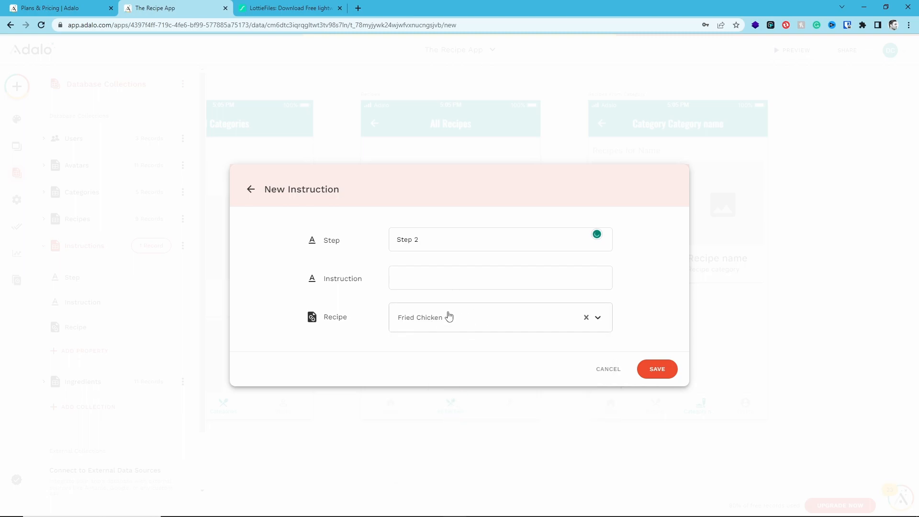
pyautogui.click(437, 278)
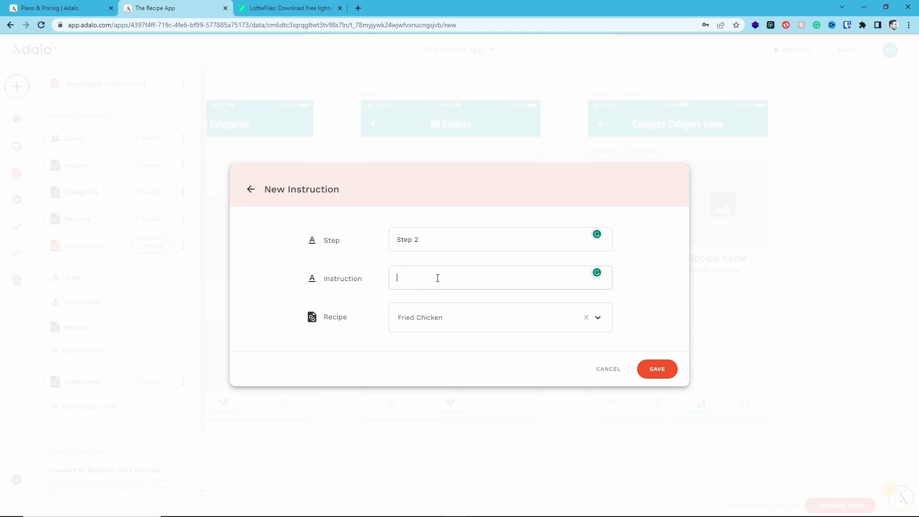
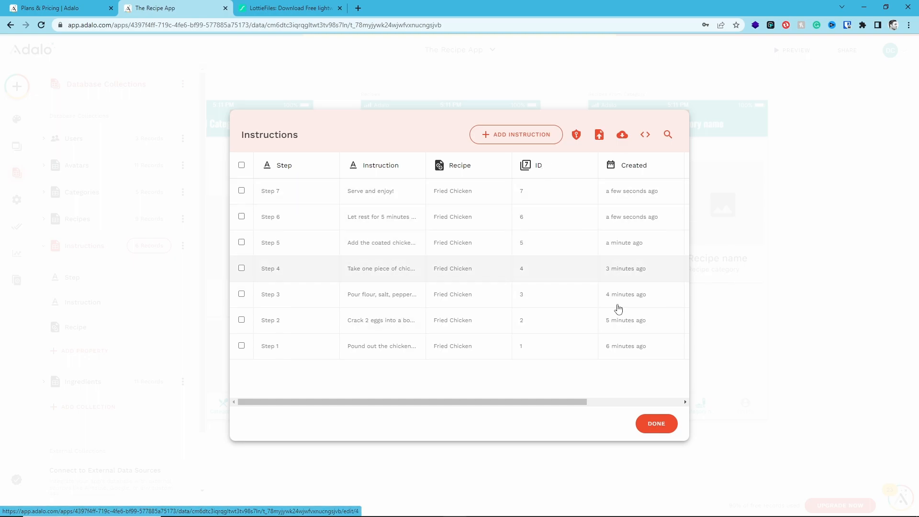
pyautogui.click(657, 424)
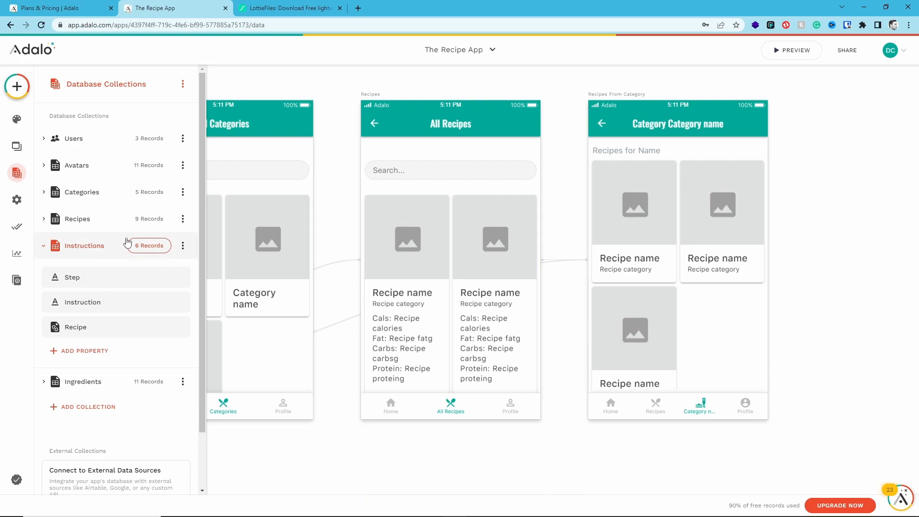
pyautogui.click(44, 247)
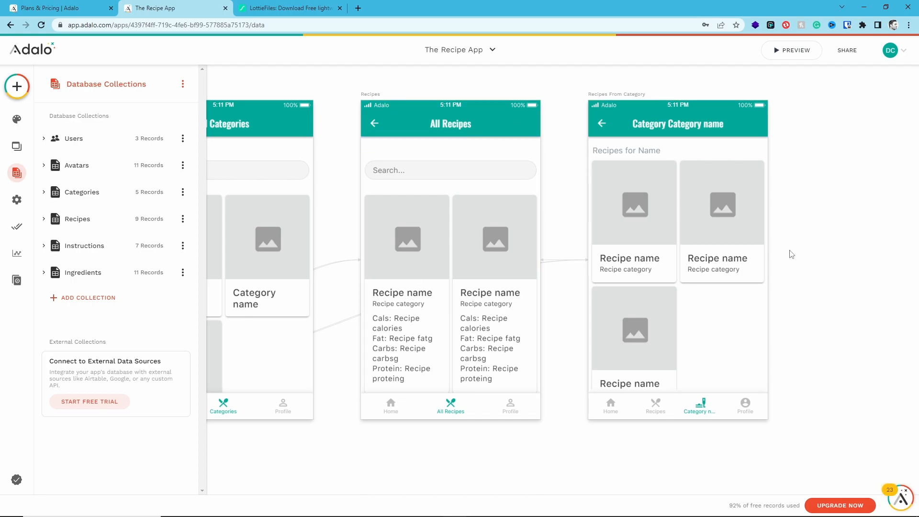
# Examine the settings of the Home screen's recipe list and the card list on the Recipes From Category screen.
pyautogui.click(380, 327)
pyautogui.moveTo(331, 327); pyautogui.dragTo(826, 219)
pyautogui.click(515, 366)
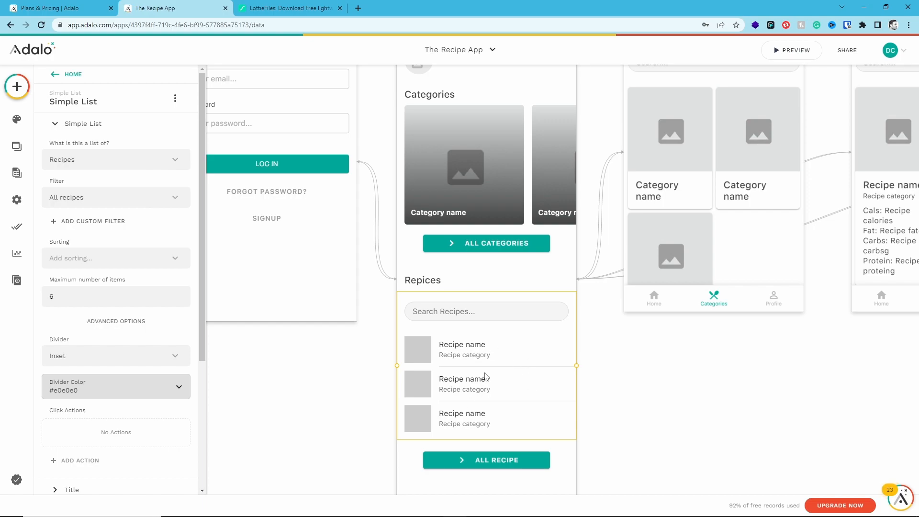
pyautogui.click(827, 378)
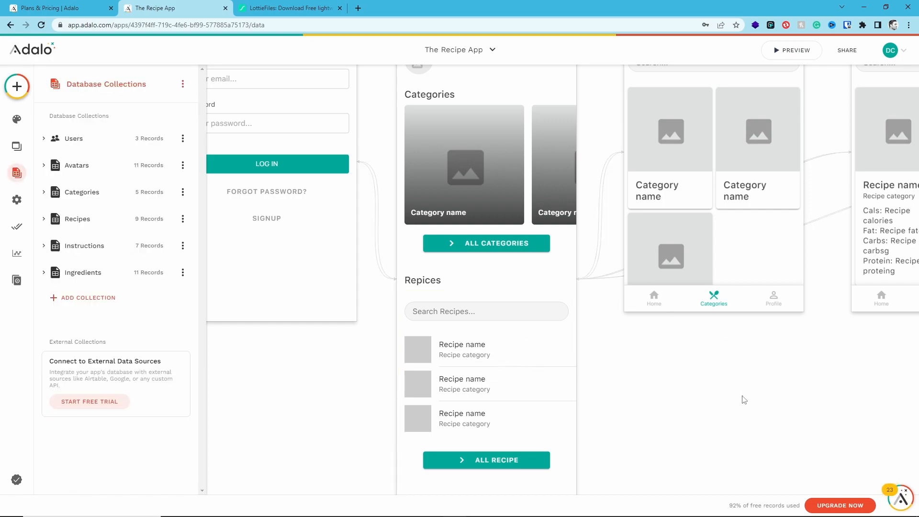
pyautogui.moveTo(765, 380); pyautogui.dragTo(720, 400)
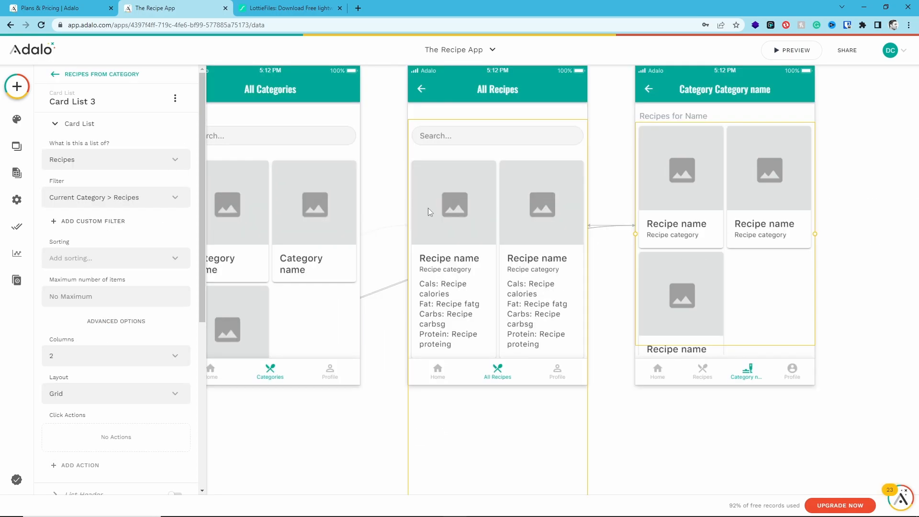
pyautogui.scroll(-3, 127, 193)
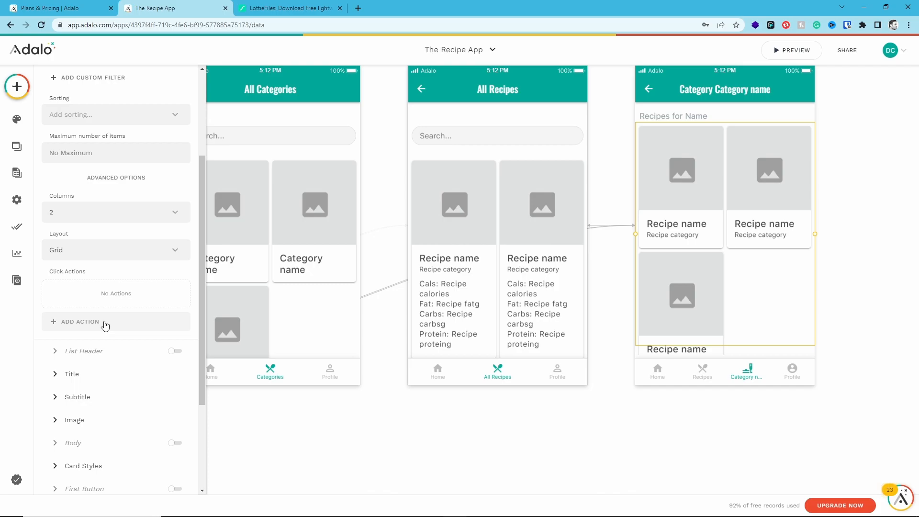
pyautogui.click(486, 412)
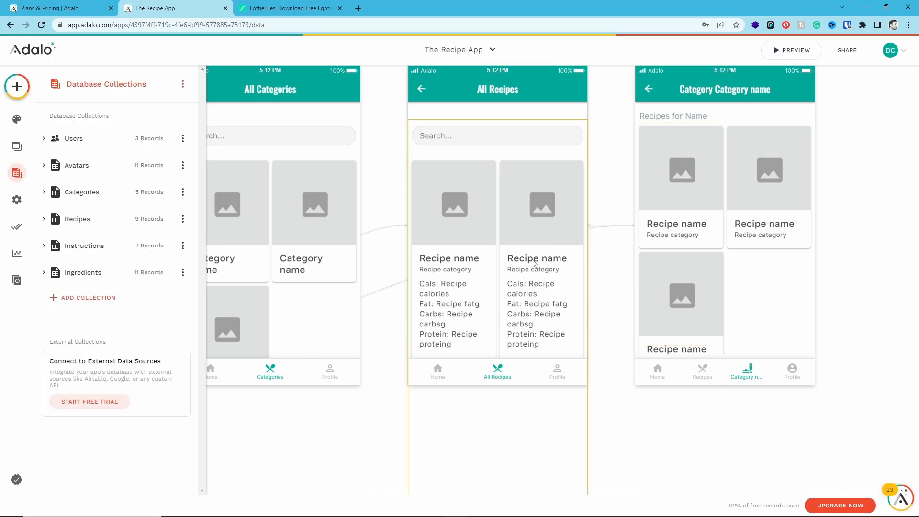
# Add a click action to the Home screen's recipe list that links to a new screen.
pyautogui.click(524, 201)
pyautogui.moveTo(346, 442); pyautogui.dragTo(660, 373)
pyautogui.click(482, 361)
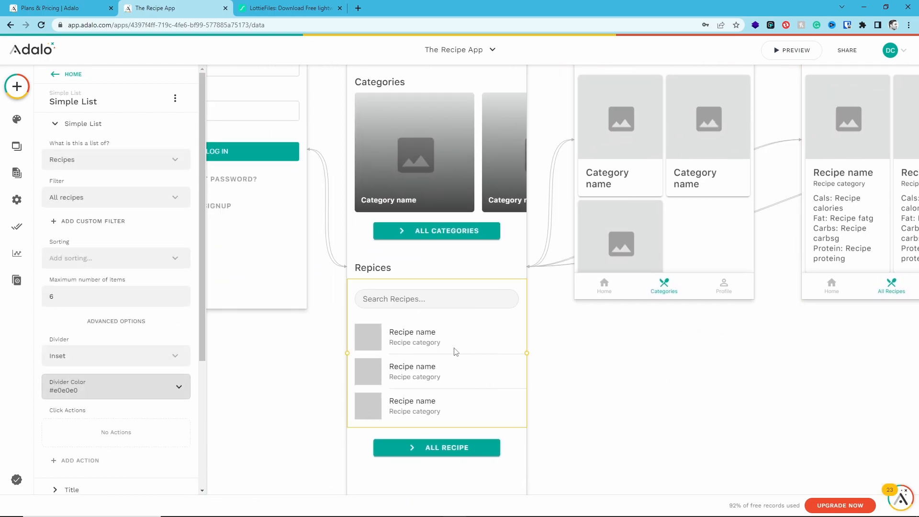
pyautogui.scroll(-2, 119, 335)
pyautogui.click(72, 363)
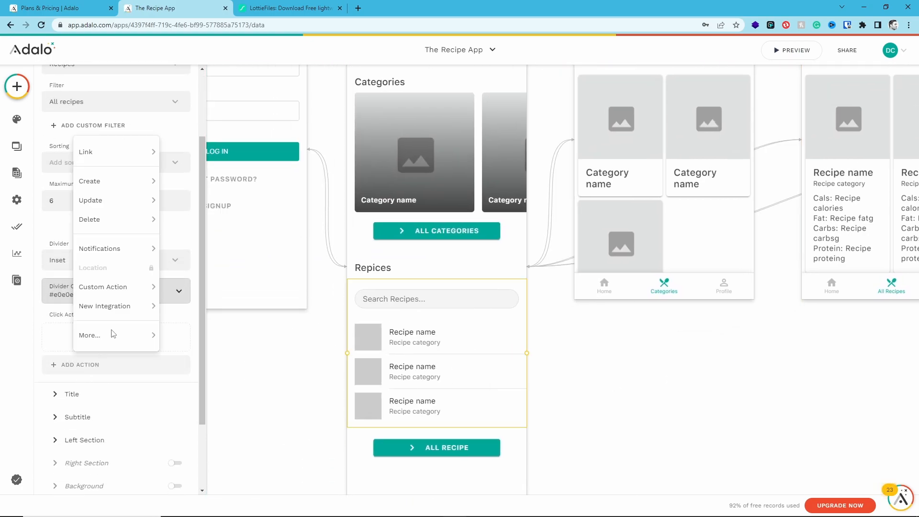
pyautogui.moveTo(109, 156)
pyautogui.click(180, 152)
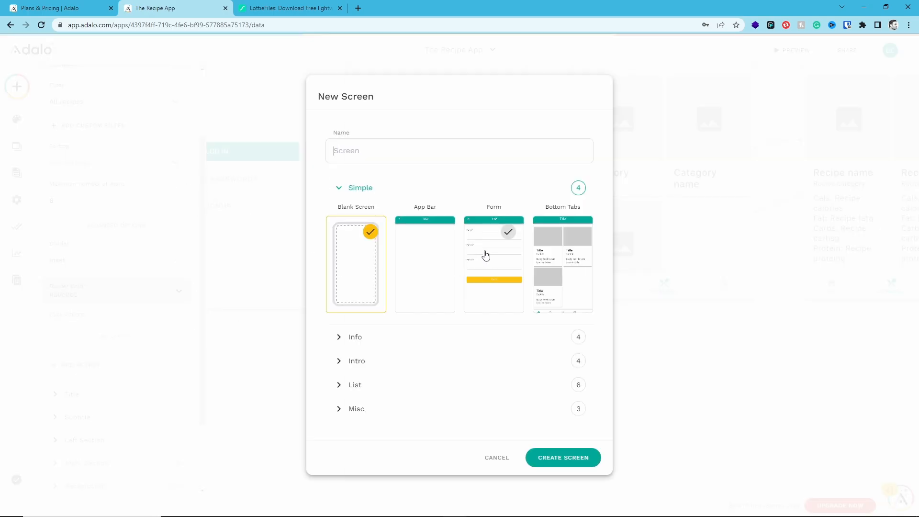
# Create the linked screen as Recipe Details from the Info and Action template, and finish the link action.
pyautogui.click(341, 416)
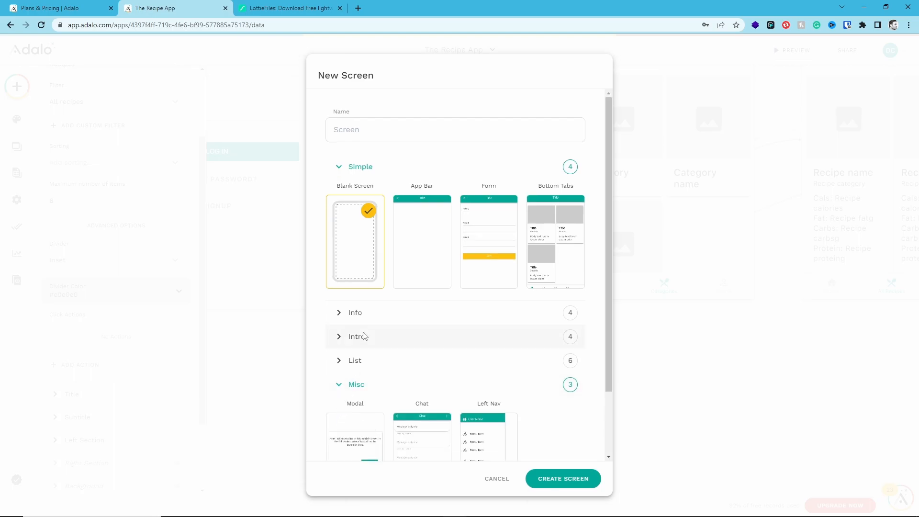
pyautogui.scroll(-2, 364, 336)
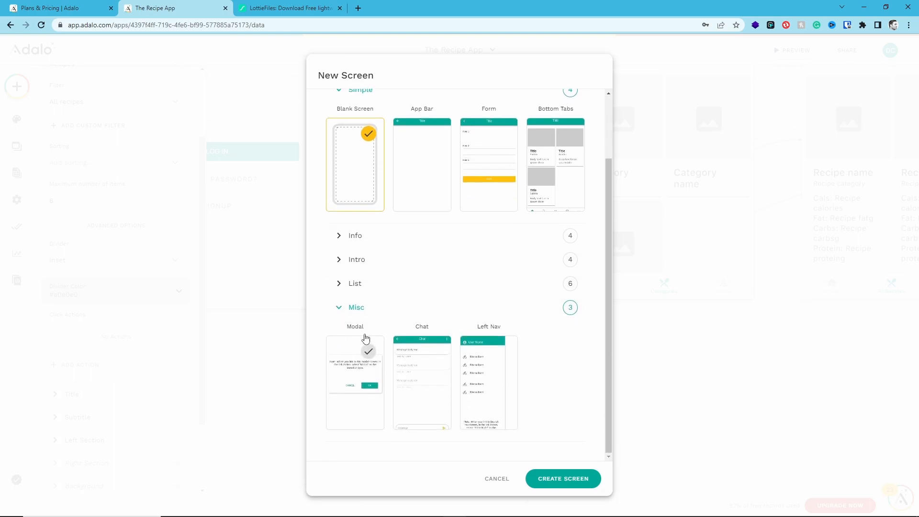
pyautogui.click(343, 284)
pyautogui.click(343, 264)
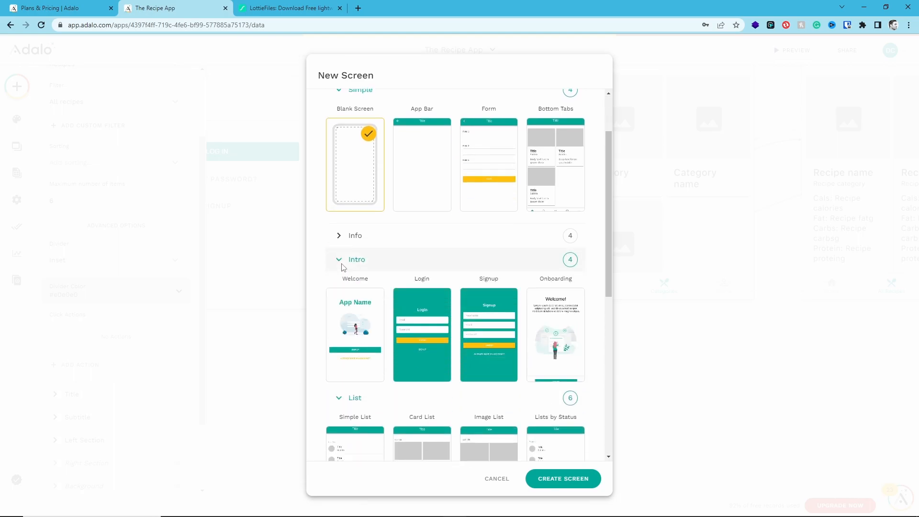
pyautogui.click(338, 237)
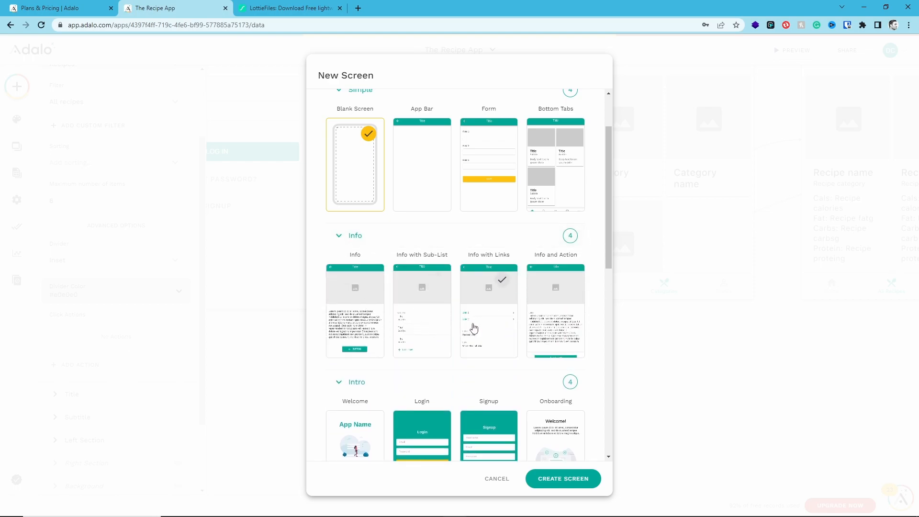
pyautogui.click(557, 318)
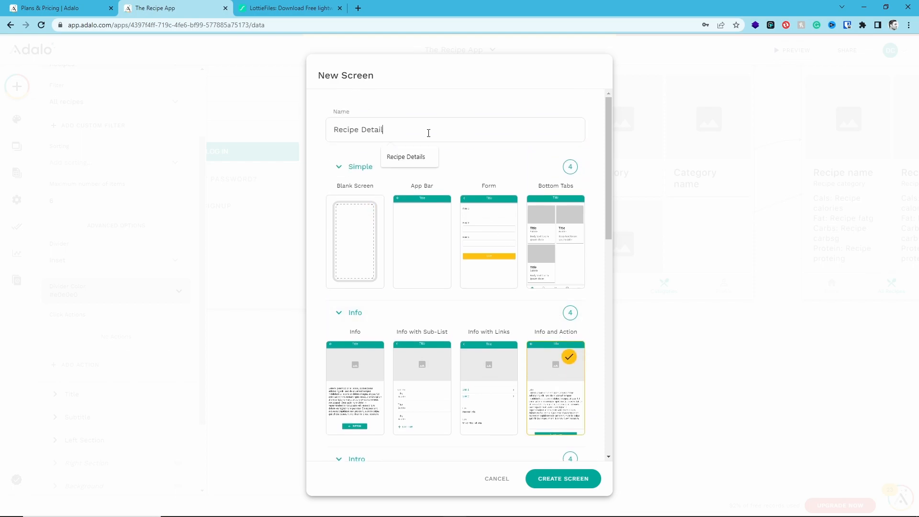
pyautogui.write('s')
pyautogui.click(572, 475)
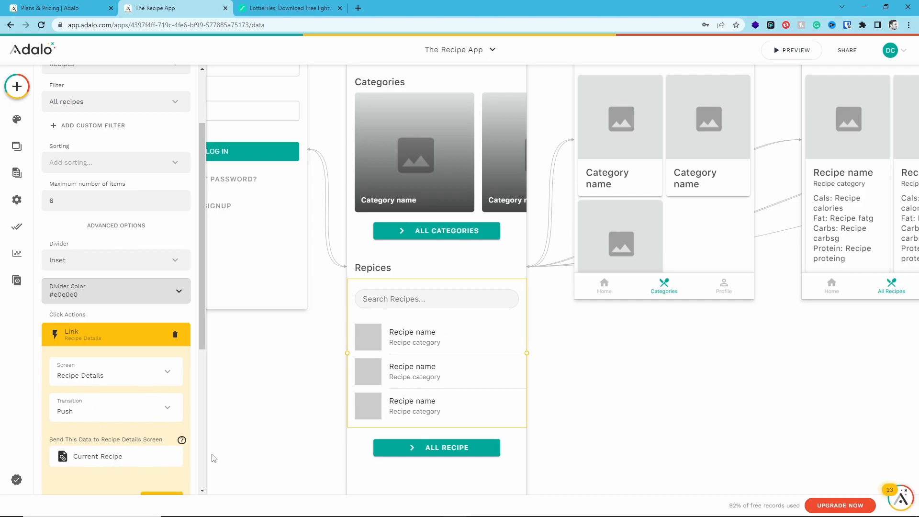
pyautogui.scroll(-2, 135, 470)
pyautogui.click(158, 450)
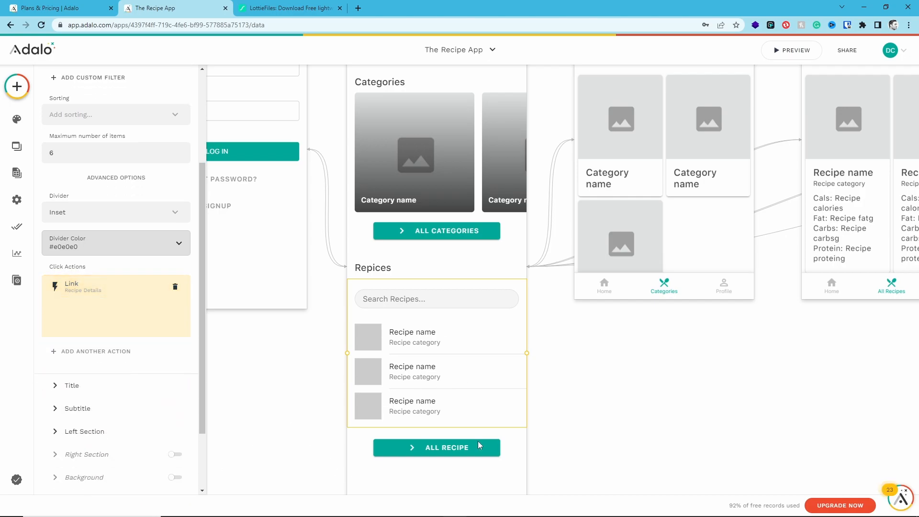
# Set the Recipe Details image source to the current recipe's Recipe Image, and delete the label above the placeholder paragraph.
pyautogui.click(889, 373)
pyautogui.moveTo(888, 373); pyautogui.dragTo(308, 453)
pyautogui.moveTo(629, 431); pyautogui.dragTo(450, 485)
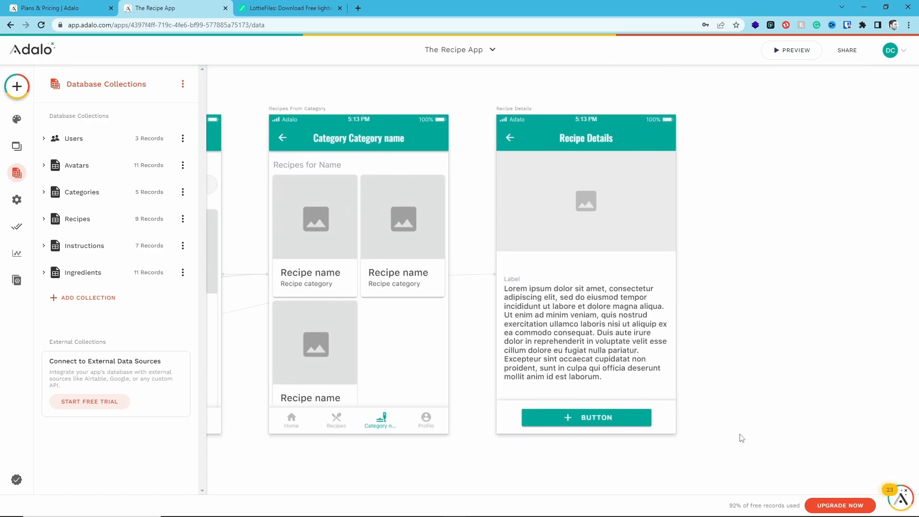
pyautogui.click(614, 205)
pyautogui.click(76, 146)
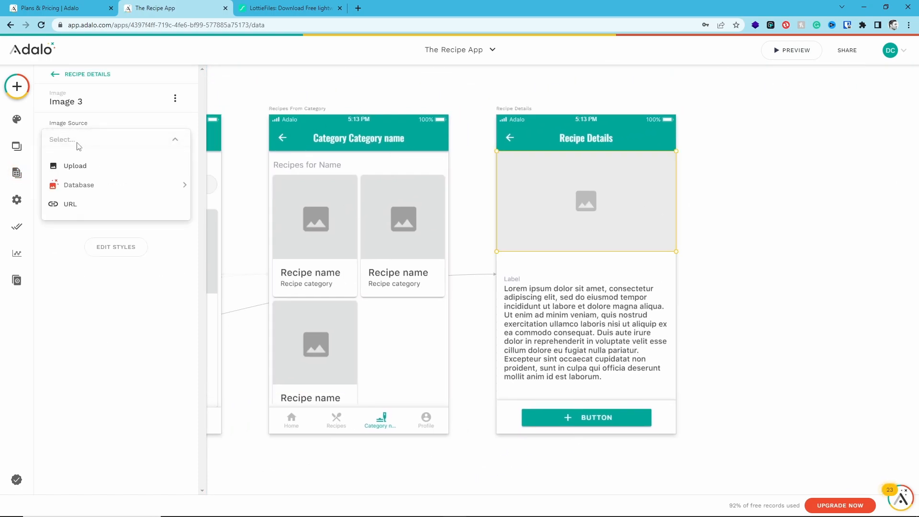
pyautogui.moveTo(95, 183)
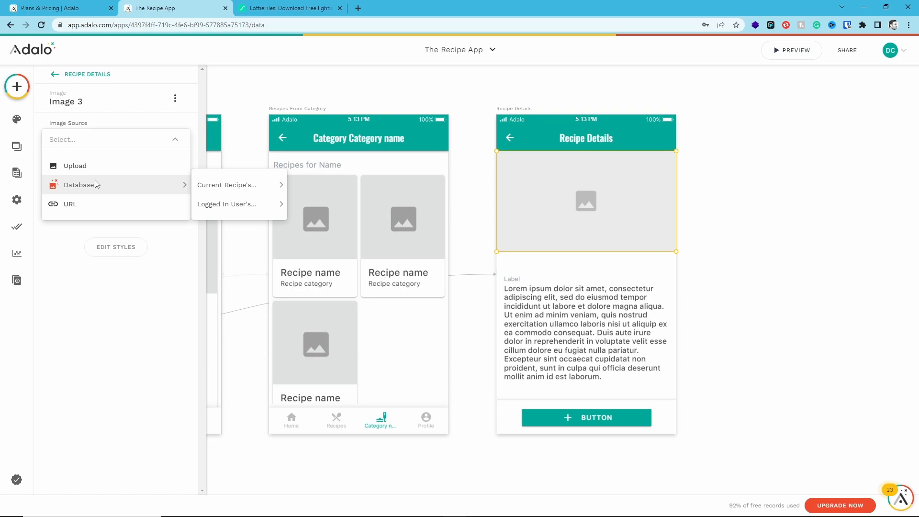
pyautogui.moveTo(218, 187)
pyautogui.click(335, 203)
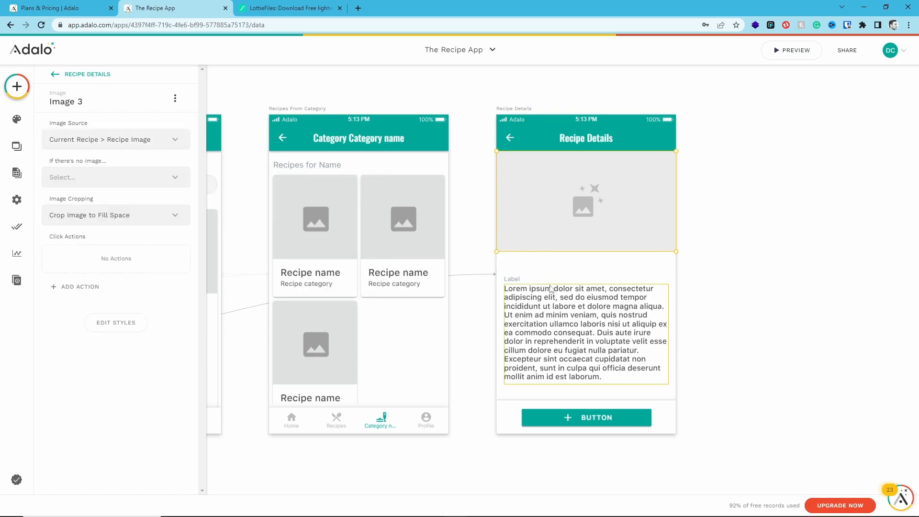
pyautogui.click(522, 280)
pyautogui.press('Escape')
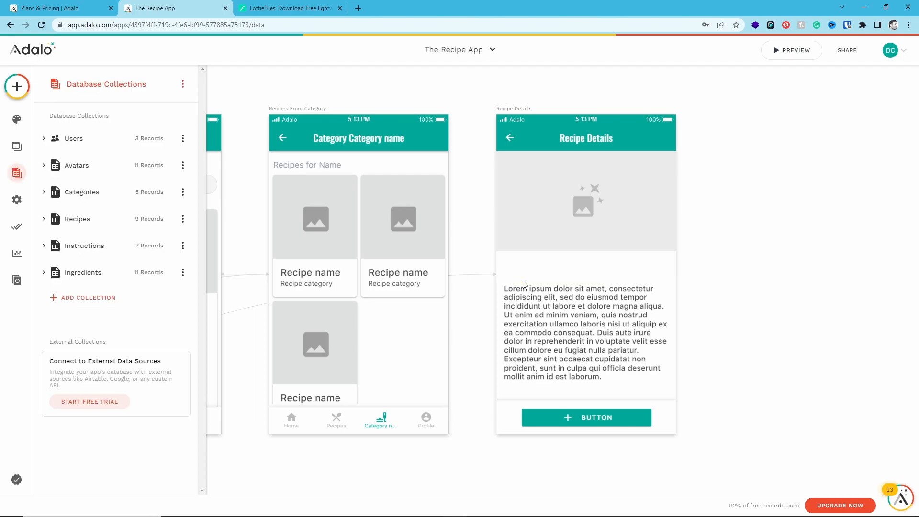
# Give the Recipe Details button an external website link that uses the current recipe's Recipe URL.
pyautogui.click(563, 419)
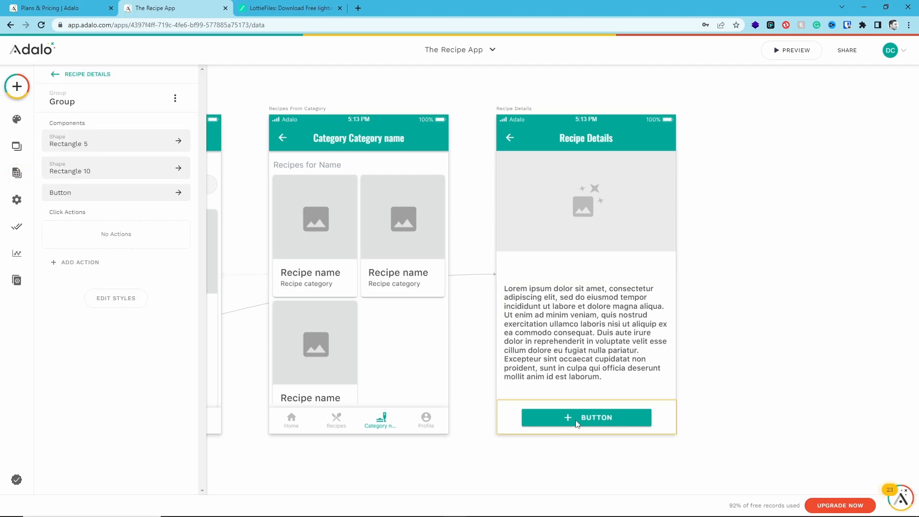
pyautogui.click(78, 196)
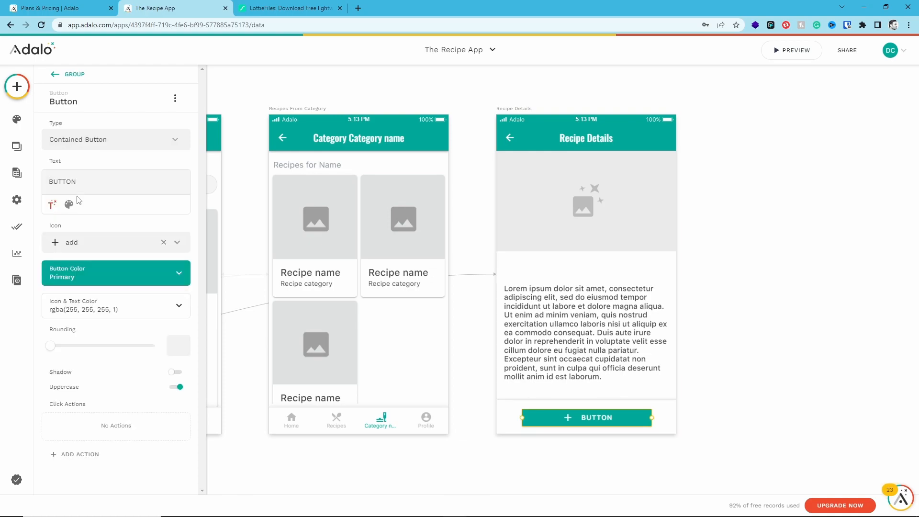
pyautogui.click(82, 461)
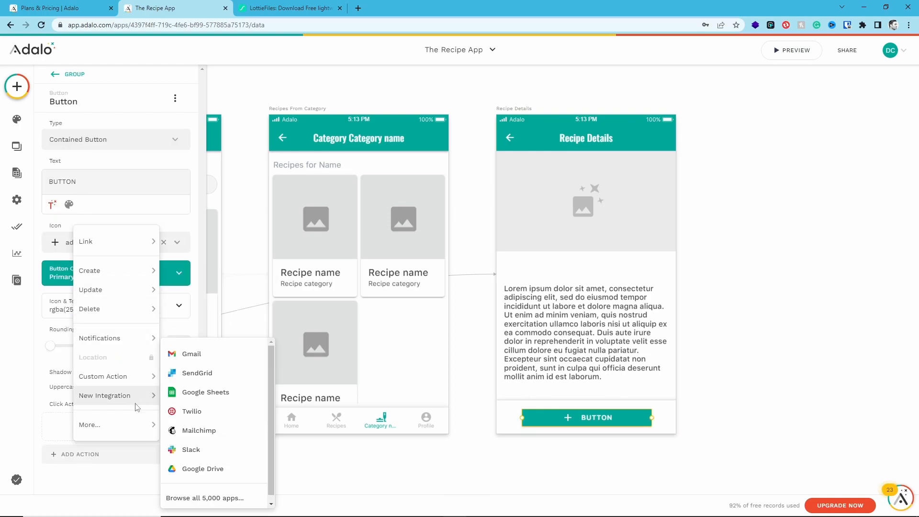
pyautogui.moveTo(122, 436)
pyautogui.moveTo(121, 246)
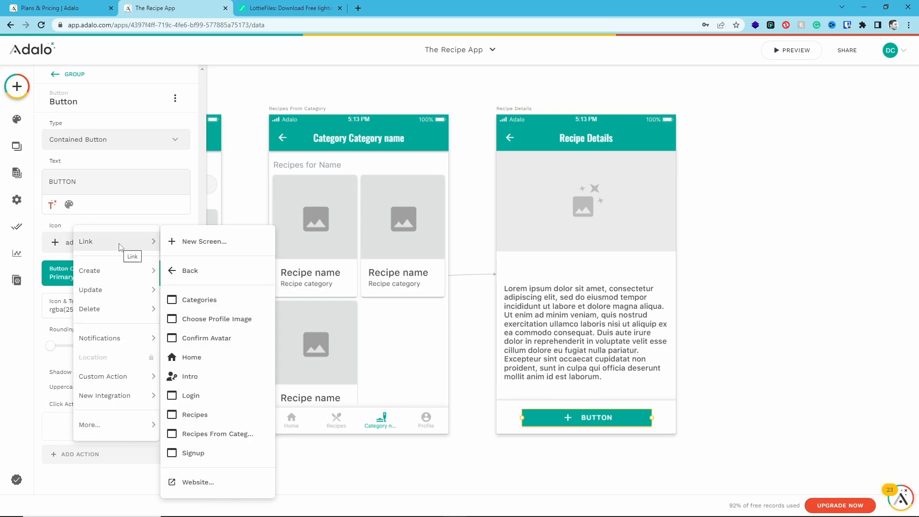
pyautogui.click(196, 482)
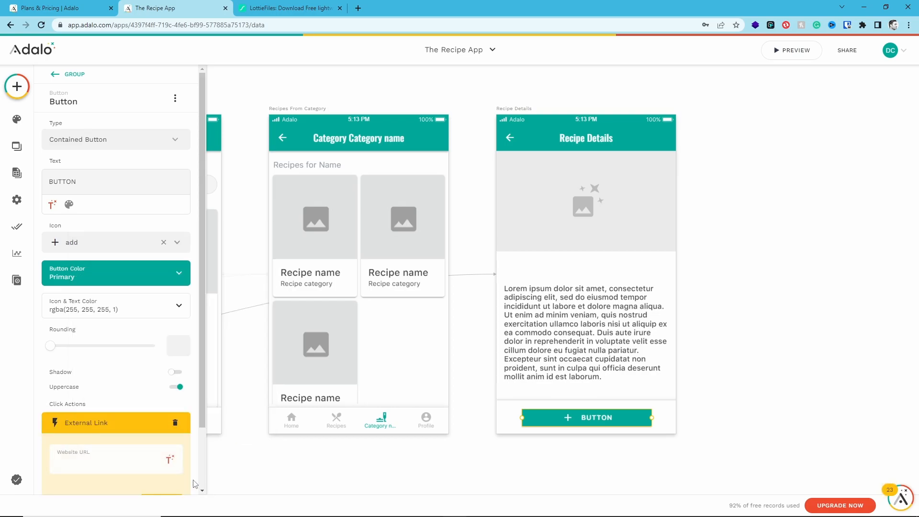
pyautogui.click(171, 412)
pyautogui.moveTo(153, 149)
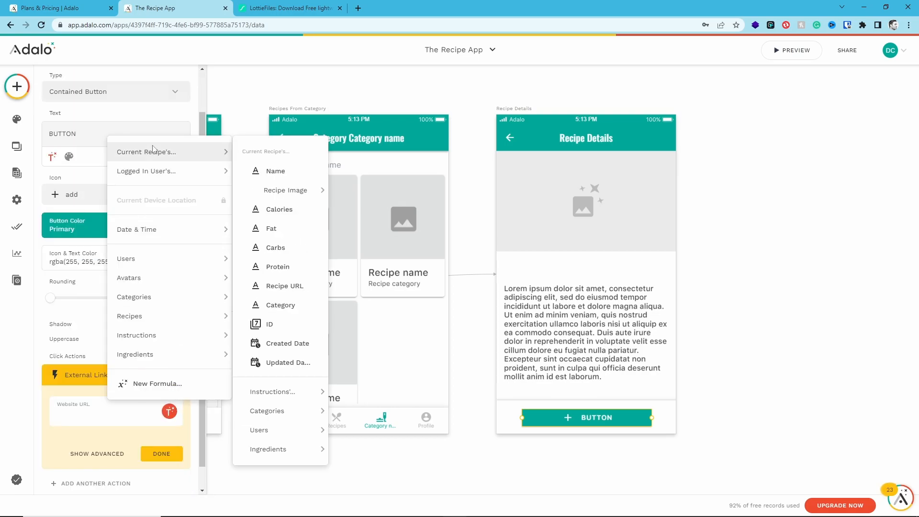
pyautogui.click(282, 286)
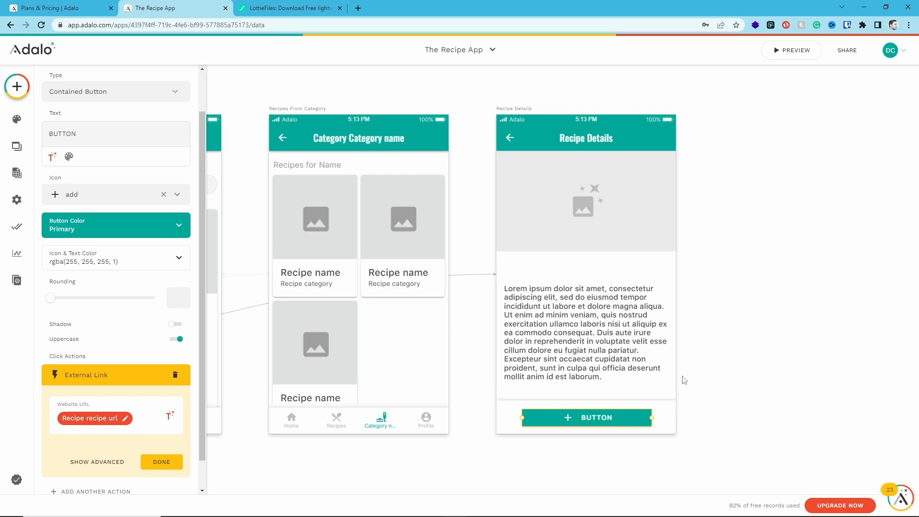
pyautogui.click(162, 462)
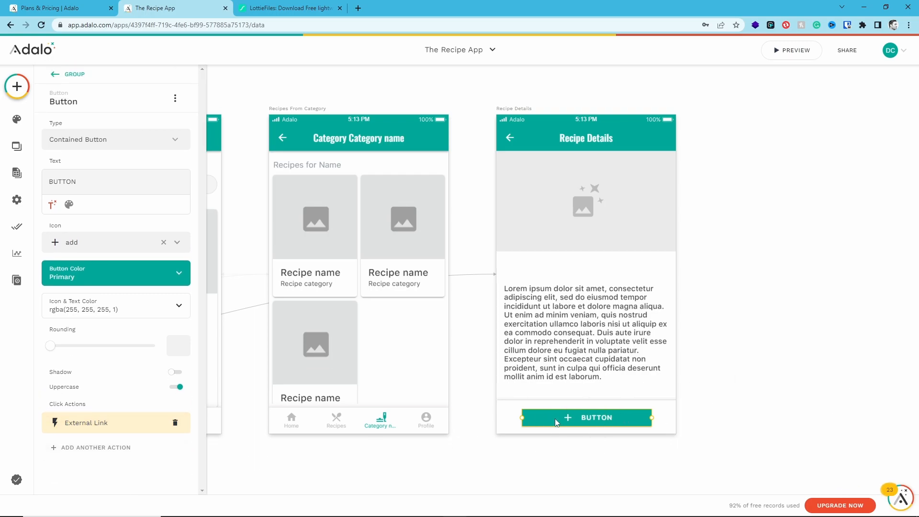
# Set the Recipe Details button's text to "Buy Ingredients" and its icon to open_in_new.
pyautogui.doubleClick(67, 181)
pyautogui.write('Buy Ingredients')
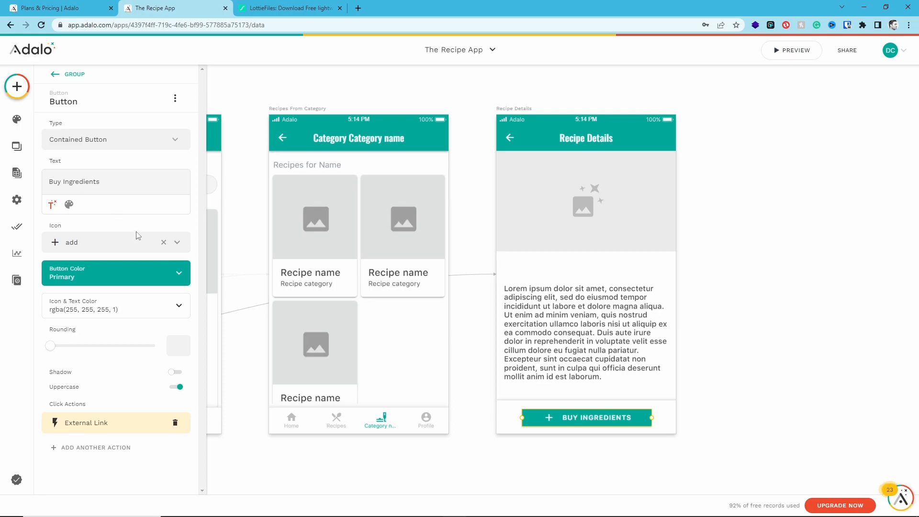
pyautogui.click(138, 243)
pyautogui.write('open')
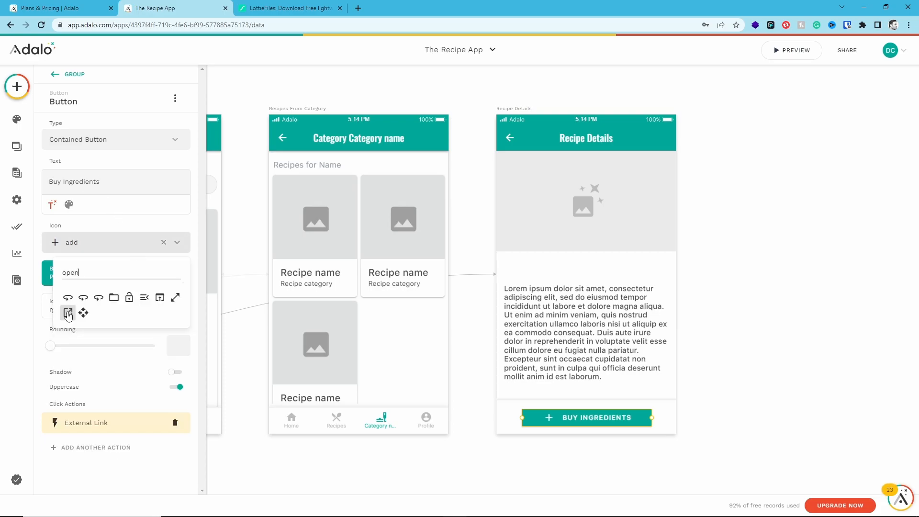
pyautogui.click(68, 313)
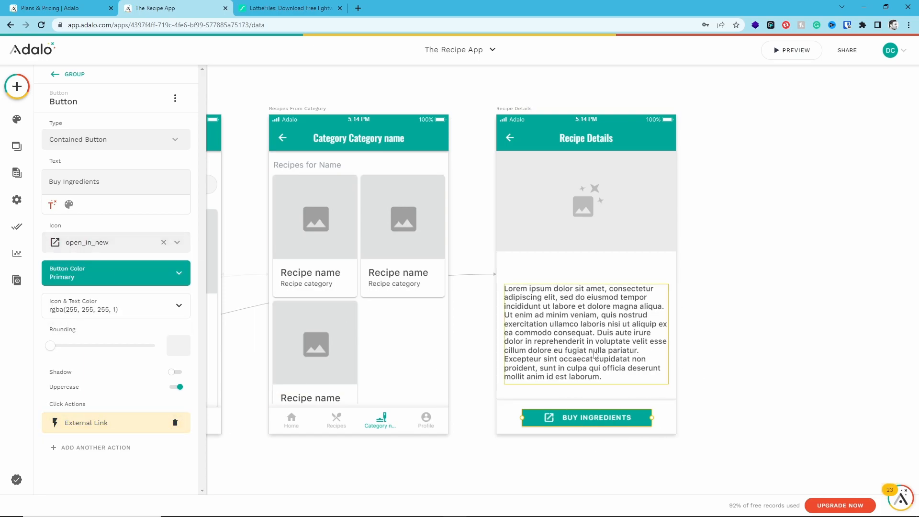
# Replace the Recipe Details app bar title text with the current recipe's Name.
pyautogui.click(606, 144)
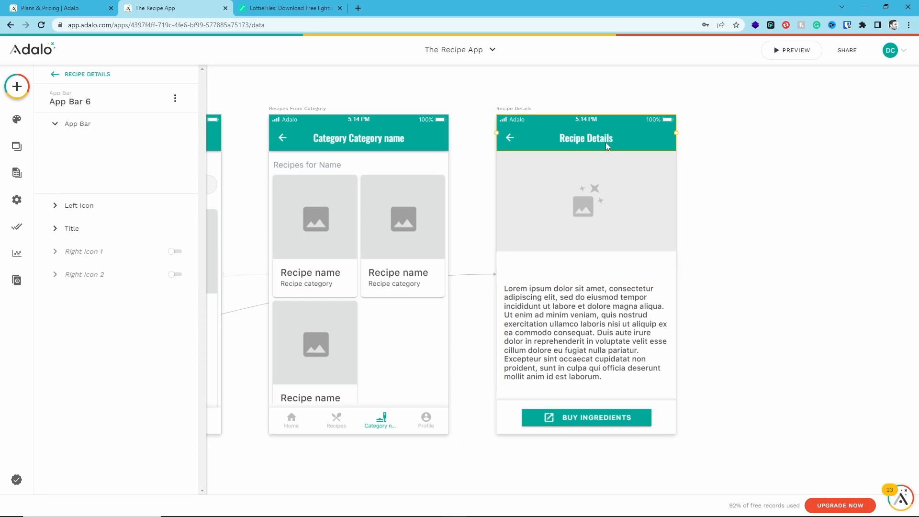
pyautogui.click(67, 314)
pyautogui.doubleClick(77, 247)
pyautogui.press('BackSpace')
pyautogui.press('BackSpace')
pyautogui.press('BackSpace')
pyautogui.press('BackSpace')
pyautogui.press('BackSpace')
pyautogui.press('BackSpace')
pyautogui.press('BackSpace')
pyautogui.press('BackSpace')
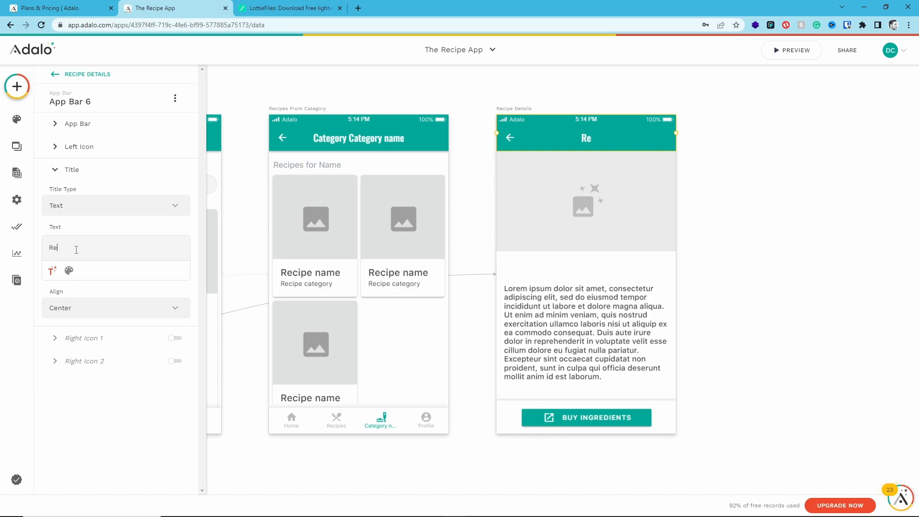
pyautogui.click(51, 270)
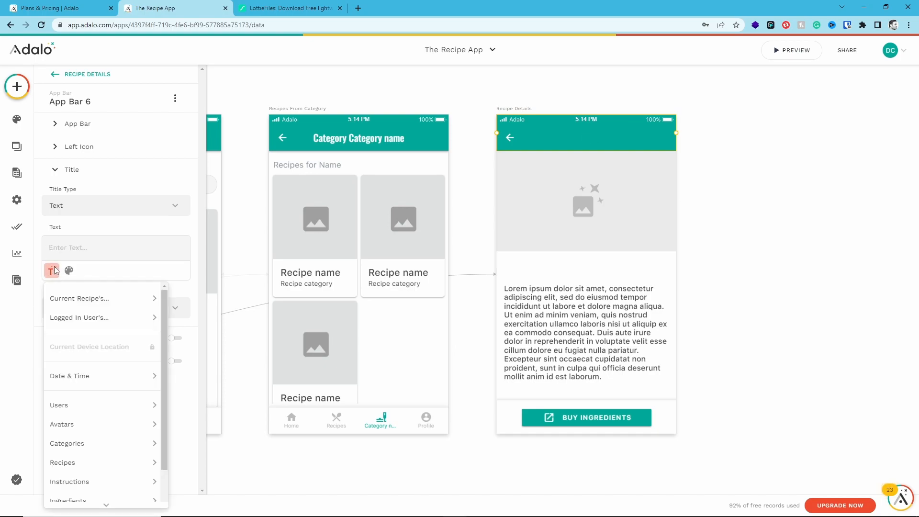
pyautogui.moveTo(72, 299)
pyautogui.click(208, 216)
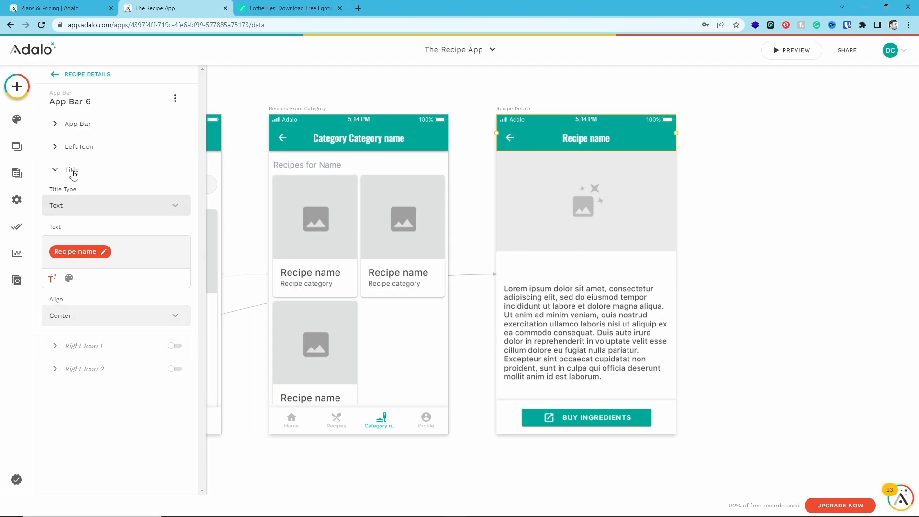
# Change the link action of the Recipe Details app bar's back arrow to the Recipes screen.
pyautogui.click(58, 147)
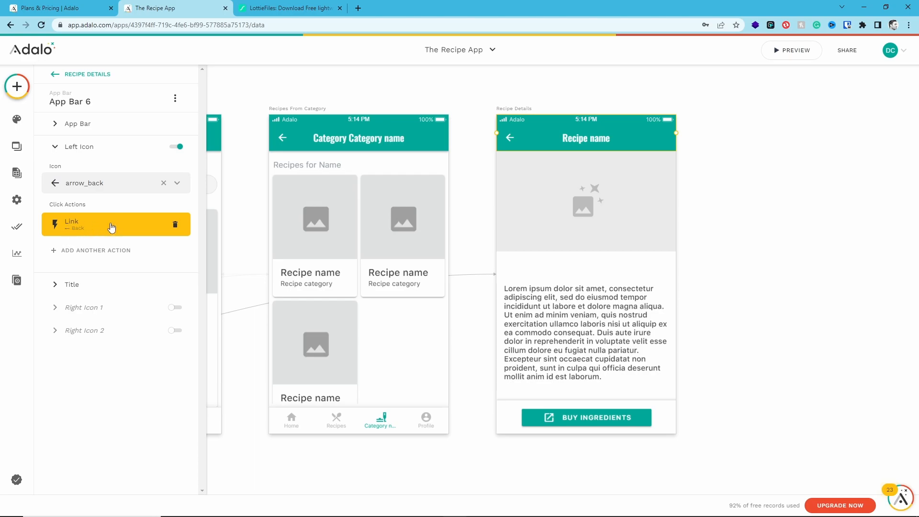
pyautogui.click(470, 183)
pyautogui.moveTo(295, 257); pyautogui.dragTo(641, 253)
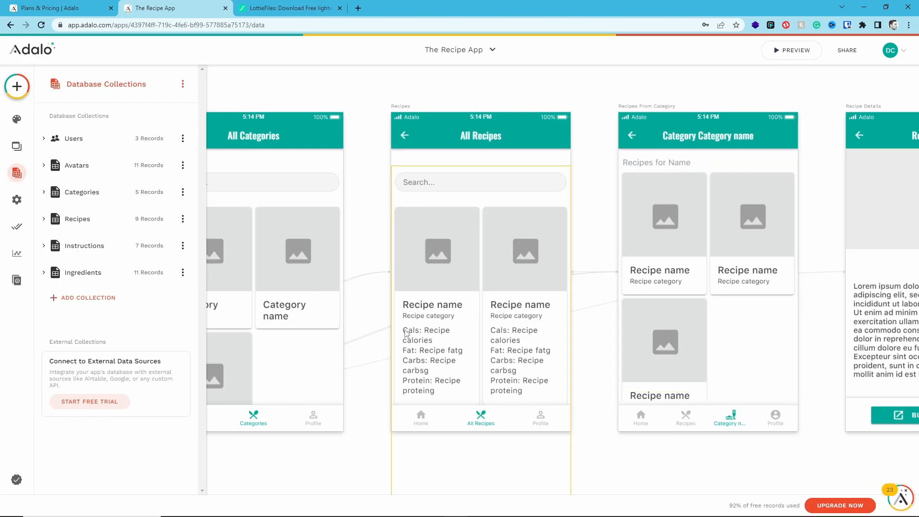
pyautogui.moveTo(371, 340); pyautogui.dragTo(770, 314)
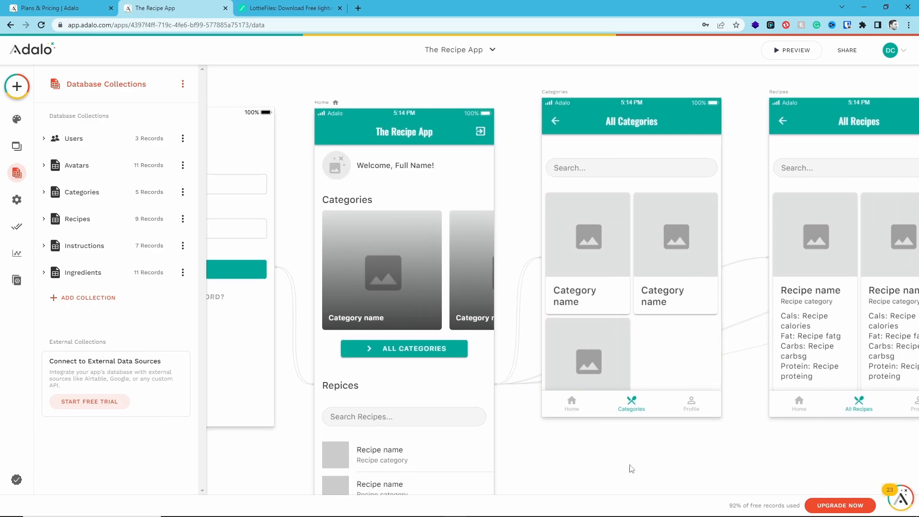
pyautogui.moveTo(734, 452)
pyautogui.mouseDown()
pyautogui.moveTo(455, 465)
pyautogui.moveTo(337, 458)
pyautogui.mouseUp()
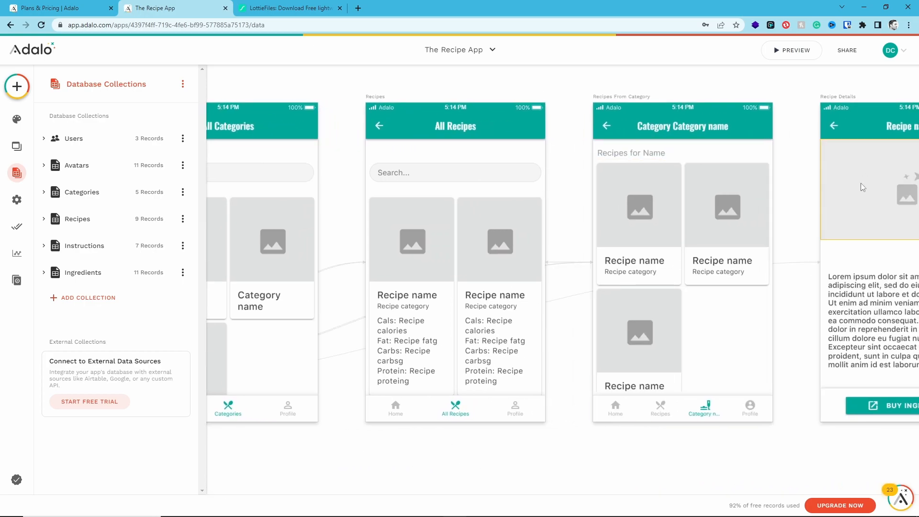
pyautogui.click(872, 110)
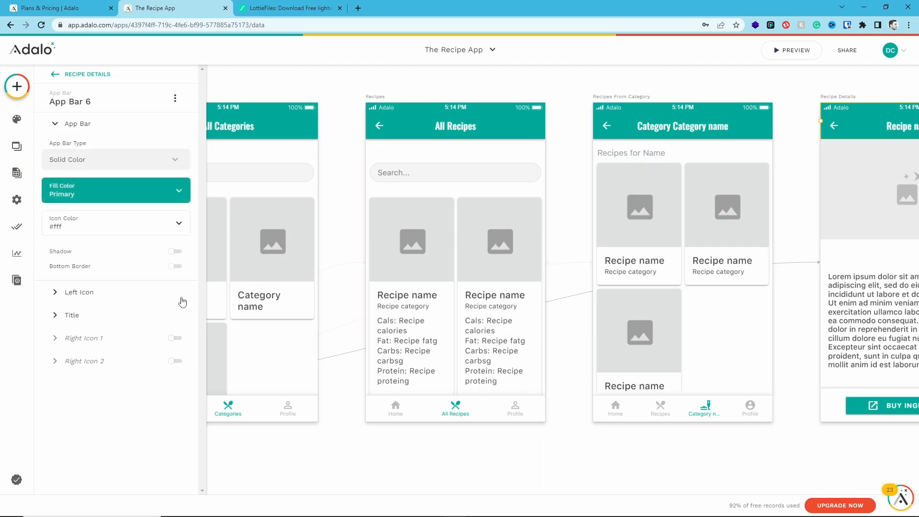
pyautogui.click(85, 292)
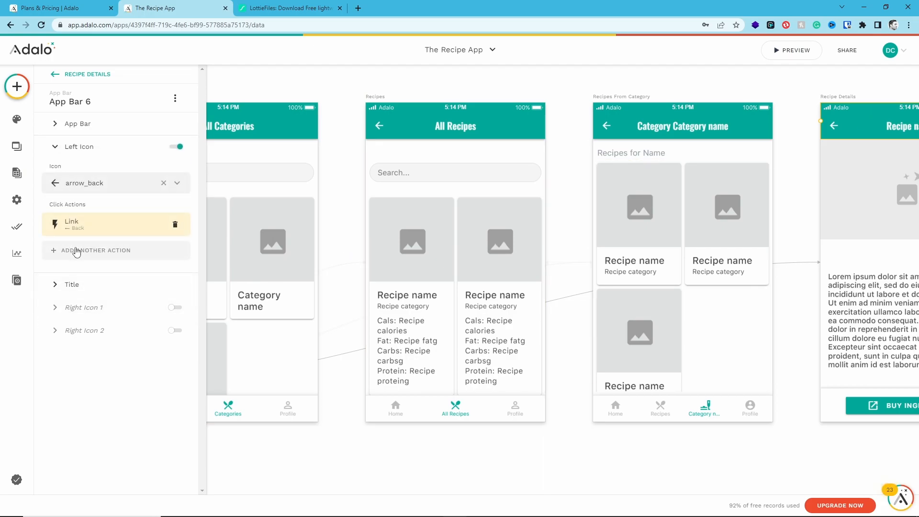
pyautogui.click(78, 232)
pyautogui.click(117, 266)
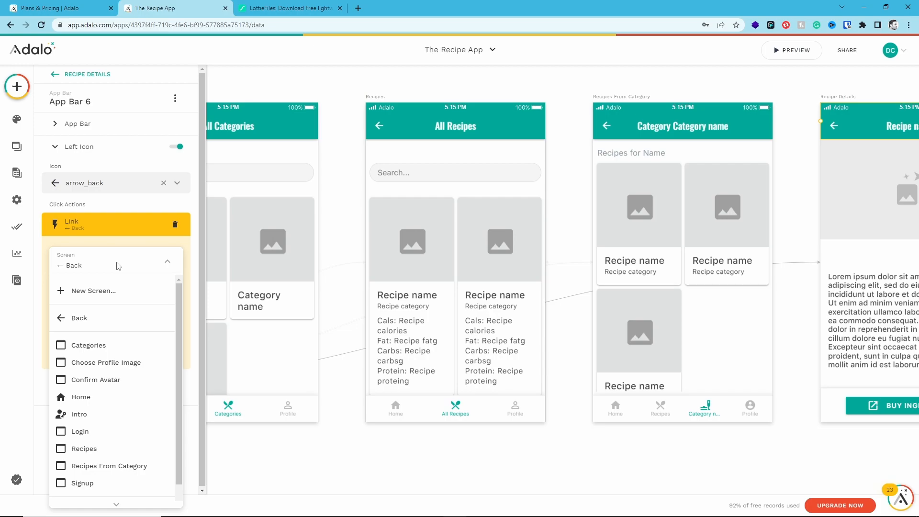
pyautogui.click(111, 450)
pyautogui.click(173, 391)
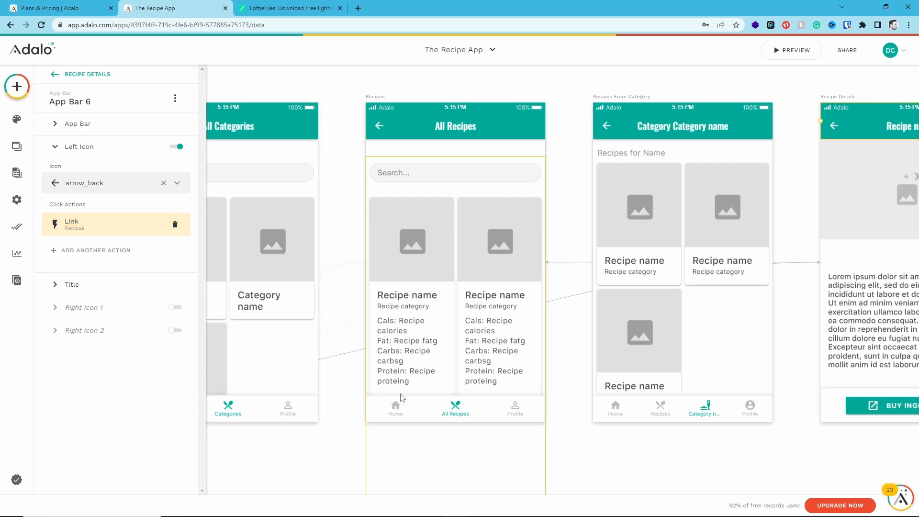
pyautogui.click(686, 490)
# Lengthen the Recipe Details screen downward and paste a copy of the Recipes From Category bottom navigation into it.
pyautogui.moveTo(770, 466); pyautogui.dragTo(429, 441)
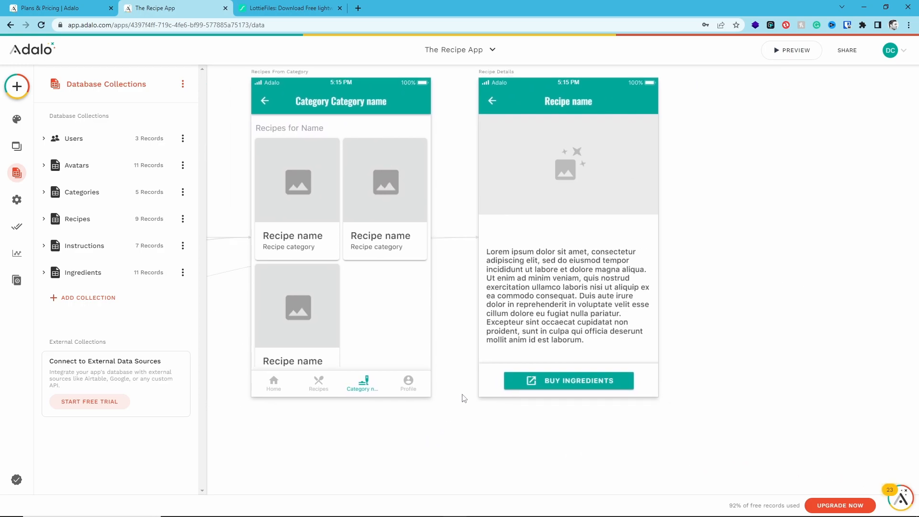
pyautogui.click(505, 73)
pyautogui.moveTo(591, 397); pyautogui.dragTo(586, 486)
pyautogui.click(402, 395)
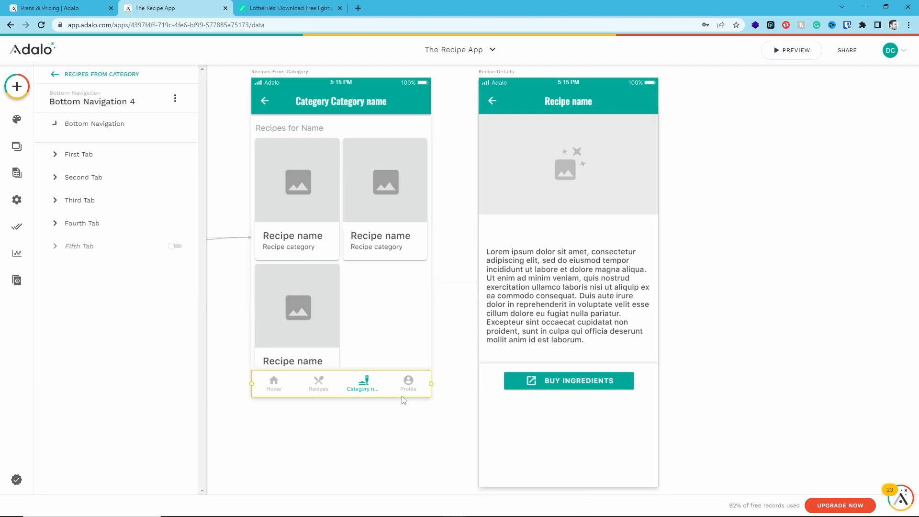
pyautogui.hotkey('ctrl', 'c')
pyautogui.hotkey('ctrl', 'v')
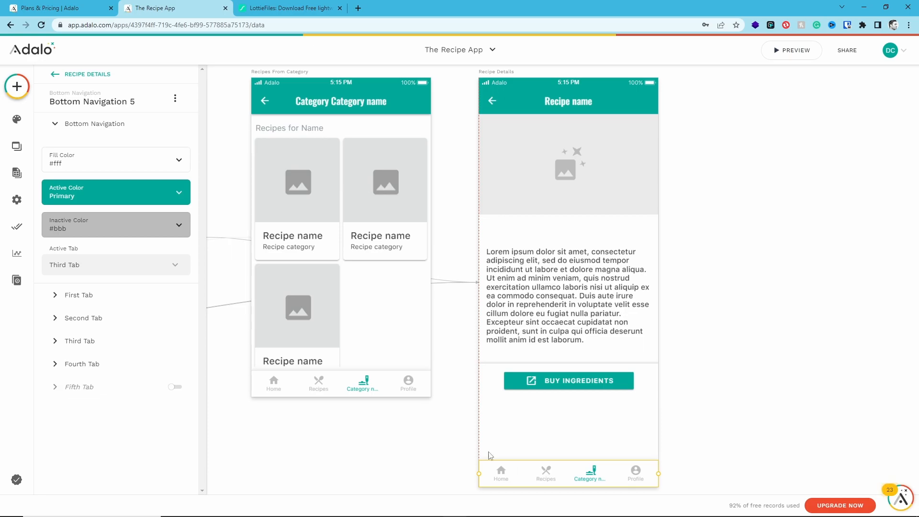
# Review the tabs of the Recipe Details bottom navigation and turn off the third tab with the category name.
pyautogui.click(98, 294)
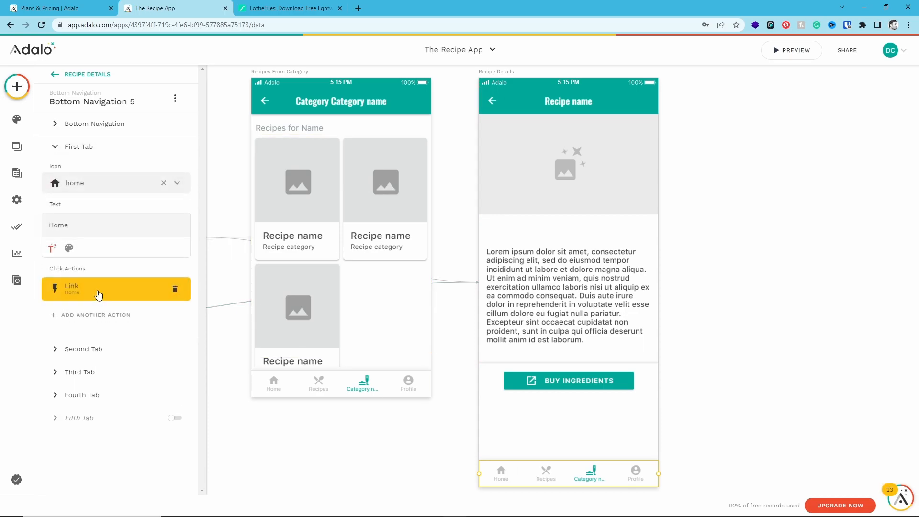
pyautogui.click(96, 349)
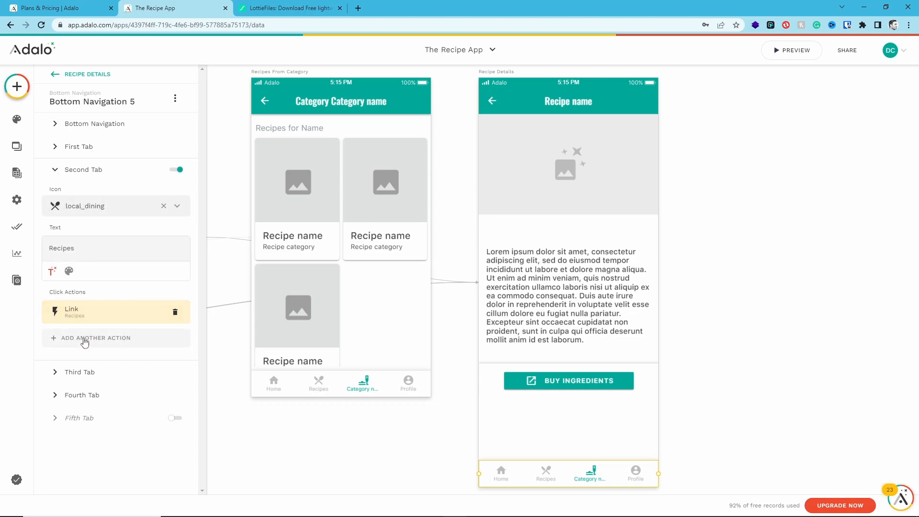
pyautogui.click(98, 372)
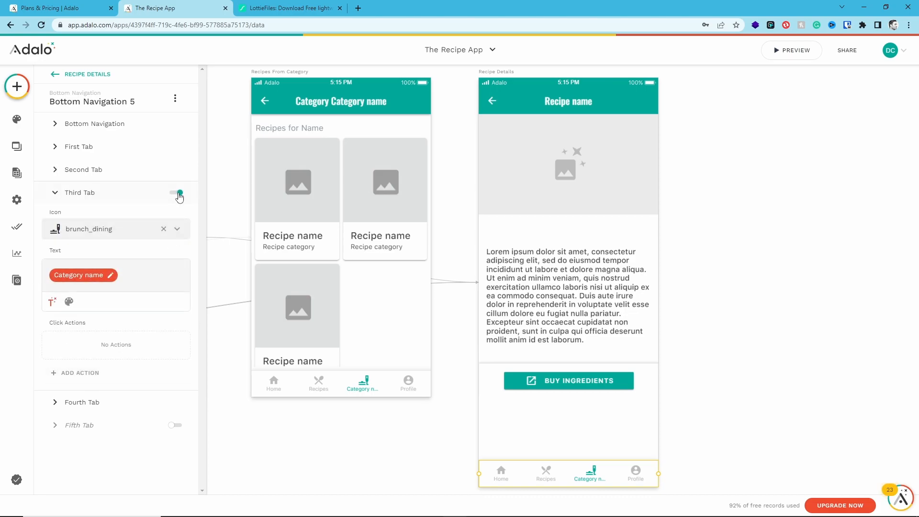
pyautogui.click(175, 192)
pyautogui.click(736, 403)
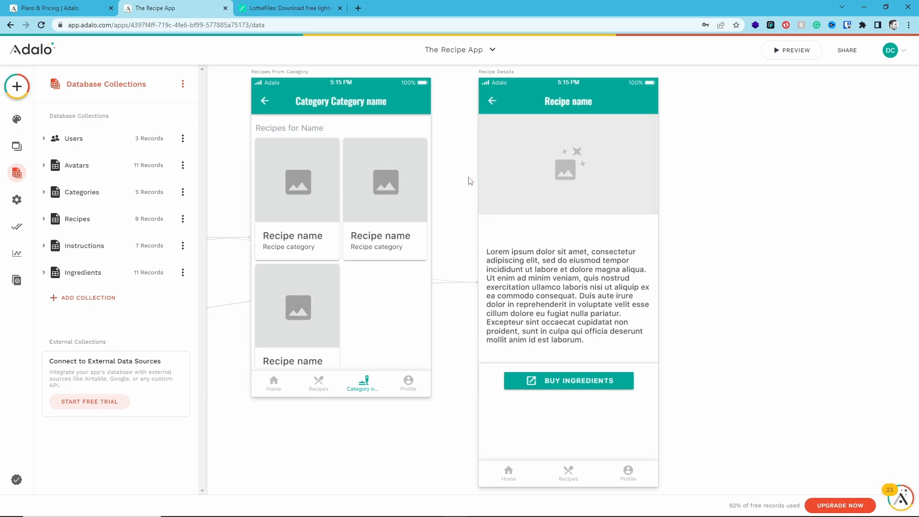
# Add a rectangle to the Recipe Details screen, widen it to the screen's full width and overlap it with the image's lower edge.
pyautogui.click(17, 87)
pyautogui.scroll(-2, 121, 259)
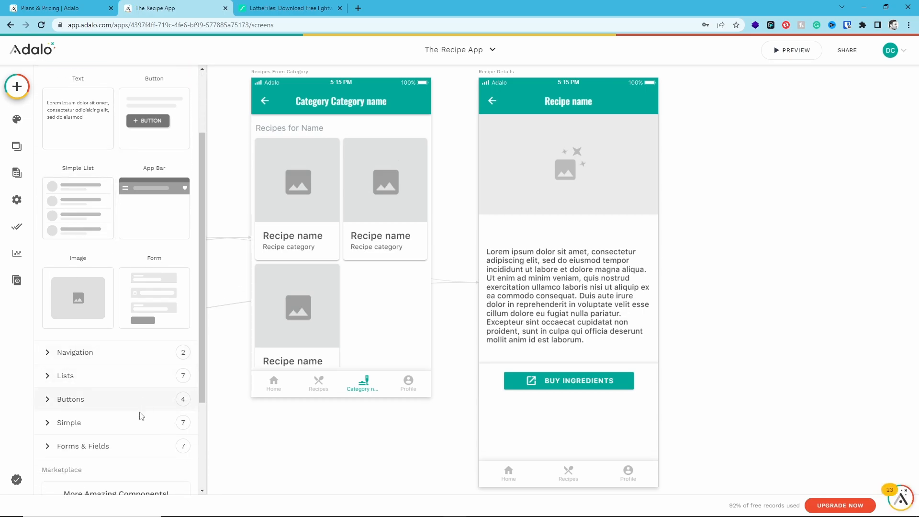
pyautogui.click(62, 423)
pyautogui.moveTo(126, 366); pyautogui.dragTo(561, 242)
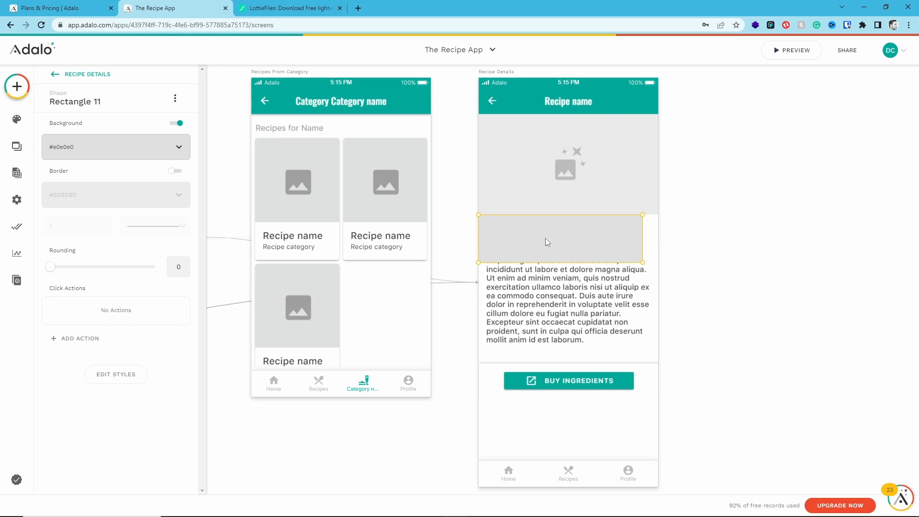
pyautogui.moveTo(642, 233); pyautogui.dragTo(655, 233)
pyautogui.moveTo(596, 233); pyautogui.dragTo(595, 223)
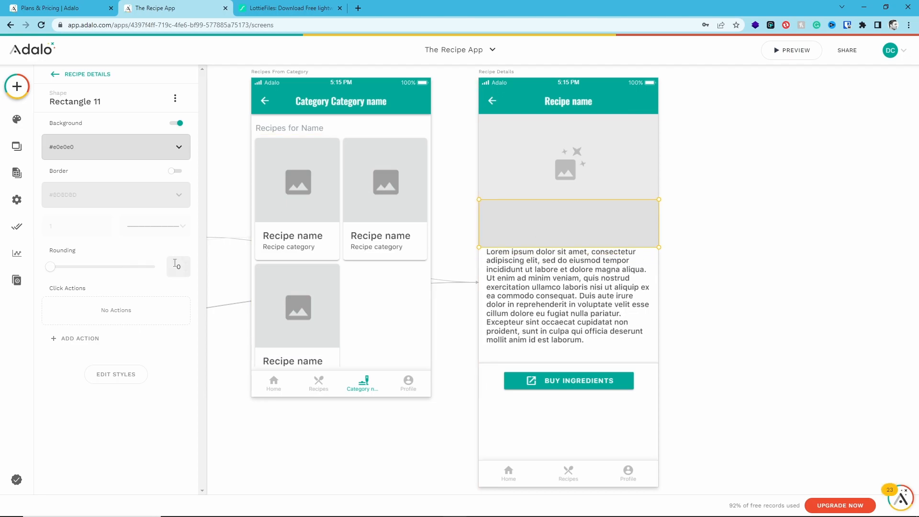
# Round the new rectangle's corners and set its background to the white Default Background color.
pyautogui.moveTo(61, 267); pyautogui.dragTo(101, 268)
pyautogui.click(100, 158)
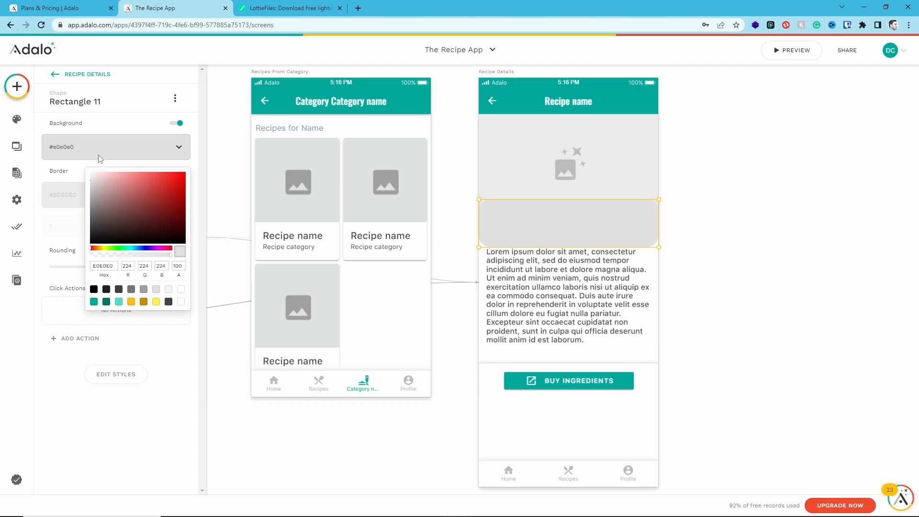
pyautogui.click(181, 290)
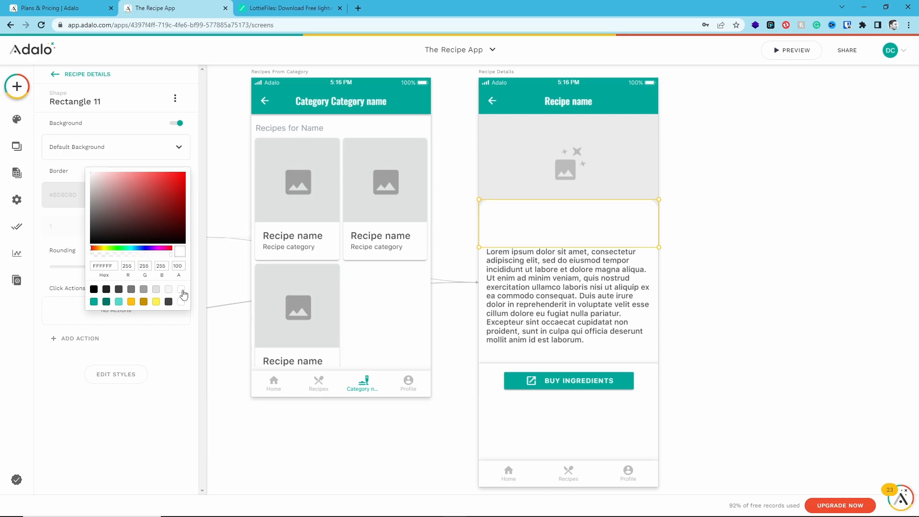
# Arrange the lorem ipsum text in front of the rounded rectangle.
pyautogui.click(577, 283)
pyautogui.click(175, 98)
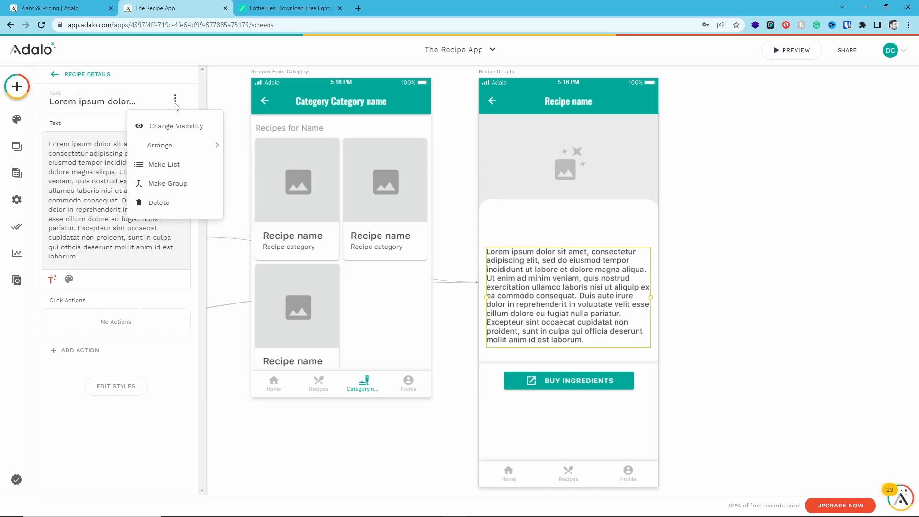
pyautogui.moveTo(184, 146)
pyautogui.click(231, 149)
pyautogui.moveTo(527, 277)
pyautogui.mouseDown()
pyautogui.moveTo(528, 231)
pyautogui.moveTo(528, 277)
pyautogui.mouseUp()
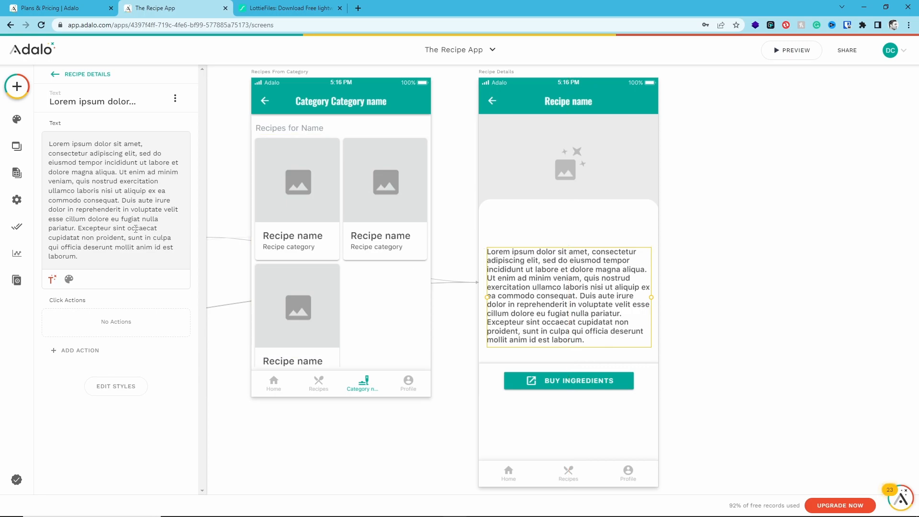
# Replace the lorem ipsum text with the current recipe's Name and fit the label, shortened, onto the upper part of the rounded rectangle.
pyautogui.hotkey('ctrl', 'a')
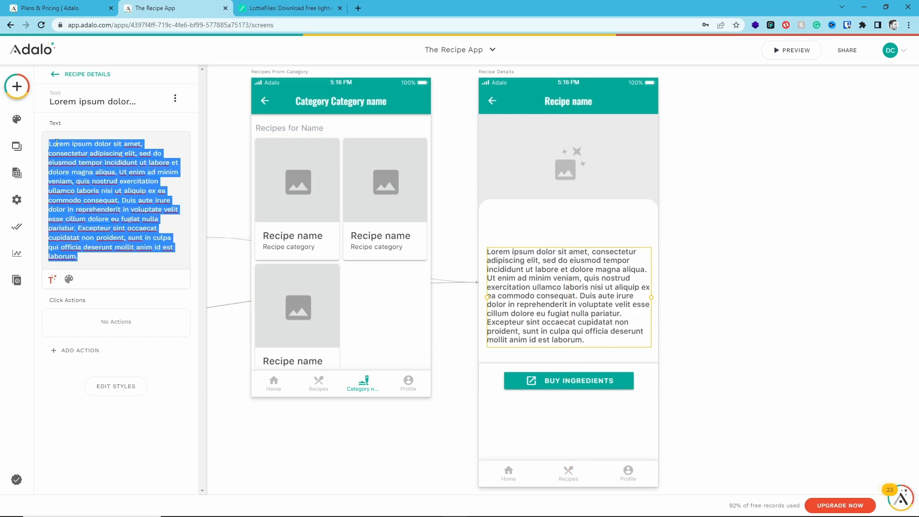
pyautogui.press('BackSpace')
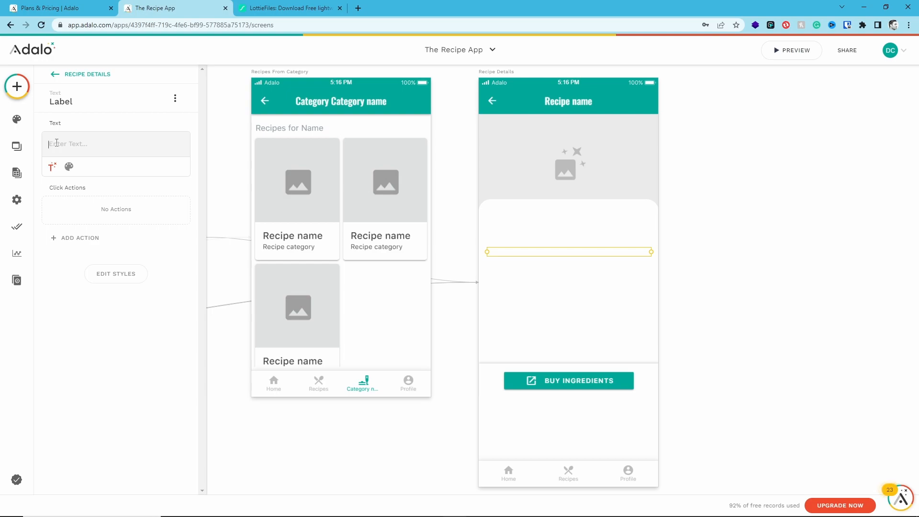
pyautogui.click(52, 166)
pyautogui.moveTo(165, 197)
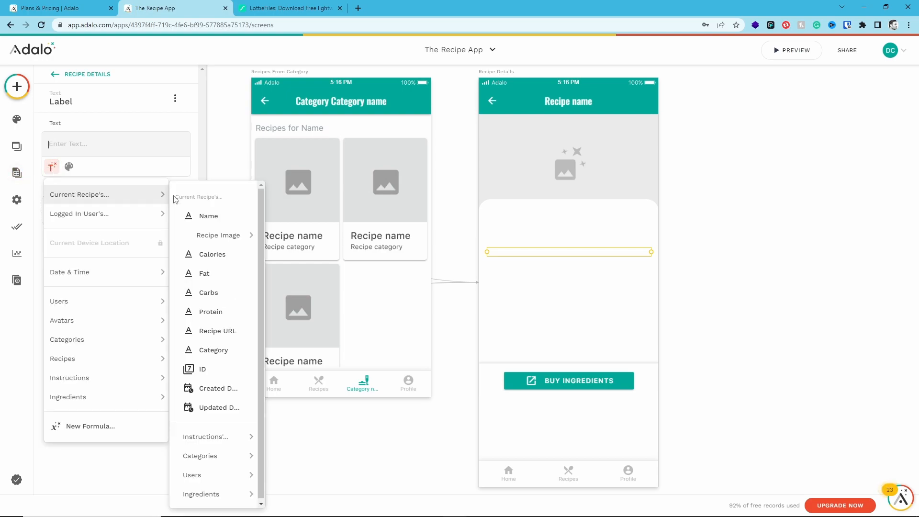
pyautogui.click(209, 215)
pyautogui.moveTo(495, 257); pyautogui.dragTo(513, 215)
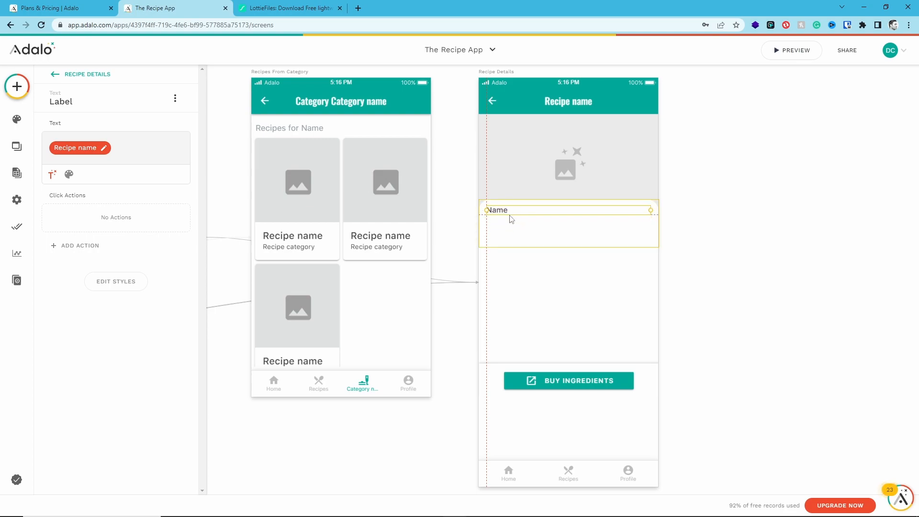
pyautogui.moveTo(650, 209); pyautogui.dragTo(598, 209)
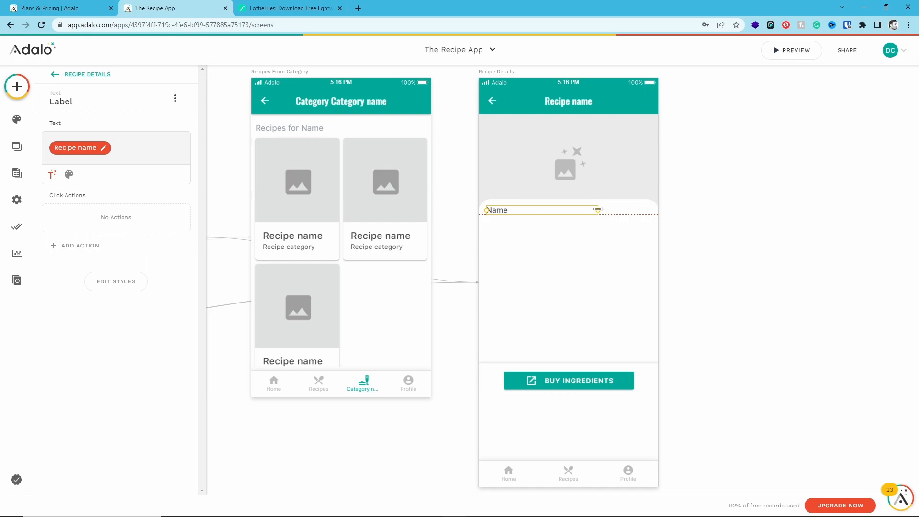
# Add an Icon component to the Recipe Details screen and place it at the far end of the recipe name's row.
pyautogui.click(17, 86)
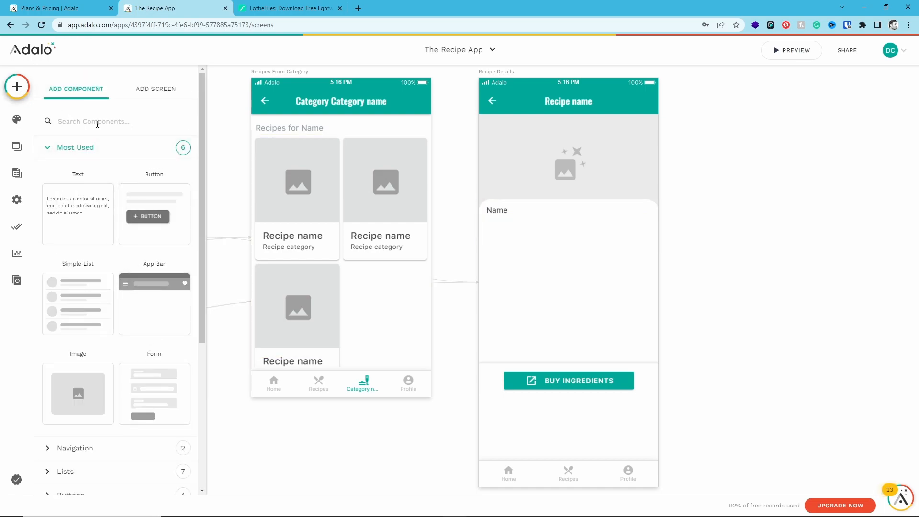
pyautogui.write('ico')
pyautogui.moveTo(78, 209); pyautogui.dragTo(515, 216)
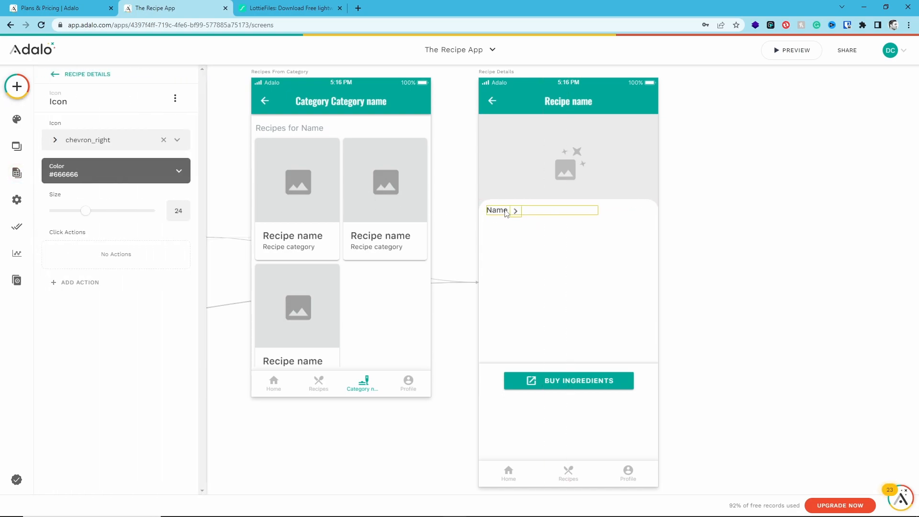
pyautogui.moveTo(517, 212); pyautogui.dragTo(643, 211)
# Change the new icon beside the recipe name to bookmark_border.
pyautogui.click(164, 139)
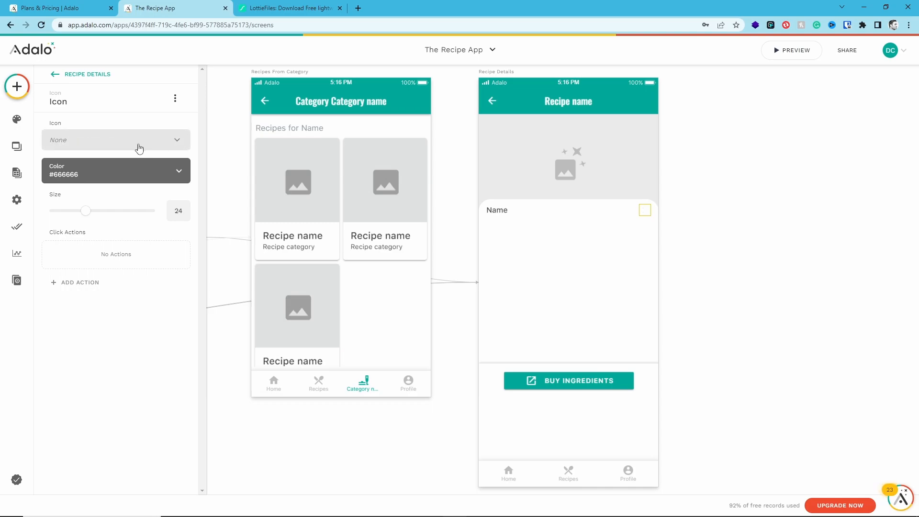
pyautogui.click(139, 148)
pyautogui.write('boo')
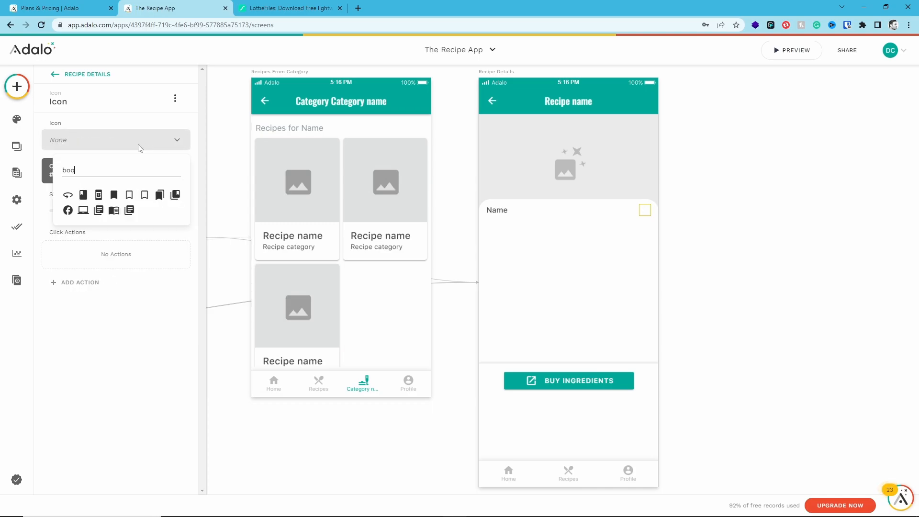
pyautogui.click(128, 196)
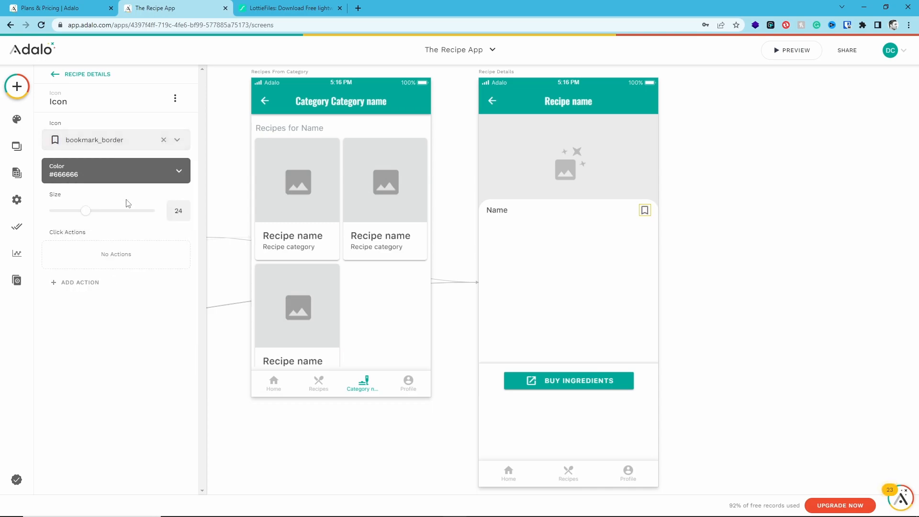
pyautogui.click(712, 235)
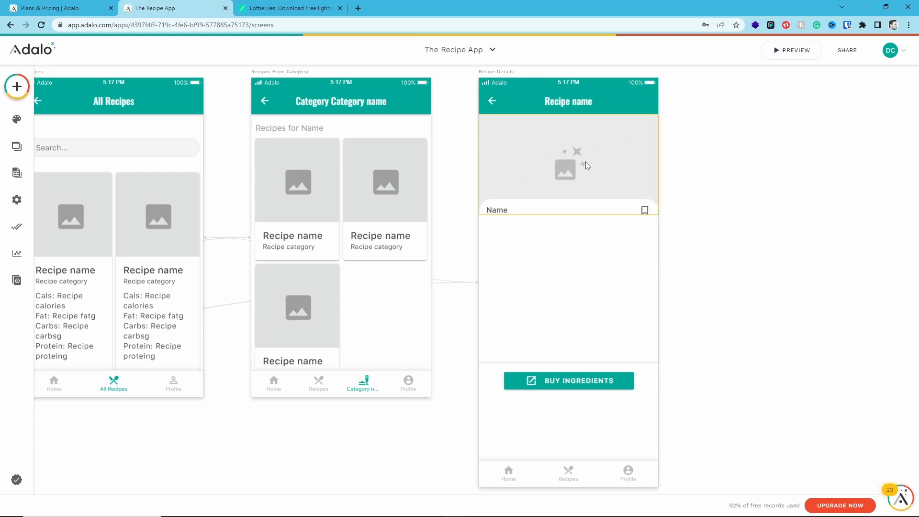
# Check the text source of the name label and the source and cropping settings of the recipe image.
pyautogui.click(500, 211)
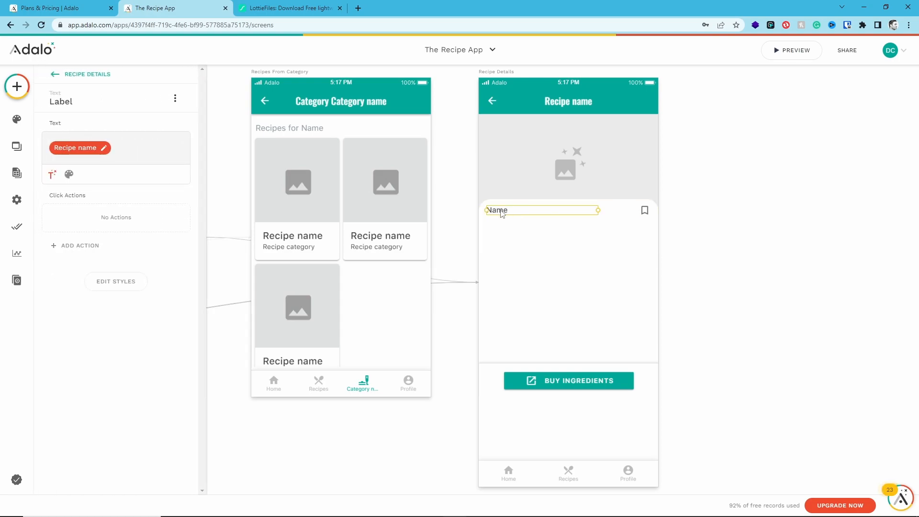
pyautogui.click(543, 134)
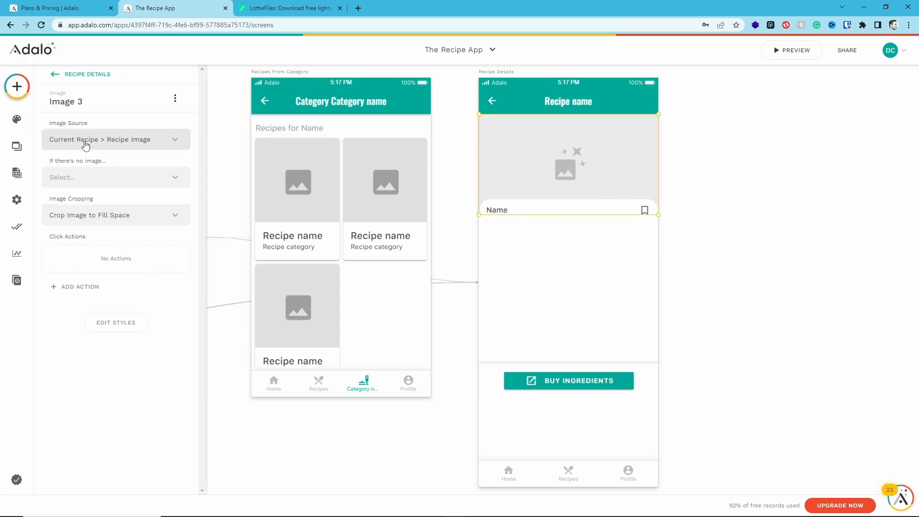
pyautogui.click(46, 215)
pyautogui.click(699, 240)
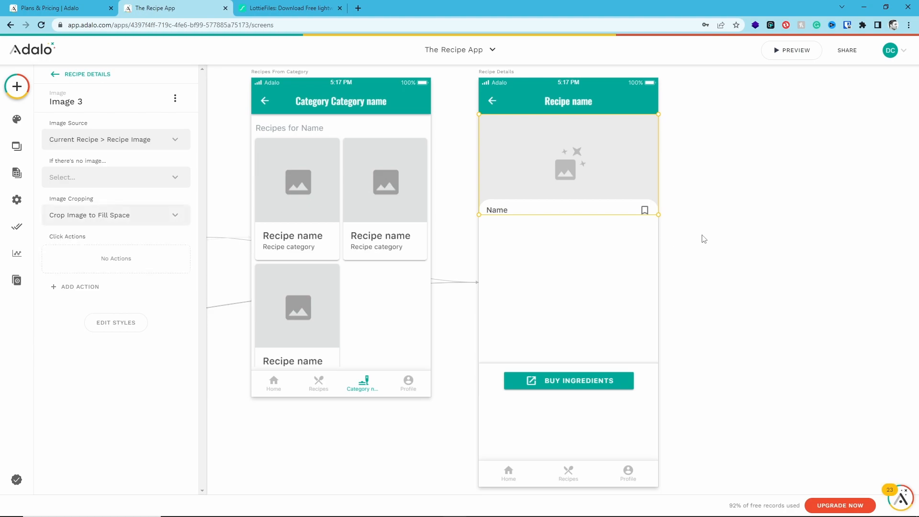
# Add a line directly below the Name text on the Recipe Details screen.
pyautogui.click(767, 214)
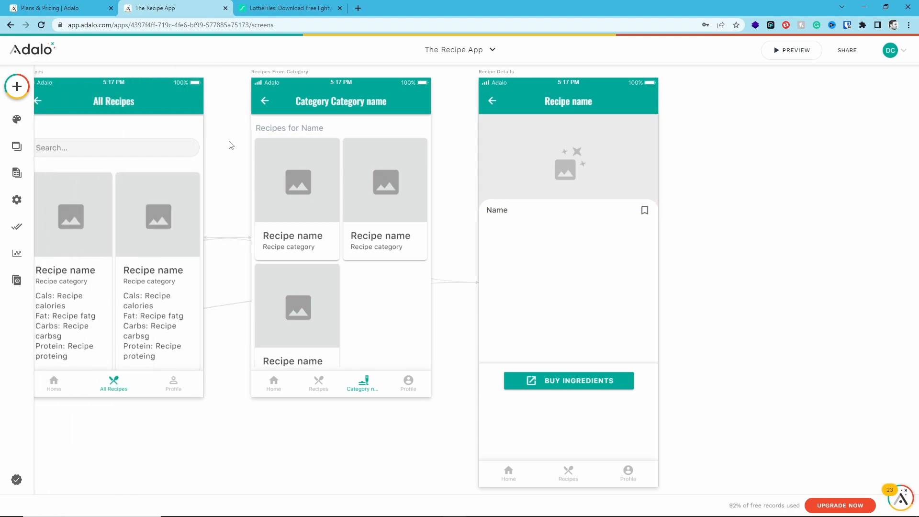
pyautogui.click(16, 86)
pyautogui.scroll(-4, 108, 236)
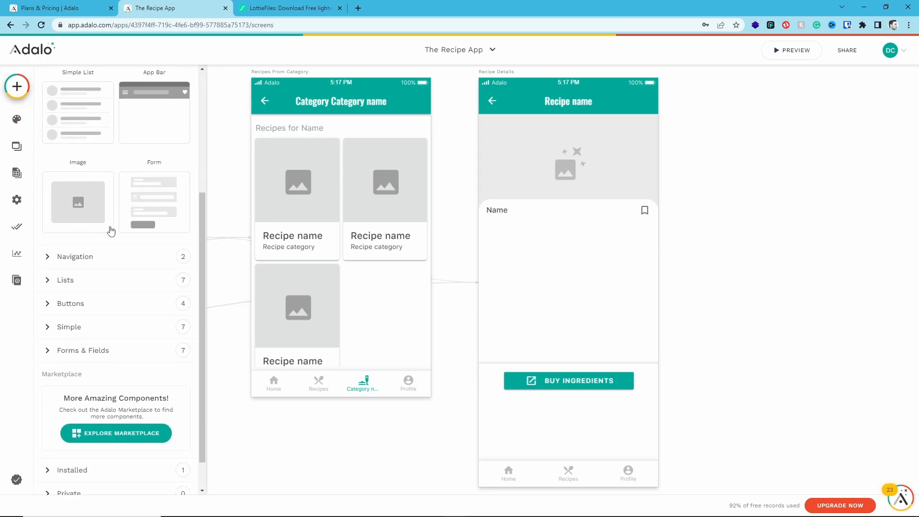
pyautogui.click(56, 329)
pyautogui.scroll(-4, 113, 311)
pyautogui.moveTo(78, 379); pyautogui.dragTo(568, 231)
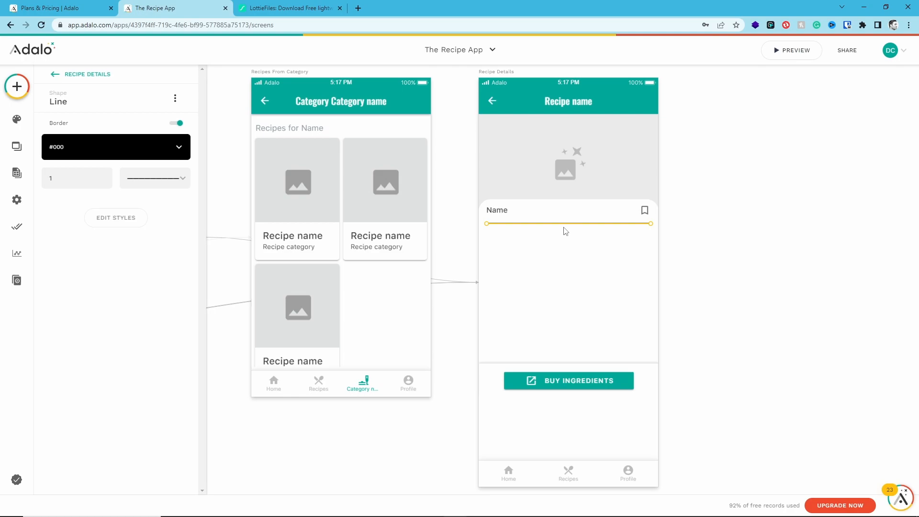
pyautogui.click(725, 220)
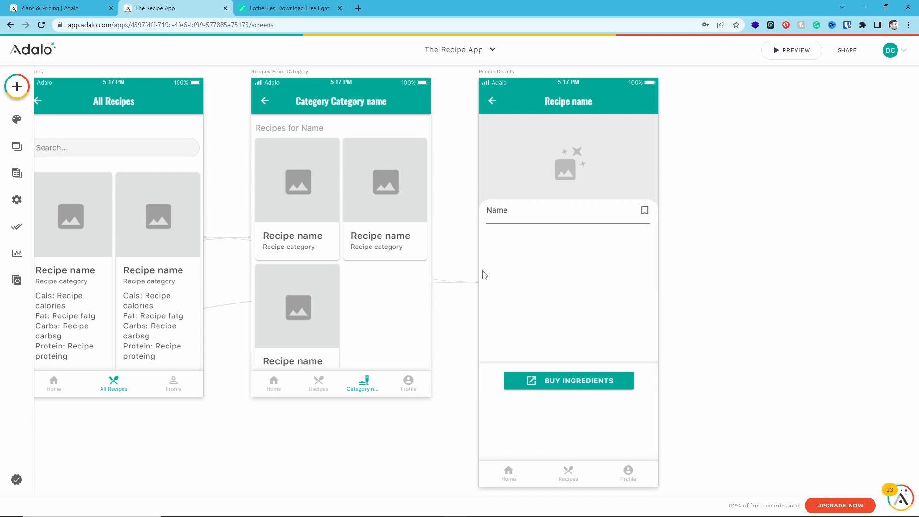
# Add a rectangle below the line on Recipe Details and shrink it to a small tag about 28 high, aligned with the line's start.
pyautogui.click(17, 86)
pyautogui.scroll(-5, 148, 306)
pyautogui.click(61, 296)
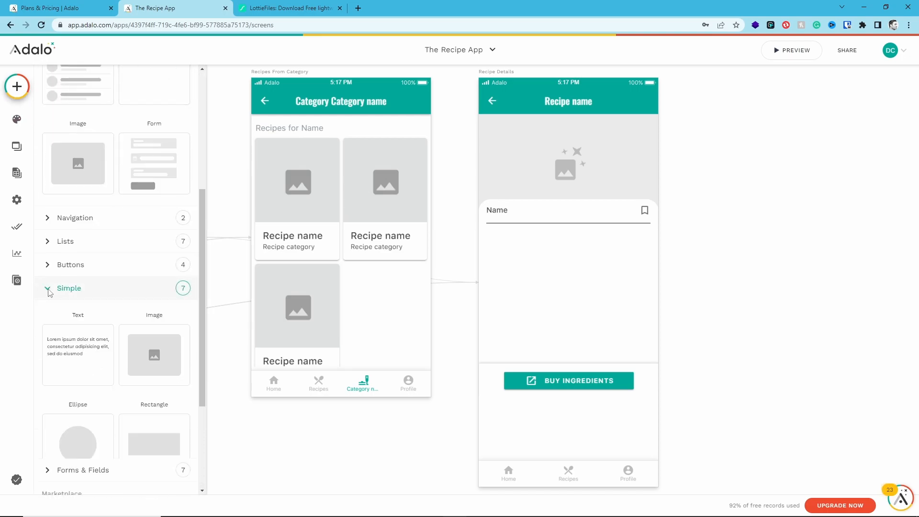
pyautogui.moveTo(126, 432); pyautogui.dragTo(568, 276)
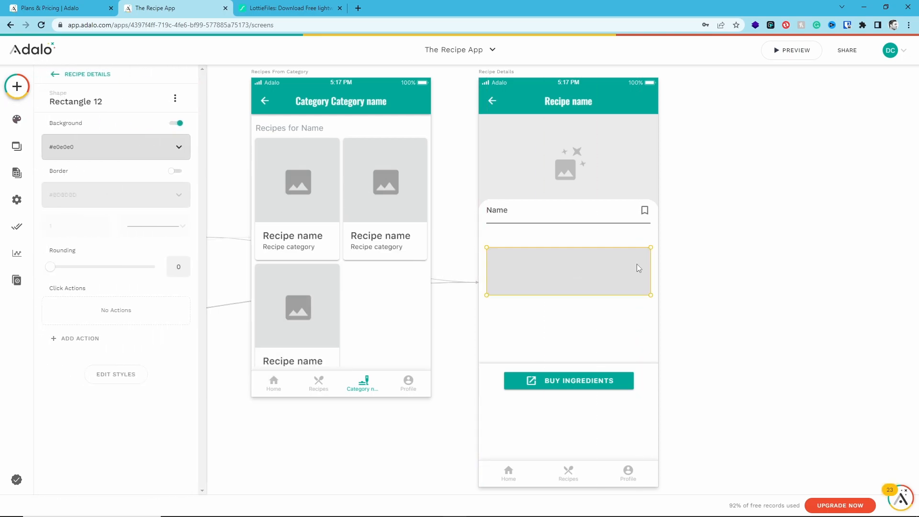
pyautogui.moveTo(647, 260); pyautogui.dragTo(505, 260)
# Set the small rectangle's width to 70 and its rounding to 14.
pyautogui.click(133, 373)
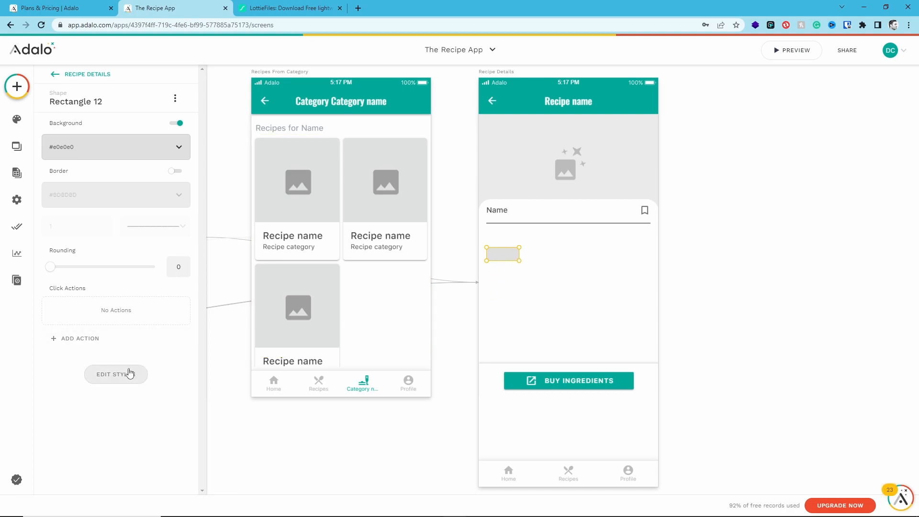
pyautogui.scroll(-1, 143, 356)
pyautogui.doubleClick(116, 407)
pyautogui.write('70')
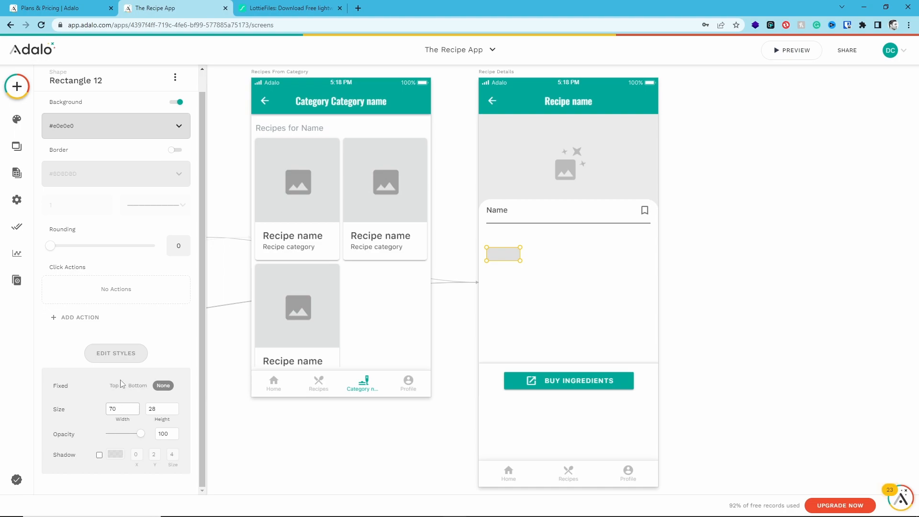
pyautogui.moveTo(50, 246); pyautogui.dragTo(173, 246)
pyautogui.click(572, 254)
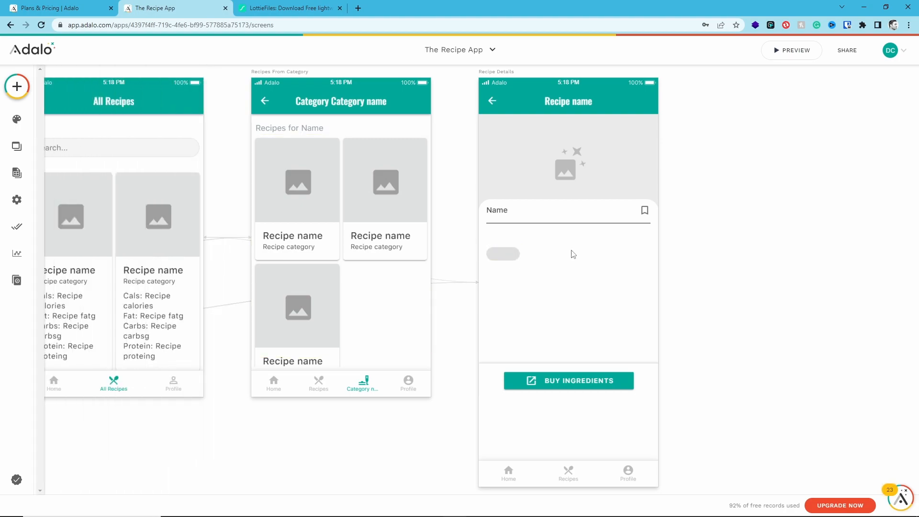
# Move the rounded tag up to sit just below the line.
pyautogui.click(502, 254)
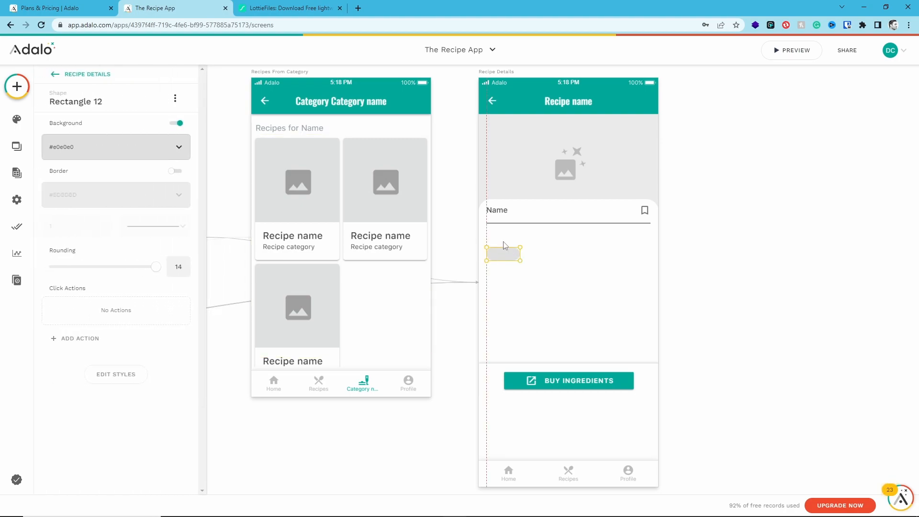
pyautogui.moveTo(500, 258); pyautogui.dragTo(501, 245)
pyautogui.click(549, 237)
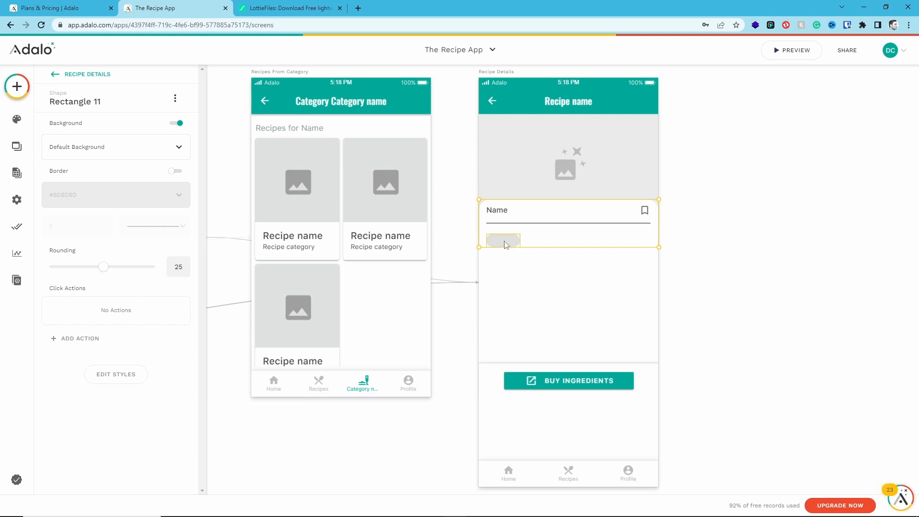
# Place three copies of the rounded tag in the same row, spreading all four across the line's width.
pyautogui.moveTo(505, 245); pyautogui.dragTo(614, 247)
pyautogui.click(670, 267)
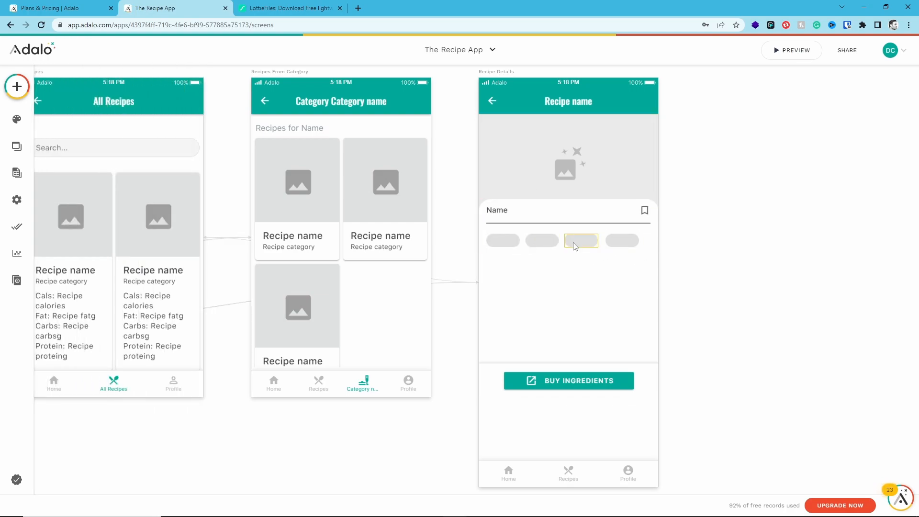
pyautogui.moveTo(623, 251); pyautogui.dragTo(592, 246)
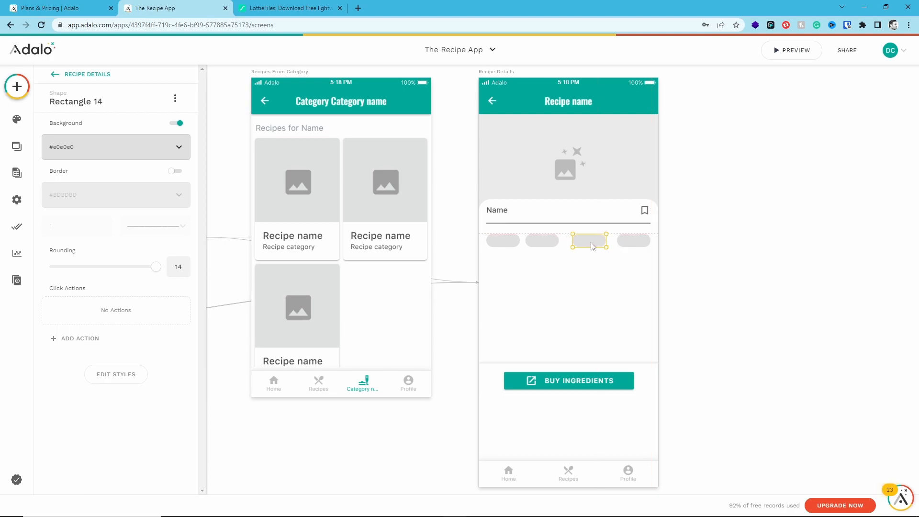
pyautogui.click(541, 242)
# Group the four rounded tags and open the first tag's properties within the group.
pyautogui.click(503, 240)
pyautogui.keyDown('shift'); pyautogui.click(541, 240); pyautogui.keyUp('shift')
pyautogui.keyDown('shift'); pyautogui.click(581, 239); pyautogui.keyUp('shift')
pyautogui.keyDown('shift'); pyautogui.click(639, 243); pyautogui.keyUp('shift')
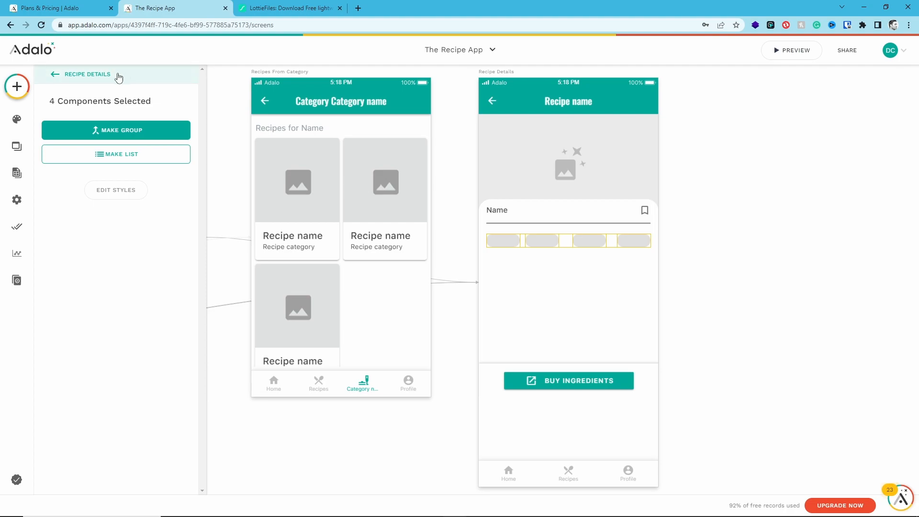
pyautogui.click(113, 134)
pyautogui.click(175, 98)
pyautogui.moveTo(185, 145)
pyautogui.click(79, 146)
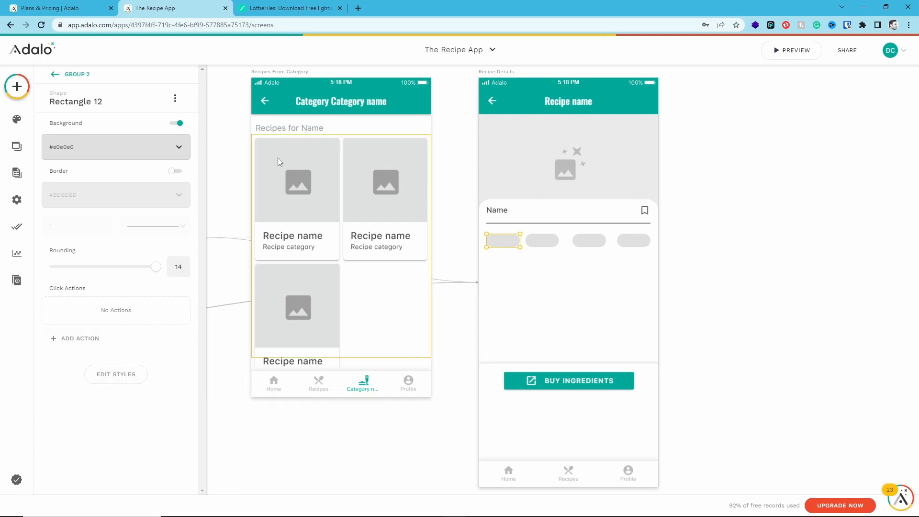
# Shift the second tag slightly toward the third to even out the spacing in the row.
pyautogui.moveTo(536, 244); pyautogui.dragTo(542, 244)
pyautogui.click(563, 261)
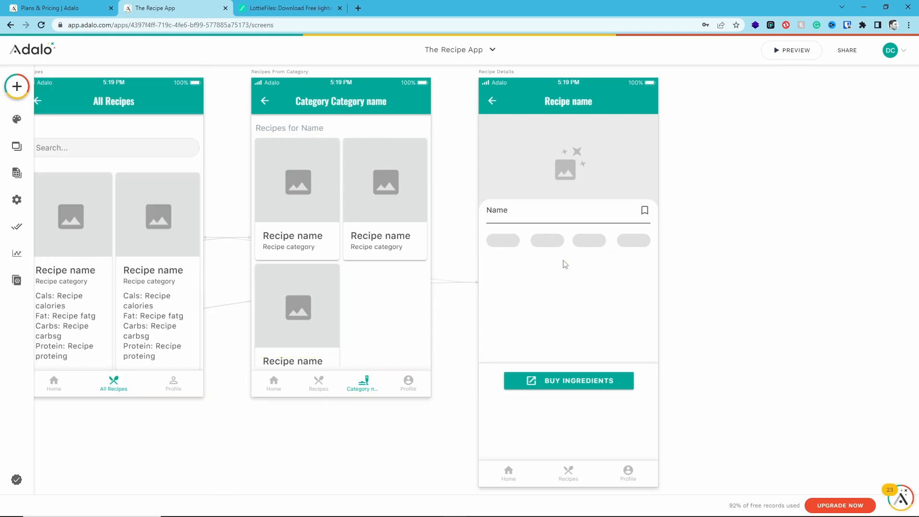
pyautogui.click(593, 245)
# Set the first tag's background to the amber theme colour.
pyautogui.click(507, 240)
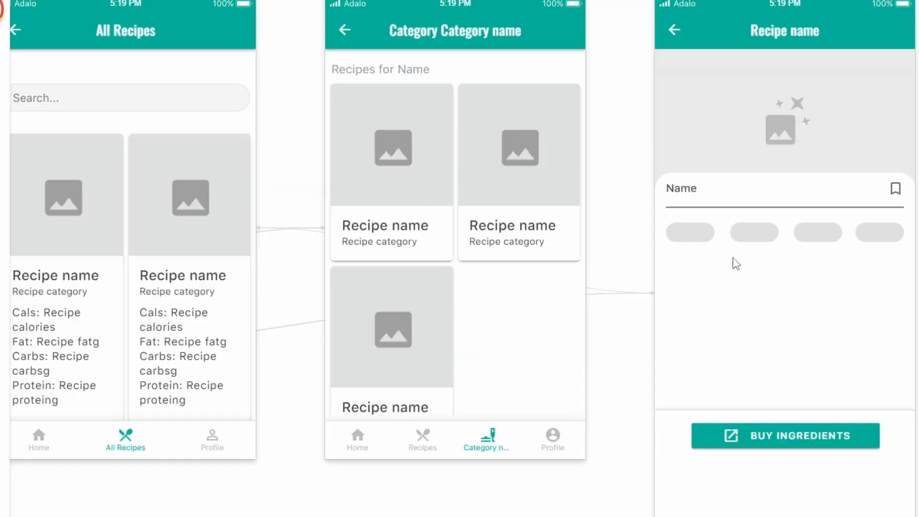
pyautogui.click(150, 155)
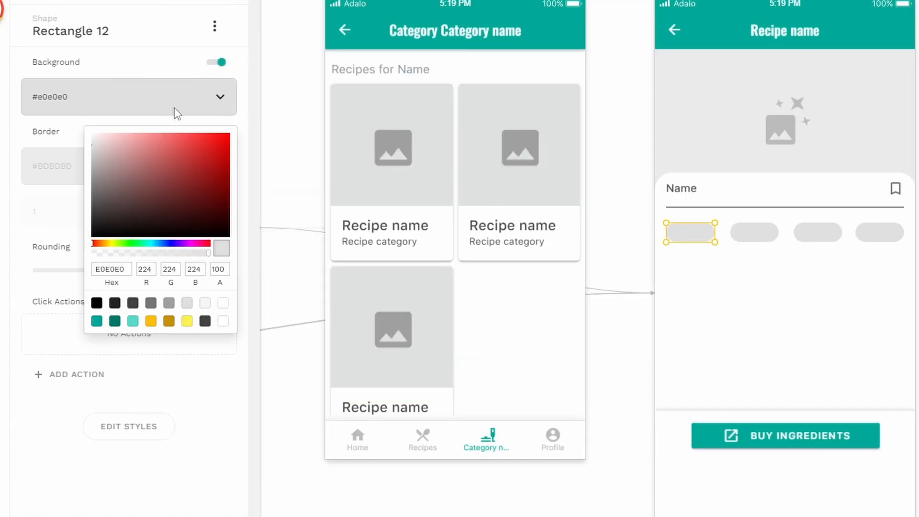
pyautogui.click(150, 322)
# Set the third tag's background to Primary Light.
pyautogui.click(755, 233)
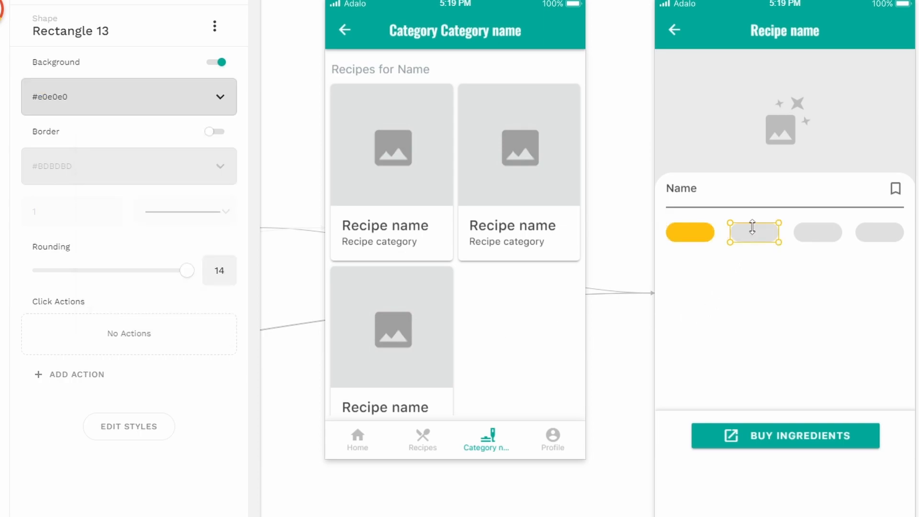
pyautogui.click(77, 101)
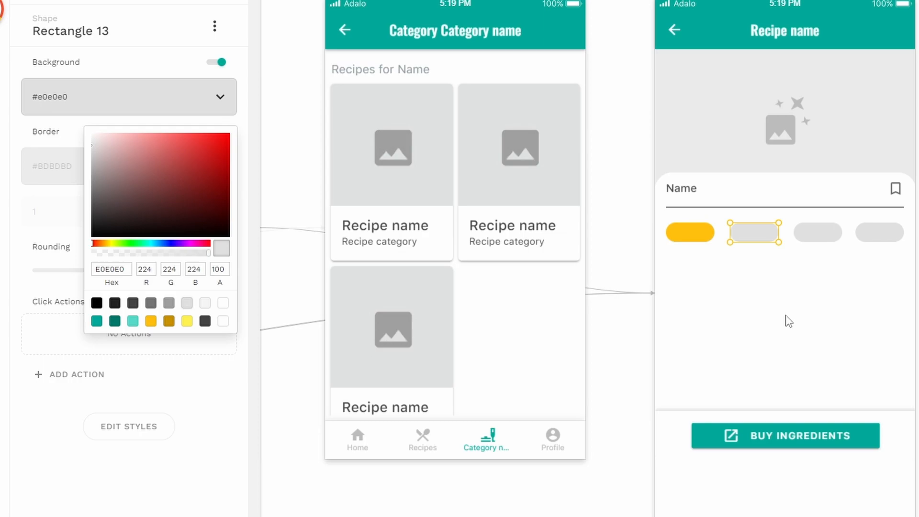
pyautogui.click(829, 238)
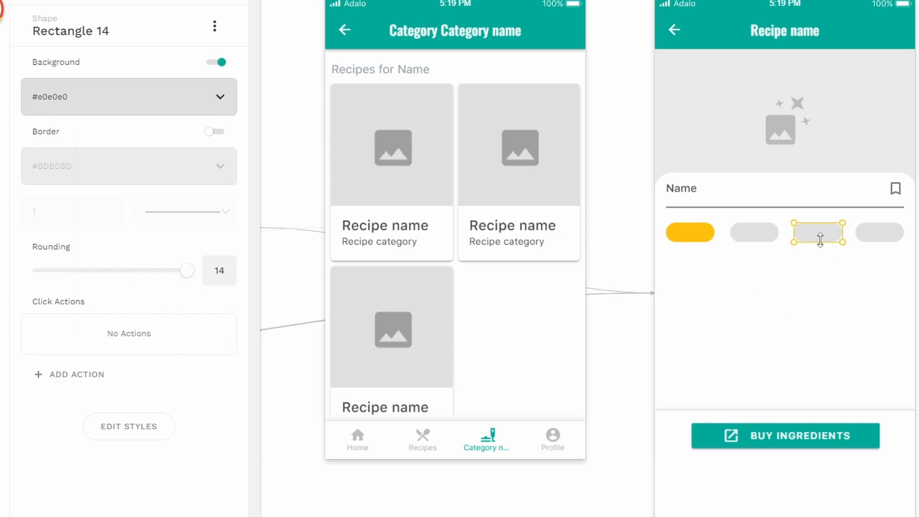
pyautogui.click(189, 102)
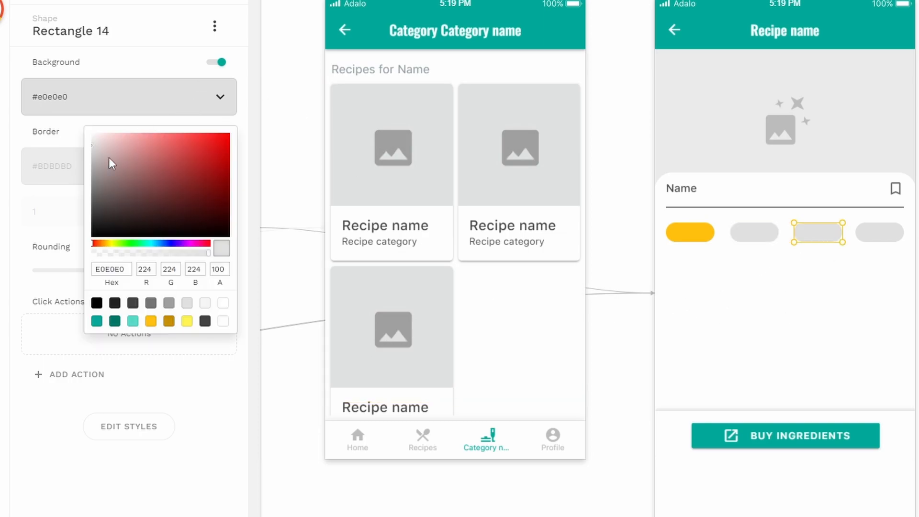
pyautogui.click(133, 321)
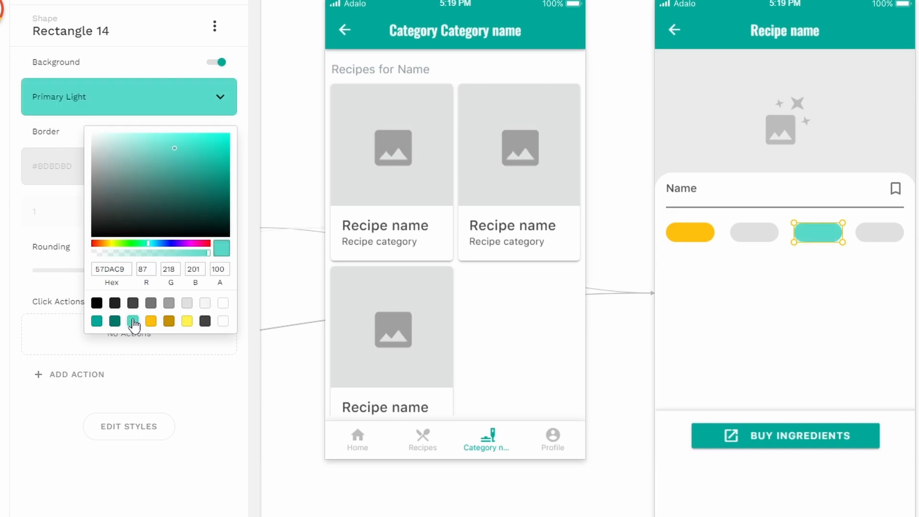
# Set the fourth tag's background to the grey #9e9e9e.
pyautogui.click(871, 237)
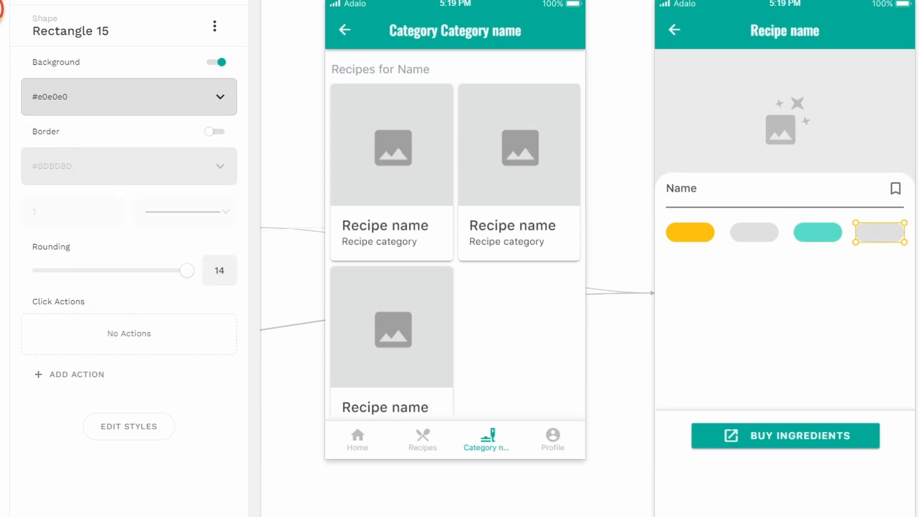
pyautogui.click(172, 106)
pyautogui.click(168, 303)
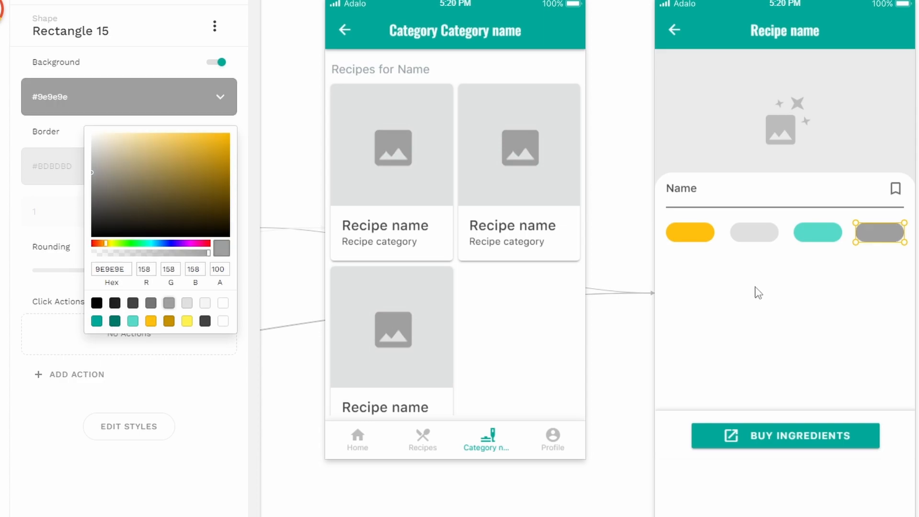
pyautogui.click(769, 288)
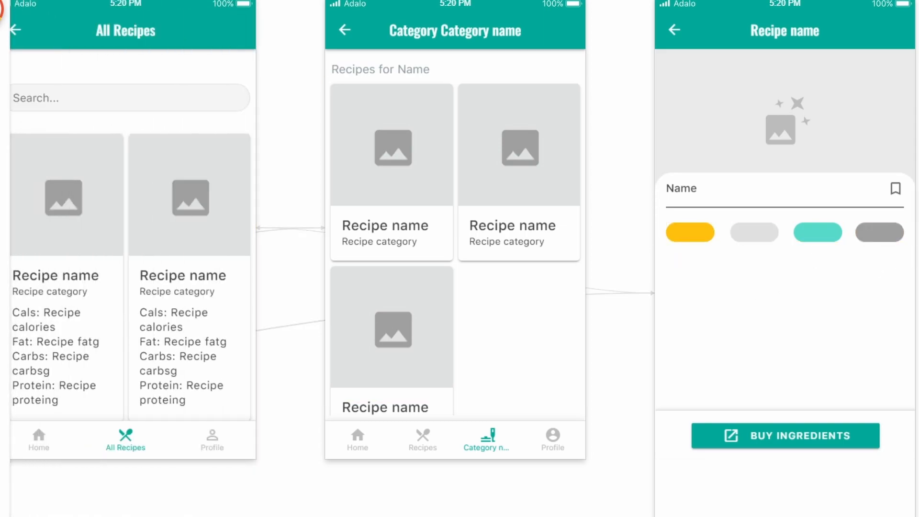
# Add a text element below the amber tag and set its font size to 12.
pyautogui.click(2, 10)
pyautogui.moveTo(91, 206); pyautogui.dragTo(713, 268)
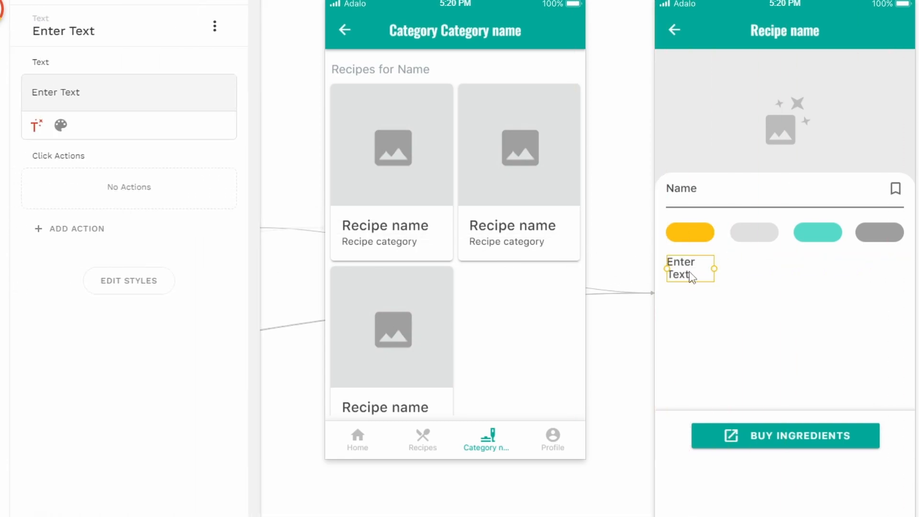
pyautogui.click(60, 125)
pyautogui.click(182, 130)
pyautogui.press('Down')
pyautogui.press('Down')
pyautogui.press('Down')
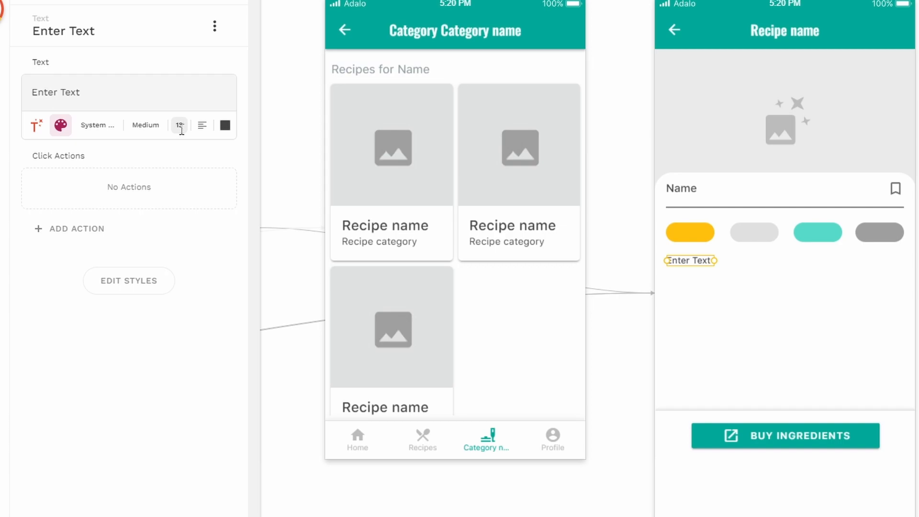
pyautogui.press('Down')
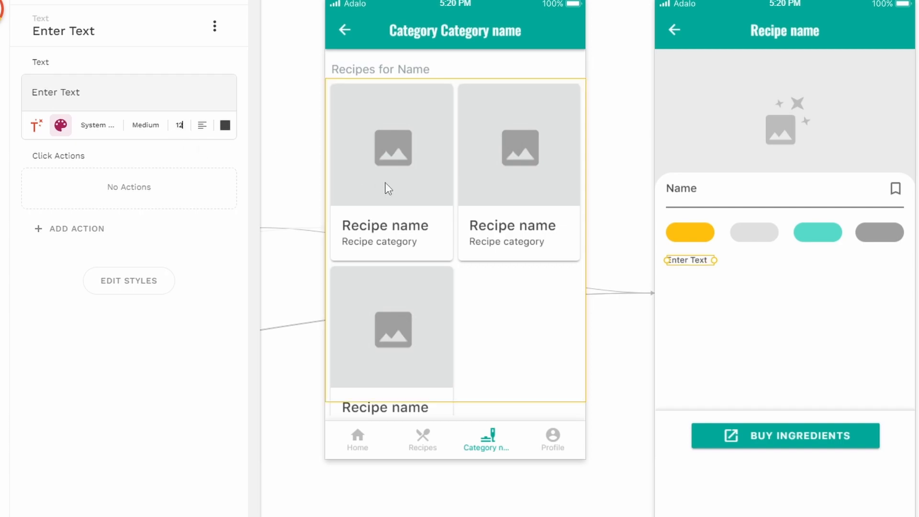
# Move the small text element onto the amber tag, centred vertically within it.
pyautogui.moveTo(679, 262); pyautogui.dragTo(679, 236)
pyautogui.rightClick(679, 237)
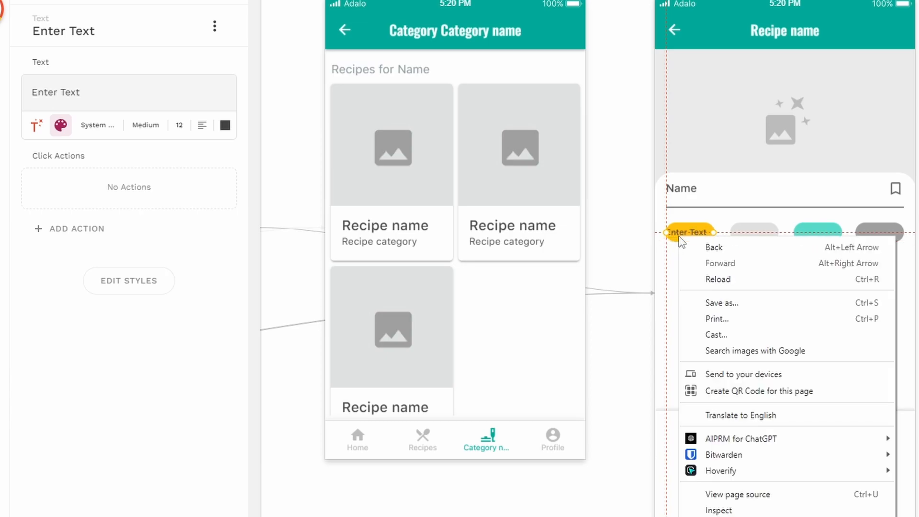
pyautogui.click(674, 241)
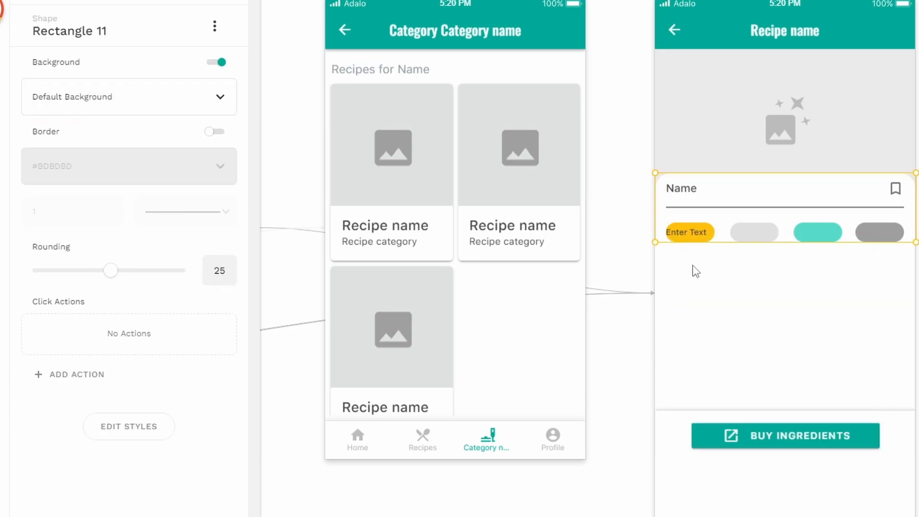
# Centre-align the text on the amber tag.
pyautogui.click(691, 232)
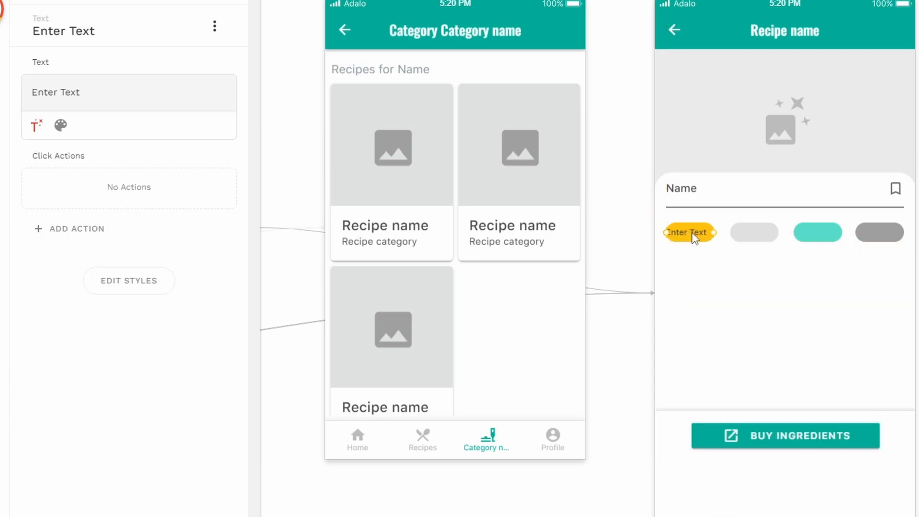
pyautogui.click(60, 125)
pyautogui.click(202, 125)
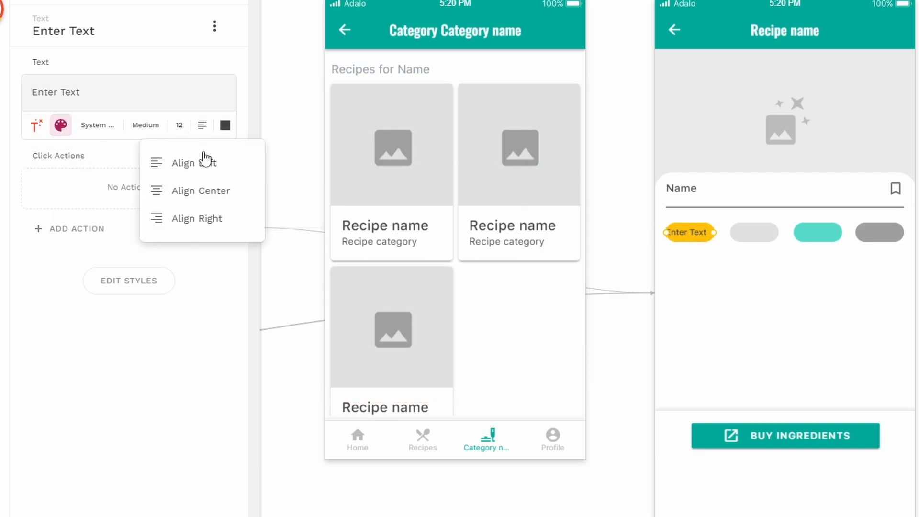
pyautogui.click(201, 190)
# Replace the amber tag's placeholder text with the current recipe's Calories value followed by " Cals".
pyautogui.tripleClick(77, 93)
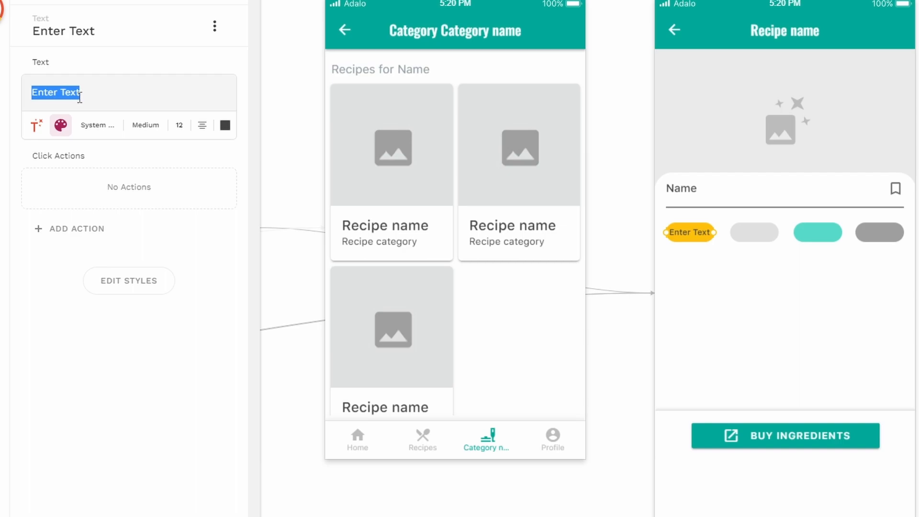
pyautogui.press('BackSpace')
pyautogui.click(36, 125)
pyautogui.moveTo(98, 175)
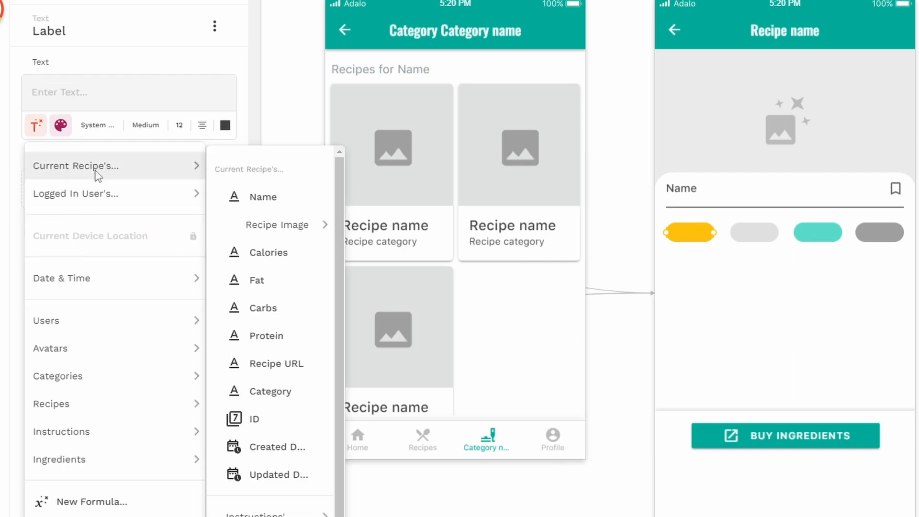
pyautogui.click(293, 254)
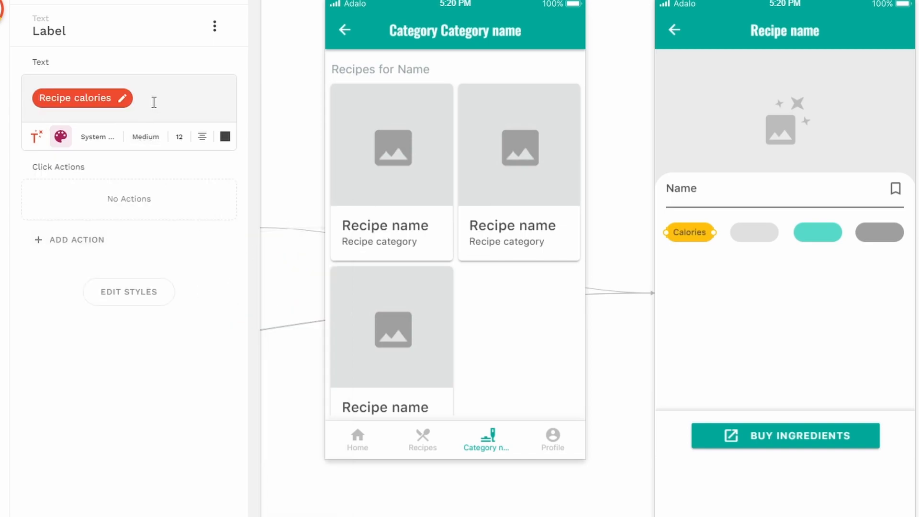
pyautogui.write('Cals')
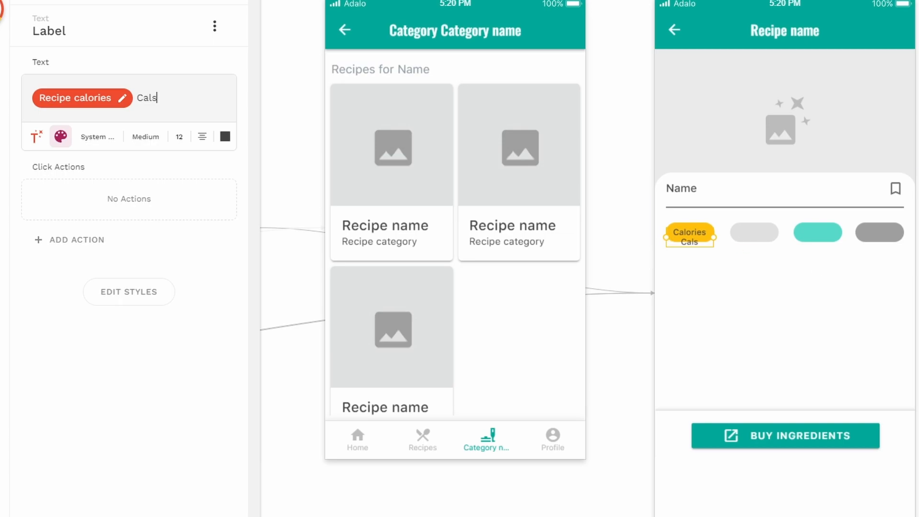
pyautogui.press('Down')
pyautogui.click(683, 268)
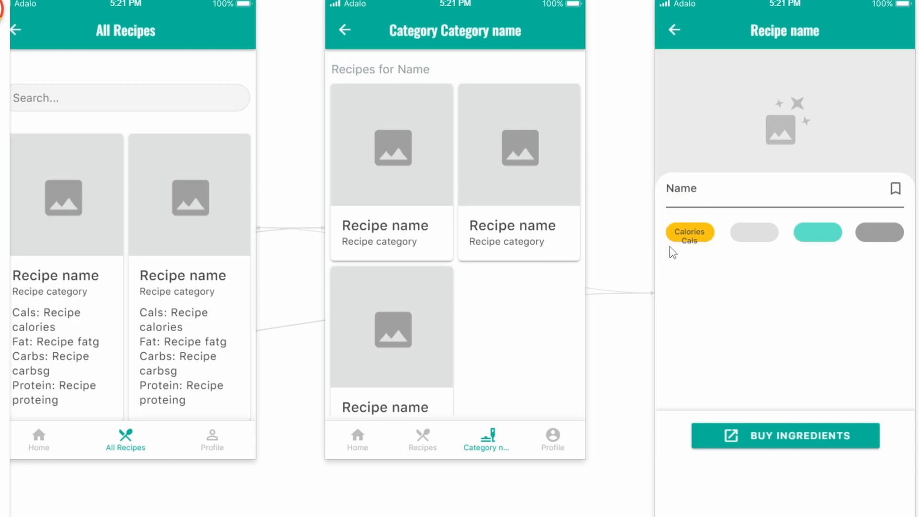
# Duplicate the amber tag's calories text onto the light grey tag beside it.
pyautogui.scroll(2, 672, 247)
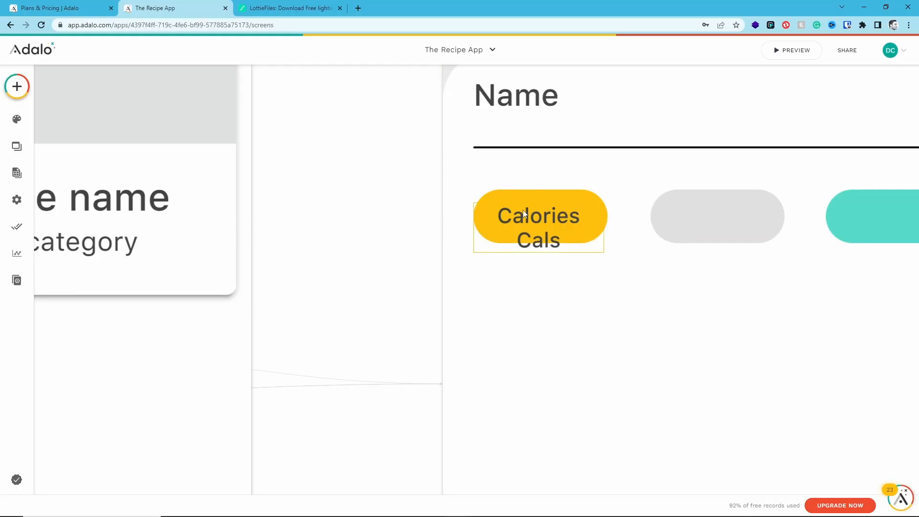
pyautogui.scroll(-5, 512, 287)
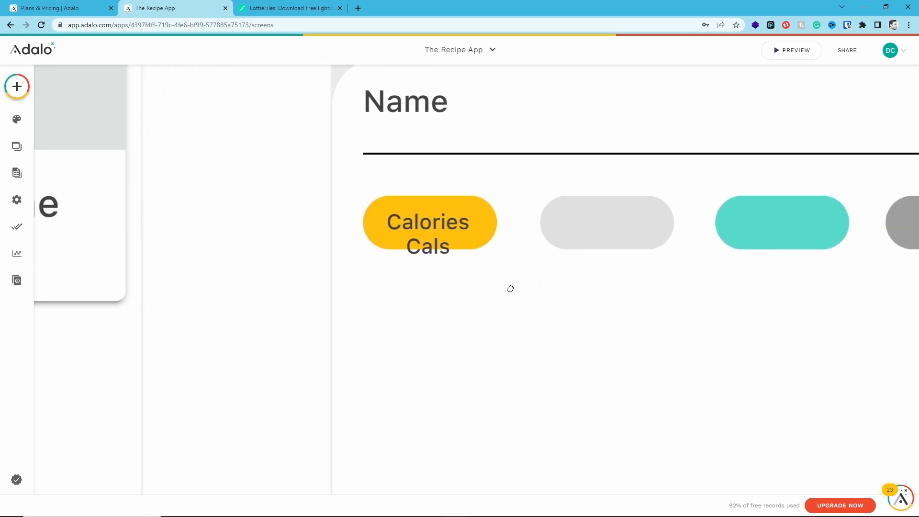
pyautogui.scroll(5, 493, 296)
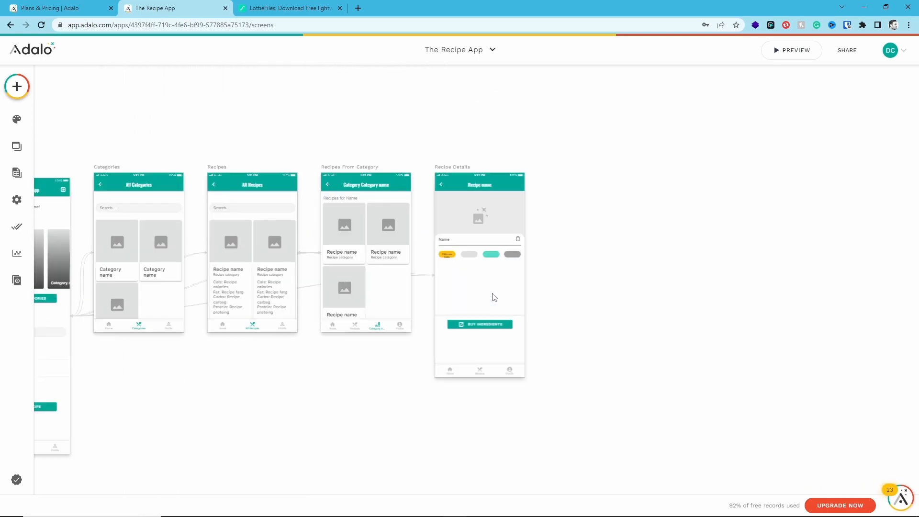
pyautogui.scroll(2, 479, 262)
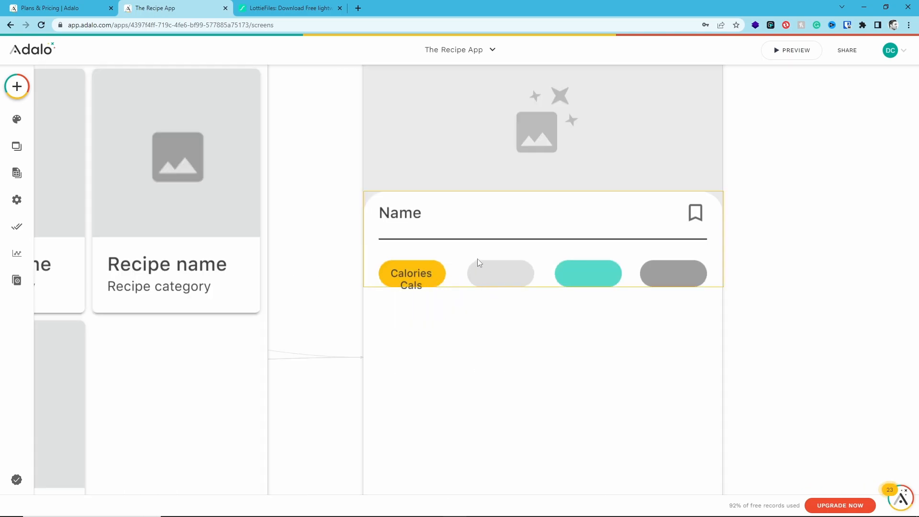
pyautogui.click(410, 280)
pyautogui.moveTo(410, 280); pyautogui.dragTo(496, 282)
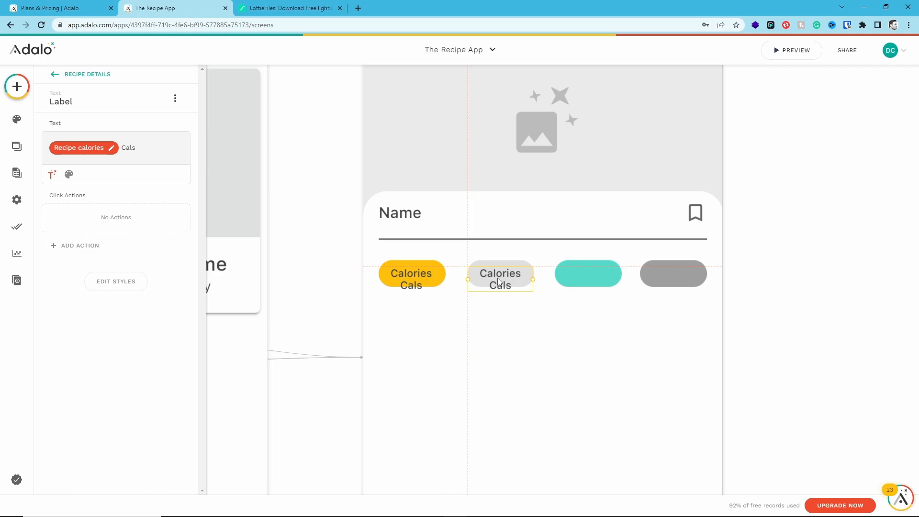
# Replace the light grey tag's text with the current recipe's Fat value followed by "g Fat".
pyautogui.doubleClick(135, 147)
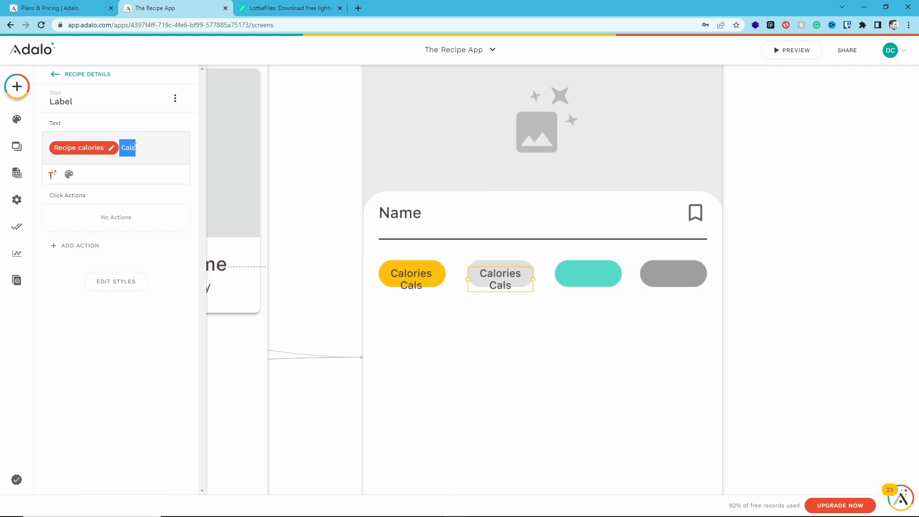
pyautogui.press('BackSpace')
pyautogui.press('BackSpace')
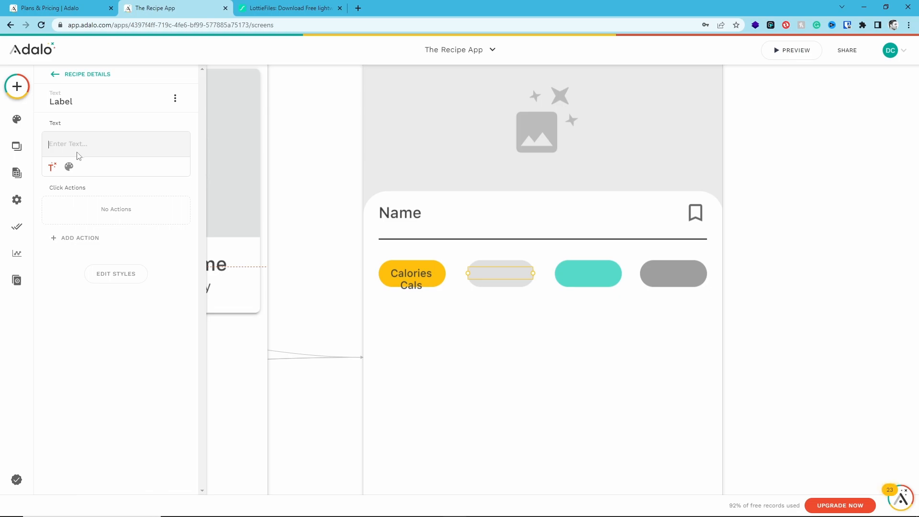
pyautogui.click(52, 166)
pyautogui.moveTo(73, 201)
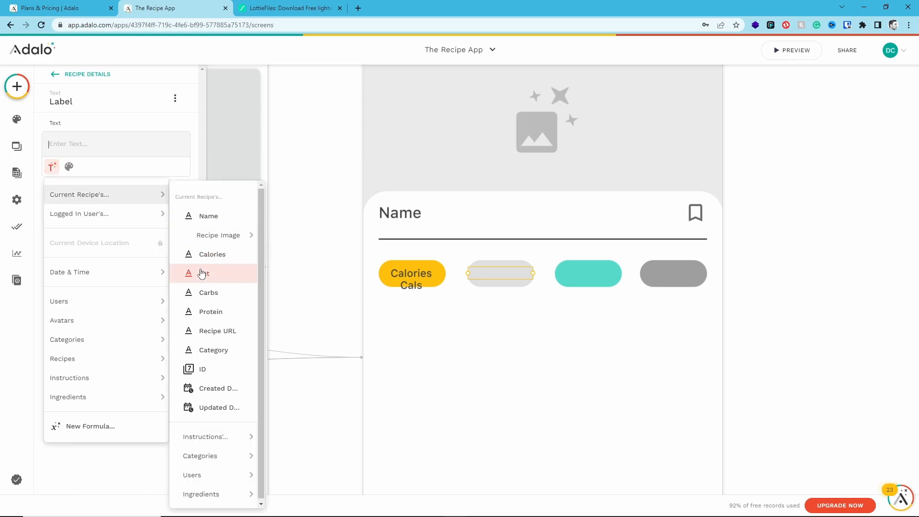
pyautogui.click(202, 271)
pyautogui.write('g')
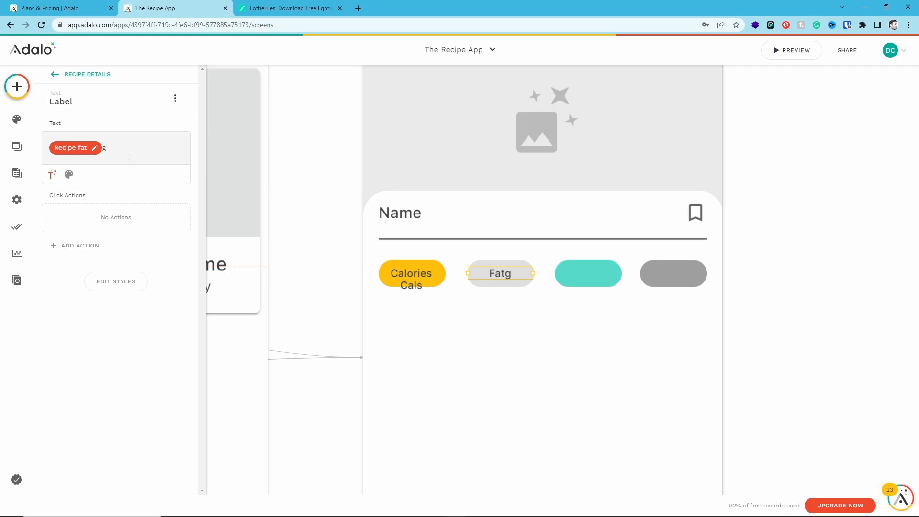
pyautogui.write(' Fat')
# Duplicate the fat text onto the teal tag and change it to the current recipe's Carbs value followed by "g Carbs".
pyautogui.moveTo(499, 274); pyautogui.dragTo(583, 277)
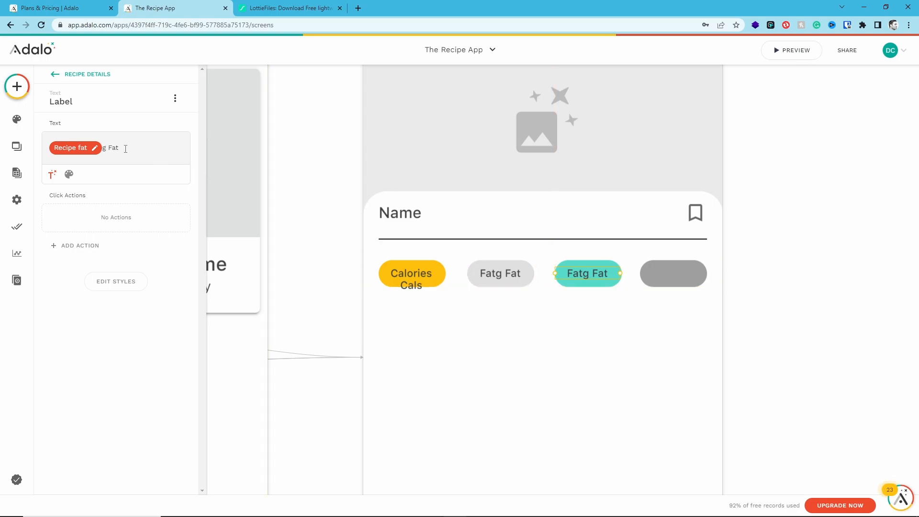
pyautogui.tripleClick(124, 148)
pyautogui.press('BackSpace')
pyautogui.click(53, 166)
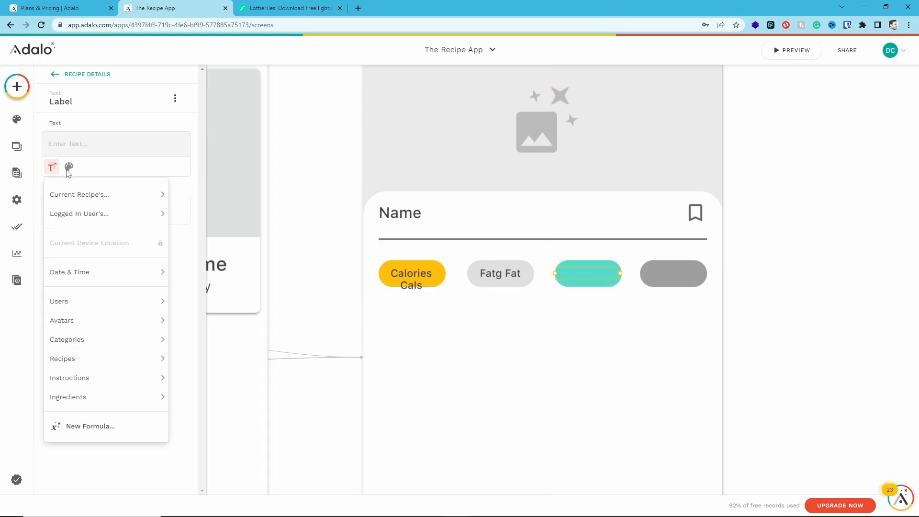
pyautogui.moveTo(139, 199)
pyautogui.moveTo(207, 242)
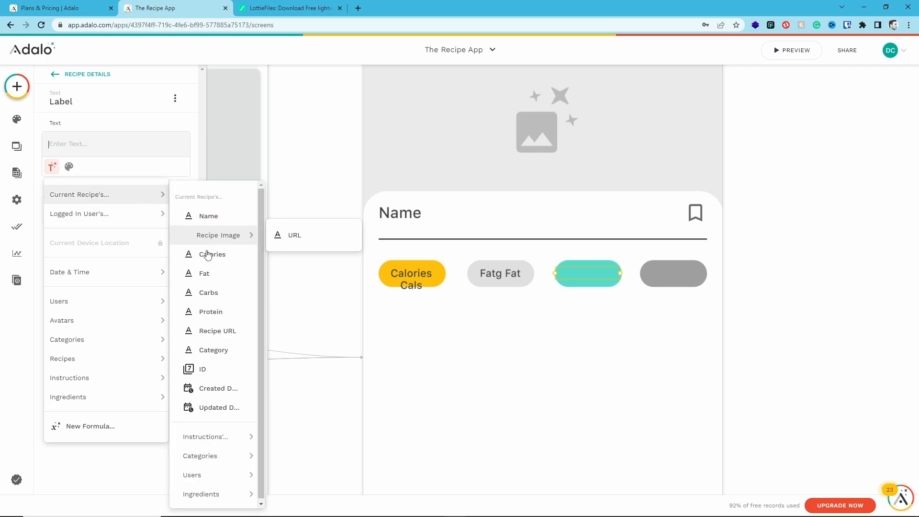
pyautogui.click(209, 293)
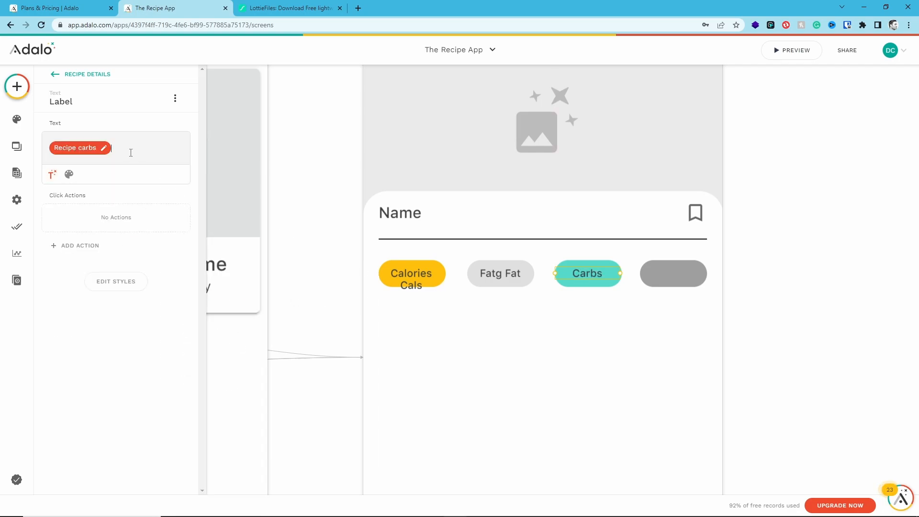
pyautogui.write('g Carbs')
pyautogui.click(578, 325)
# Place a text copy on the dark grey tag showing the current recipe's Protein value followed by "g Protein".
pyautogui.click(673, 273)
pyautogui.click(52, 166)
pyautogui.moveTo(87, 215)
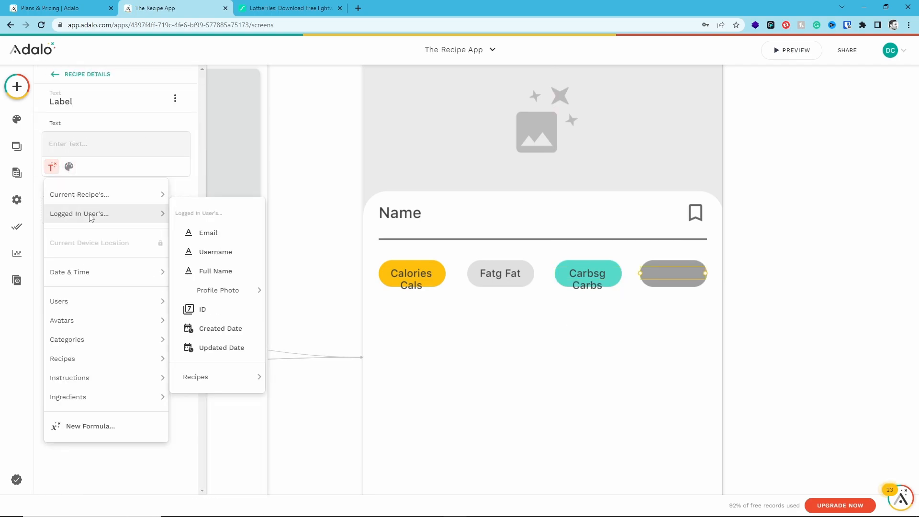
pyautogui.moveTo(106, 199)
pyautogui.click(207, 310)
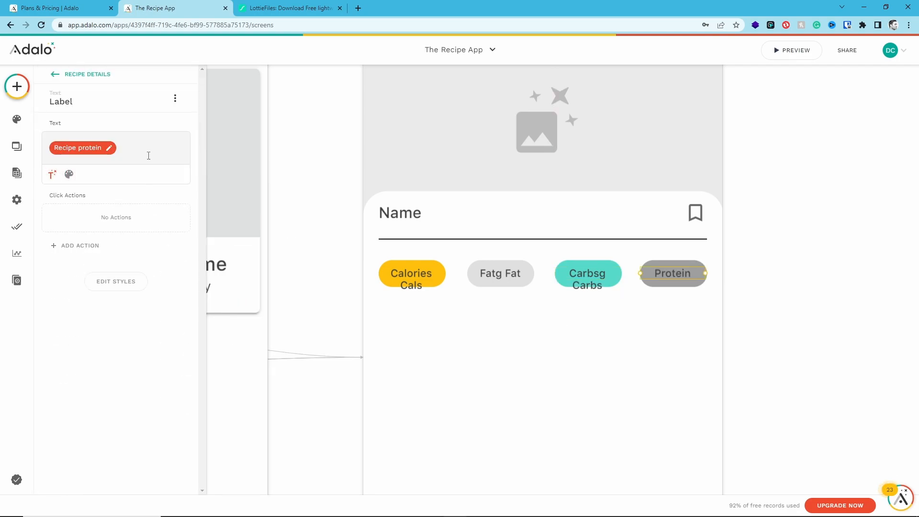
pyautogui.write('g Prot')
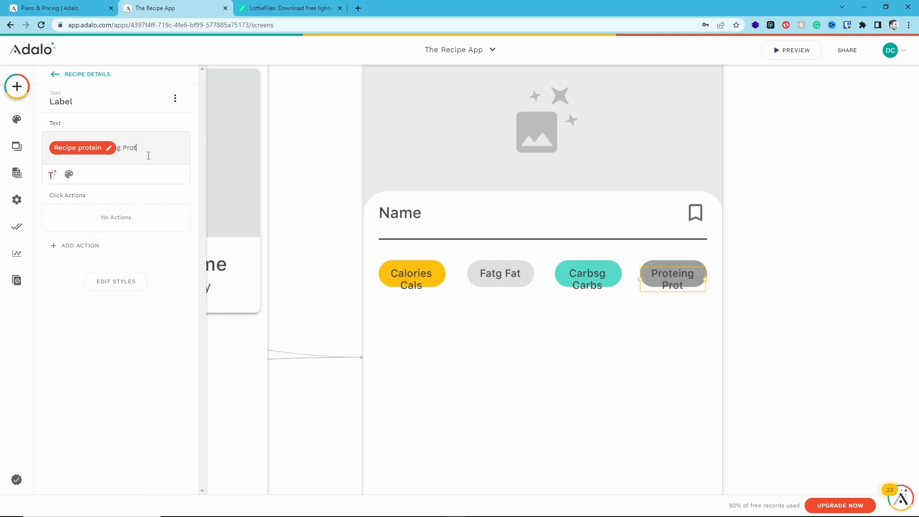
pyautogui.write('ein')
pyautogui.click(441, 343)
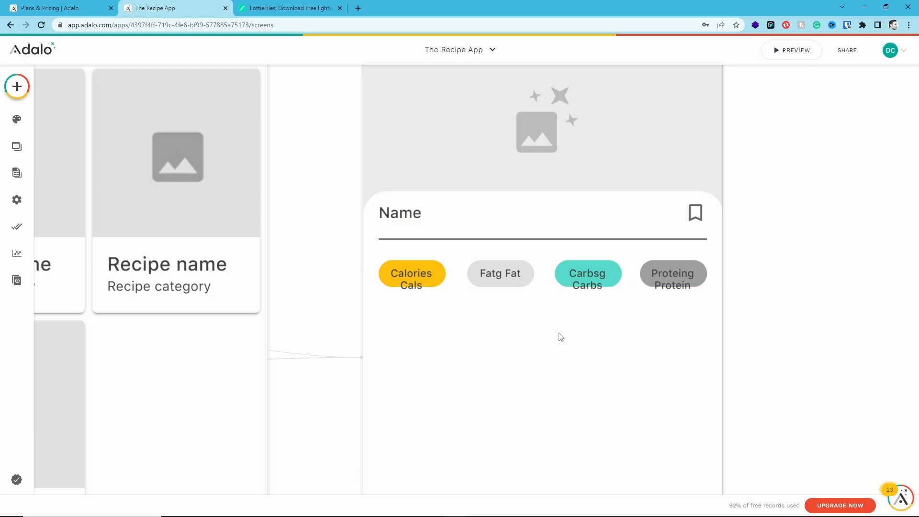
# Add a Simple List component across the Recipe Details screen, directly below the row of tags.
pyautogui.moveTo(553, 338); pyautogui.dragTo(448, 227)
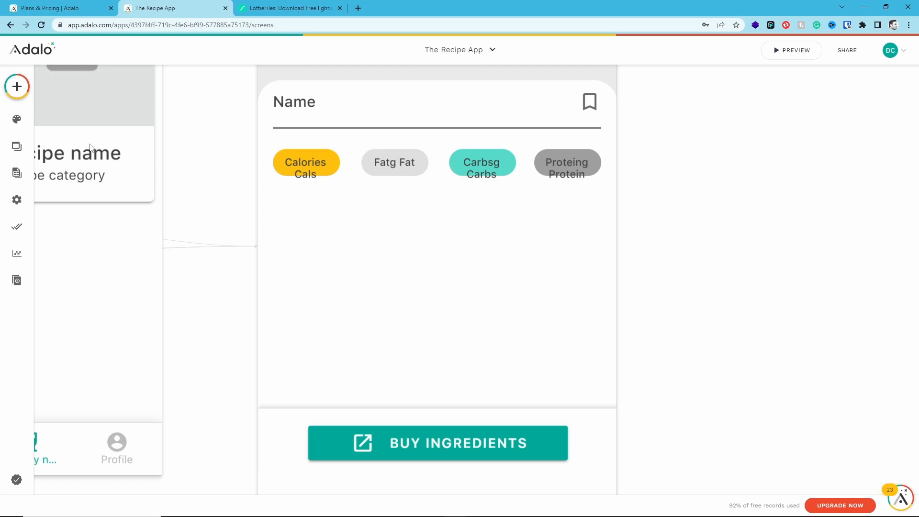
pyautogui.click(17, 87)
pyautogui.scroll(-3, 113, 313)
pyautogui.click(108, 331)
pyautogui.scroll(-5, 83, 286)
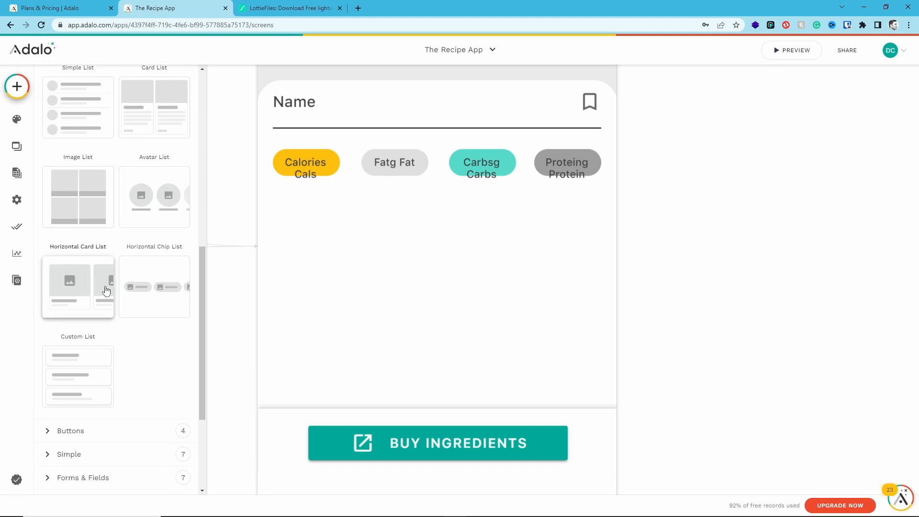
pyautogui.click(90, 111)
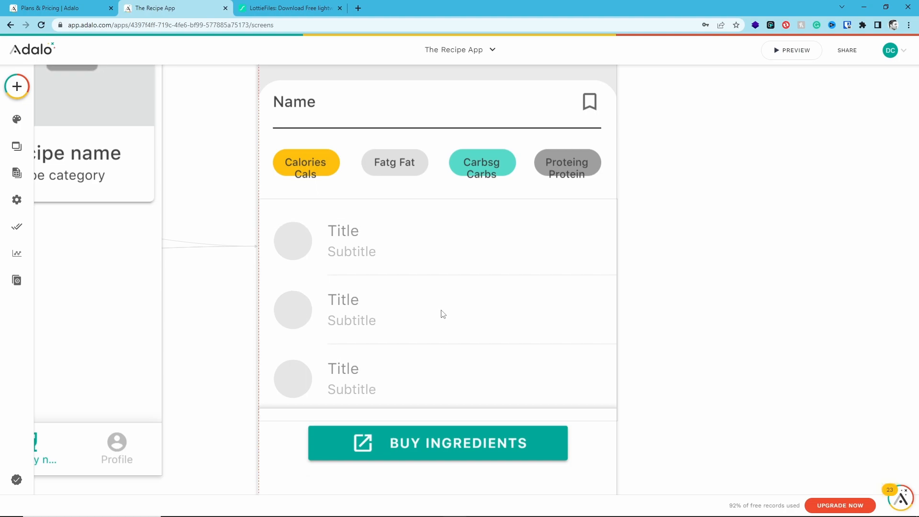
pyautogui.moveTo(439, 310); pyautogui.dragTo(439, 314)
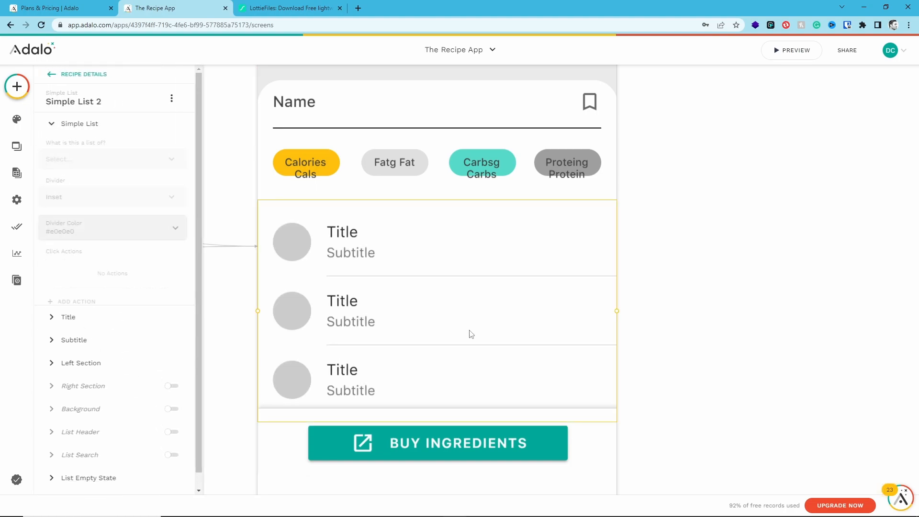
# Move the Buy Ingredients group down to just above the navigation bar and ungroup it.
pyautogui.scroll(-2, 378, 424)
pyautogui.scroll(-1, 377, 423)
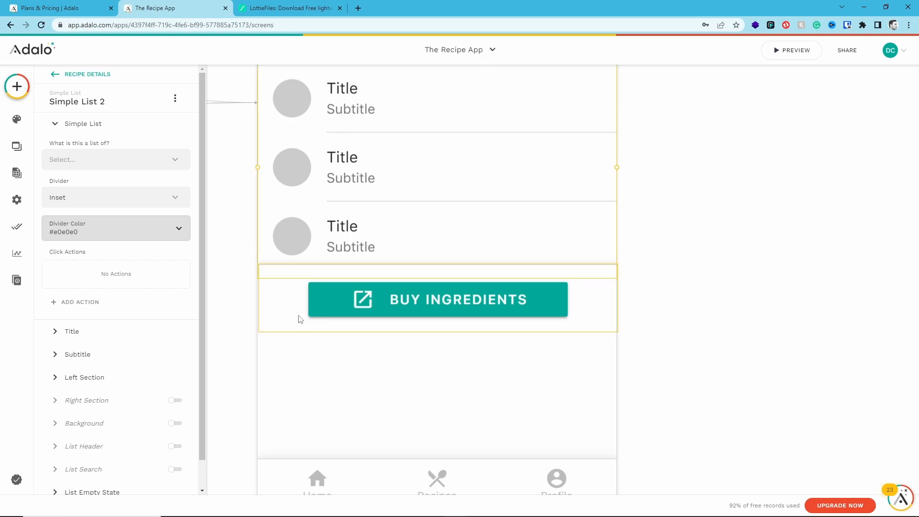
pyautogui.click(289, 316)
pyautogui.moveTo(290, 316); pyautogui.dragTo(290, 431)
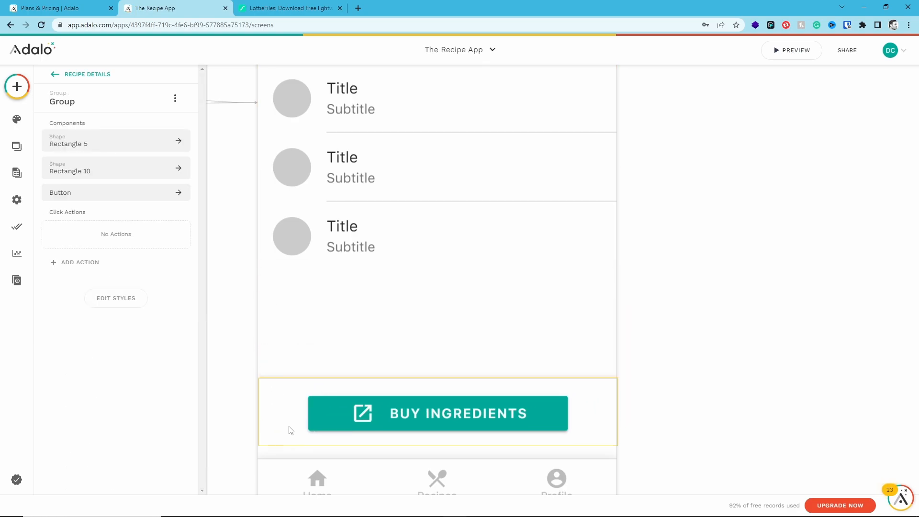
pyautogui.click(175, 98)
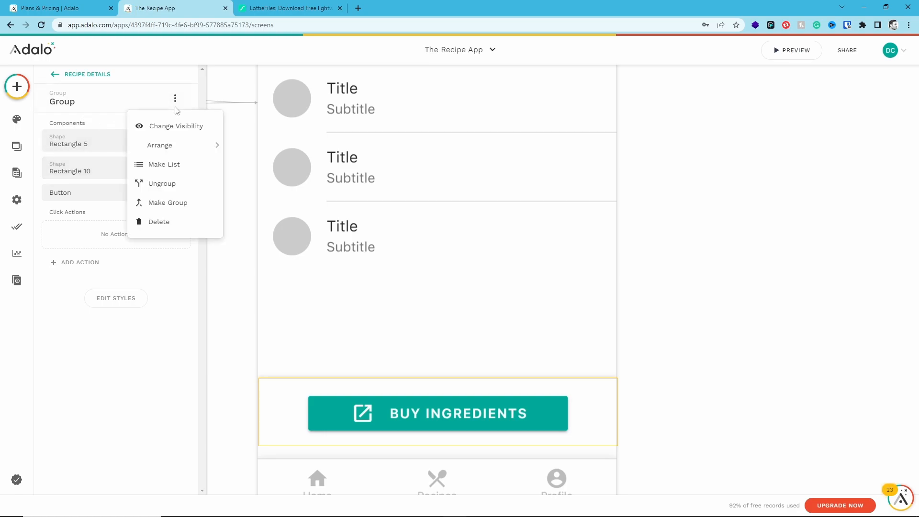
pyautogui.click(174, 184)
# Delete the two rectangles behind the Buy Ingredients button and lower the button, centred, to just above the navigation bar.
pyautogui.click(782, 443)
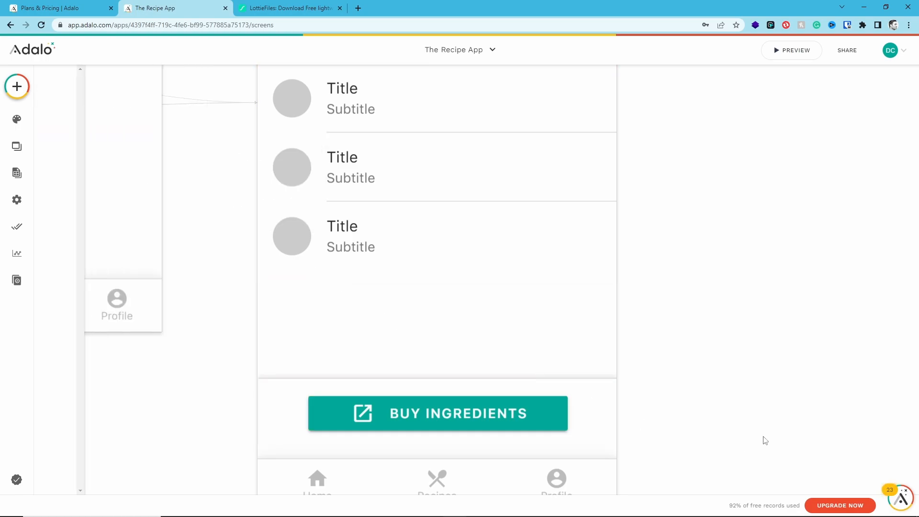
pyautogui.click(608, 413)
pyautogui.press('Delete')
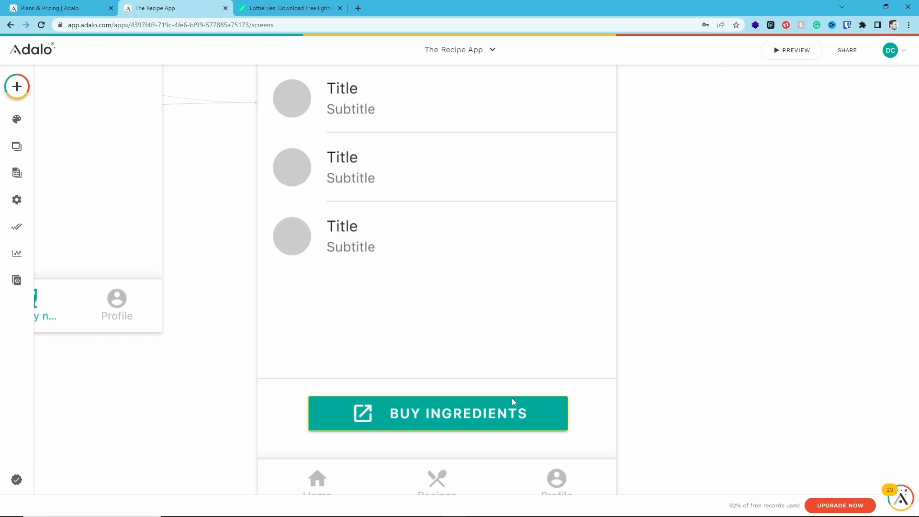
pyautogui.click(538, 379)
pyautogui.press('Delete')
pyautogui.moveTo(486, 413); pyautogui.dragTo(480, 428)
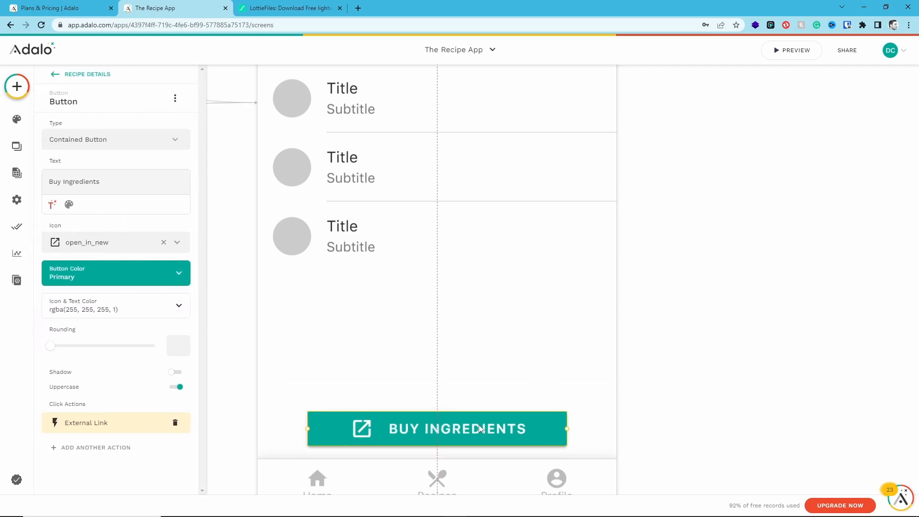
# Move the simple list down to leave a gap between it and the tags.
pyautogui.click(433, 243)
pyautogui.scroll(3, 434, 258)
pyautogui.scroll(-2, 434, 258)
pyautogui.moveTo(401, 189); pyautogui.dragTo(394, 272)
# Set the simple list to show Ingredients, filtered by Current Recipe > Ingredients.
pyautogui.click(142, 168)
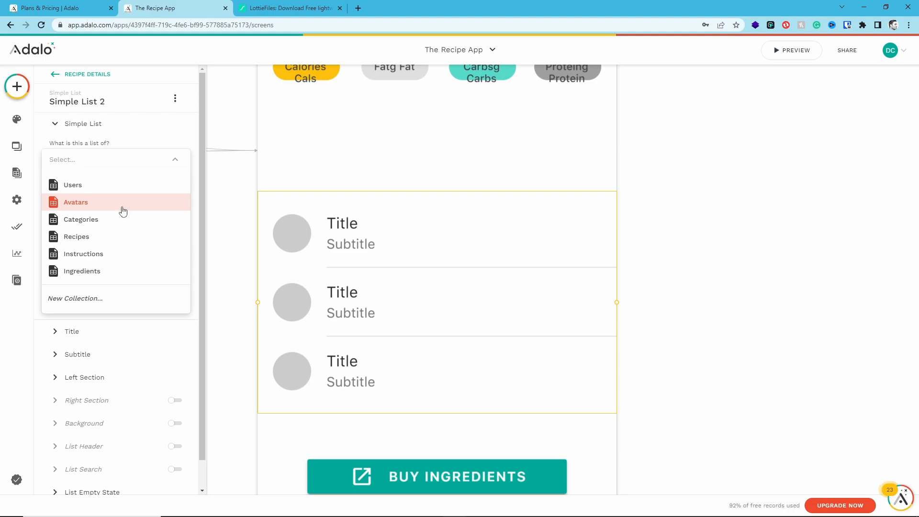
pyautogui.click(125, 257)
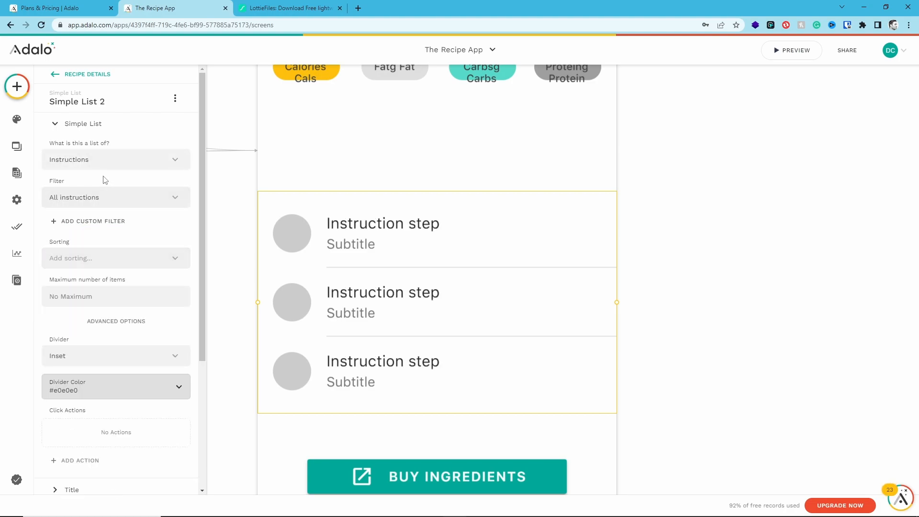
pyautogui.click(101, 163)
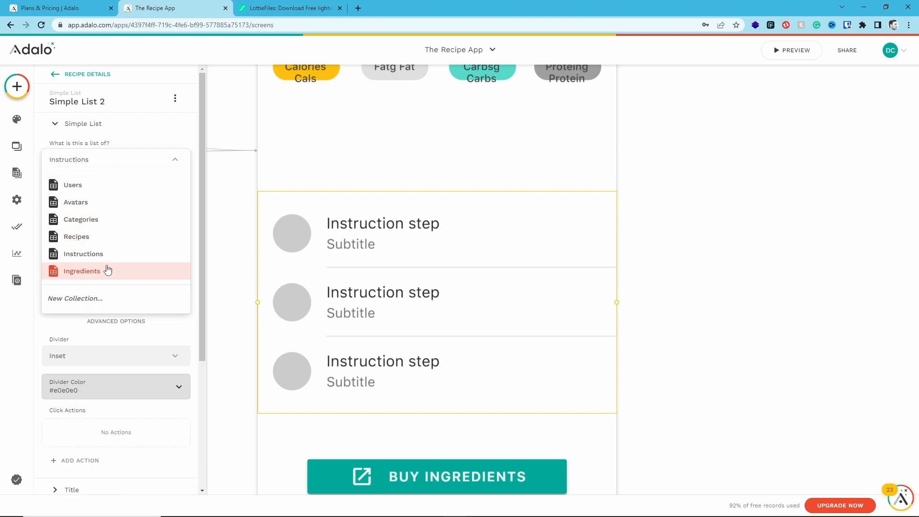
pyautogui.click(108, 271)
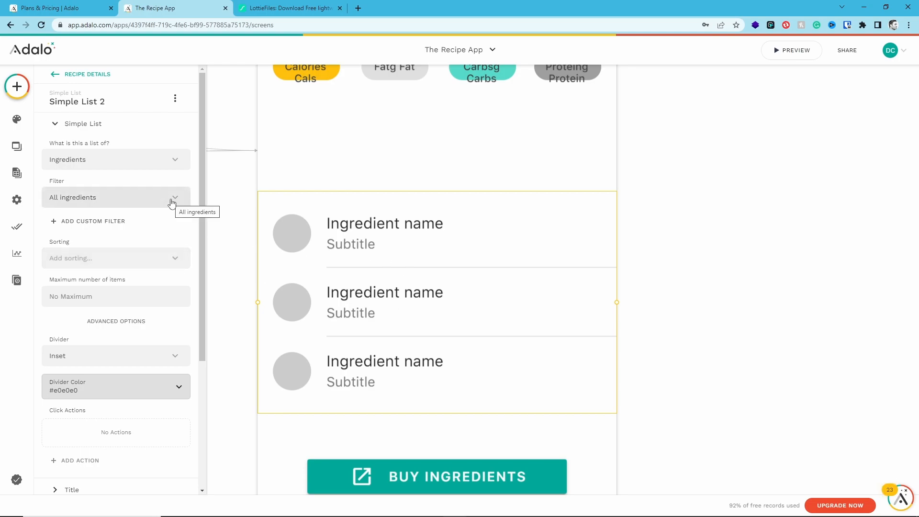
pyautogui.click(172, 202)
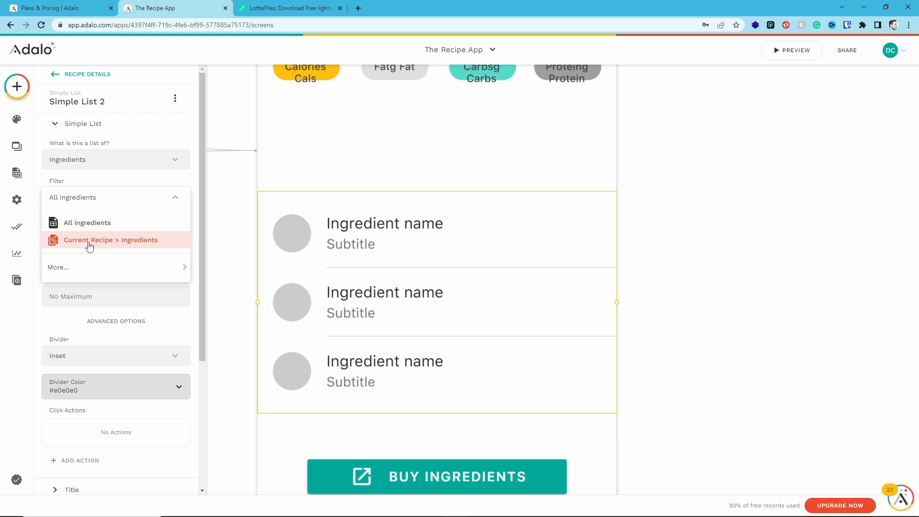
pyautogui.click(122, 243)
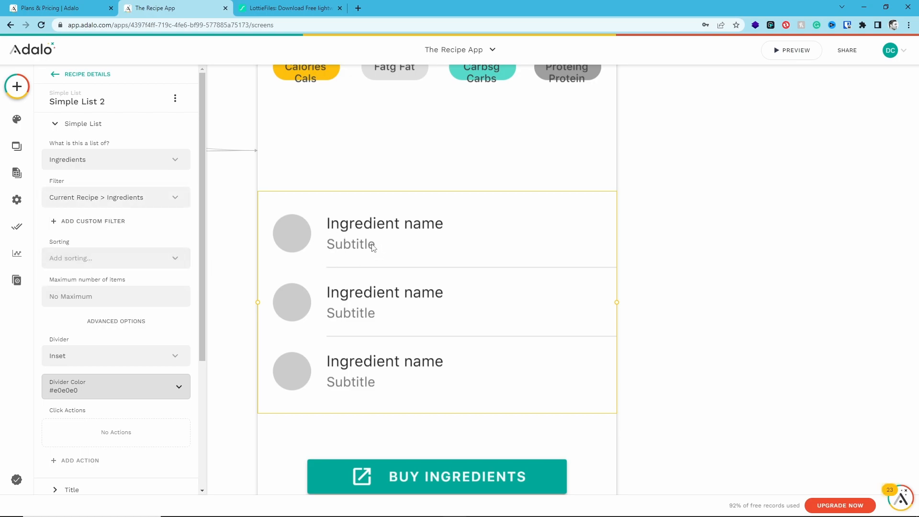
# Clear the ingredient list's subtitle text and open the settings of its left section.
pyautogui.scroll(-4, 137, 256)
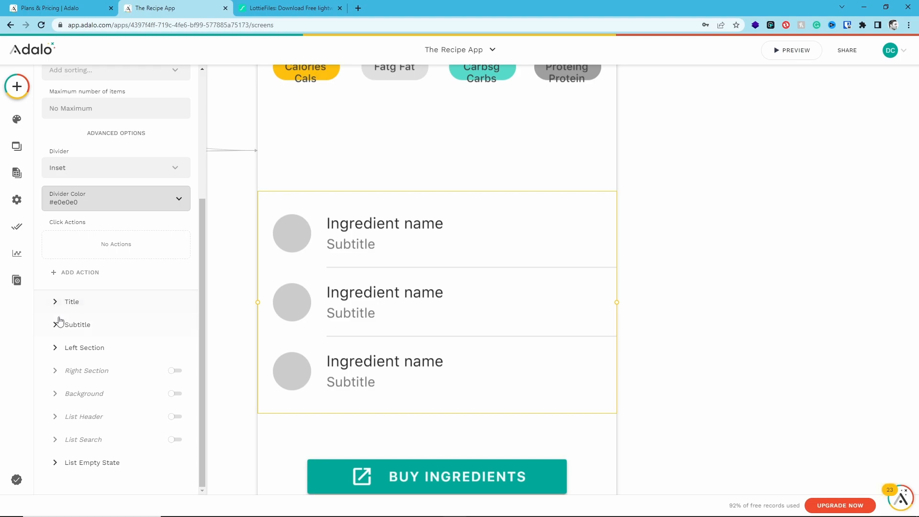
pyautogui.click(56, 305)
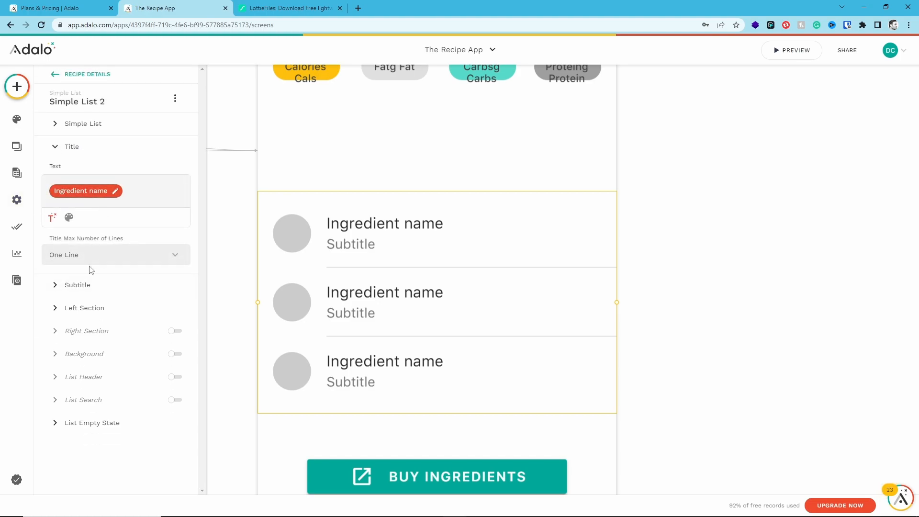
pyautogui.click(55, 289)
pyautogui.doubleClick(55, 210)
pyautogui.press('BackSpace')
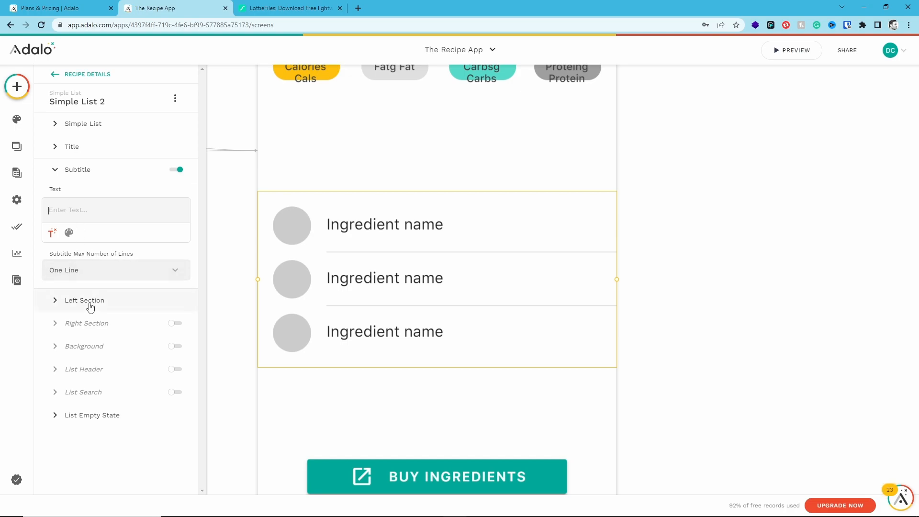
pyautogui.click(91, 307)
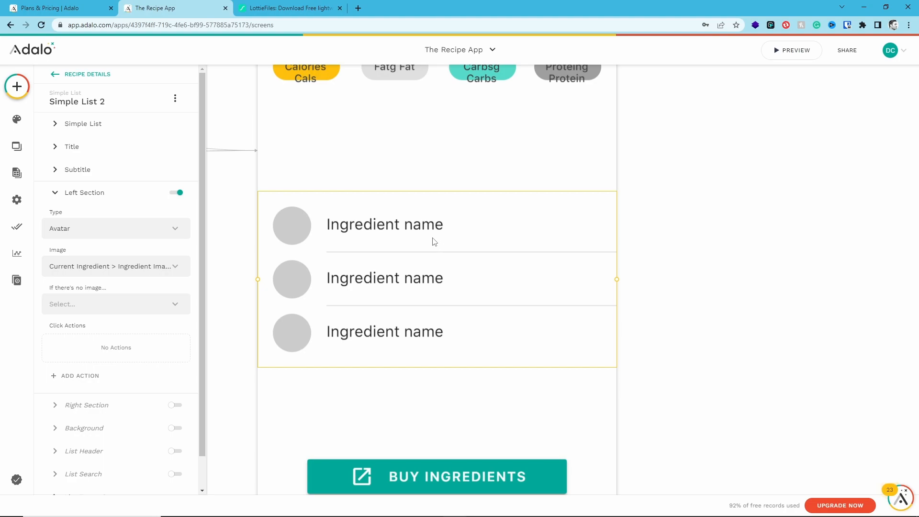
# Set the width of the Calories and Fat tag rectangles to 80.
pyautogui.scroll(2, 434, 242)
pyautogui.scroll(2, 419, 319)
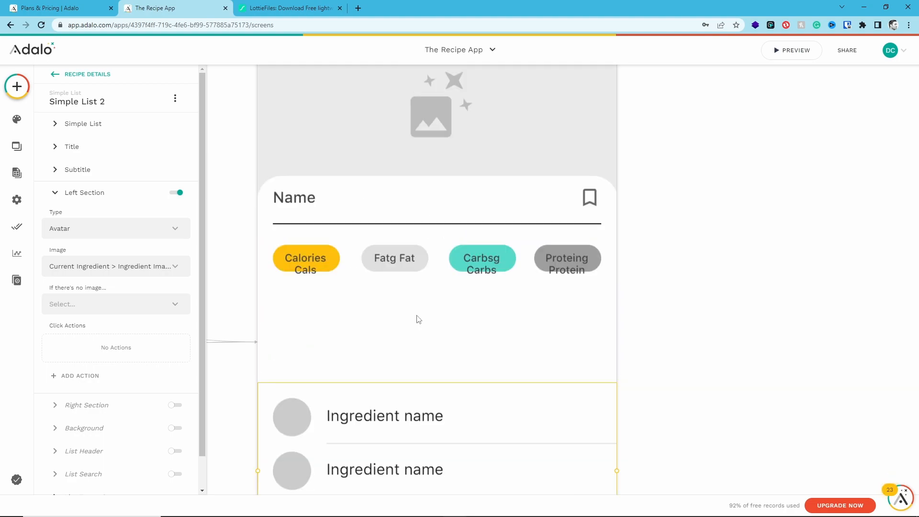
pyautogui.scroll(2, 419, 319)
pyautogui.scroll(-1, 424, 240)
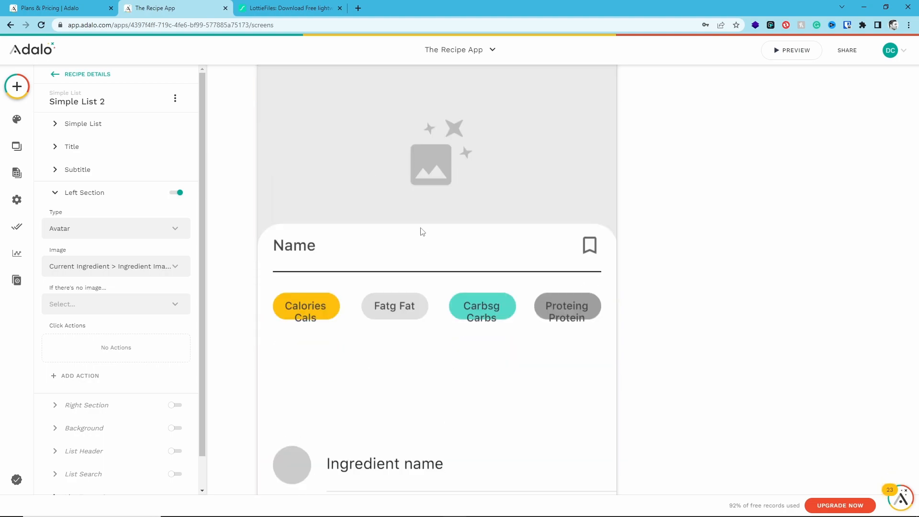
pyautogui.scroll(-1, 424, 239)
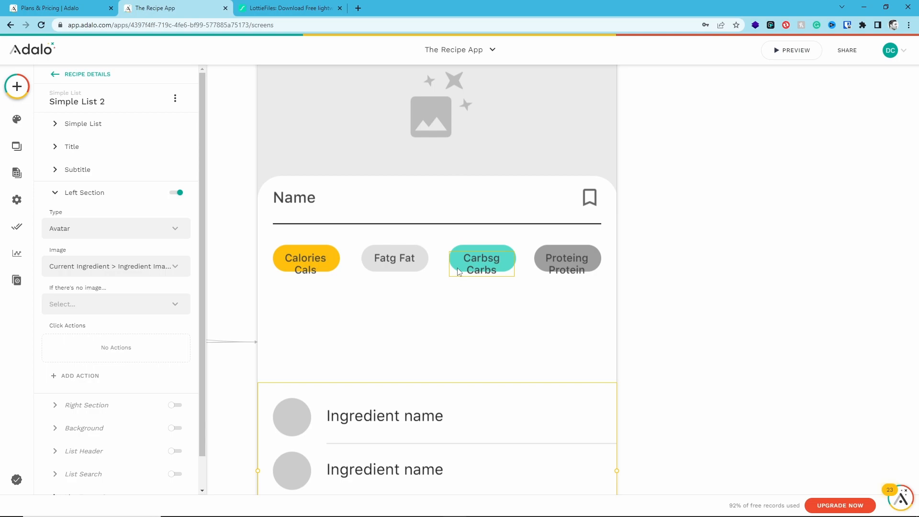
pyautogui.scroll(-1, 458, 272)
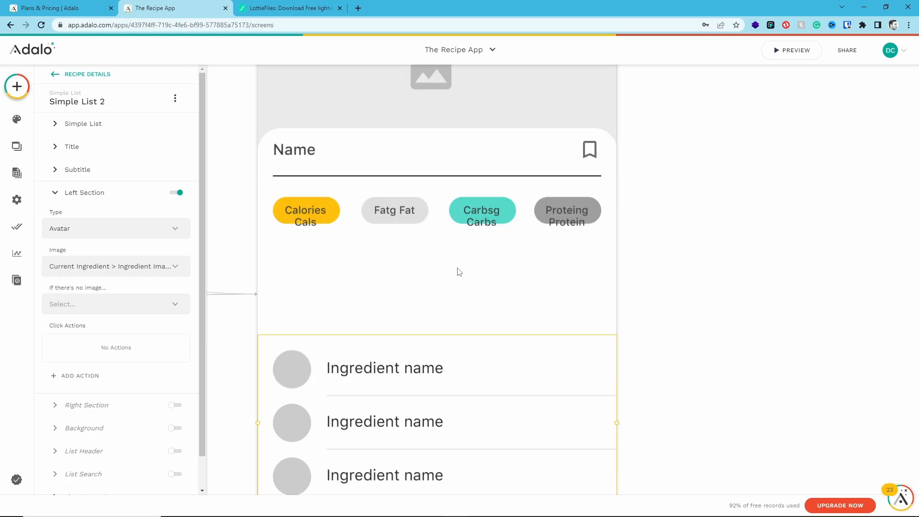
pyautogui.click(335, 207)
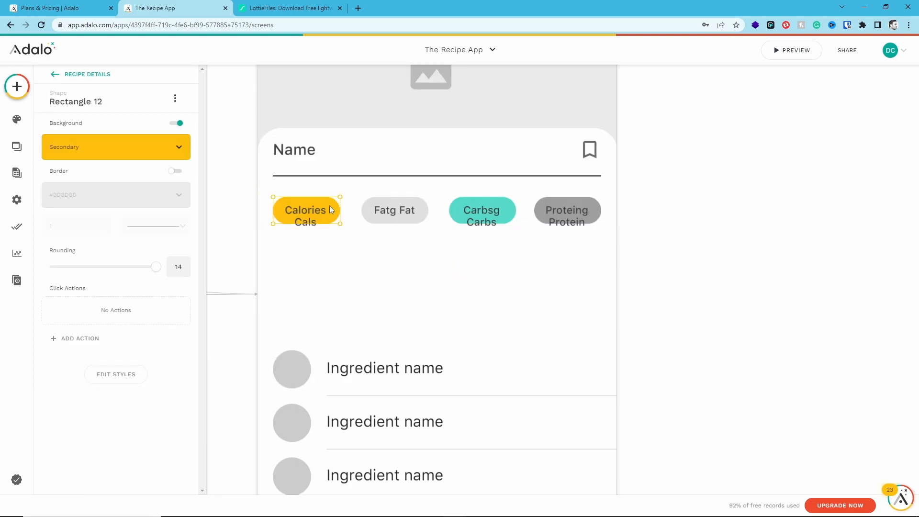
pyautogui.click(115, 374)
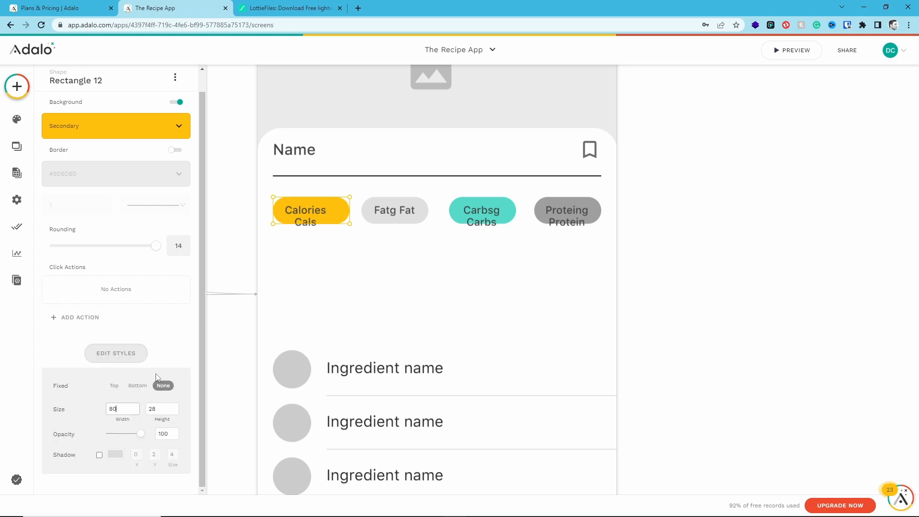
pyautogui.click(392, 204)
pyautogui.doubleClick(120, 409)
pyautogui.write('80')
# Set the width of the Carbs and Protein tag rectangles to 80.
pyautogui.click(470, 207)
pyautogui.doubleClick(121, 409)
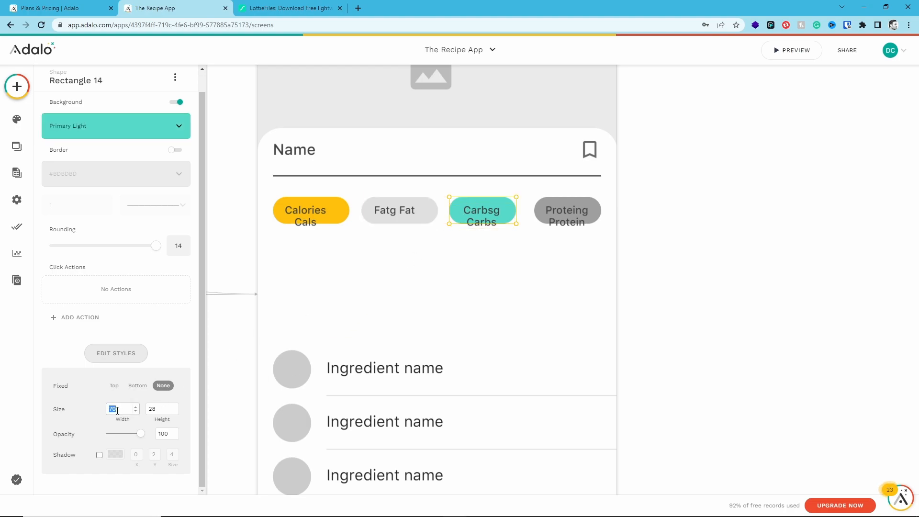
pyautogui.write('80')
pyautogui.click(558, 208)
pyautogui.doubleClick(121, 409)
pyautogui.write('80')
# Align the Protein tag with the divider line's right end, with its label on it, and place the Carbs rectangle beside it.
pyautogui.moveTo(554, 210)
pyautogui.mouseDown()
pyautogui.moveTo(545, 253)
pyautogui.moveTo(549, 208)
pyautogui.mouseUp()
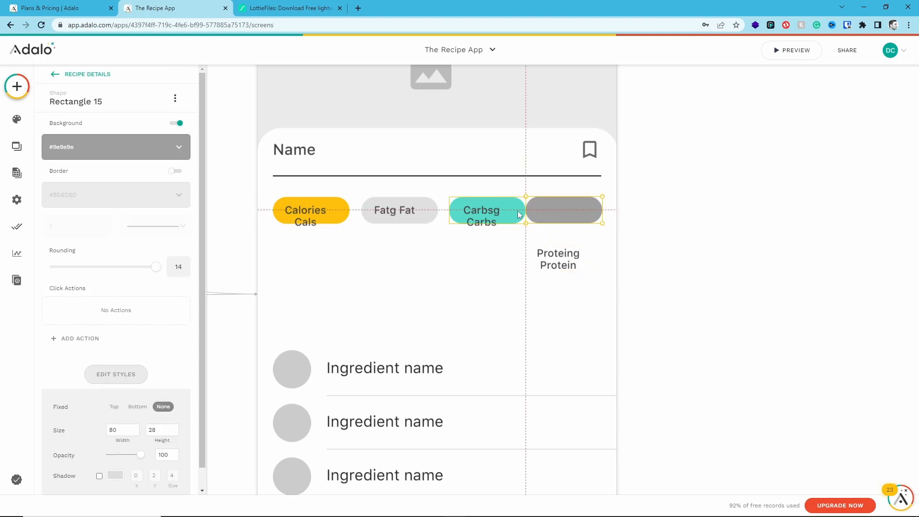
pyautogui.click(482, 212)
pyautogui.hotkey('ctrl', 'z')
pyautogui.click(481, 211)
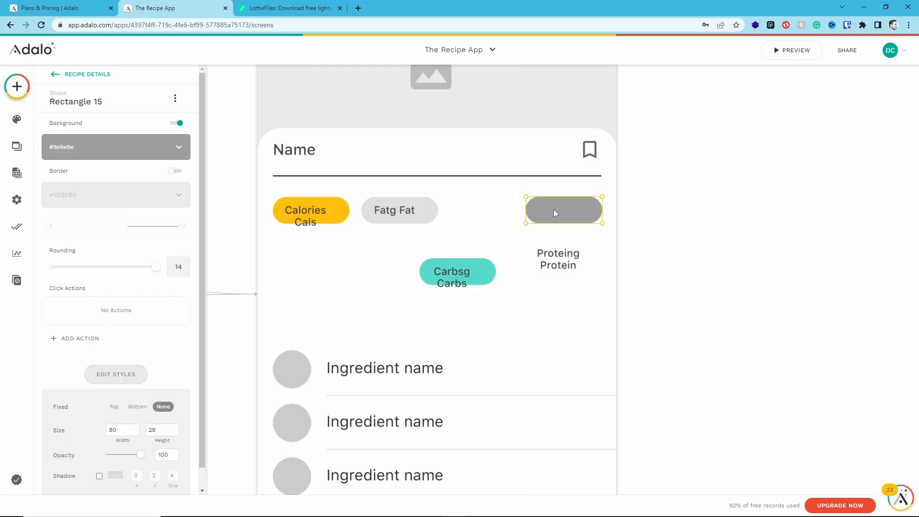
pyautogui.moveTo(553, 209)
pyautogui.mouseDown()
pyautogui.moveTo(541, 205)
pyautogui.moveTo(551, 212)
pyautogui.mouseUp()
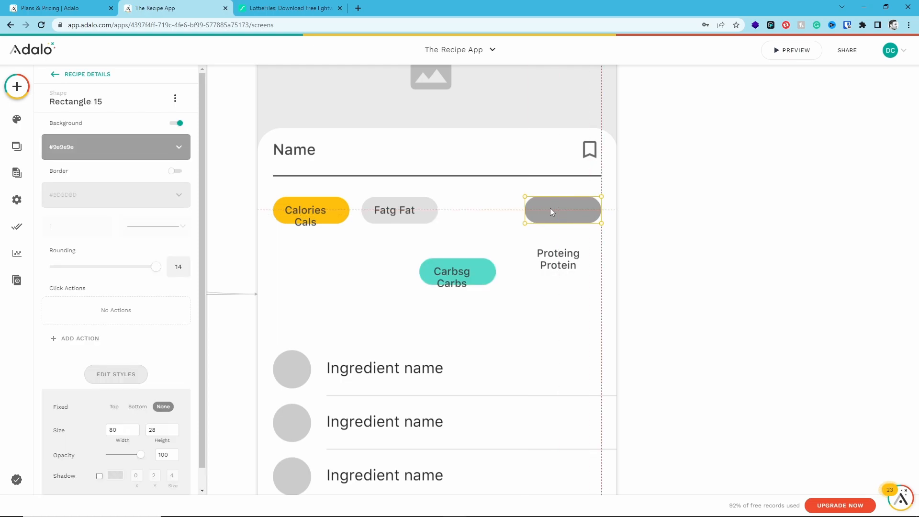
pyautogui.moveTo(558, 259); pyautogui.dragTo(564, 211)
pyautogui.moveTo(488, 269); pyautogui.dragTo(511, 206)
pyautogui.click(307, 210)
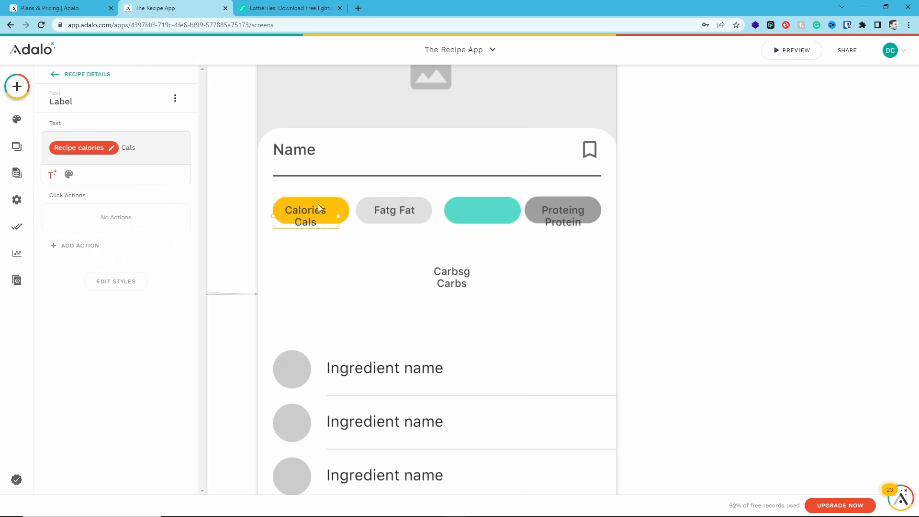
pyautogui.keyDown('shift'); pyautogui.click(324, 201); pyautogui.keyUp('shift')
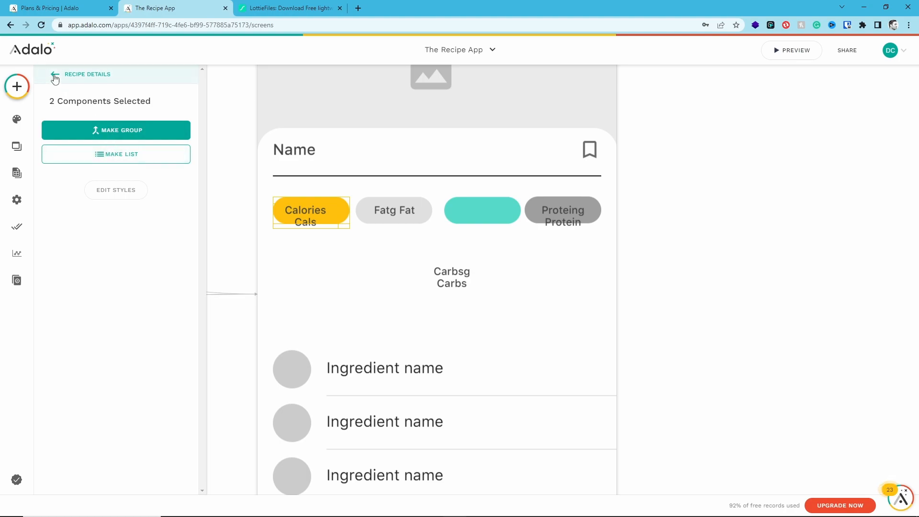
pyautogui.click(72, 74)
pyautogui.click(175, 96)
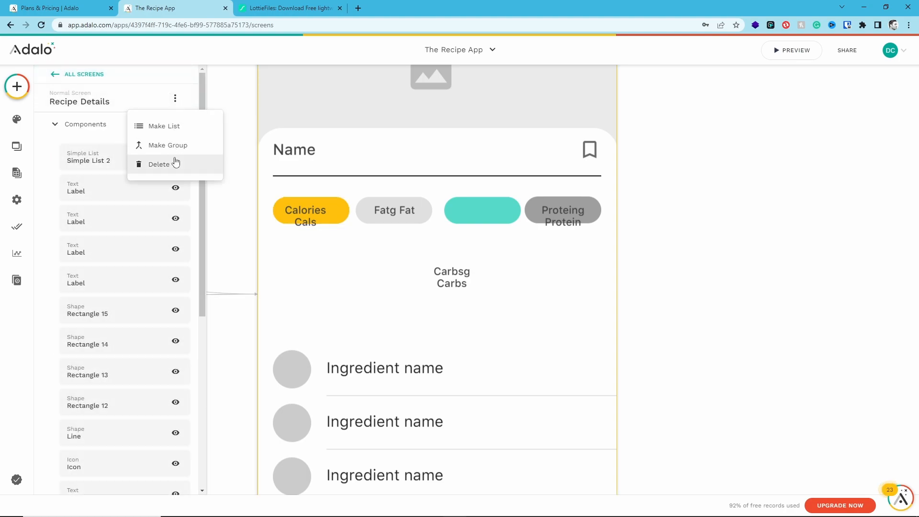
# Centre the Calories, Fat and Carbs labels horizontally on their tag rectangles.
pyautogui.click(314, 214)
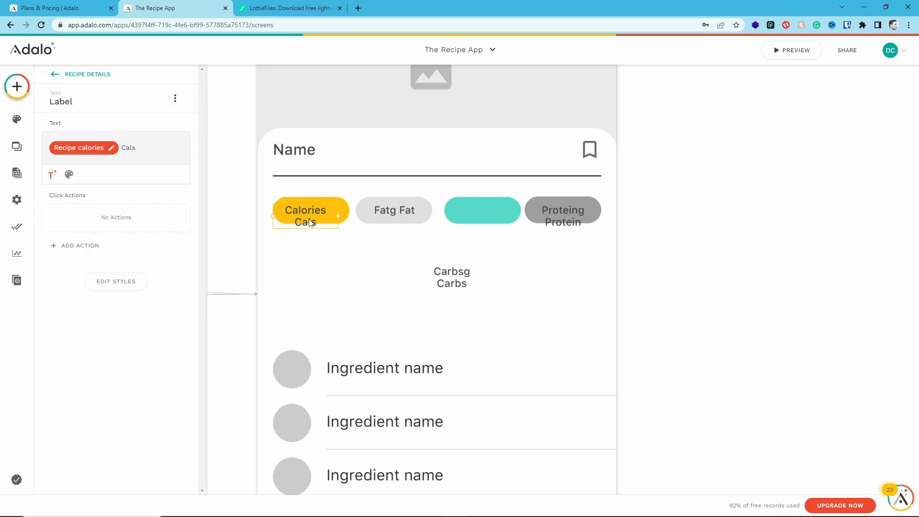
pyautogui.moveTo(309, 211)
pyautogui.mouseDown()
pyautogui.moveTo(323, 211)
pyautogui.moveTo(315, 213)
pyautogui.mouseUp()
pyautogui.click(392, 211)
pyautogui.moveTo(391, 212); pyautogui.dragTo(393, 211)
pyautogui.moveTo(453, 274); pyautogui.dragTo(482, 220)
pyautogui.click(560, 223)
pyautogui.click(542, 251)
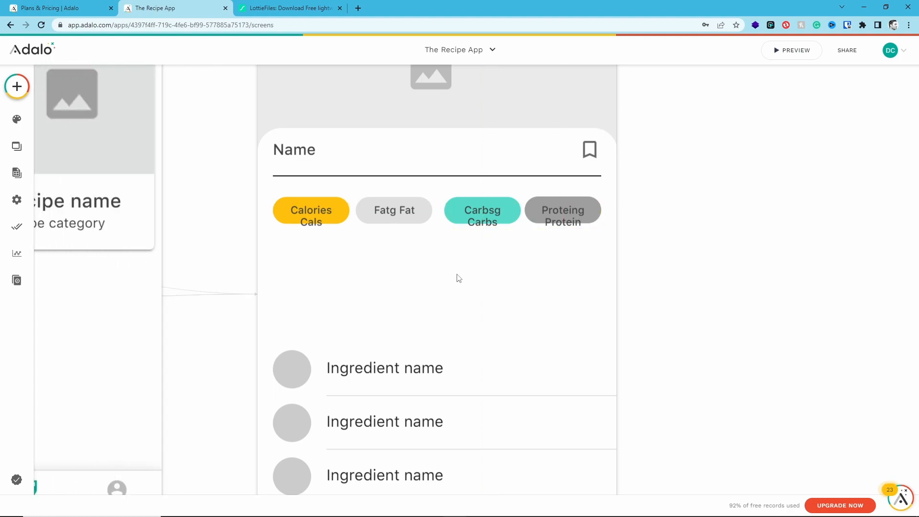
# Preview the app, check the Fried Chicken recipe's tags, ingredient list and Buy Ingredients button, and close the preview.
pyautogui.click(772, 48)
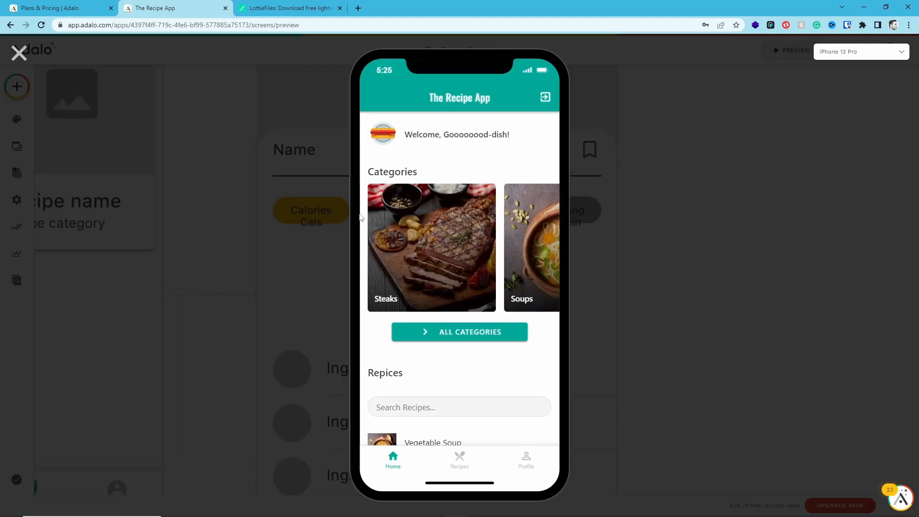
pyautogui.scroll(-5, 445, 234)
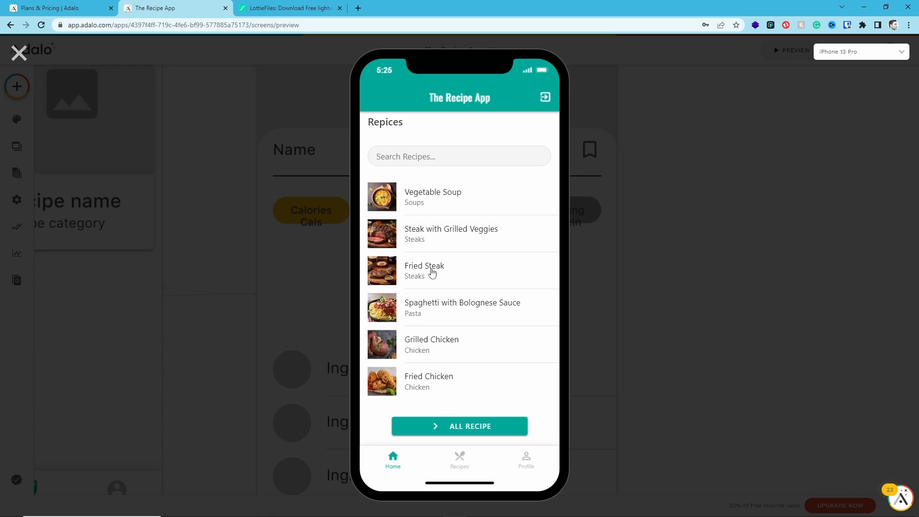
pyautogui.click(424, 381)
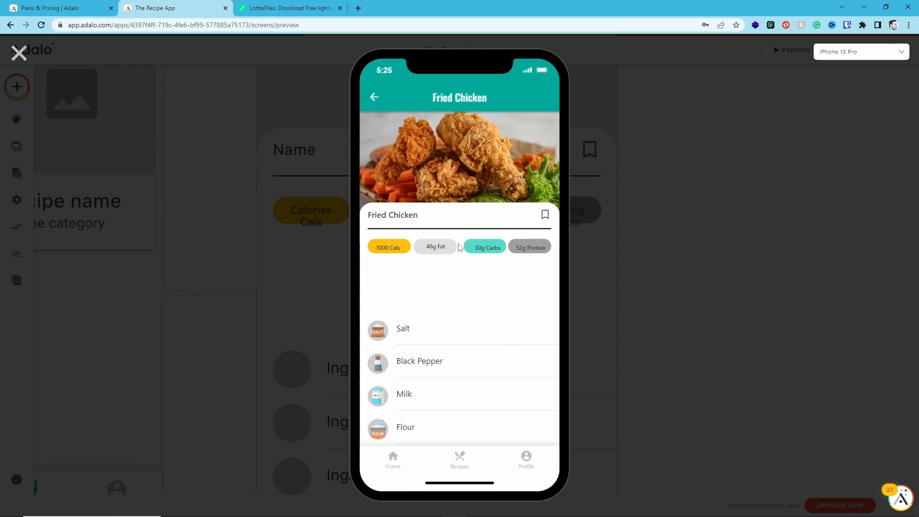
pyautogui.scroll(-3, 450, 268)
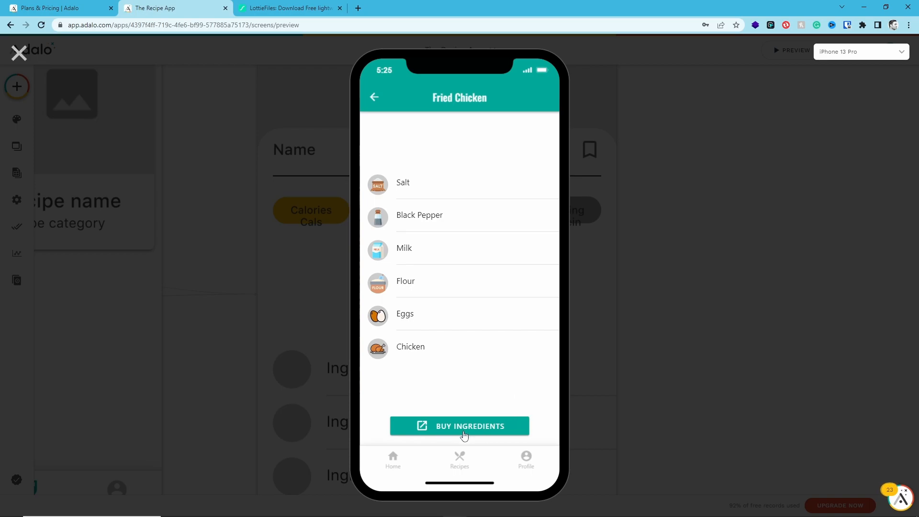
pyautogui.scroll(3, 500, 361)
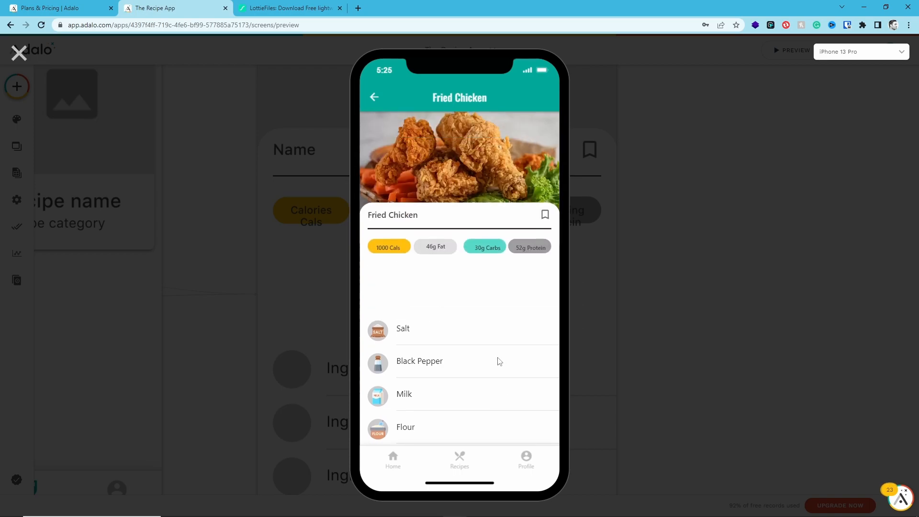
pyautogui.click(377, 98)
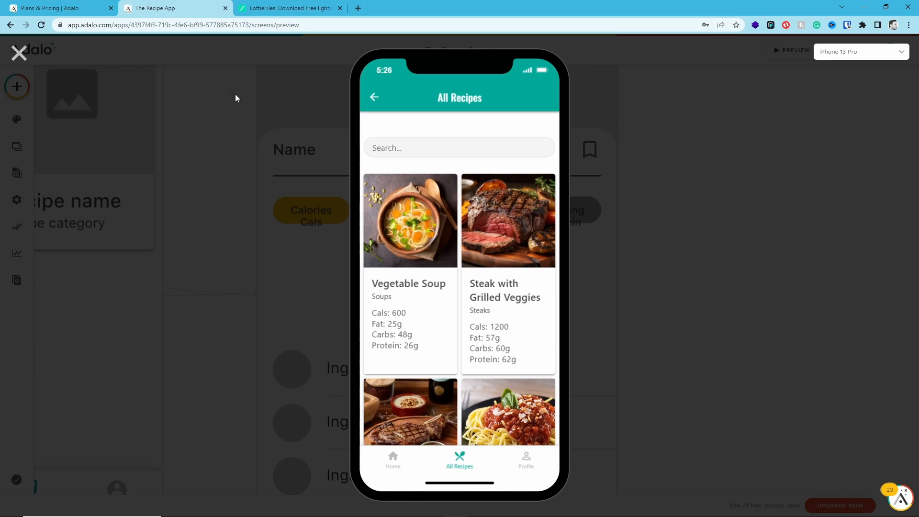
pyautogui.click(20, 53)
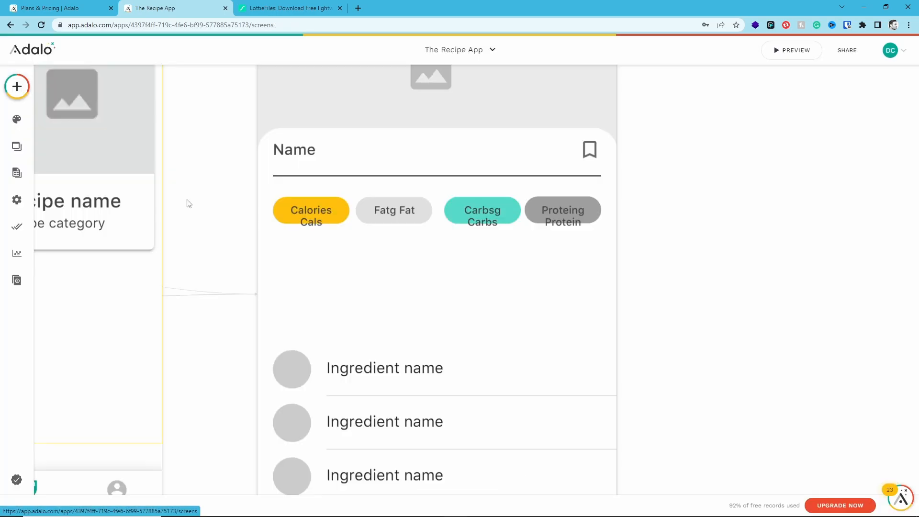
# Raise the Calories and Carbs labels slightly so both text lines sit within their tags.
pyautogui.click(303, 220)
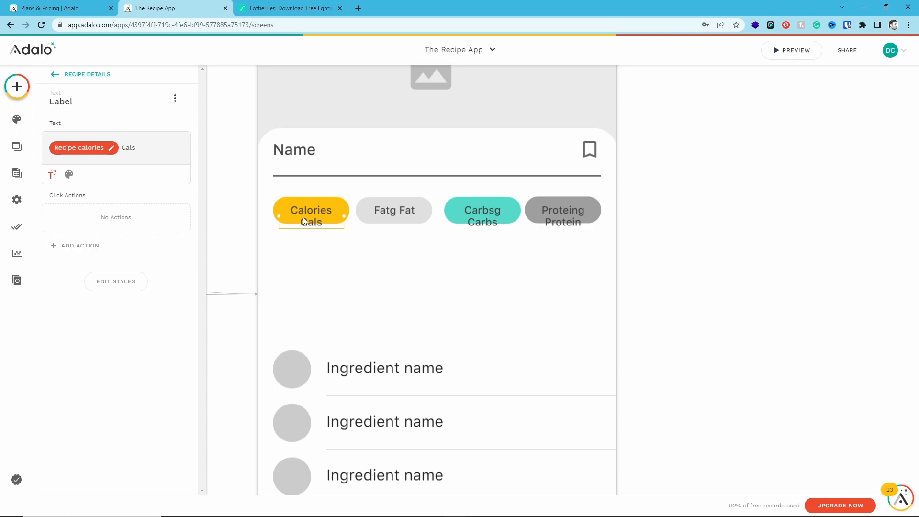
pyautogui.moveTo(302, 217); pyautogui.dragTo(300, 212)
pyautogui.click(476, 218)
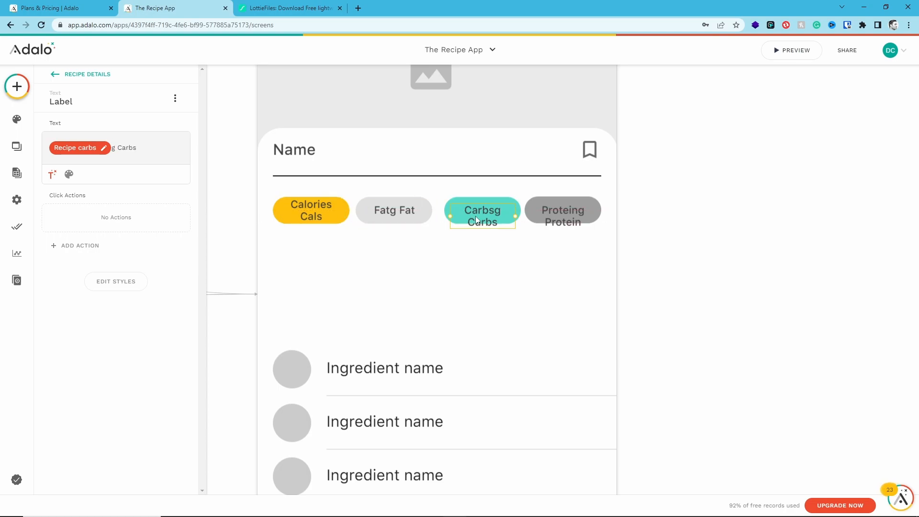
pyautogui.moveTo(477, 216); pyautogui.dragTo(477, 212)
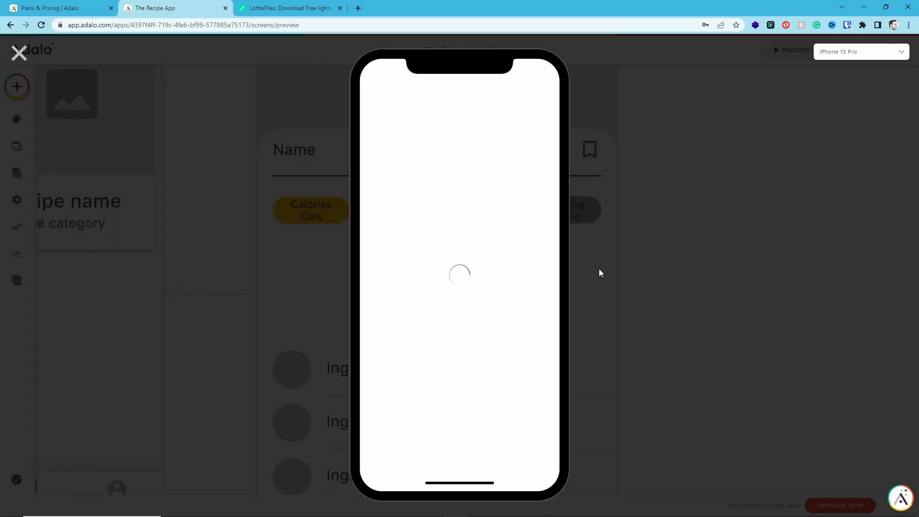
# Preview the Fried Chicken recipe, check how the nutrition tags and their labels line up, and close the preview.
pyautogui.click(483, 379)
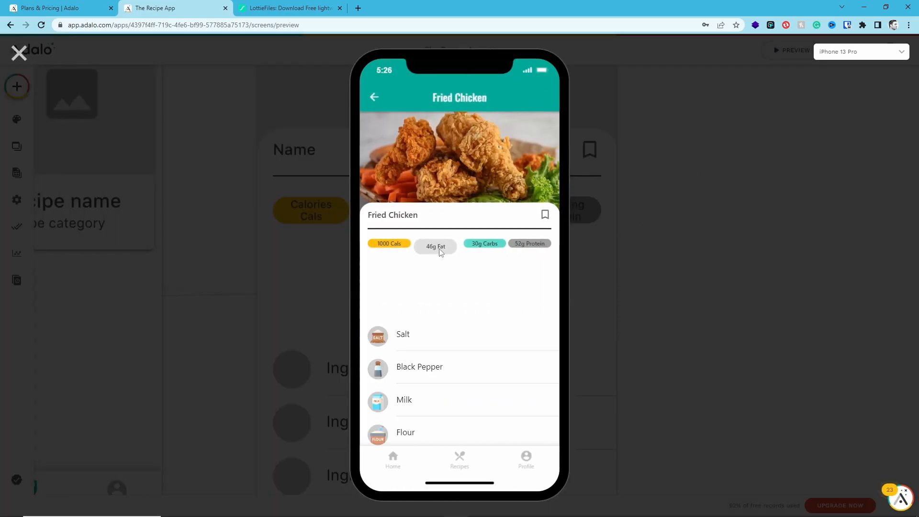
pyautogui.click(19, 53)
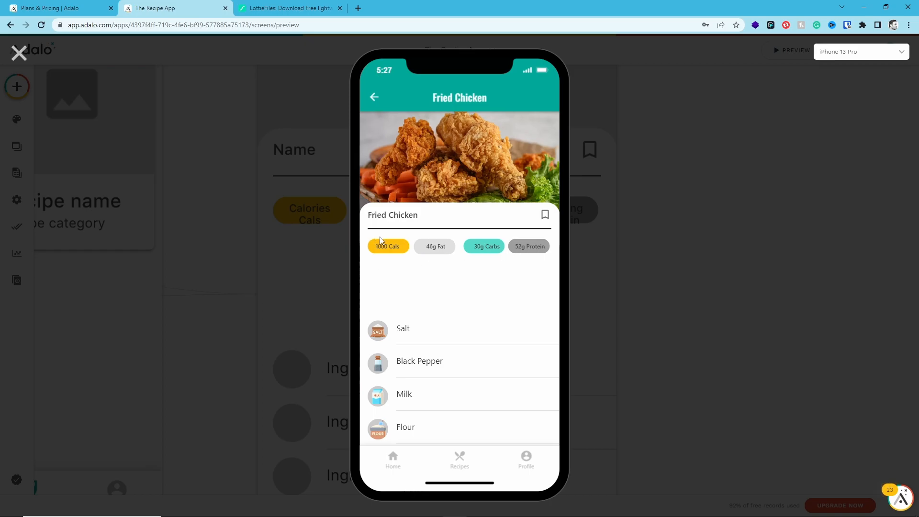
pyautogui.click(19, 52)
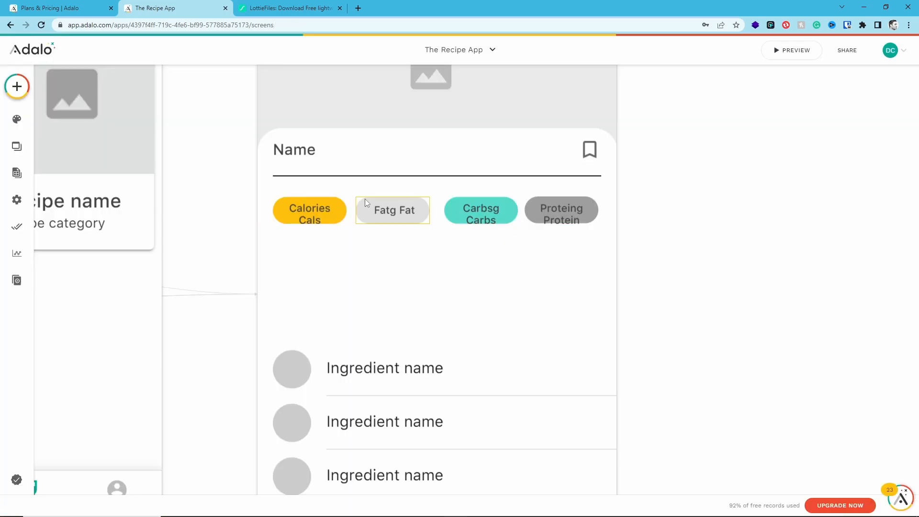
# Even out the tag spacing by shifting the Fat tag slightly right and the Carbs tag slightly left, each with its label.
pyautogui.click(394, 214)
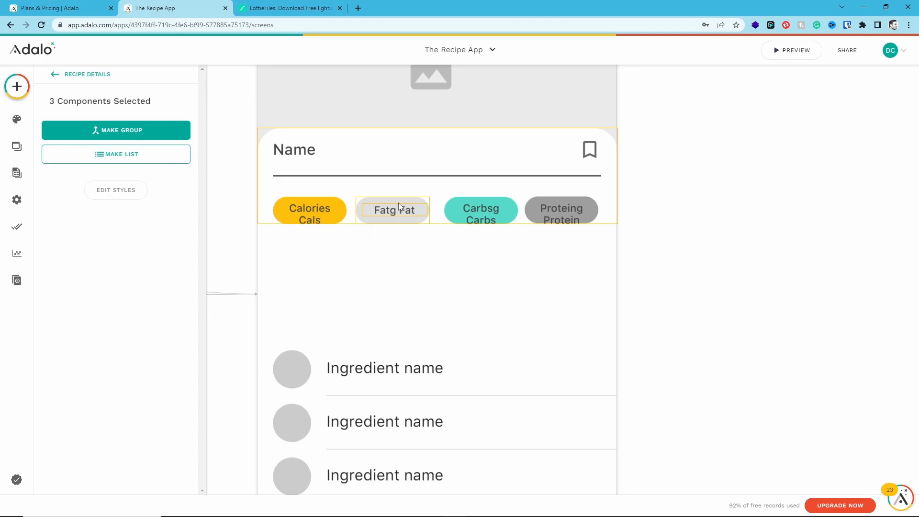
pyautogui.click(401, 200)
pyautogui.keyDown('shift'); pyautogui.click(406, 210); pyautogui.keyUp('shift')
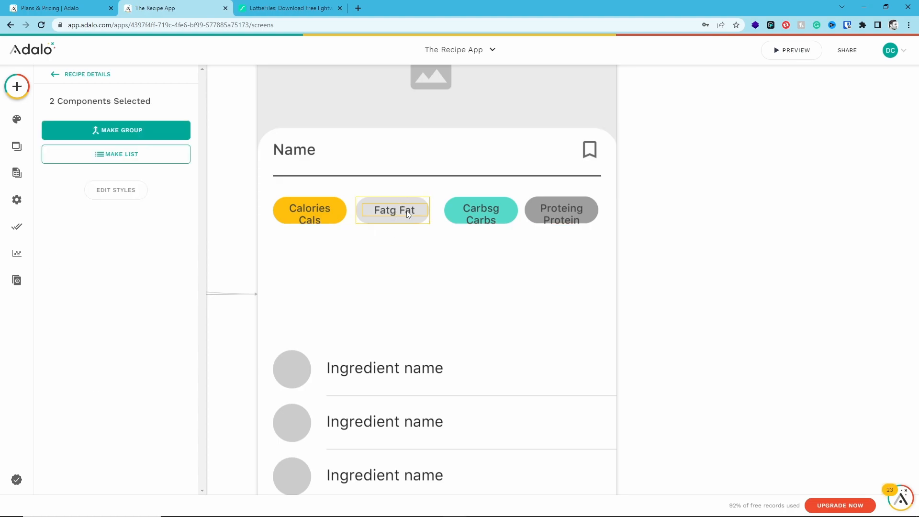
pyautogui.click(475, 205)
pyautogui.keyDown('shift'); pyautogui.click(475, 198); pyautogui.keyUp('shift')
pyautogui.press('Left')
pyautogui.press('Left')
pyautogui.press('Left')
pyautogui.press('Left')
# Check the labels on the nutrition tags and centre the Fat label on its rectangle.
pyautogui.click(558, 204)
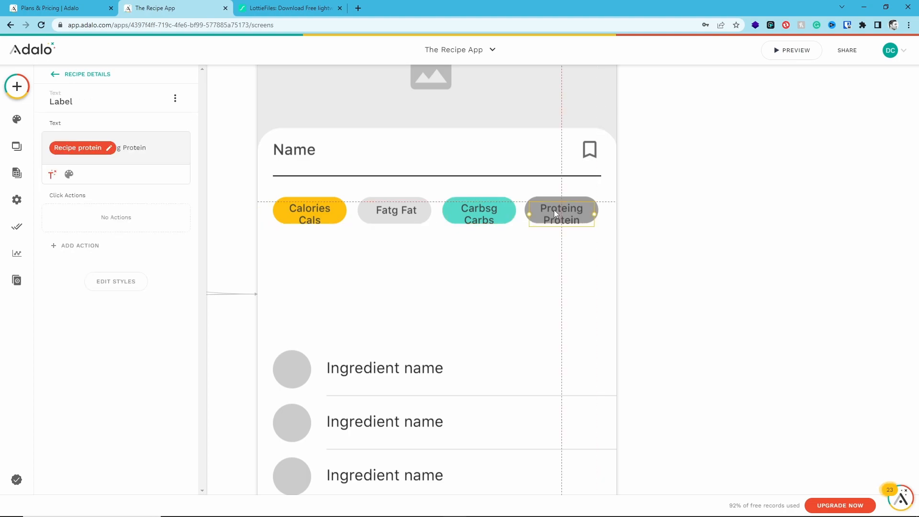
pyautogui.click(487, 215)
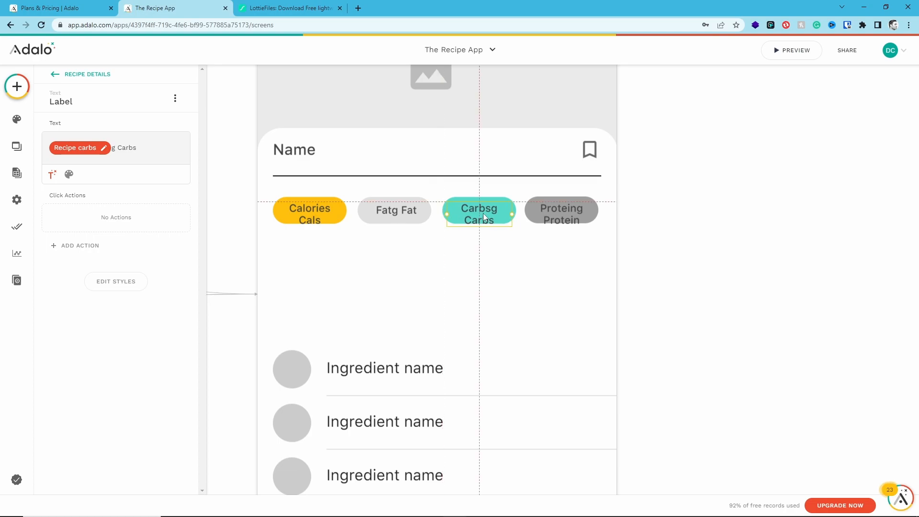
pyautogui.click(400, 211)
pyautogui.moveTo(399, 211); pyautogui.dragTo(395, 211)
pyautogui.click(320, 214)
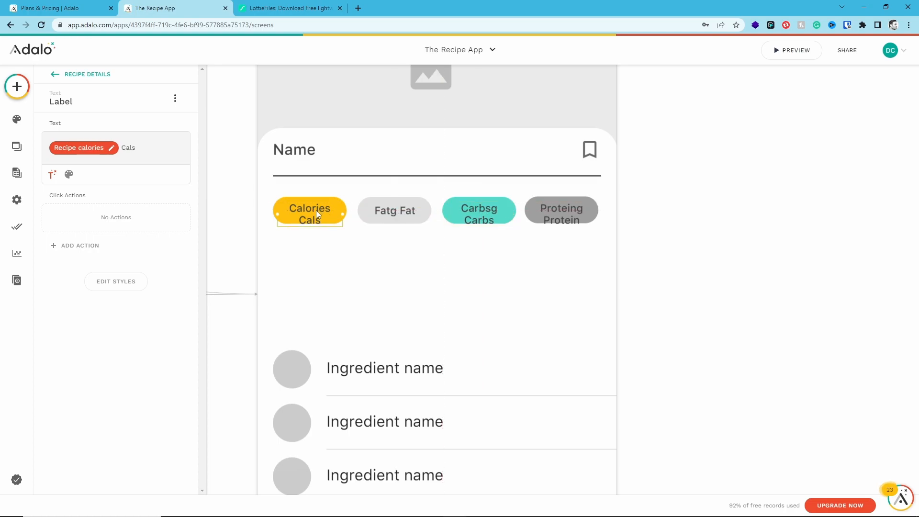
pyautogui.click(343, 248)
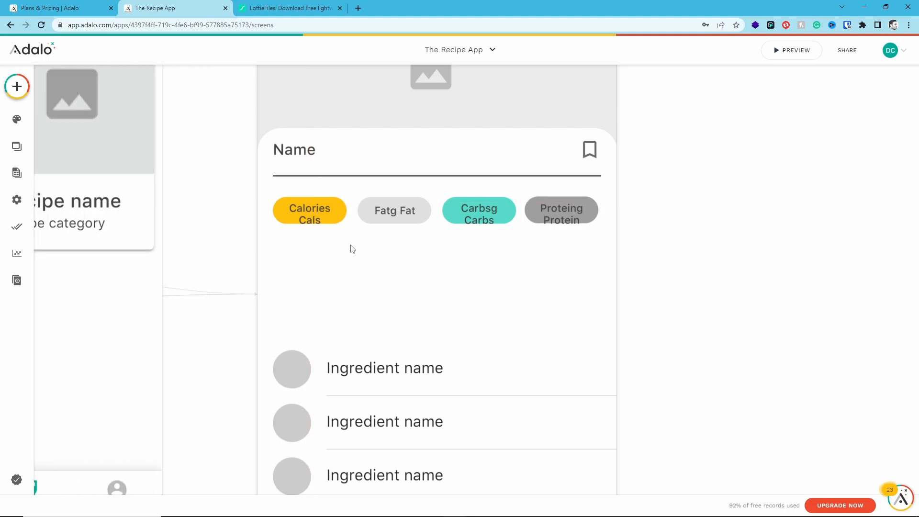
# Duplicate the Recipe Details screen and place the copy directly to the right of the original.
pyautogui.scroll(-5, 600, 253)
pyautogui.scroll(3, 623, 257)
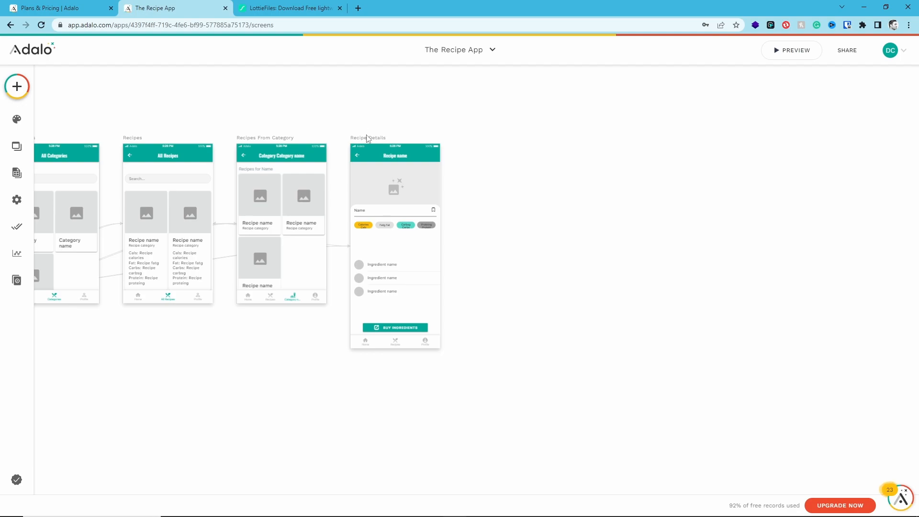
pyautogui.click(372, 138)
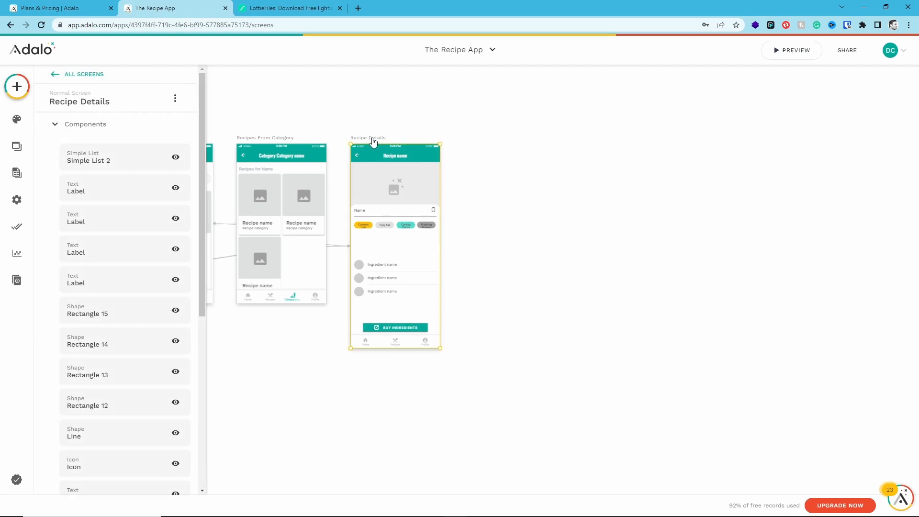
pyautogui.moveTo(372, 139); pyautogui.dragTo(475, 142)
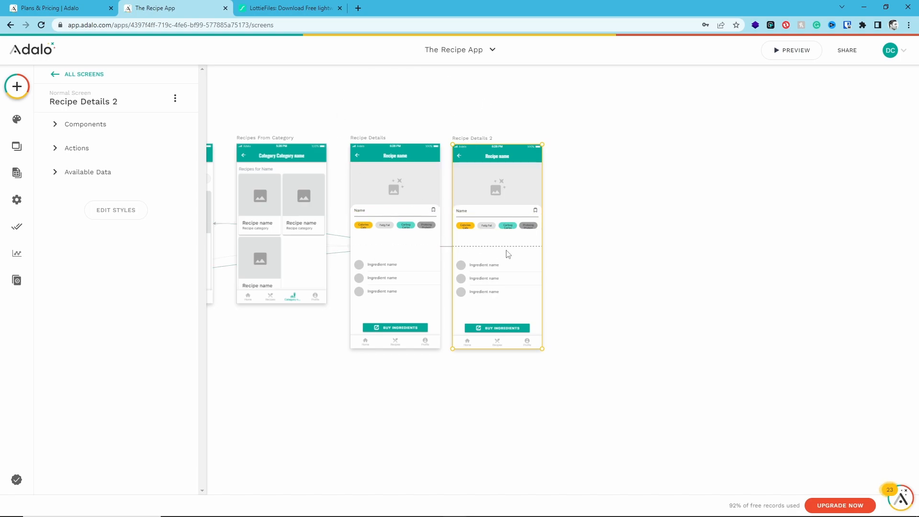
# Rename the original Recipe Details screen as "Recipe Details - Ingredients Filter".
pyautogui.click(392, 279)
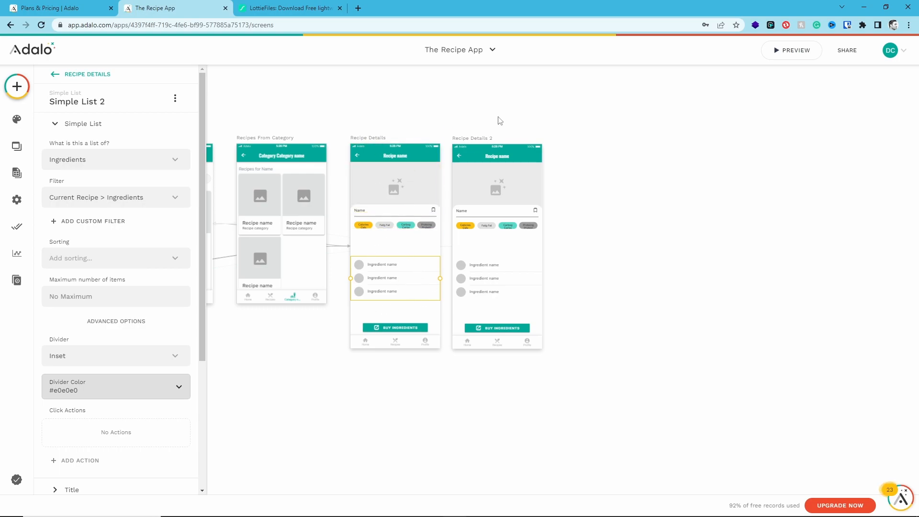
pyautogui.click(380, 138)
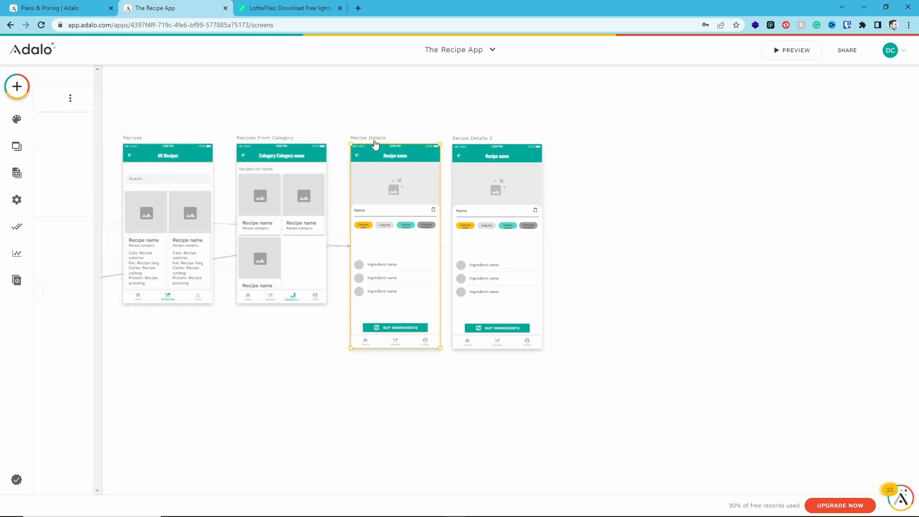
pyautogui.click(119, 101)
pyautogui.click(110, 139)
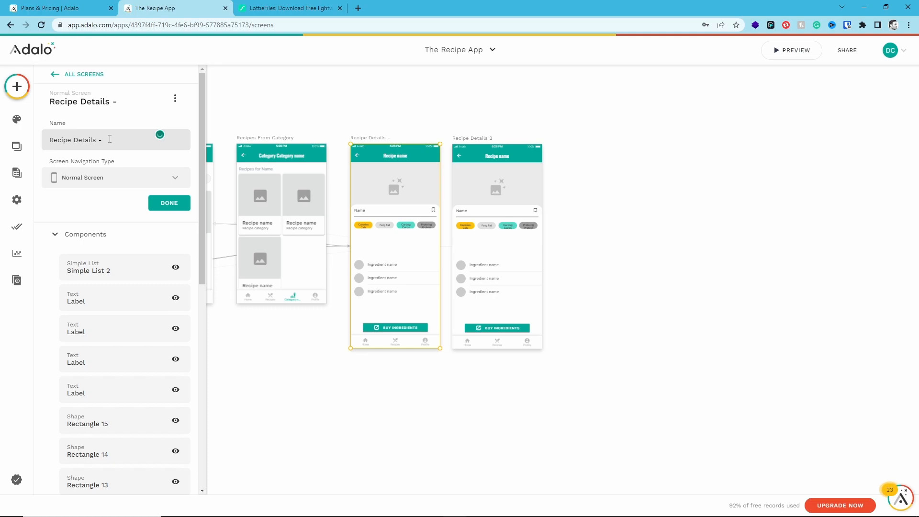
pyautogui.write('- Ingredients Filter')
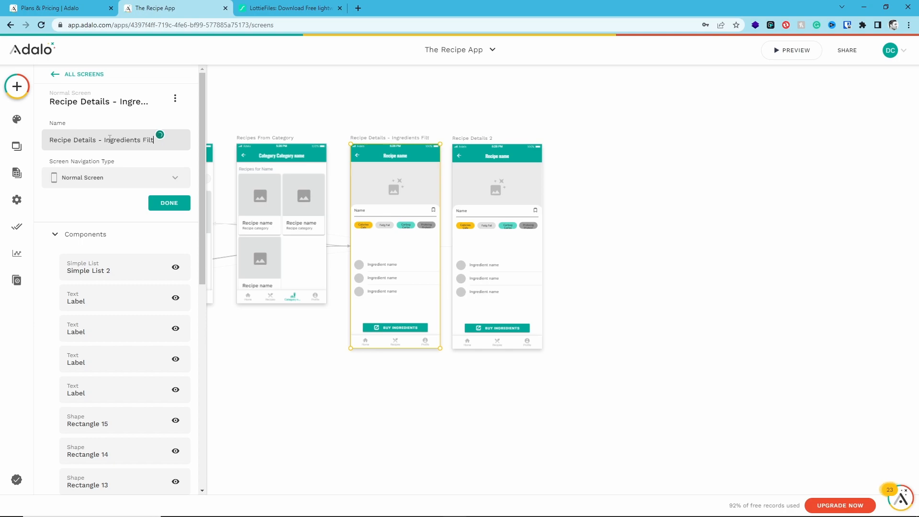
# Rename the duplicated screen as "Recipe Details - Instruction Filter".
pyautogui.click(472, 144)
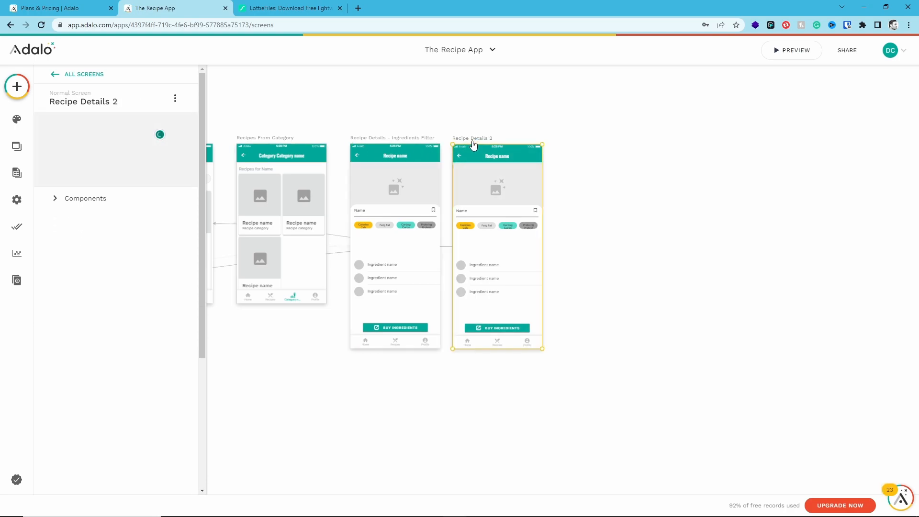
pyautogui.click(126, 98)
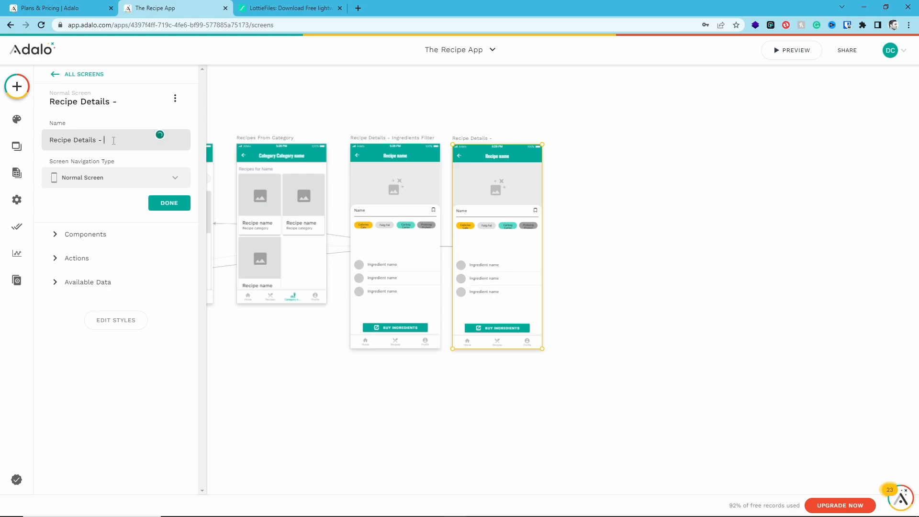
pyautogui.write('- Instruction Filter')
pyautogui.click(667, 231)
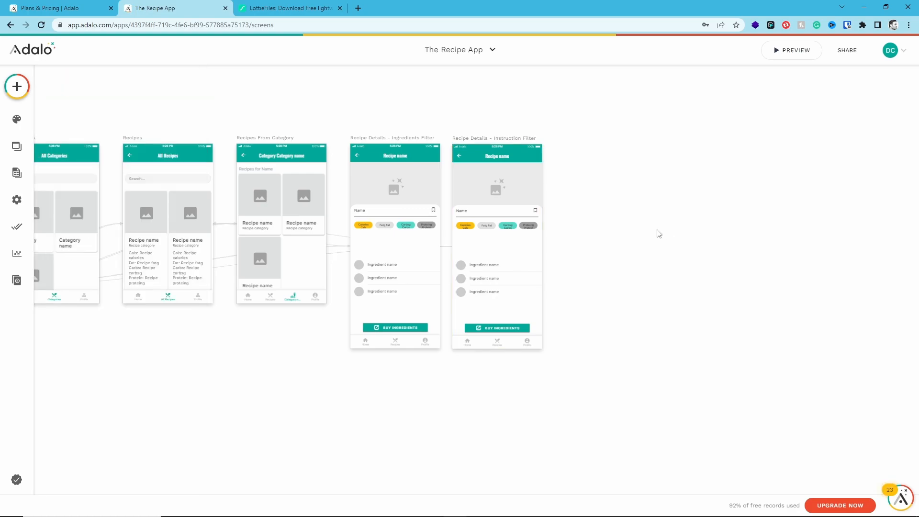
# Add a rectangle between the nutrition tags and the ingredient list on the Ingredients Filter screen.
pyautogui.click(16, 86)
pyautogui.scroll(-4, 67, 268)
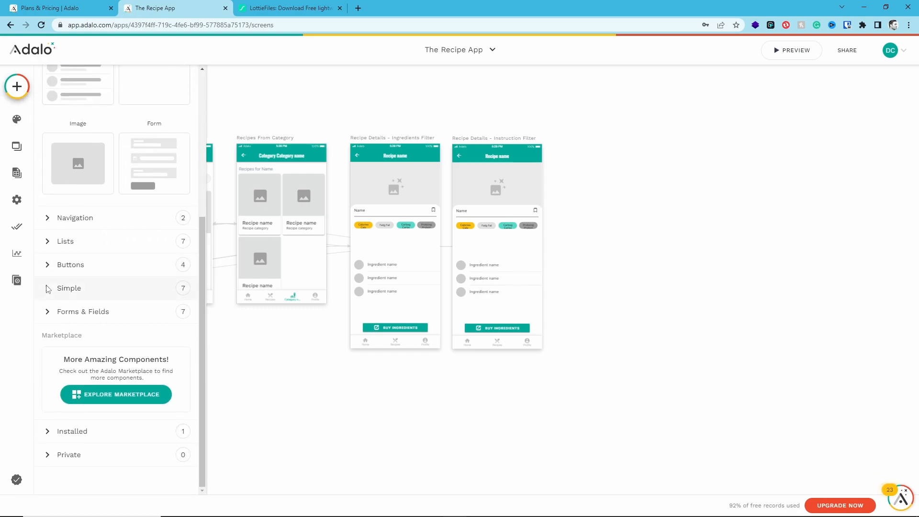
pyautogui.click(67, 287)
pyautogui.scroll(-2, 129, 342)
pyautogui.moveTo(129, 342); pyautogui.dragTo(389, 253)
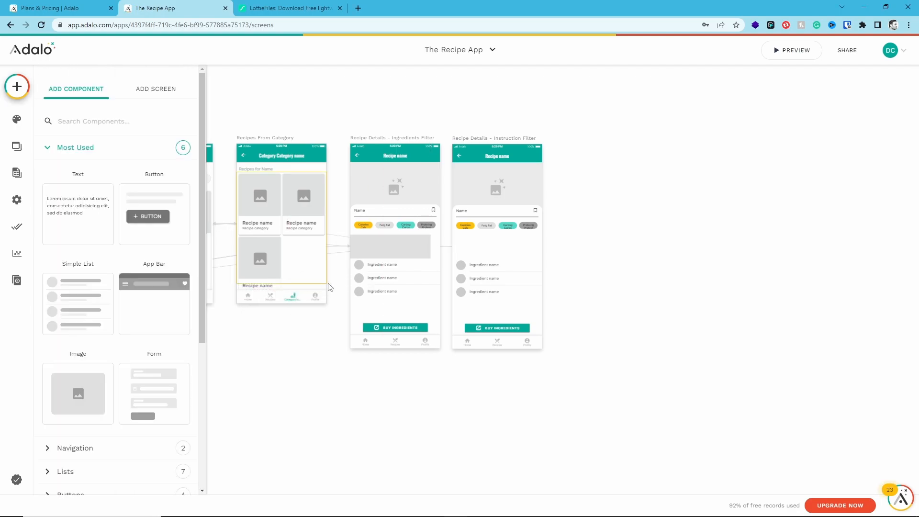
pyautogui.click(371, 248)
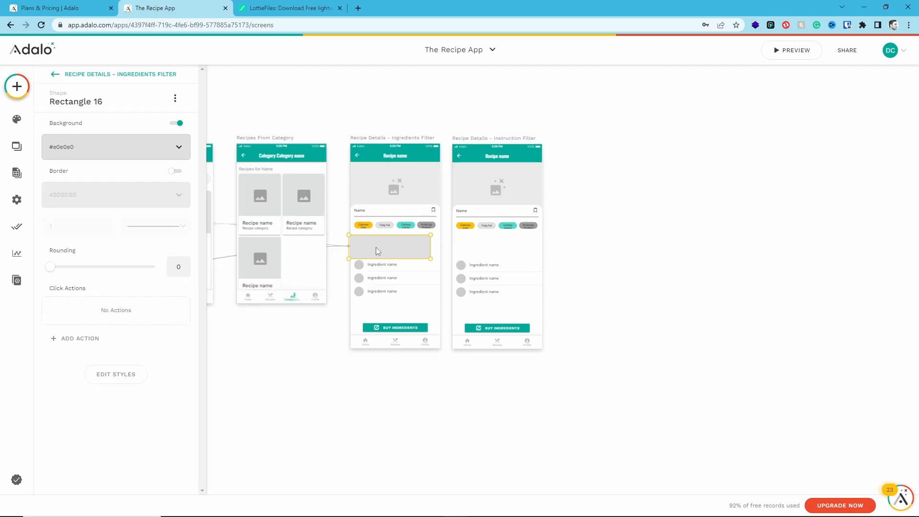
# Size the new rectangle to 150 wide by 40 high and align its left edge with the divider line above the ingredient list.
pyautogui.scroll(5, 375, 247)
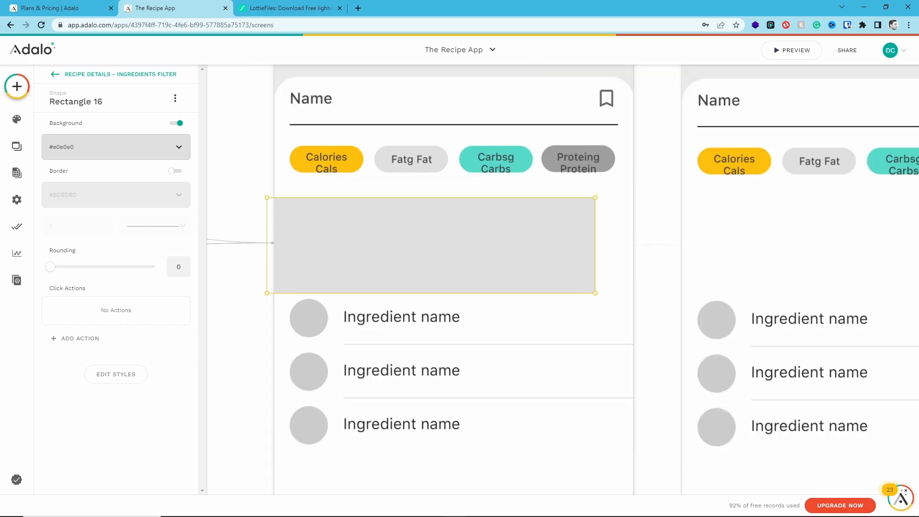
pyautogui.click(120, 374)
pyautogui.click(117, 429)
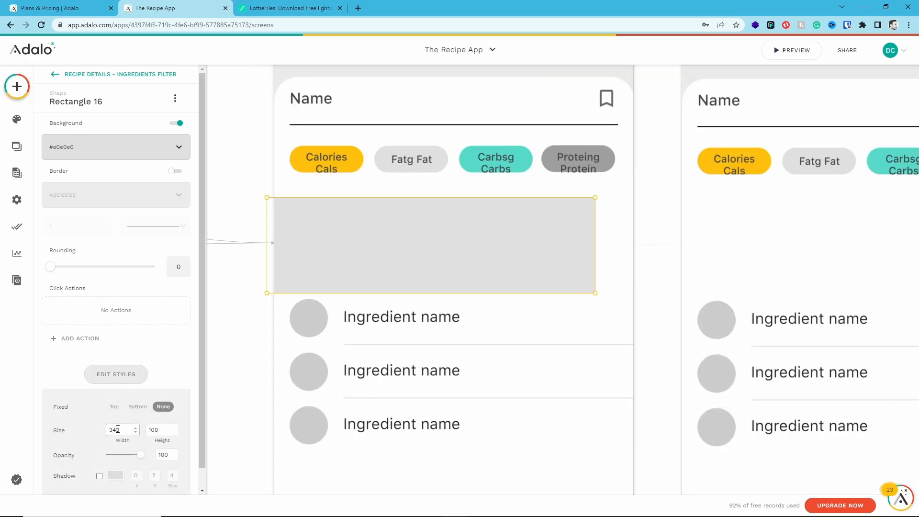
pyautogui.write('150')
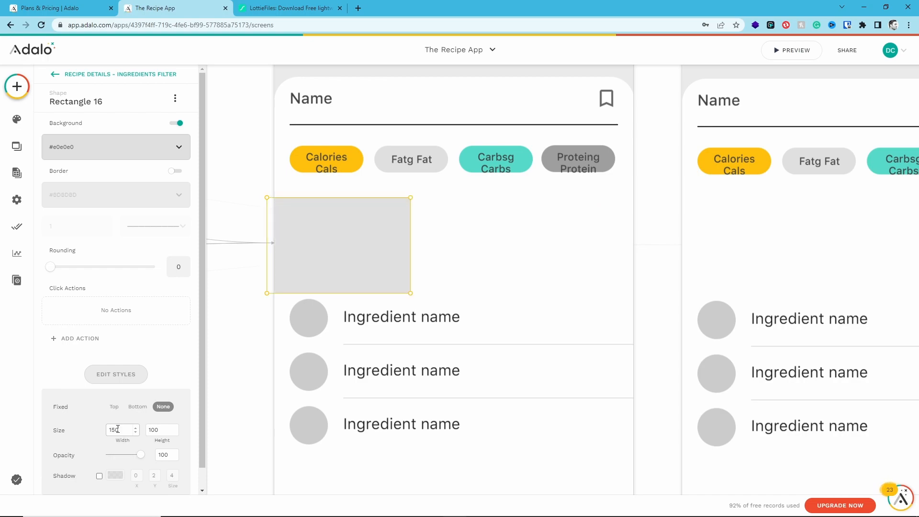
pyautogui.click(154, 430)
pyautogui.write('40')
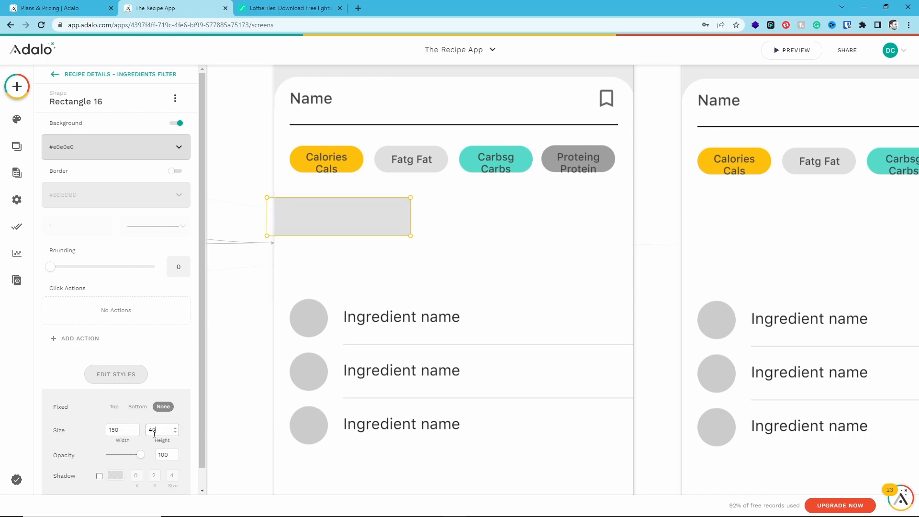
pyautogui.moveTo(310, 228); pyautogui.dragTo(332, 255)
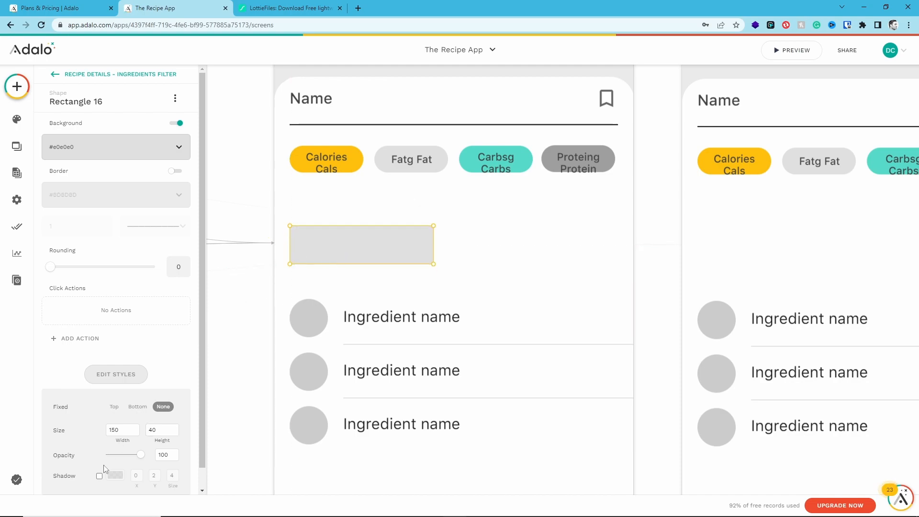
# Set the new rectangle's corner rounding to 9 and its background to the Primary colour.
pyautogui.moveTo(50, 267); pyautogui.dragTo(195, 266)
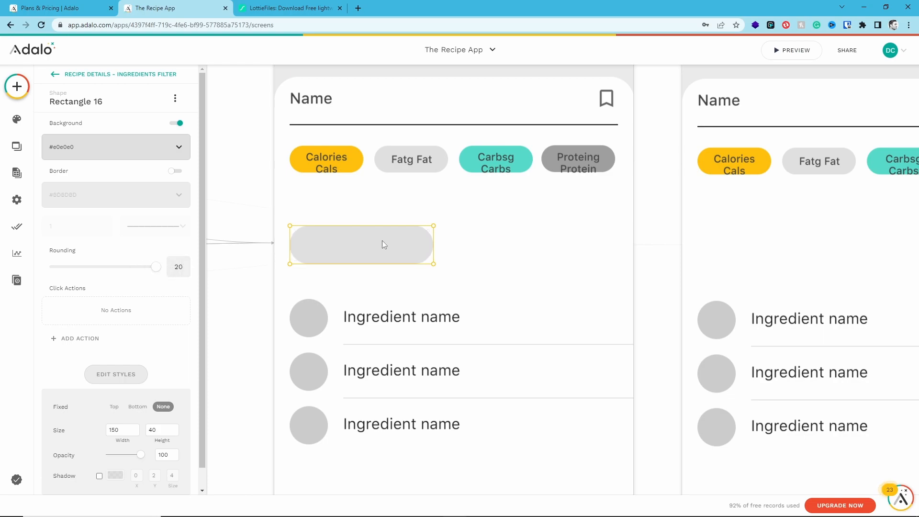
pyautogui.moveTo(156, 266); pyautogui.dragTo(99, 272)
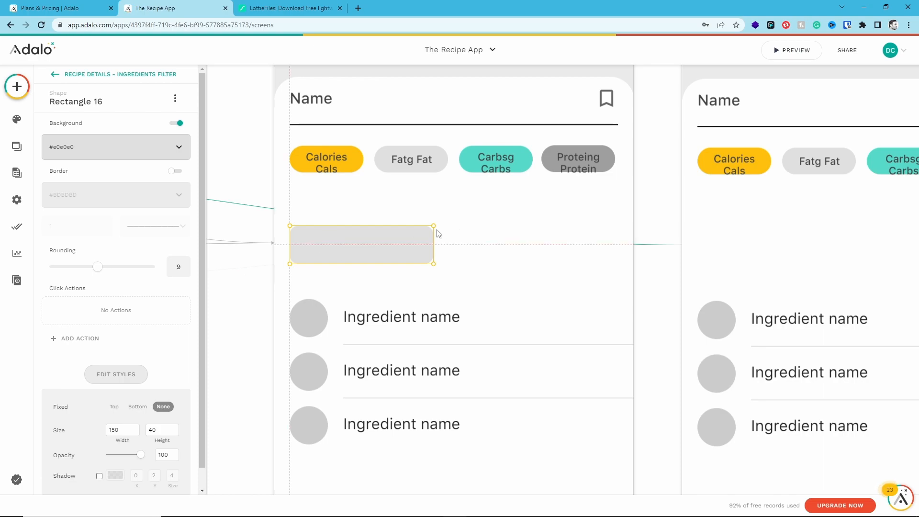
pyautogui.click(121, 152)
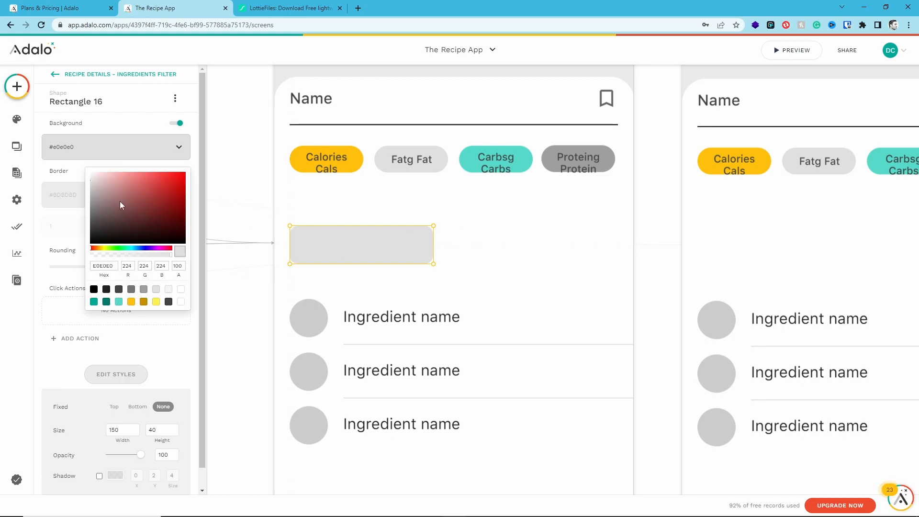
pyautogui.click(94, 301)
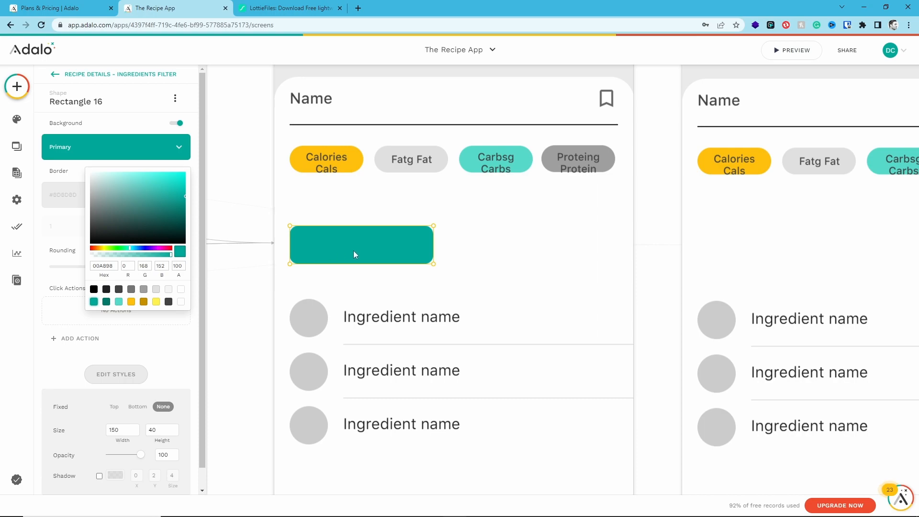
pyautogui.click(120, 303)
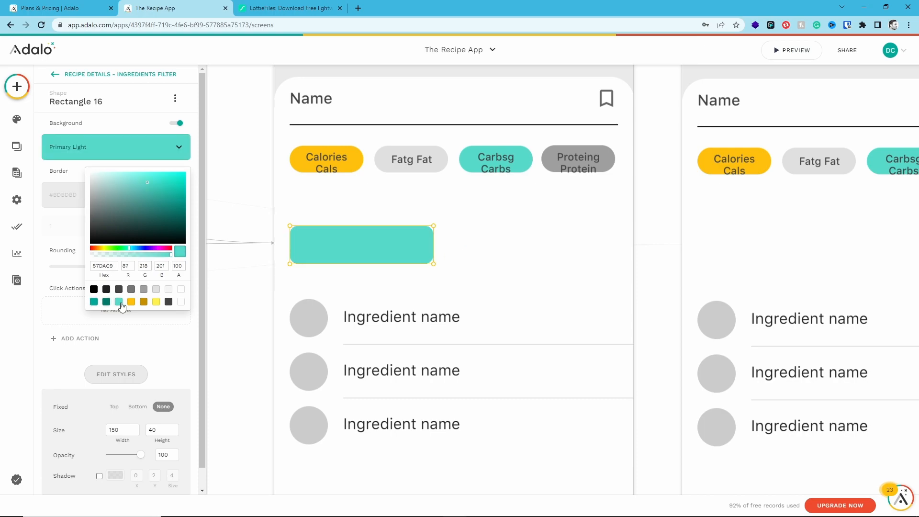
pyautogui.click(94, 302)
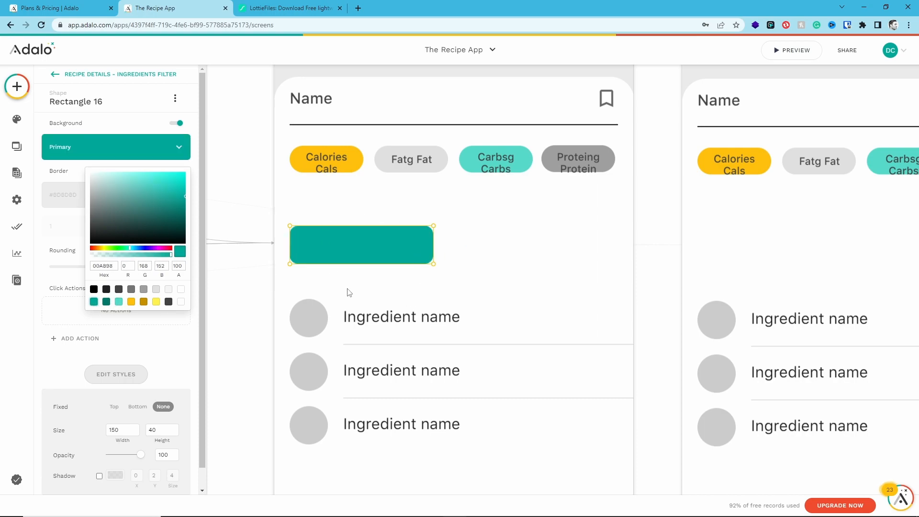
pyautogui.click(536, 277)
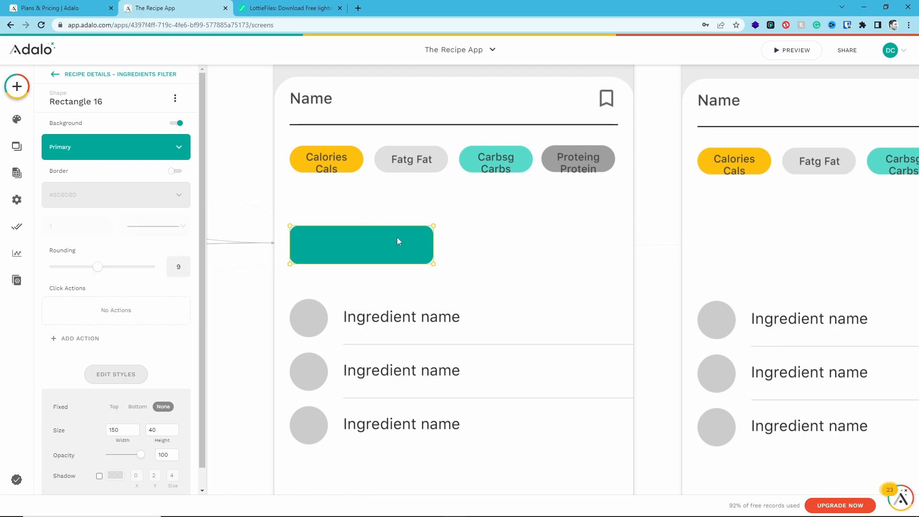
# Add a text component over the green rectangle, fit its width to the rectangle and centre its text.
pyautogui.click(17, 86)
pyautogui.moveTo(77, 206); pyautogui.dragTo(335, 248)
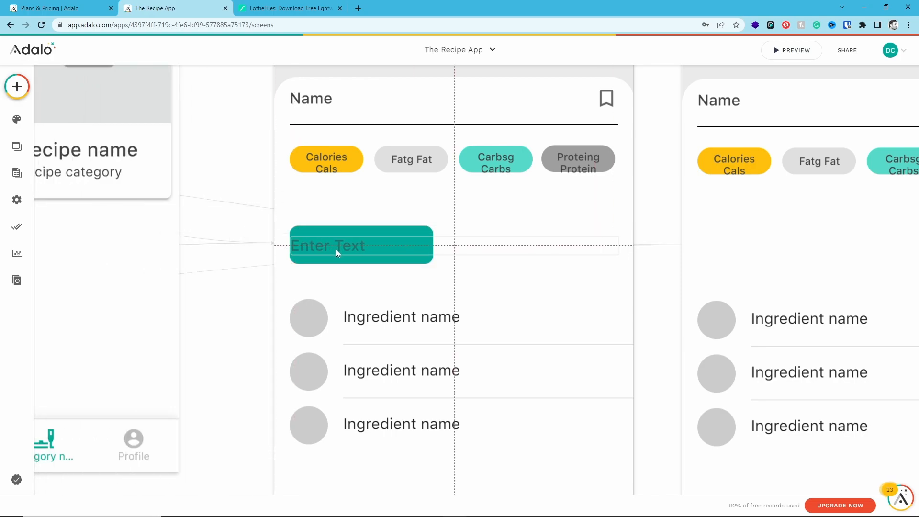
pyautogui.moveTo(614, 248); pyautogui.dragTo(427, 247)
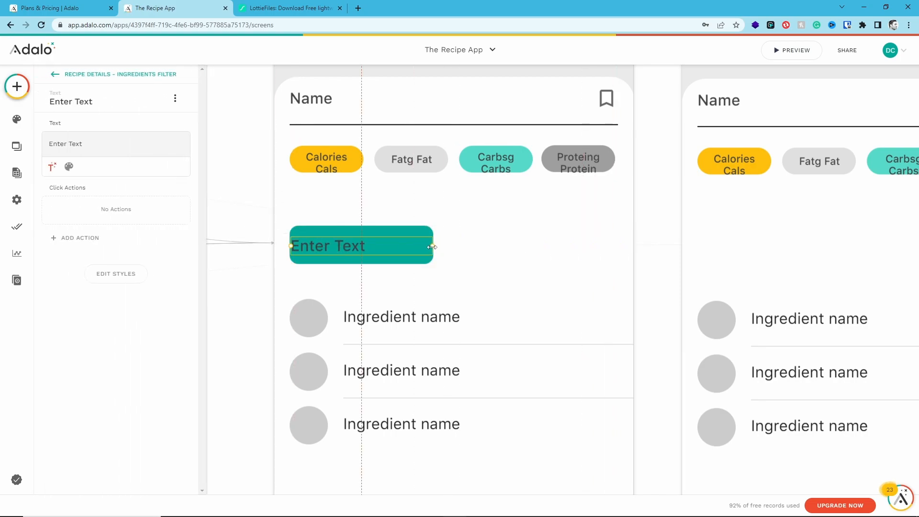
pyautogui.click(70, 167)
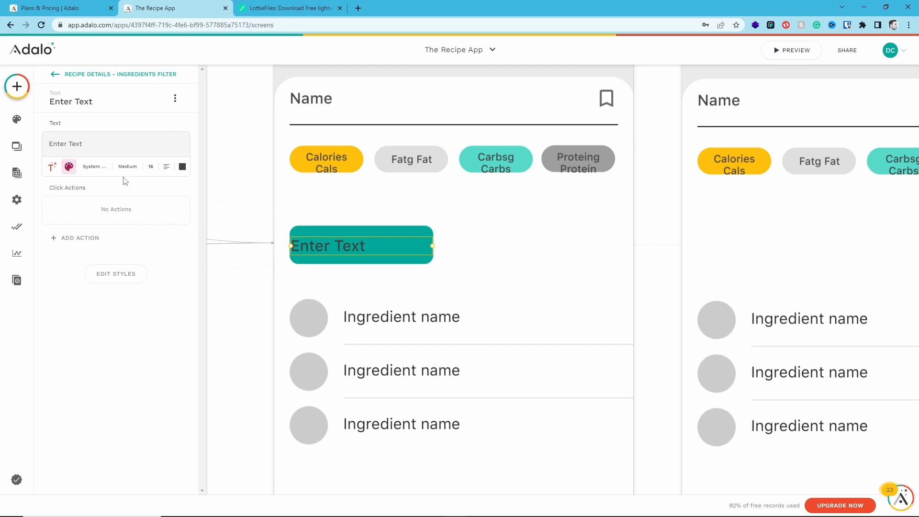
pyautogui.click(166, 166)
pyautogui.click(168, 211)
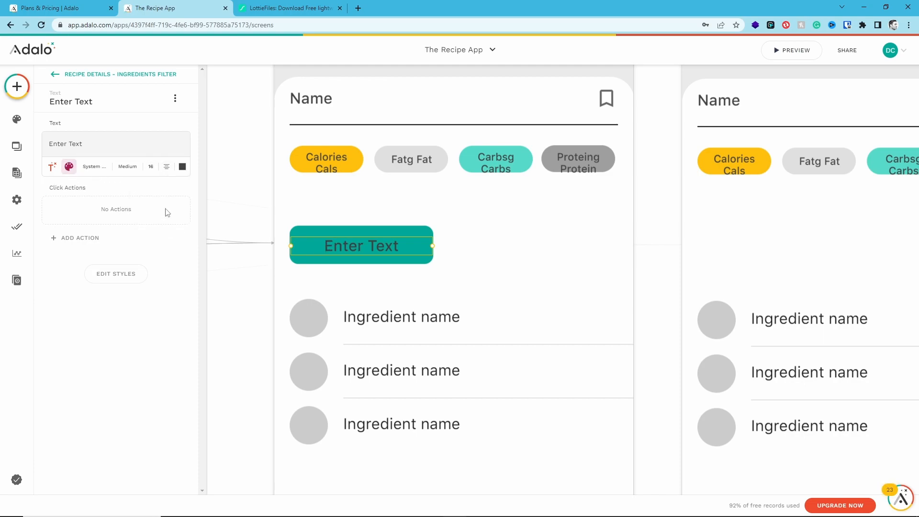
# Change the text on the green rectangle to "Ingredients", keeping its edges in line with the rectangle.
pyautogui.tripleClick(117, 144)
pyautogui.write('ingred')
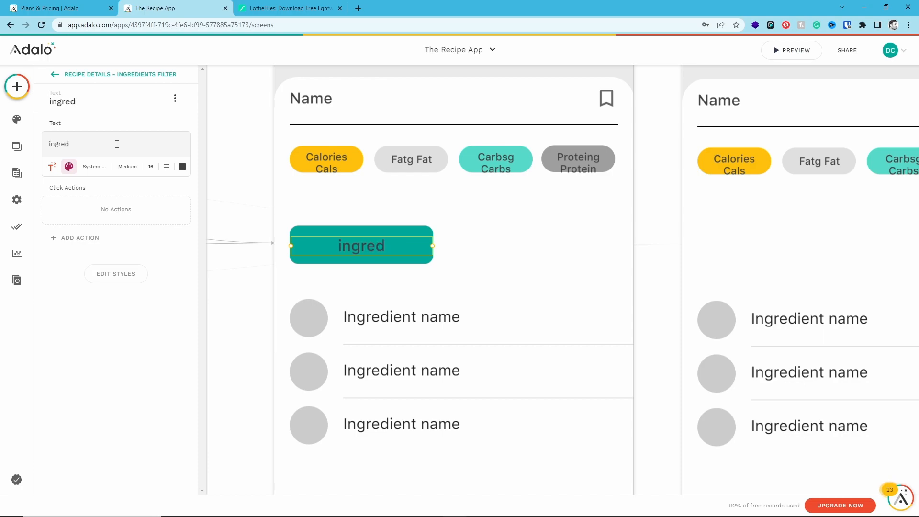
pyautogui.write('ients')
pyautogui.press('Home')
pyautogui.press('Delete')
pyautogui.write('I')
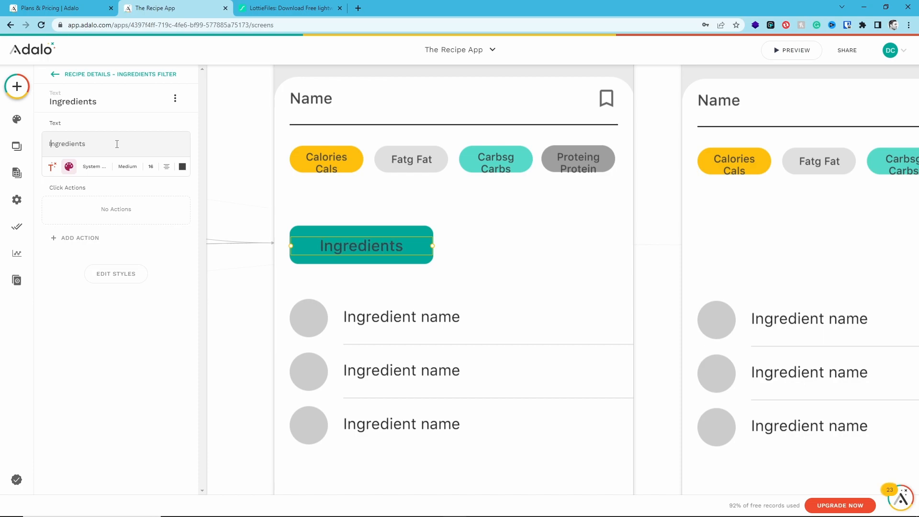
pyautogui.moveTo(432, 245); pyautogui.dragTo(432, 244)
pyautogui.moveTo(290, 246); pyautogui.dragTo(287, 246)
pyautogui.click(444, 217)
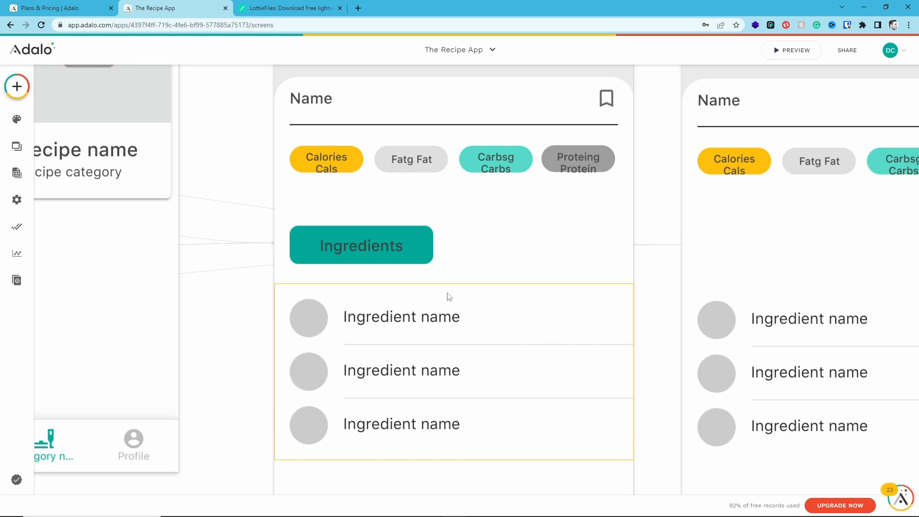
# Duplicate the Ingredients rectangle and its text beside the original, and change the copied text to "Instructions".
pyautogui.moveTo(365, 221); pyautogui.dragTo(526, 247)
pyautogui.click(344, 242)
pyautogui.moveTo(364, 239); pyautogui.dragTo(476, 237)
pyautogui.doubleClick(74, 144)
pyautogui.write('Instructions')
pyautogui.click(329, 214)
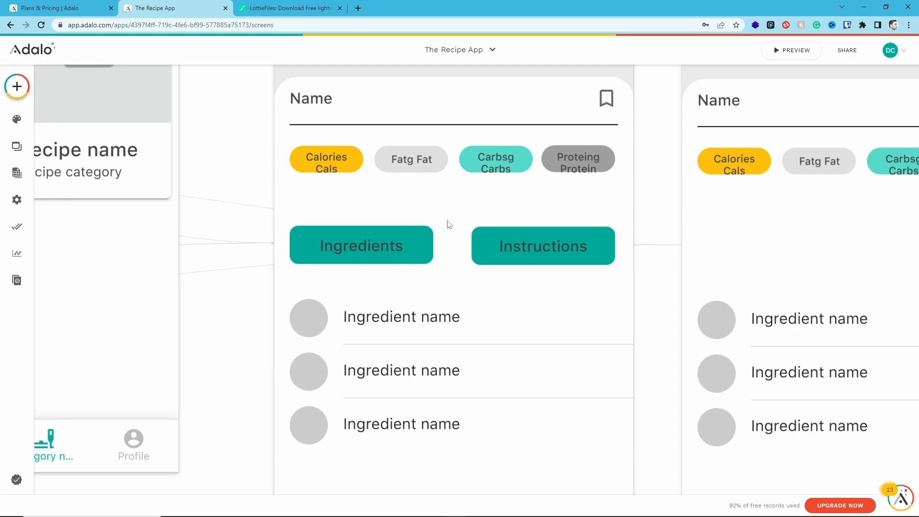
# Try light grey #e0e0e0 as the background of the Ingredients button's rectangle.
pyautogui.click(433, 240)
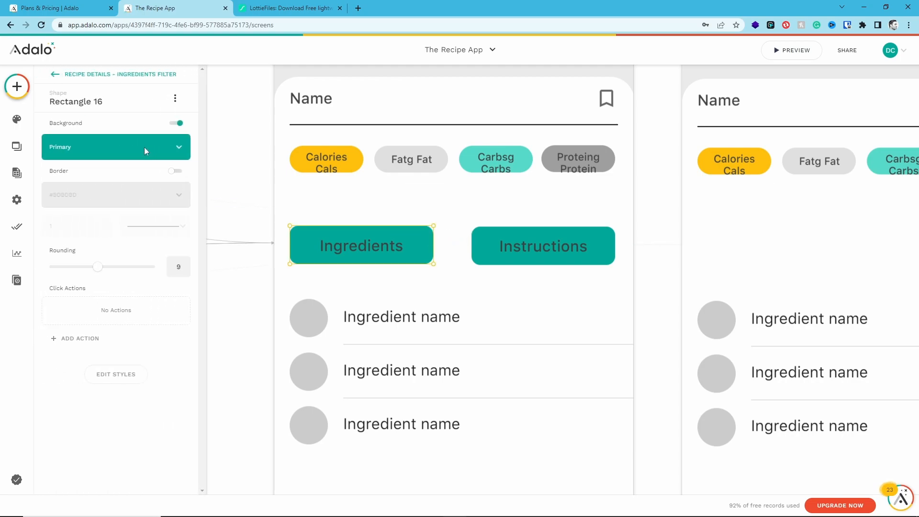
pyautogui.click(145, 152)
pyautogui.click(156, 290)
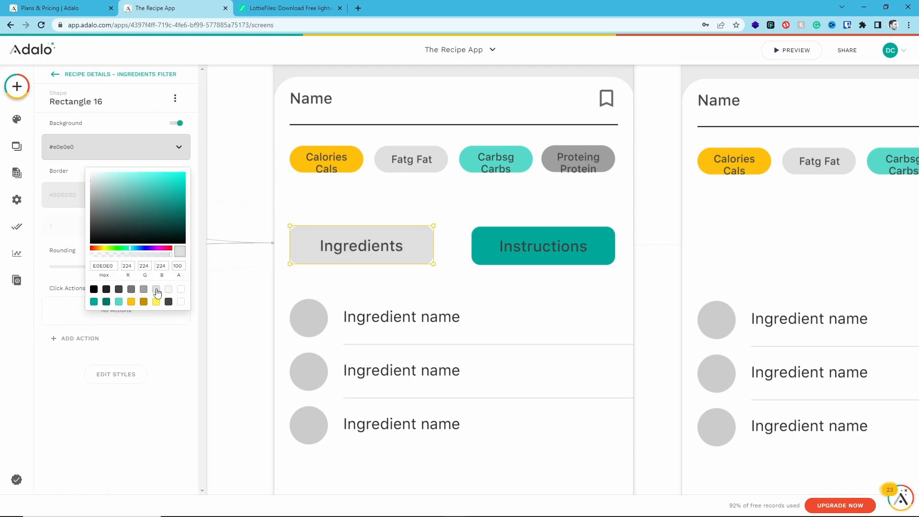
pyautogui.click(408, 206)
pyautogui.click(479, 236)
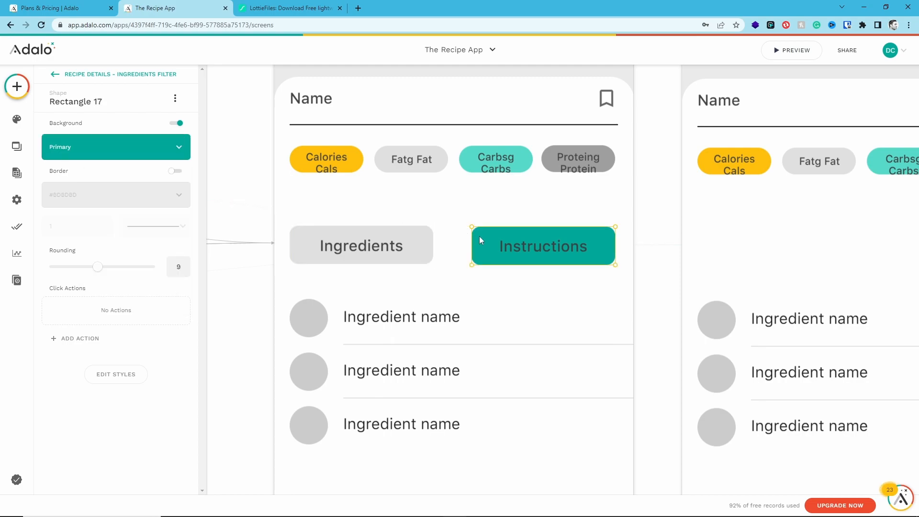
pyautogui.click(129, 146)
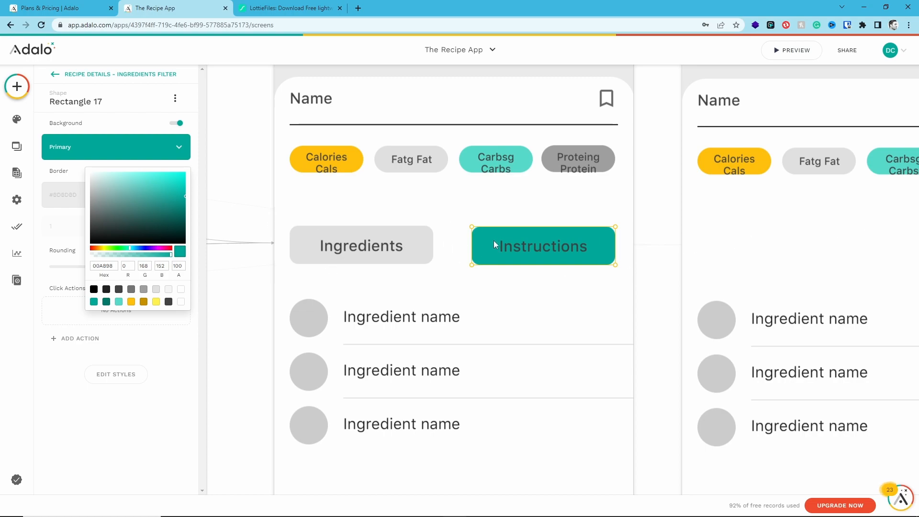
# Set the background of the Ingredients button's rectangle to Primary Light.
pyautogui.click(413, 246)
pyautogui.click(423, 236)
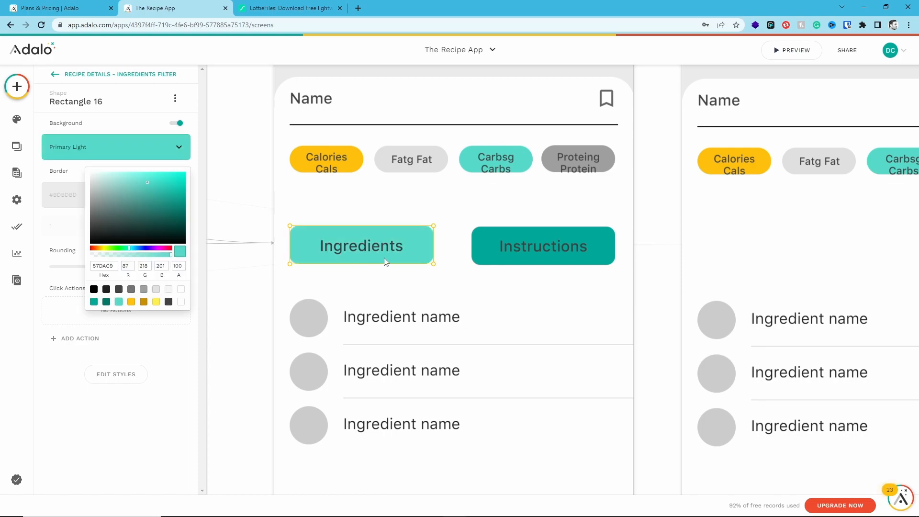
pyautogui.click(451, 229)
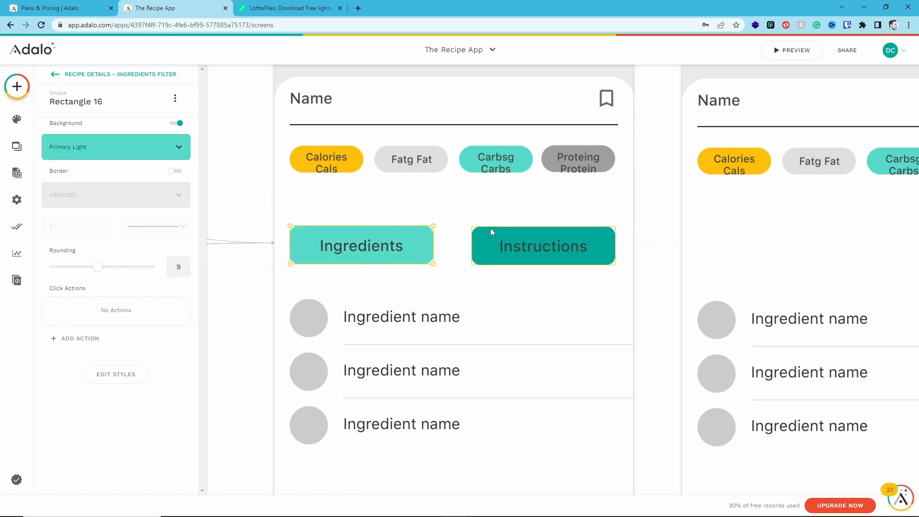
# Set the background of the Instructions button's rectangle to light grey #e0e0e0.
pyautogui.click(488, 231)
pyautogui.click(172, 150)
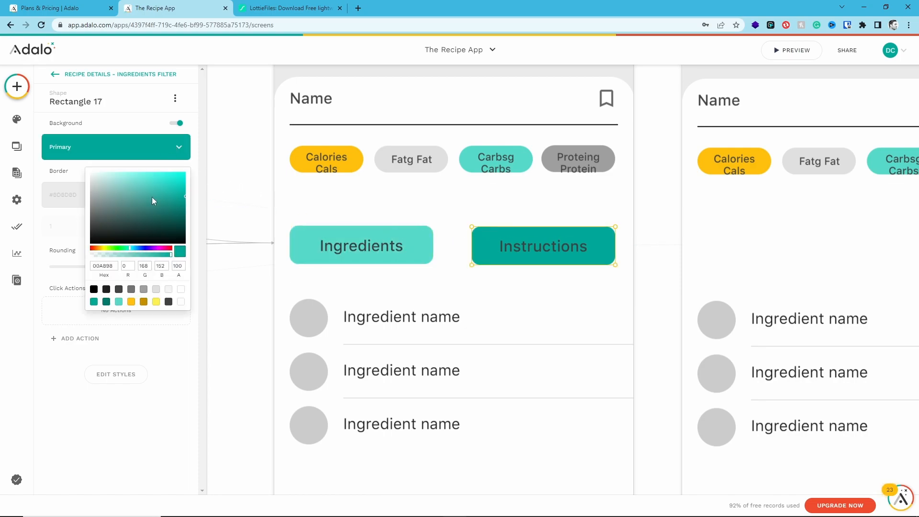
pyautogui.click(168, 290)
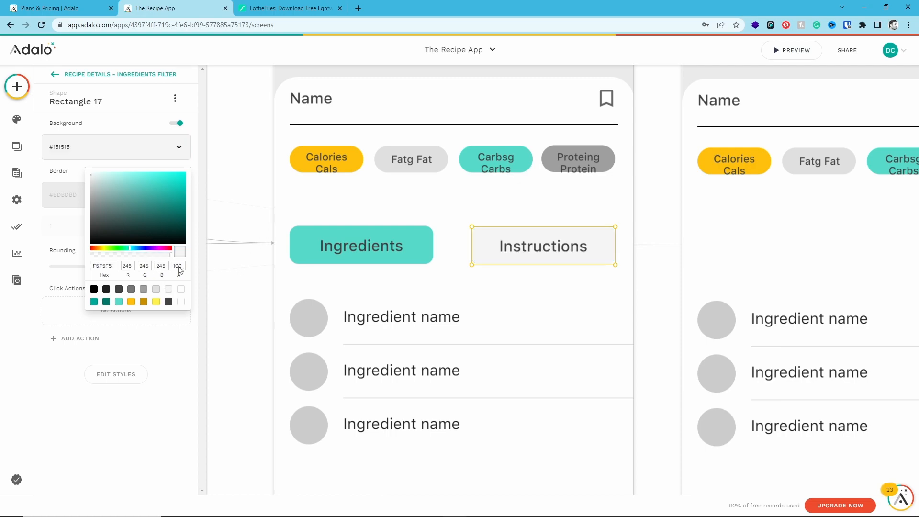
pyautogui.click(157, 293)
pyautogui.click(338, 217)
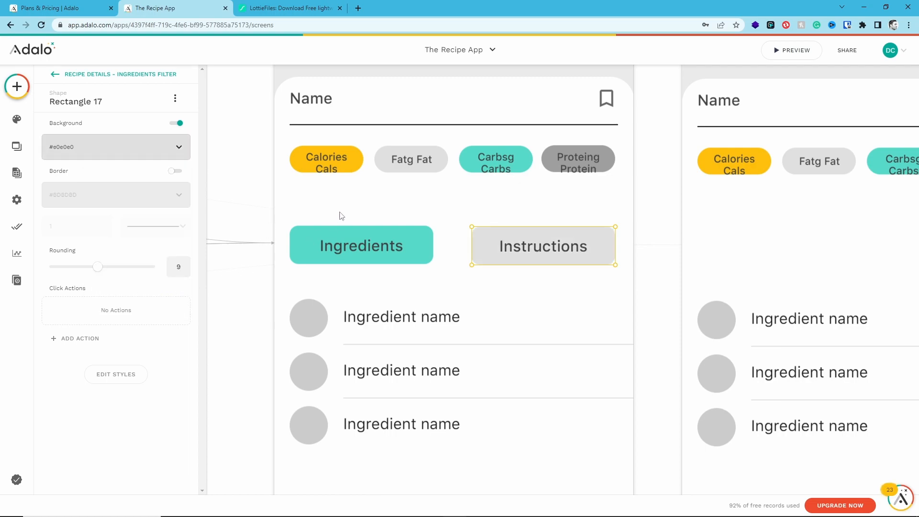
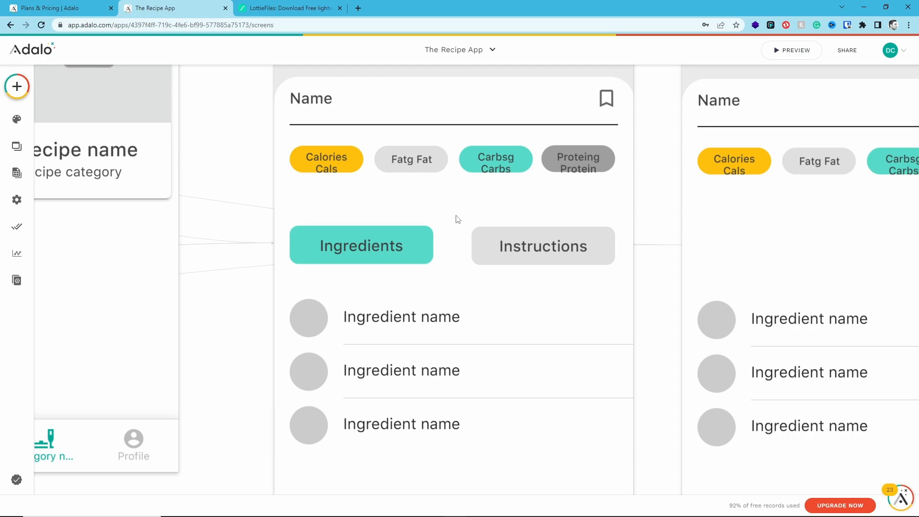
# Give the Instructions button's rectangle a link action to the "Recipe Details - Instruction Filter" screen.
pyautogui.click(477, 231)
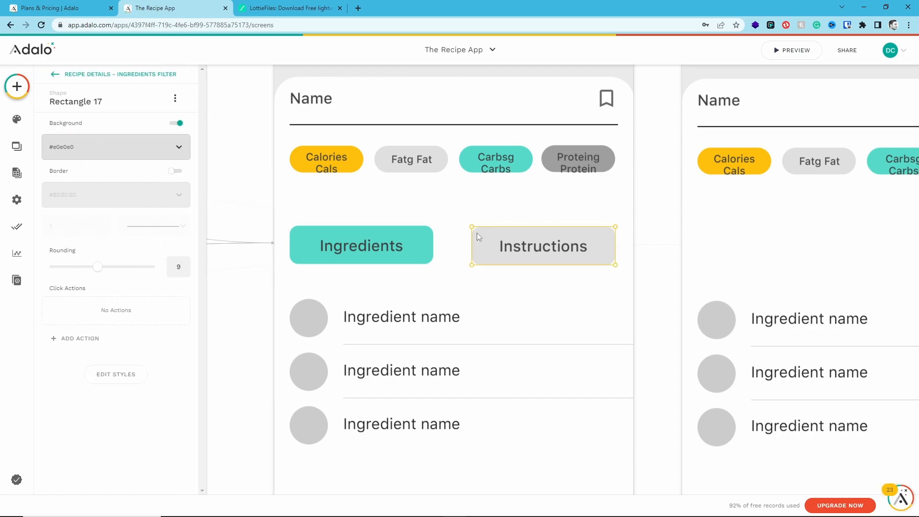
pyautogui.click(69, 339)
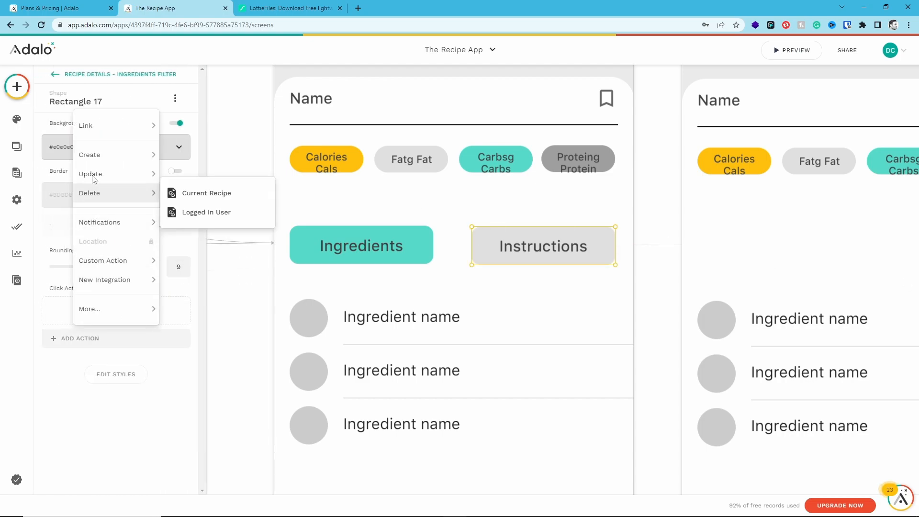
pyautogui.moveTo(94, 129)
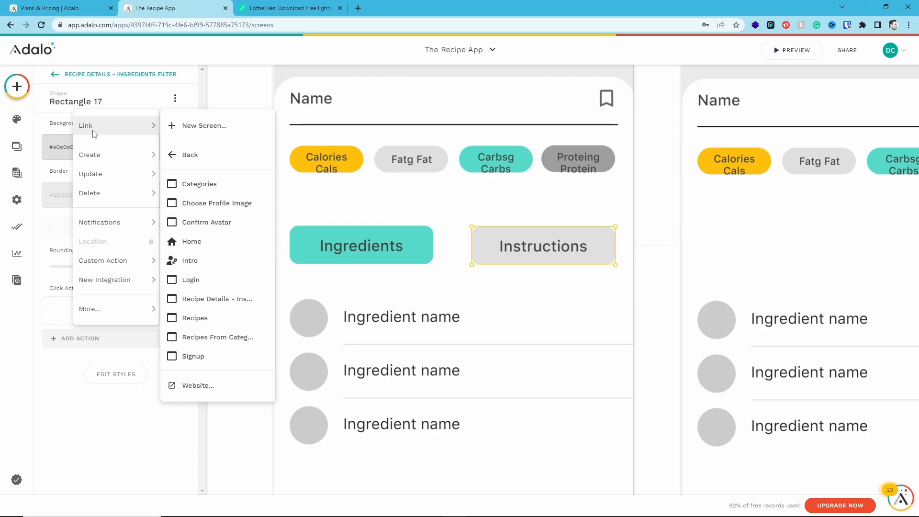
pyautogui.click(208, 299)
pyautogui.click(804, 224)
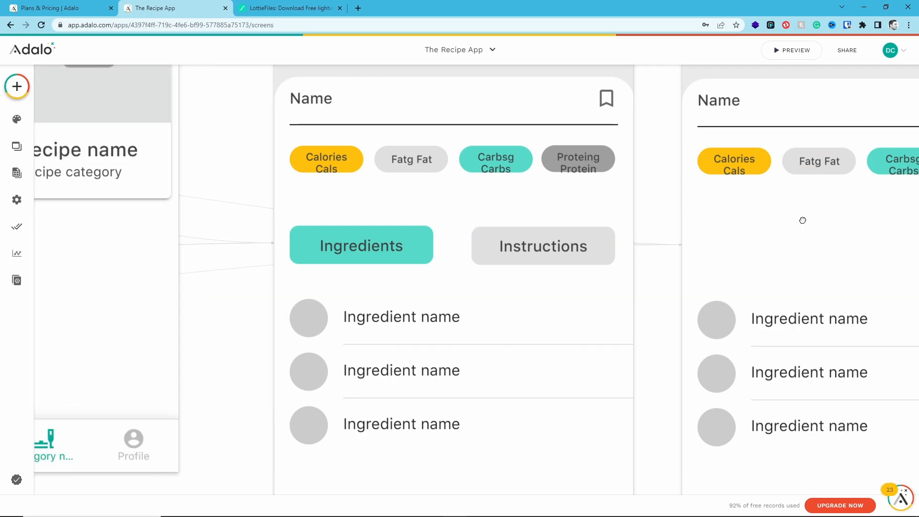
# Copy the Ingredients and Instructions buttons with their texts to the same place on the Instruction Filter screen.
pyautogui.hscroll(4, 802, 222)
pyautogui.scroll(2, 801, 222)
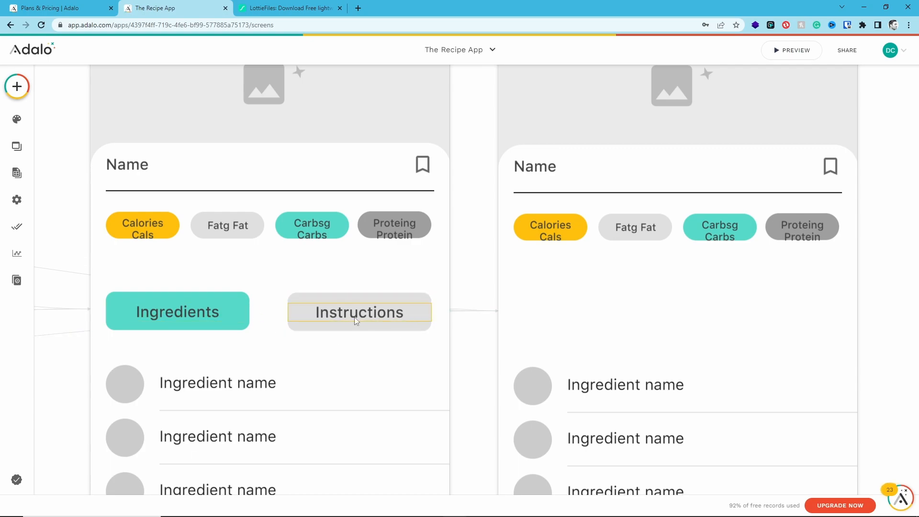
pyautogui.click(198, 299)
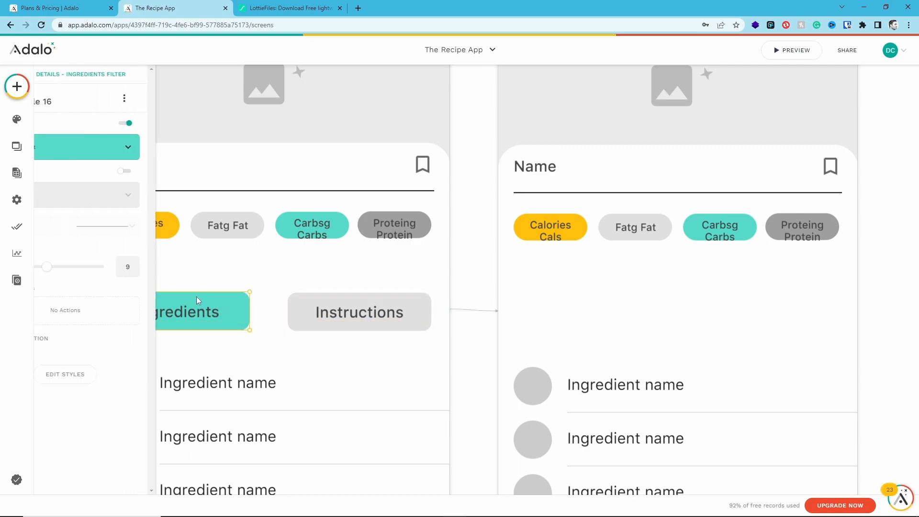
pyautogui.keyDown('shift'); pyautogui.click(215, 311); pyautogui.keyUp('shift')
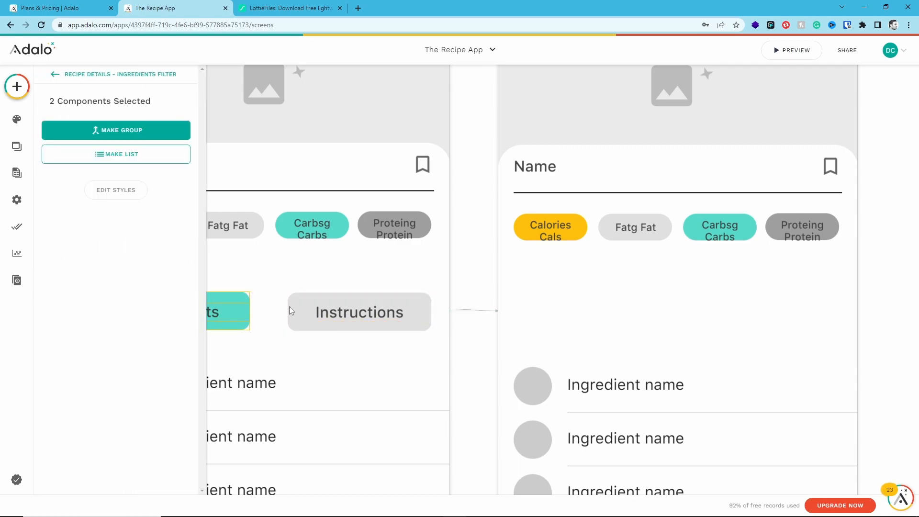
pyautogui.keyDown('shift'); pyautogui.click(320, 314); pyautogui.keyUp('shift')
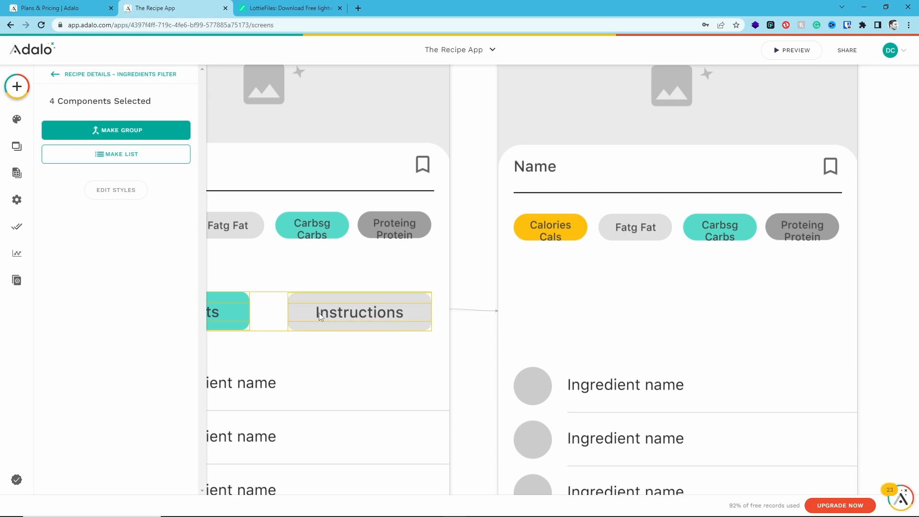
pyautogui.moveTo(319, 314); pyautogui.dragTo(727, 315)
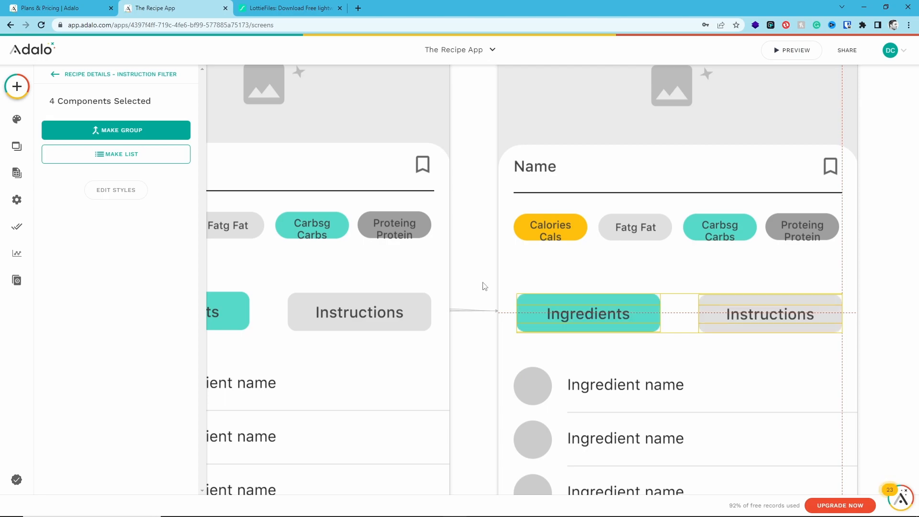
# Place a temporary guide line across both screens, level with the top edges of the Ingredients and Instructions buttons.
pyautogui.click(16, 86)
pyautogui.scroll(-5, 81, 176)
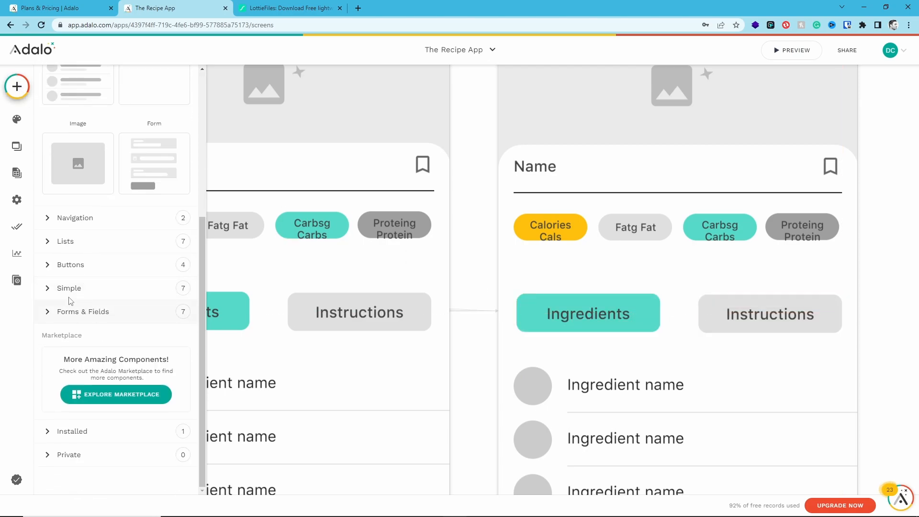
pyautogui.click(47, 290)
pyautogui.scroll(-4, 104, 419)
pyautogui.moveTo(106, 345); pyautogui.dragTo(487, 297)
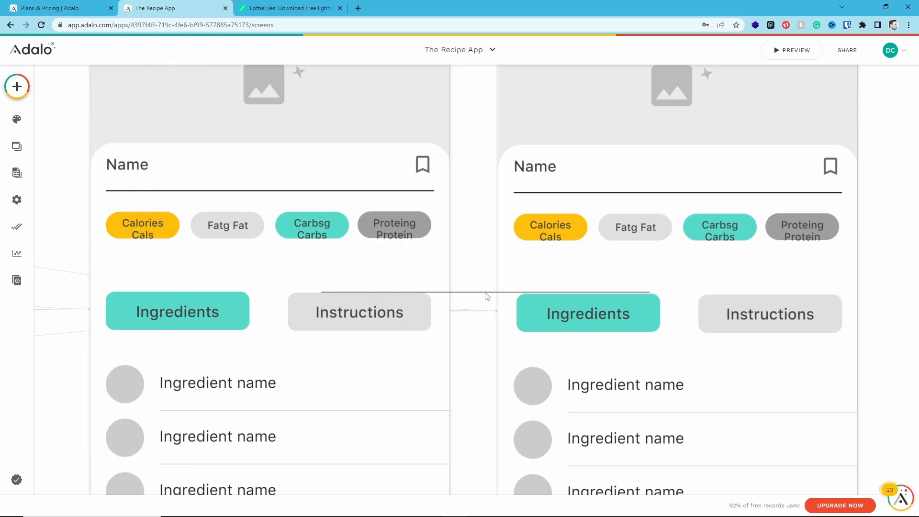
# Nudge the Instruction Filter screen's two buttons and their texts up to the guide line, and delete the line.
pyautogui.click(634, 306)
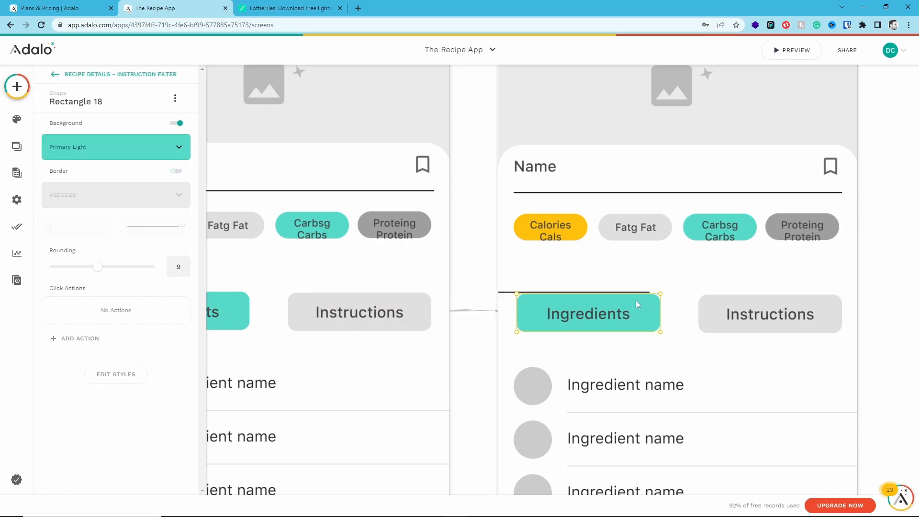
pyautogui.keyDown('shift'); pyautogui.click(704, 303); pyautogui.keyUp('shift')
pyautogui.keyDown('shift'); pyautogui.click(733, 314); pyautogui.keyUp('shift')
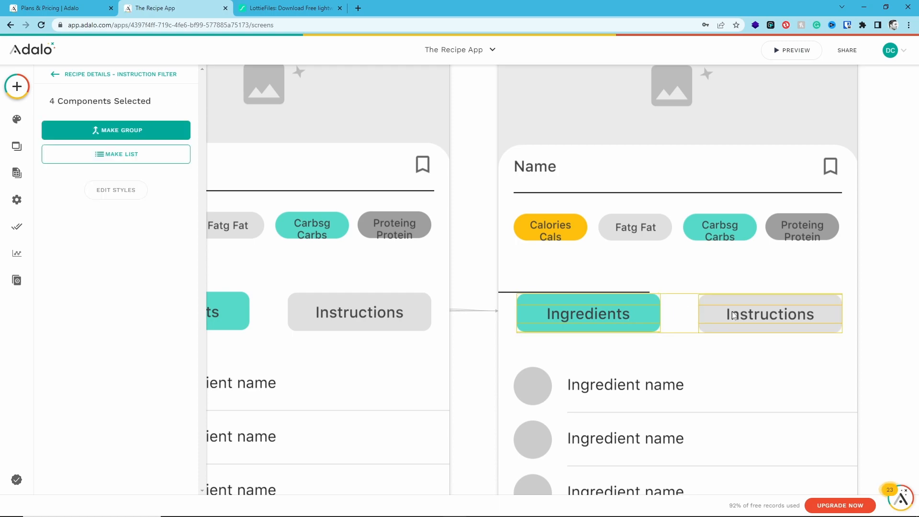
pyautogui.press('Up')
pyautogui.press('Up')
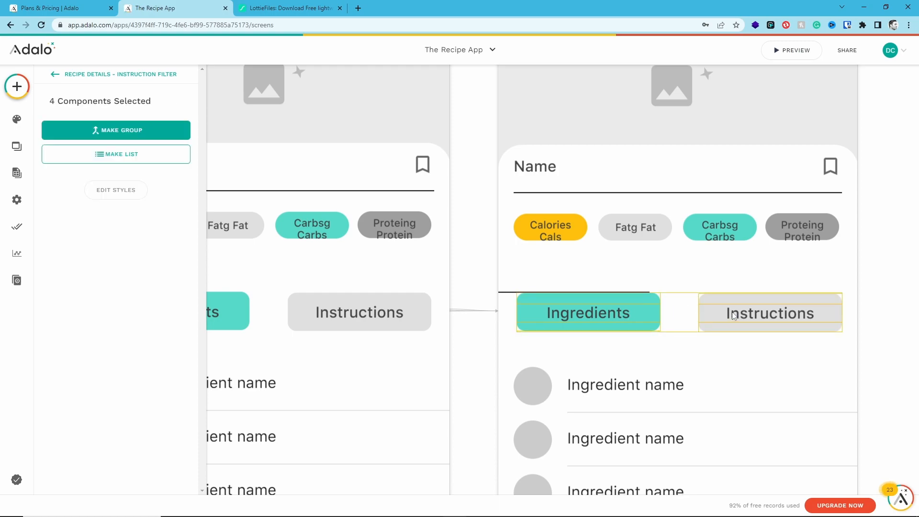
pyautogui.click(678, 283)
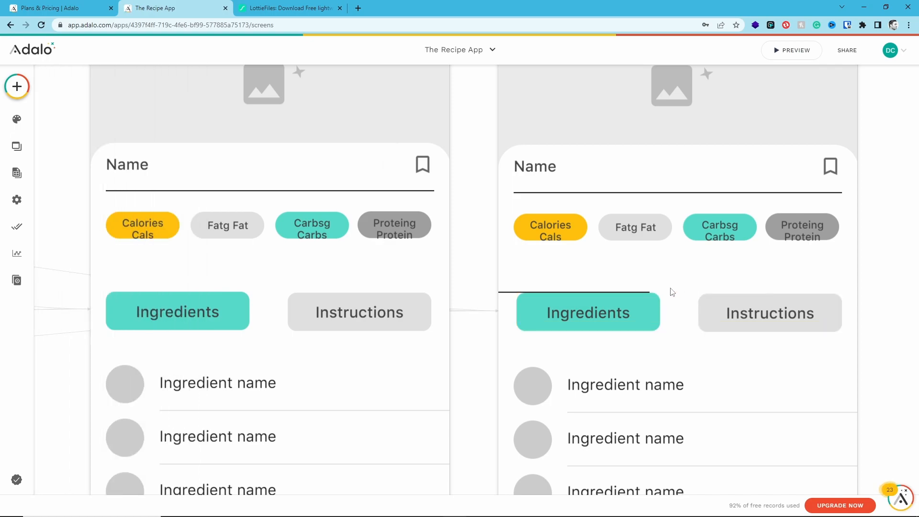
pyautogui.click(510, 292)
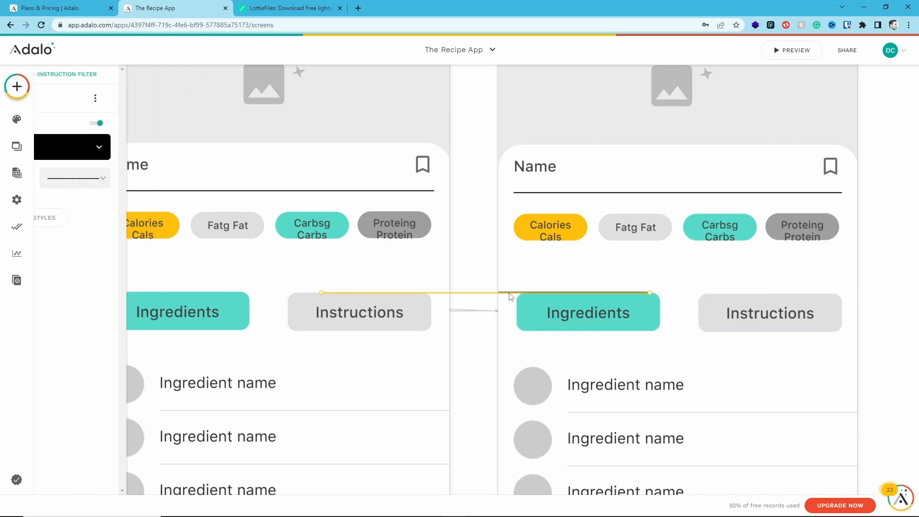
pyautogui.press('Delete')
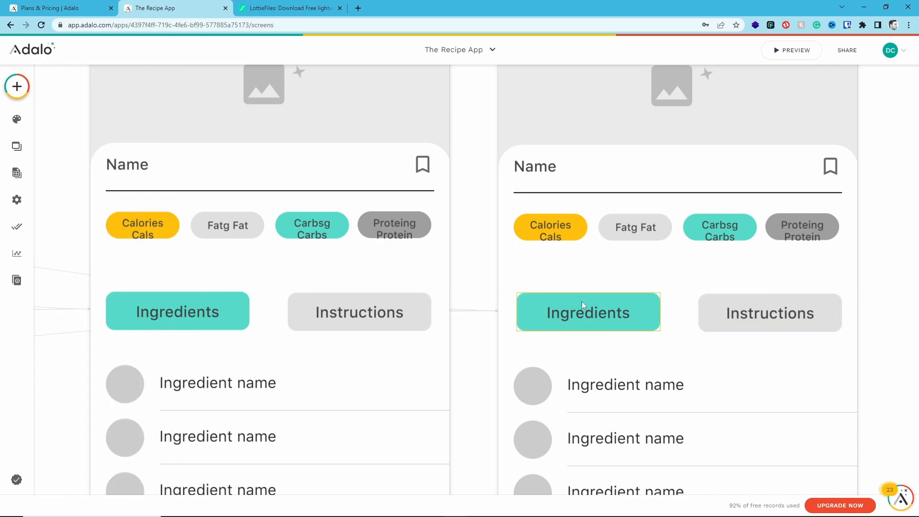
# Set the background of the Instructions button's rectangle on the Instruction Filter screen to the Primary Light colour.
pyautogui.click(687, 164)
pyautogui.moveTo(694, 119); pyautogui.dragTo(643, 321)
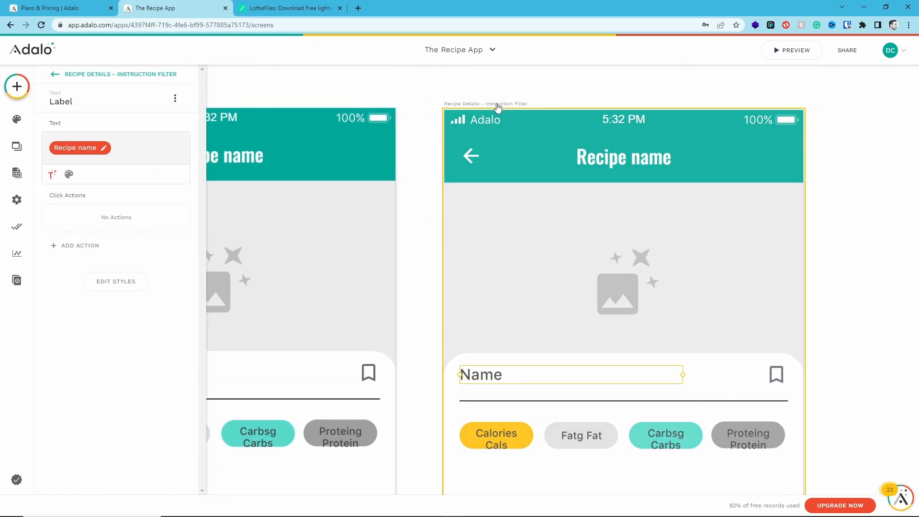
pyautogui.scroll(-1, 580, 300)
pyautogui.moveTo(579, 300); pyautogui.dragTo(538, 96)
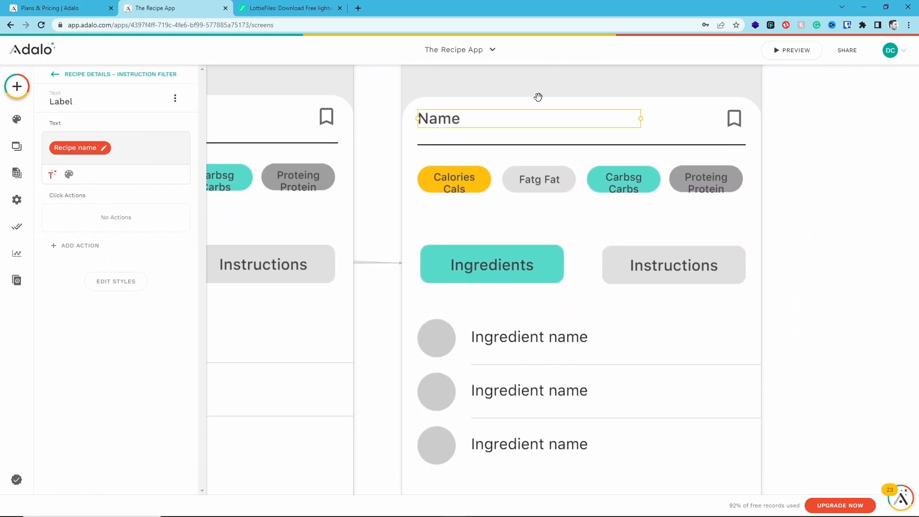
pyautogui.click(614, 255)
pyautogui.click(124, 151)
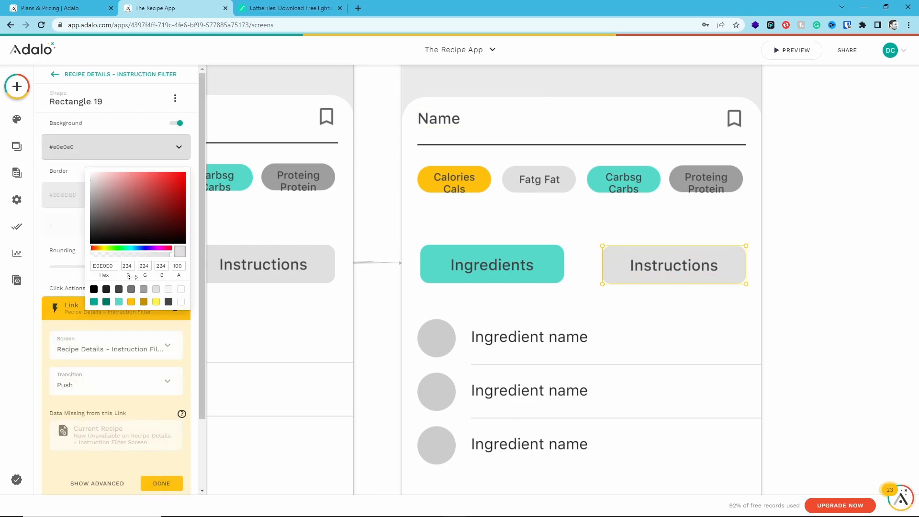
pyautogui.click(118, 302)
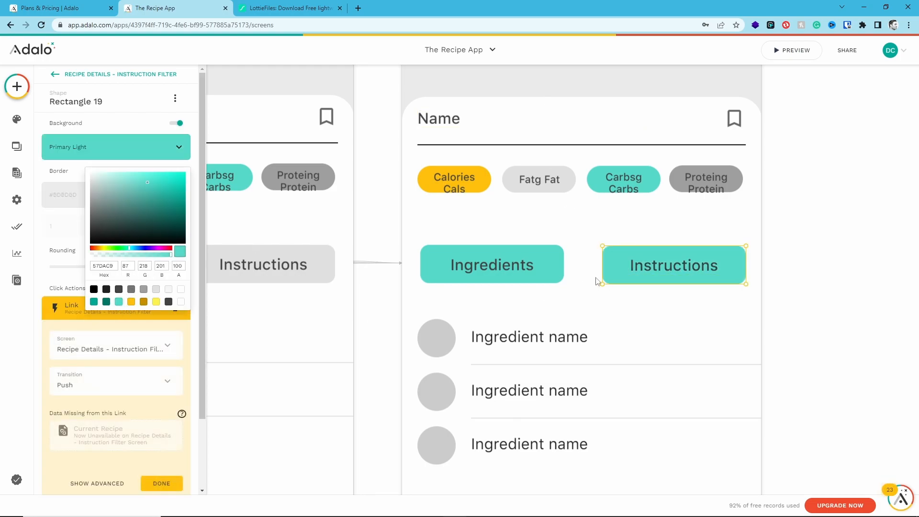
# Set the background of the Ingredients button's rectangle on the Instruction Filter screen to light grey #e0e0e0.
pyautogui.click(518, 254)
pyautogui.click(519, 253)
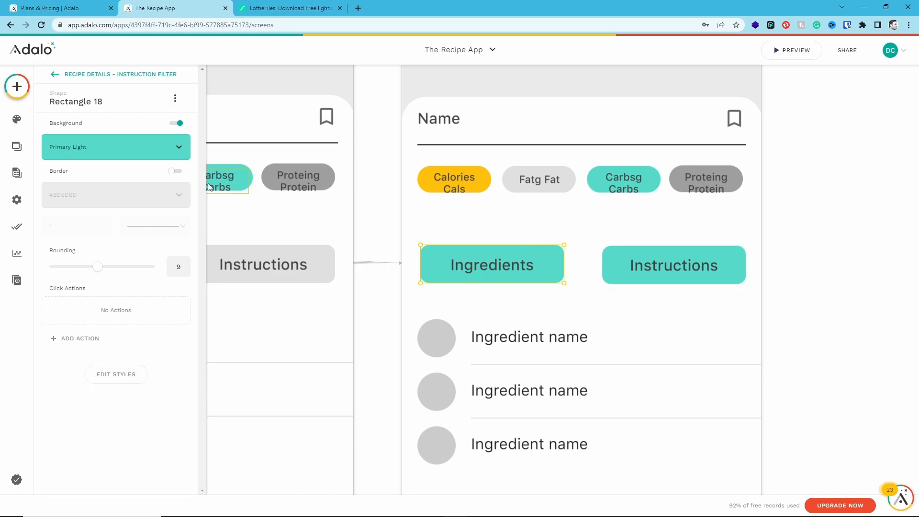
pyautogui.click(126, 148)
pyautogui.click(156, 289)
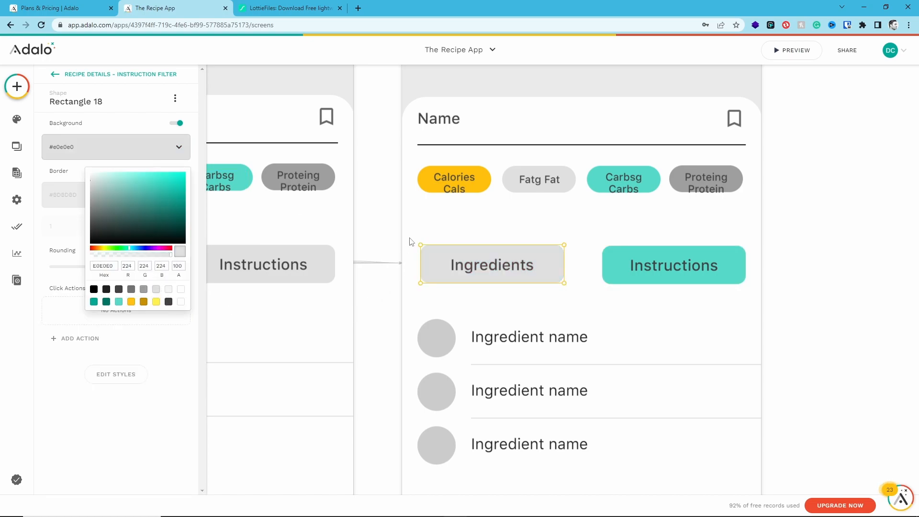
pyautogui.click(412, 241)
pyautogui.click(379, 243)
pyautogui.moveTo(379, 243); pyautogui.dragTo(670, 230)
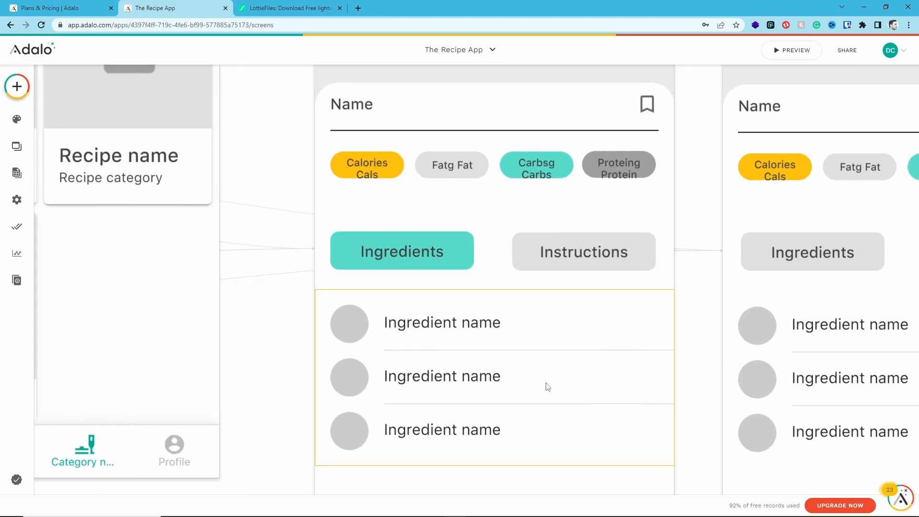
# Delete the link action from the Instructions button's rectangle on the Instruction Filter screen.
pyautogui.moveTo(683, 290); pyautogui.dragTo(268, 314)
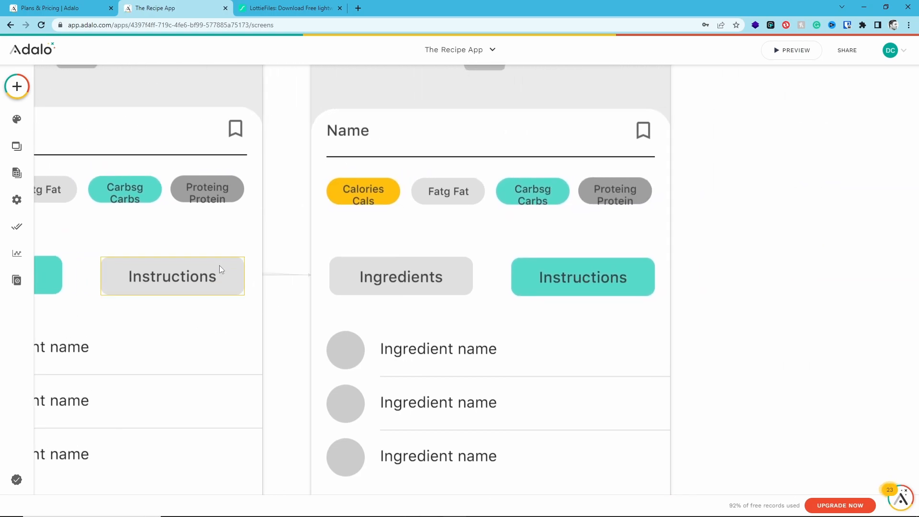
pyautogui.click(220, 266)
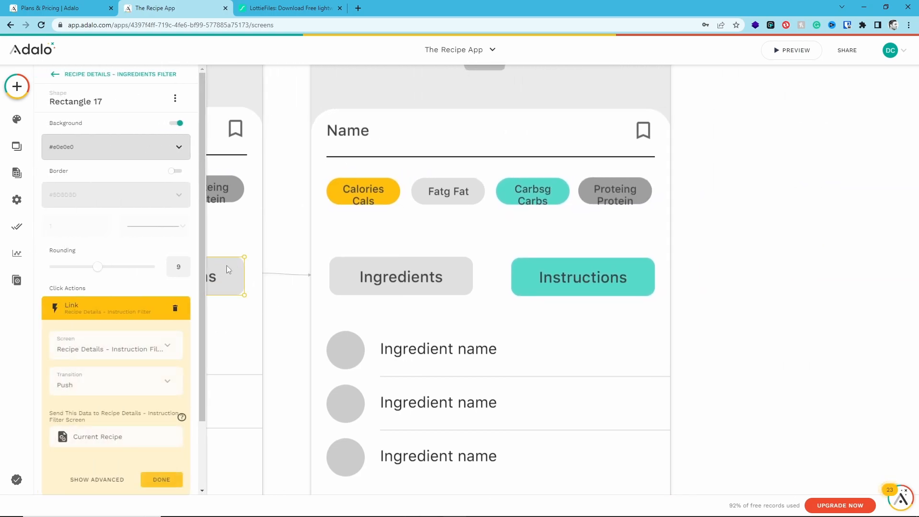
pyautogui.click(586, 262)
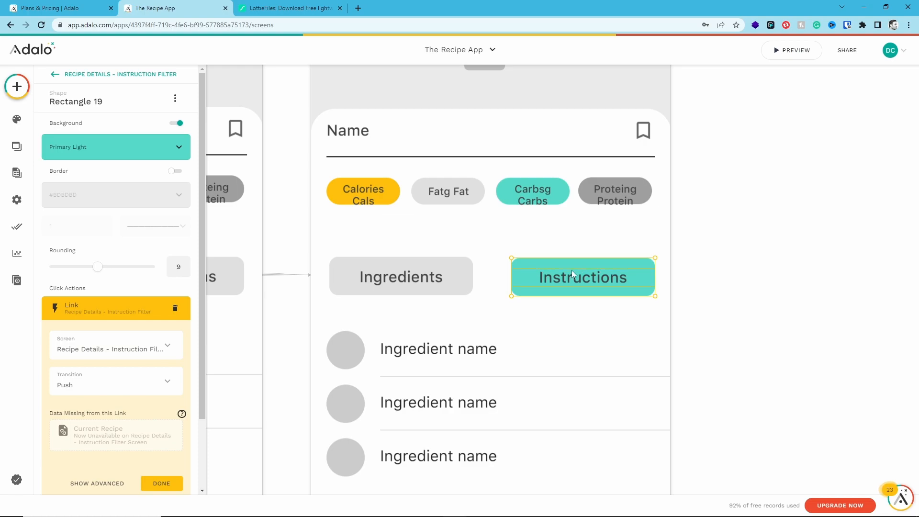
pyautogui.click(175, 308)
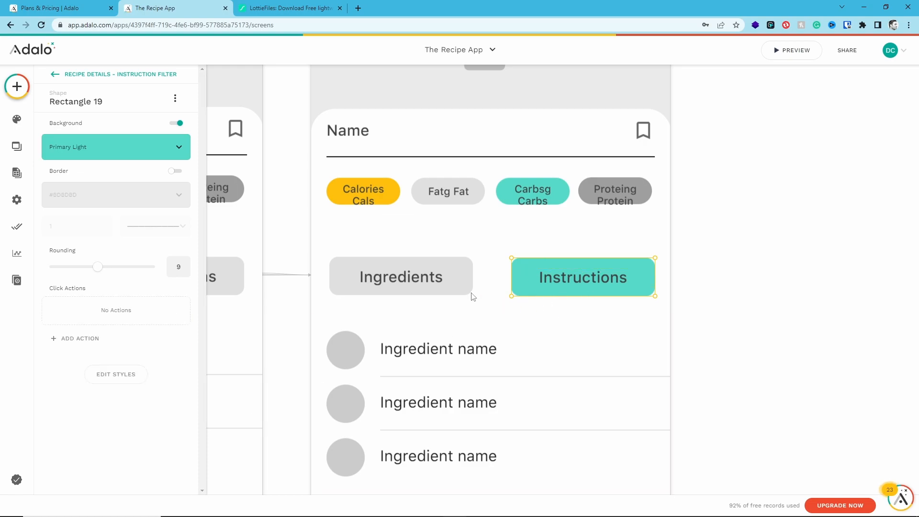
# Link the Ingredients button's rectangle on the Instruction Filter screen to the "Recipe Details - Ingredients Filter" screen.
pyautogui.click(454, 268)
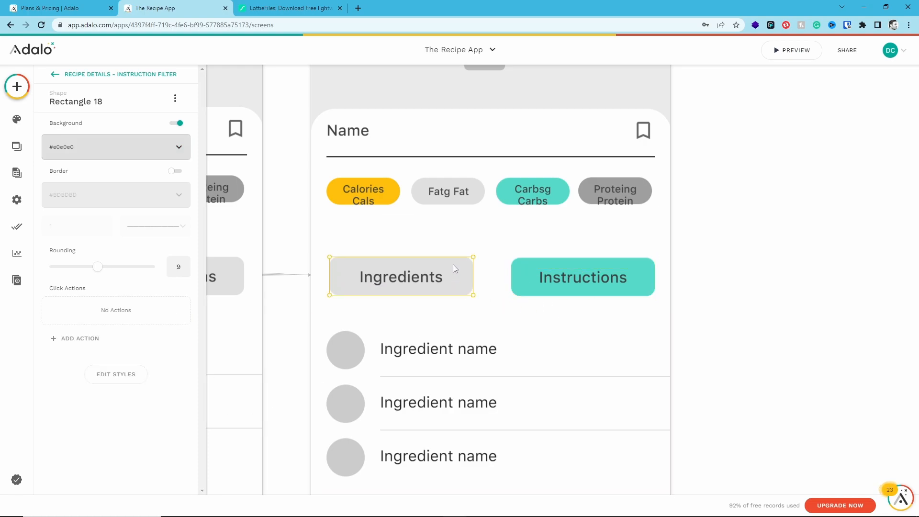
pyautogui.click(87, 338)
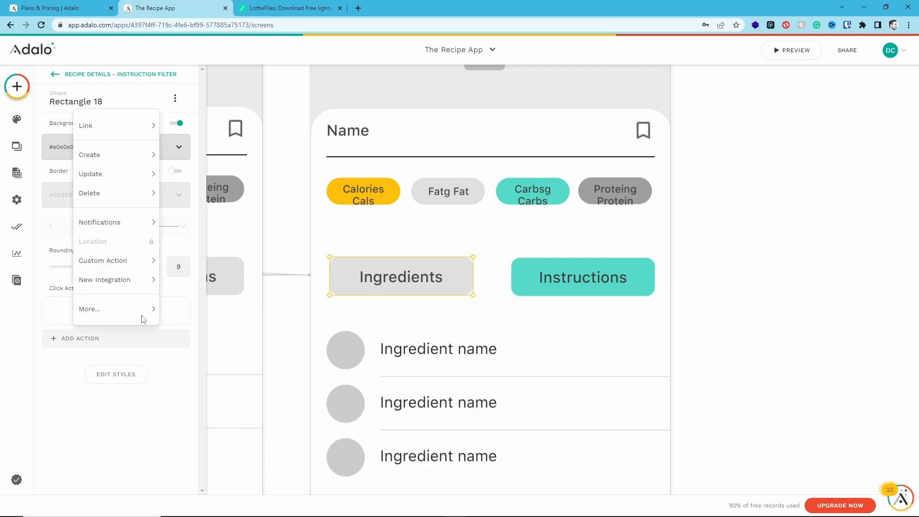
pyautogui.moveTo(87, 135)
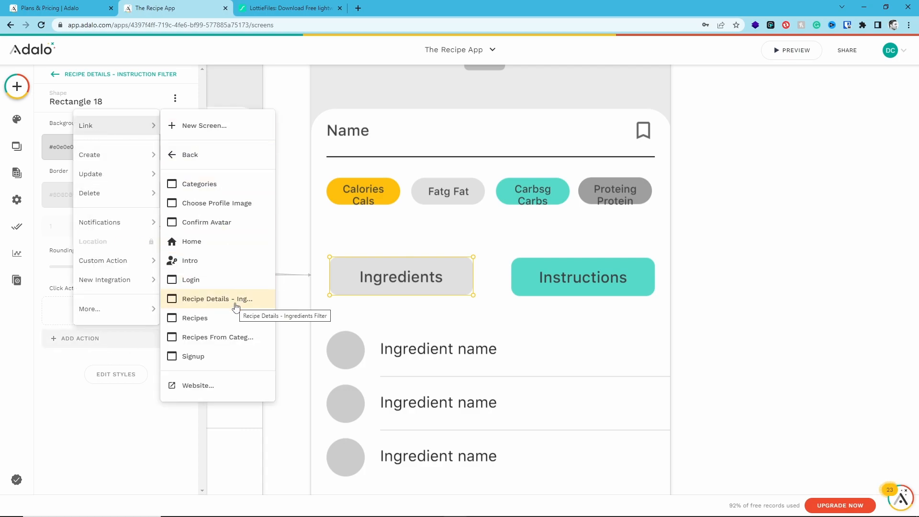
pyautogui.click(237, 303)
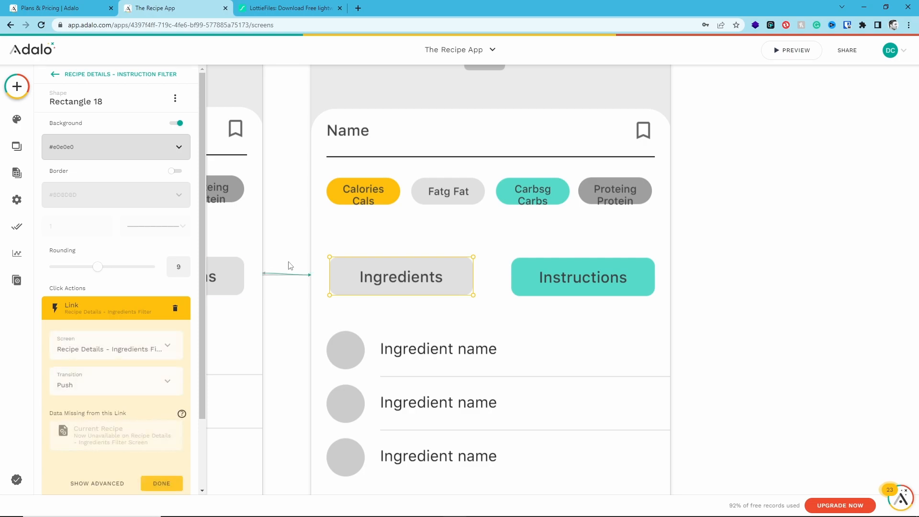
pyautogui.click(284, 259)
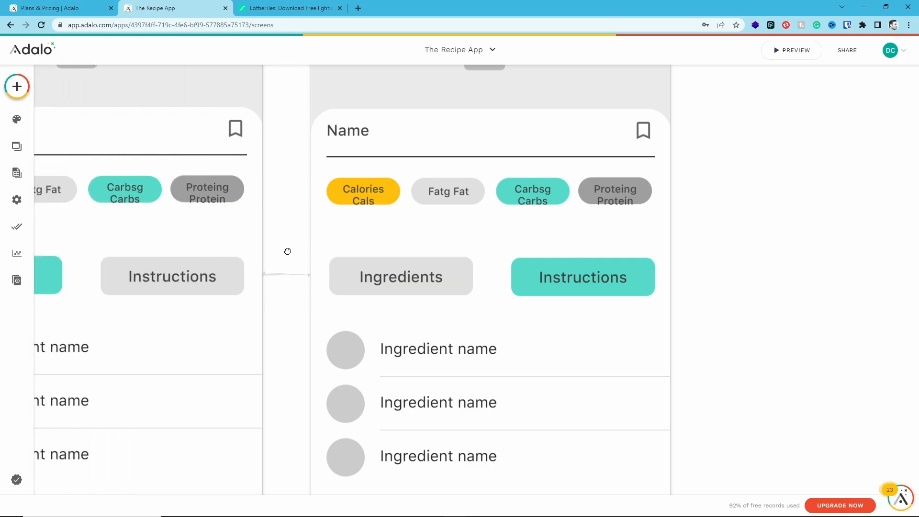
pyautogui.moveTo(287, 252); pyautogui.dragTo(414, 258)
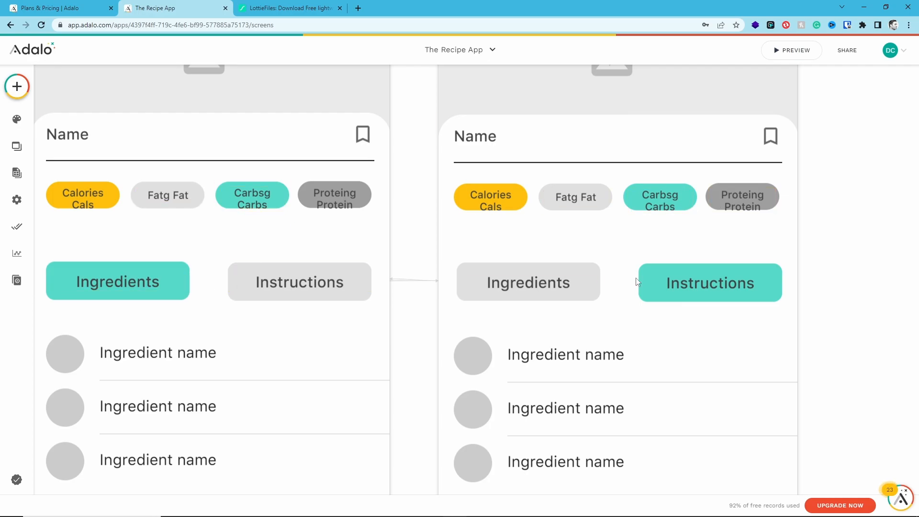
# Preview the app, open the Fried Chicken recipe and test switching to Instructions and back to Ingredients.
pyautogui.click(791, 50)
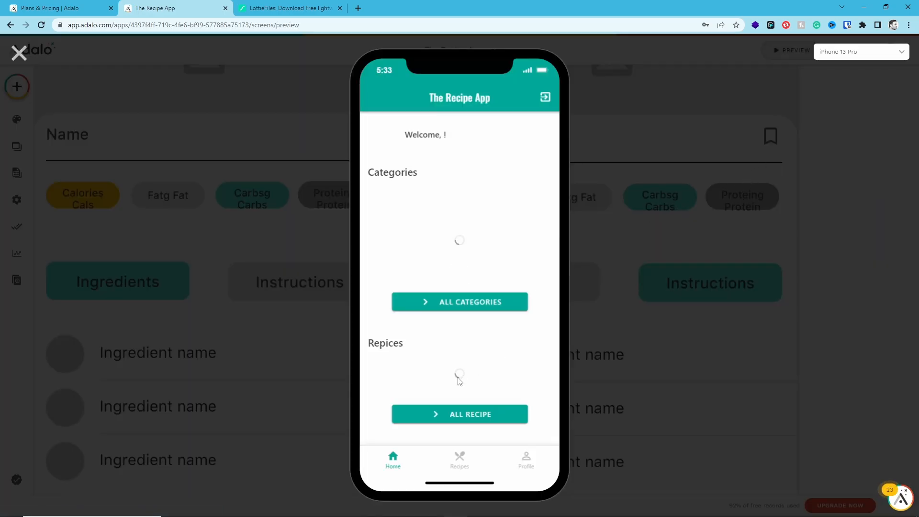
pyautogui.scroll(-5, 465, 382)
pyautogui.click(444, 393)
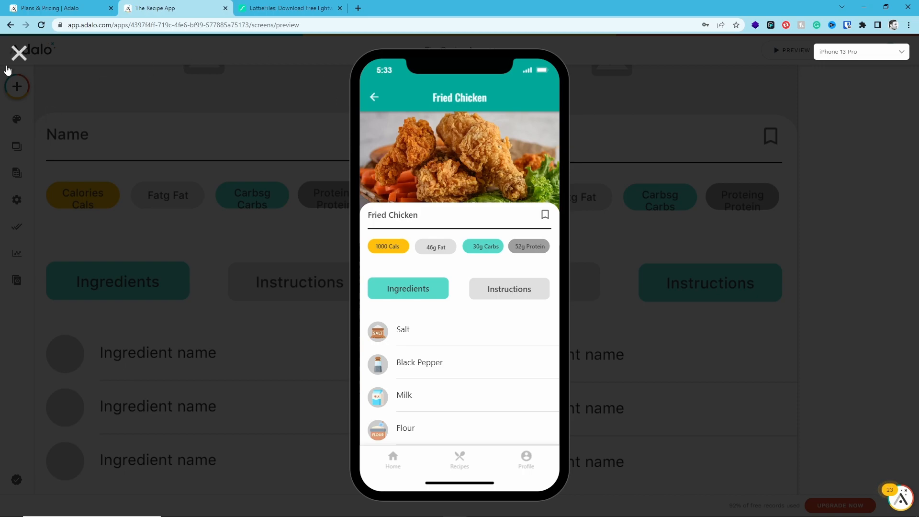
pyautogui.click(506, 299)
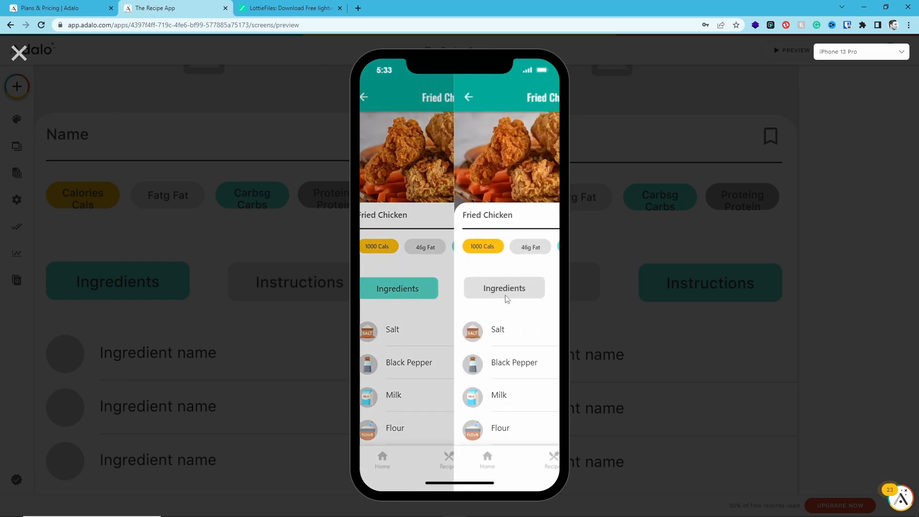
pyautogui.click(418, 287)
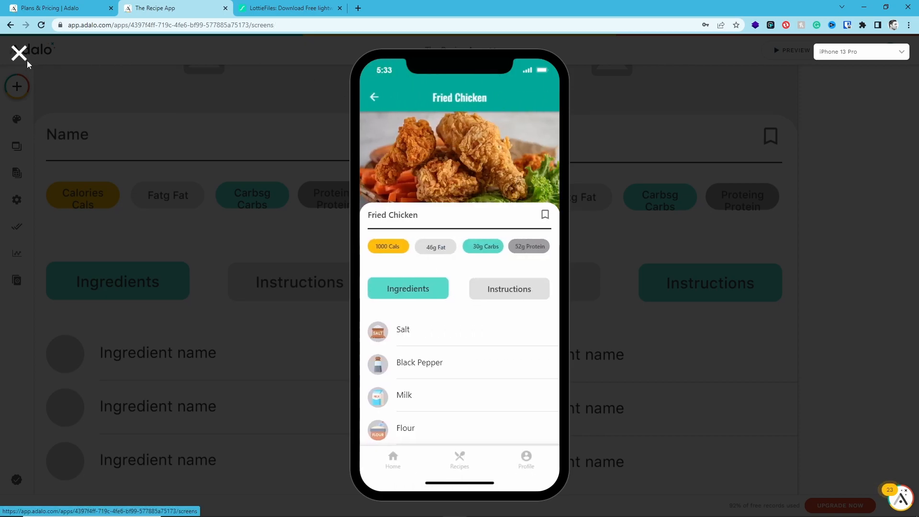
pyautogui.click(19, 53)
# Set the transition of the Instructions button's link on the Ingredients Filter screen to None.
pyautogui.click(251, 272)
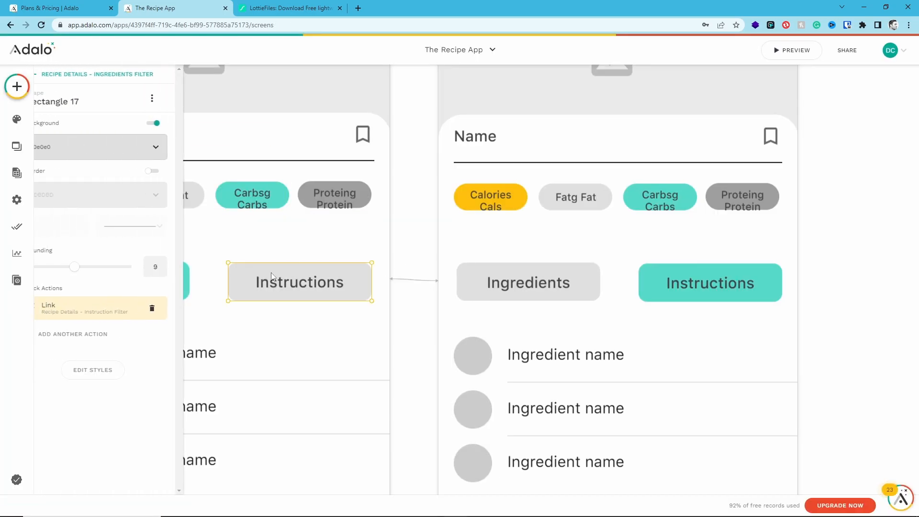
pyautogui.click(110, 308)
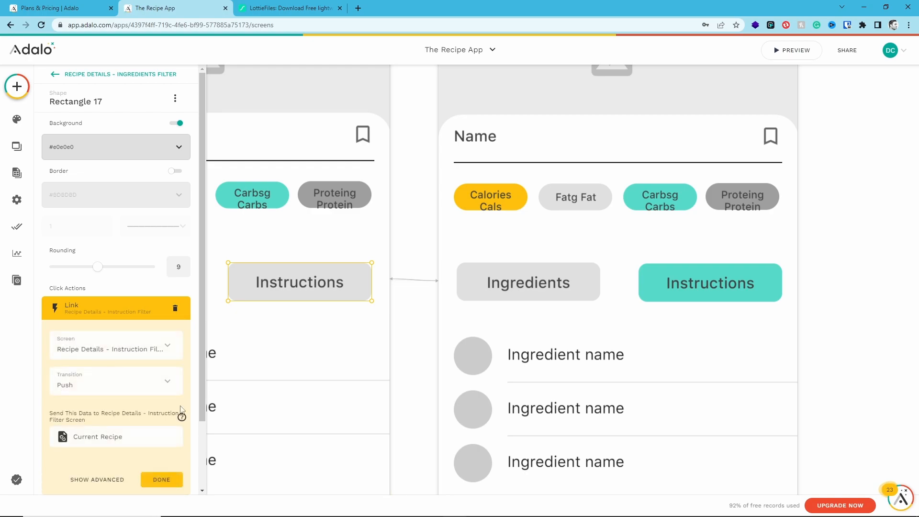
pyautogui.click(77, 385)
pyautogui.click(79, 196)
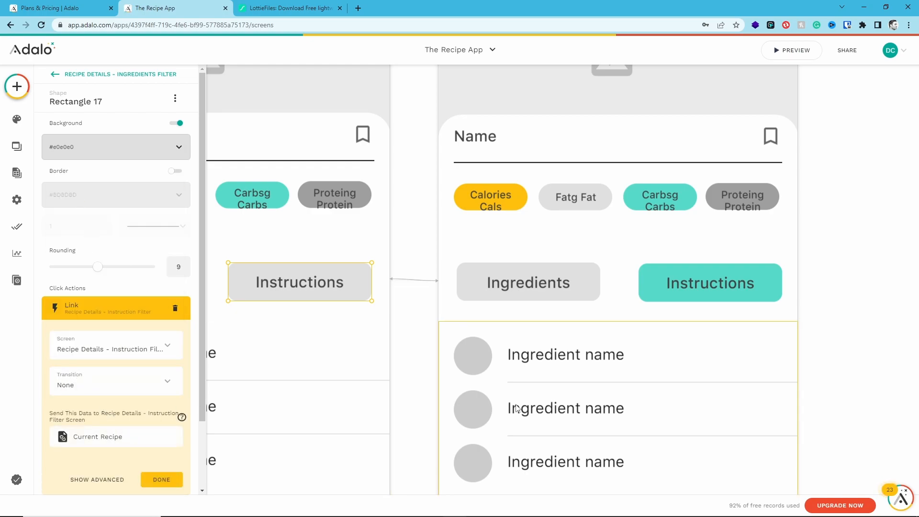
# Set the transition of the Ingredients button's link on the Instruction Filter screen to None.
pyautogui.click(582, 275)
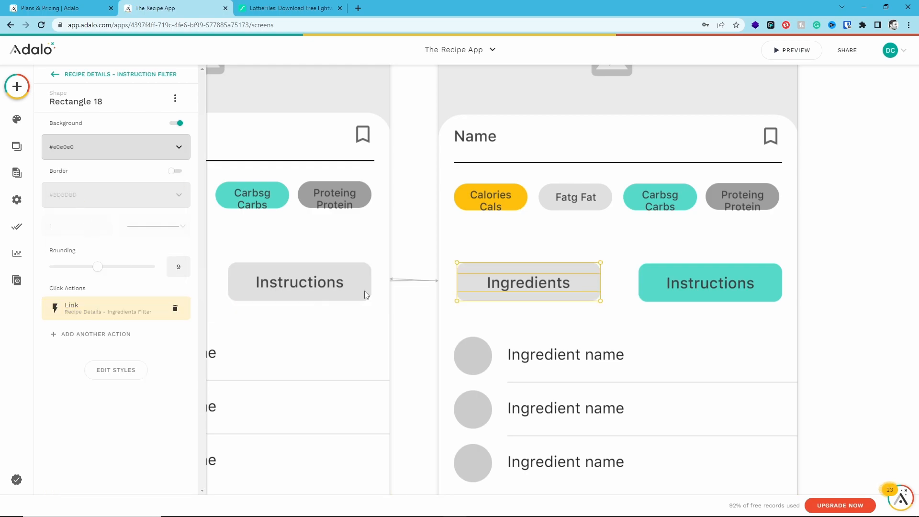
pyautogui.click(96, 308)
pyautogui.click(92, 388)
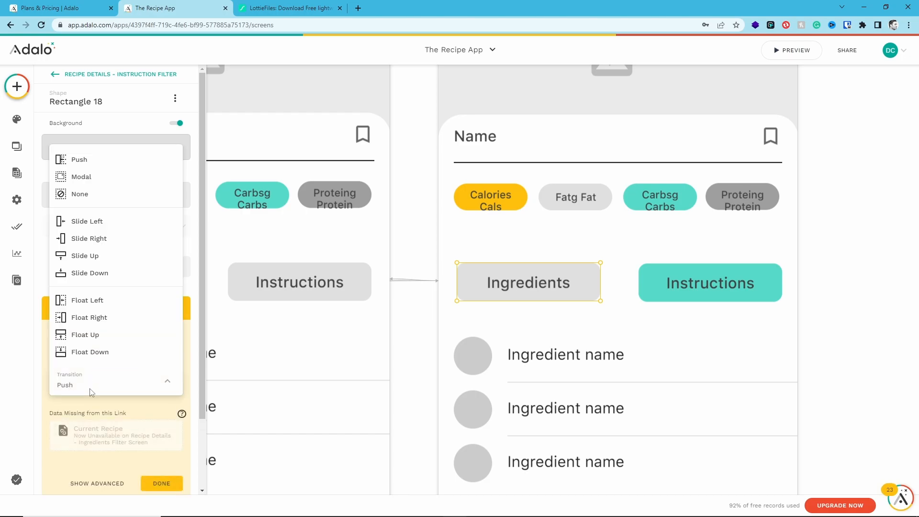
pyautogui.click(79, 194)
pyautogui.click(161, 483)
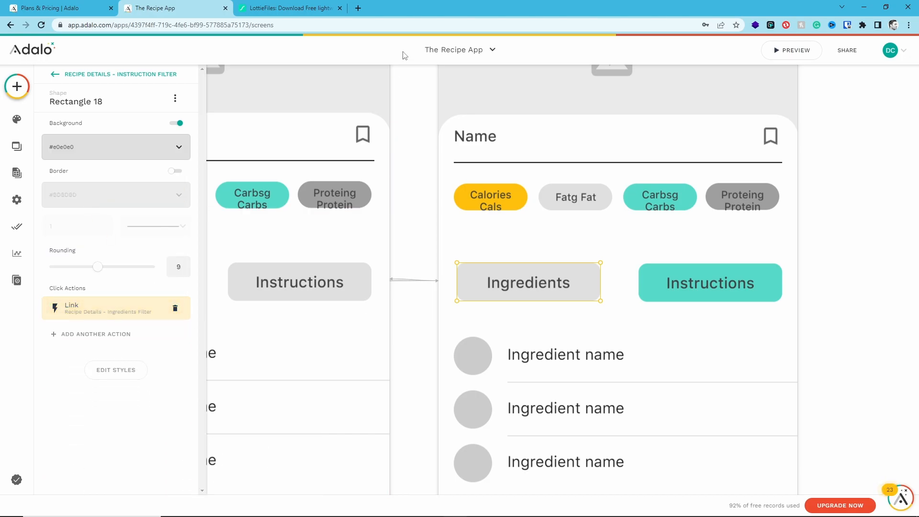
# Preview the app again and toggle repeatedly between Instructions and Ingredients on the Fried Chicken recipe to check the transitions.
pyautogui.click(776, 50)
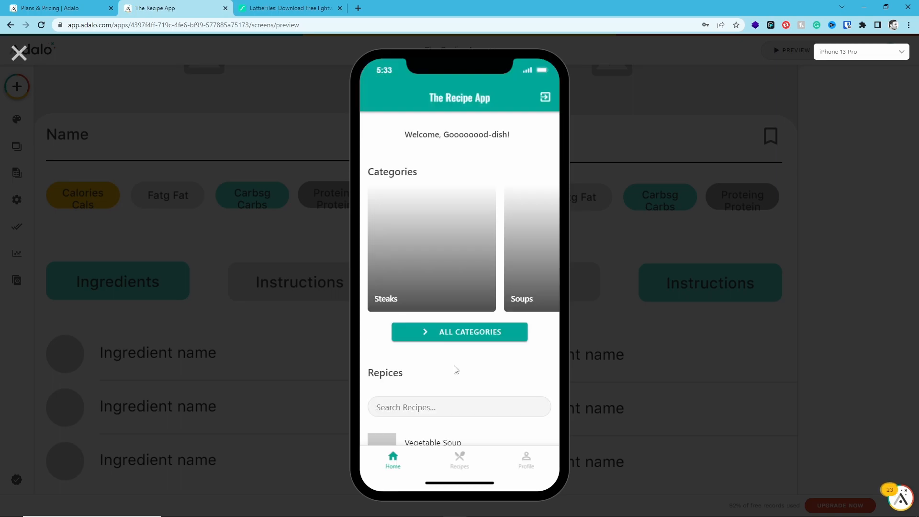
pyautogui.scroll(-5, 457, 371)
pyautogui.click(448, 375)
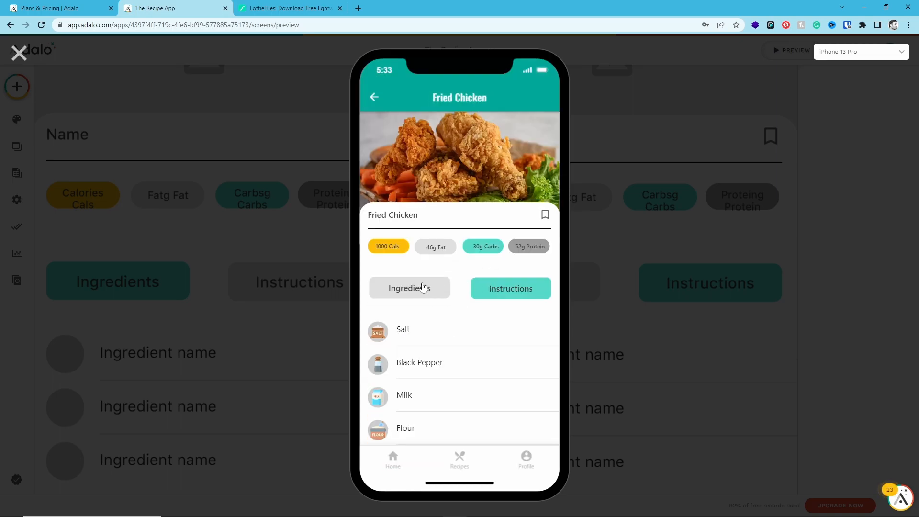
pyautogui.click(423, 287)
pyautogui.click(495, 296)
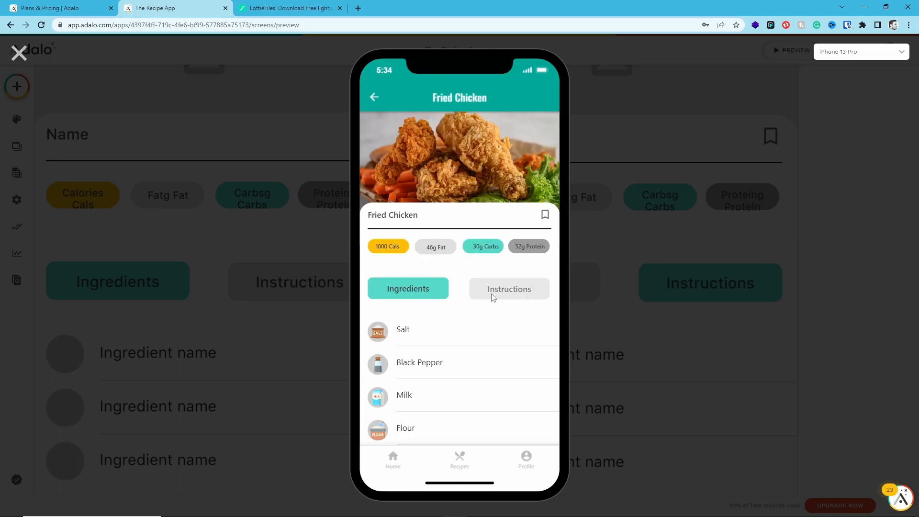
pyautogui.click(416, 287)
pyautogui.click(19, 53)
# Make the Instruction Filter screen's simple list show the Instructions collection, filtered by Current Recipe > Instructions.
pyautogui.click(660, 372)
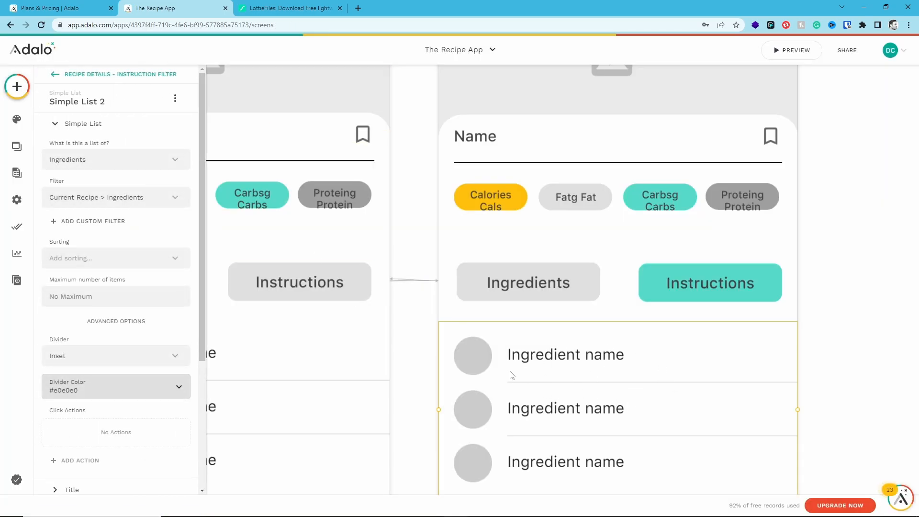
pyautogui.click(140, 161)
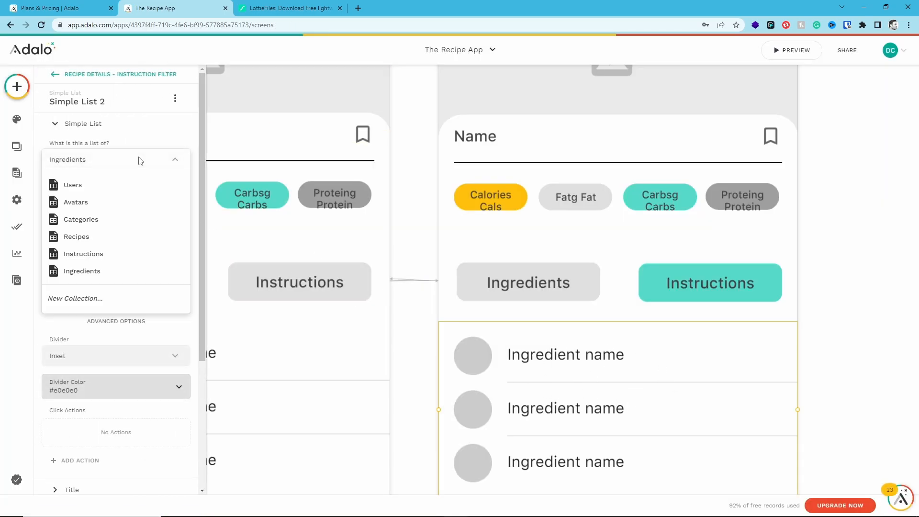
pyautogui.click(108, 254)
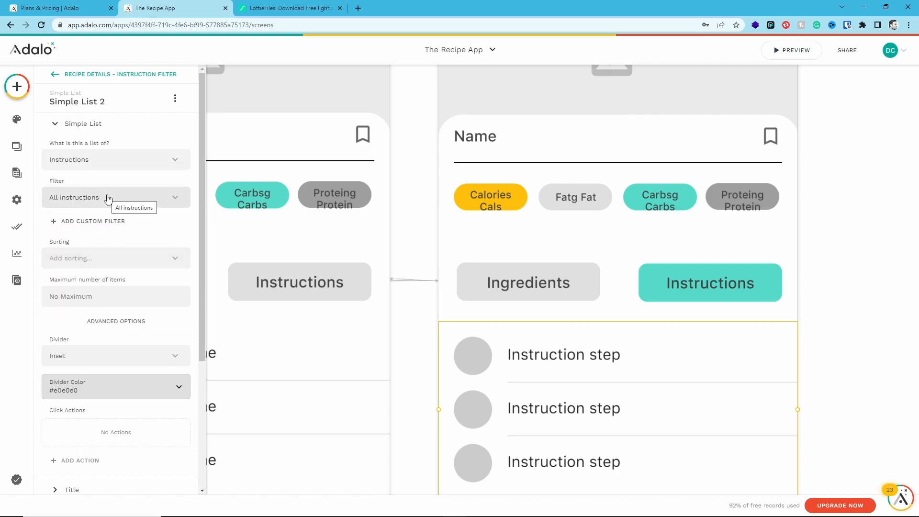
pyautogui.click(109, 198)
pyautogui.click(108, 241)
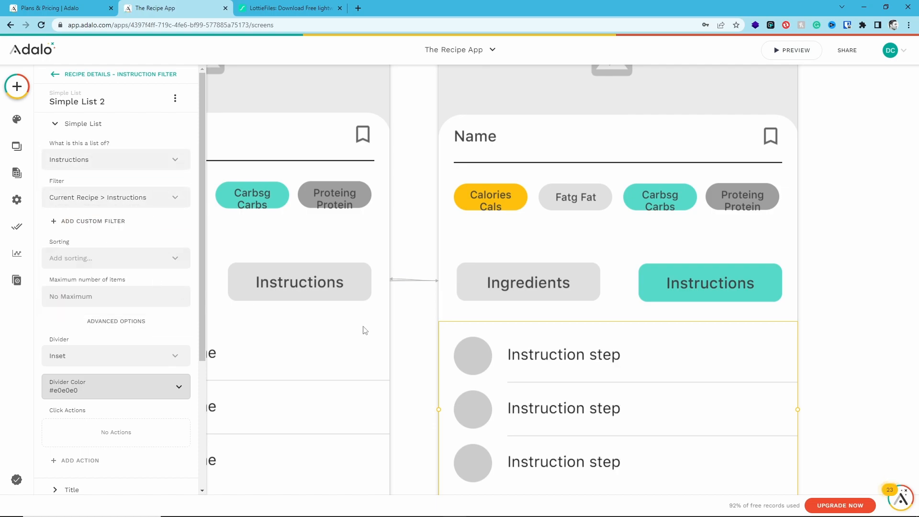
# Check the Ingredients Filter list's settings and nudge both toggle buttons on the Instruction Filter screen slightly upward together.
pyautogui.click(394, 326)
pyautogui.click(235, 379)
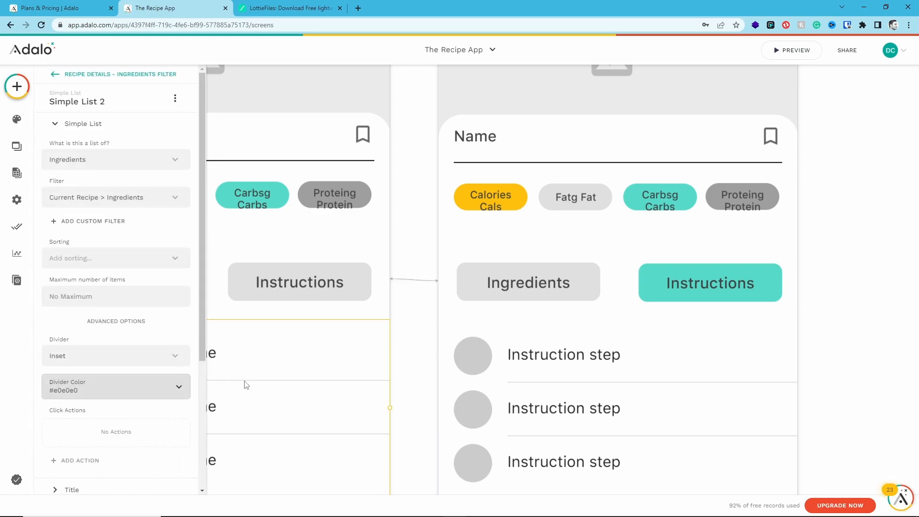
pyautogui.click(404, 361)
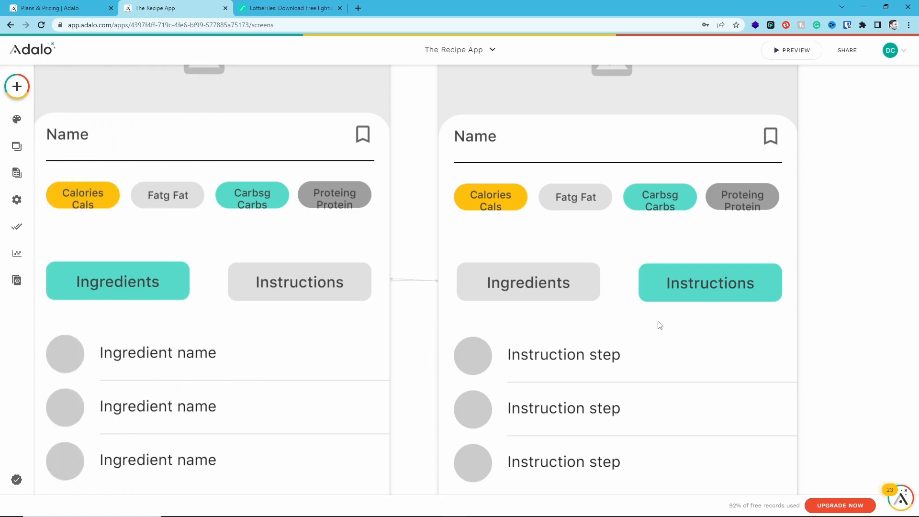
pyautogui.click(585, 274)
pyautogui.keyDown('shift'); pyautogui.click(661, 282); pyautogui.keyUp('shift')
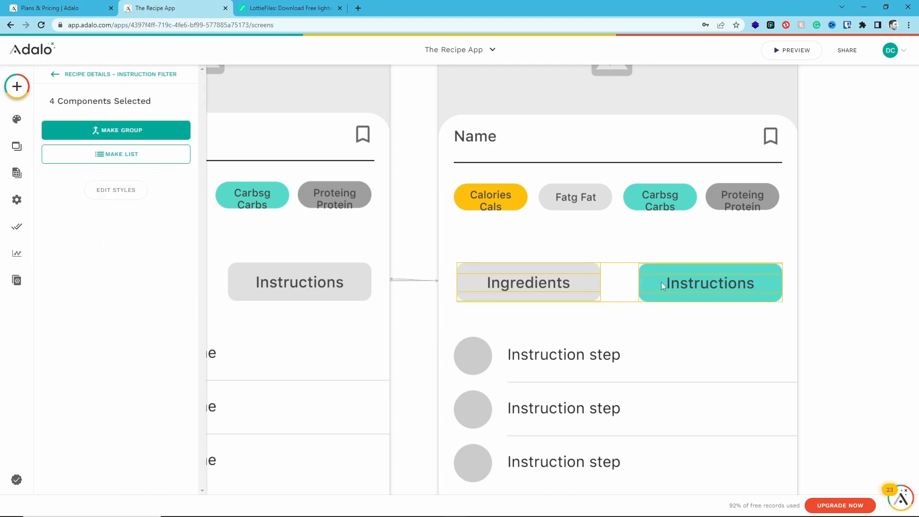
pyautogui.click(855, 270)
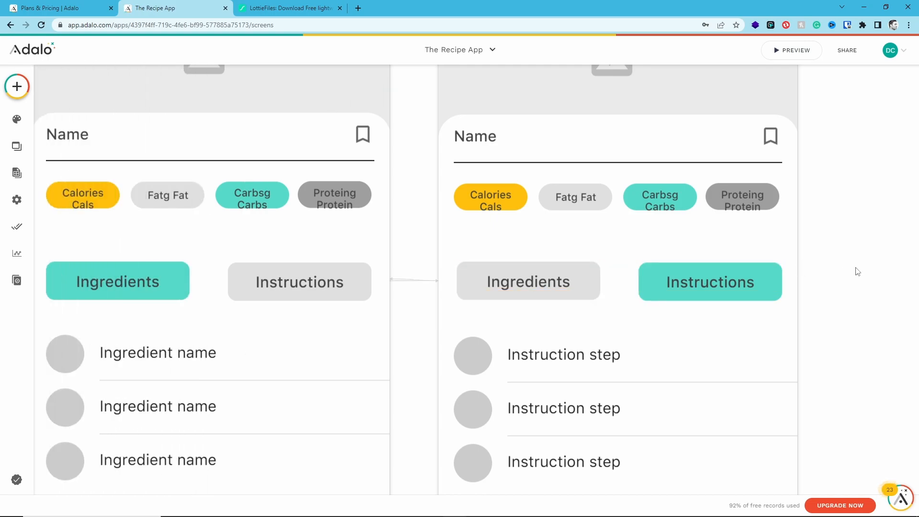
# Preview the app and check the order of the steps in the Fried Chicken recipe's Instructions list.
pyautogui.click(791, 49)
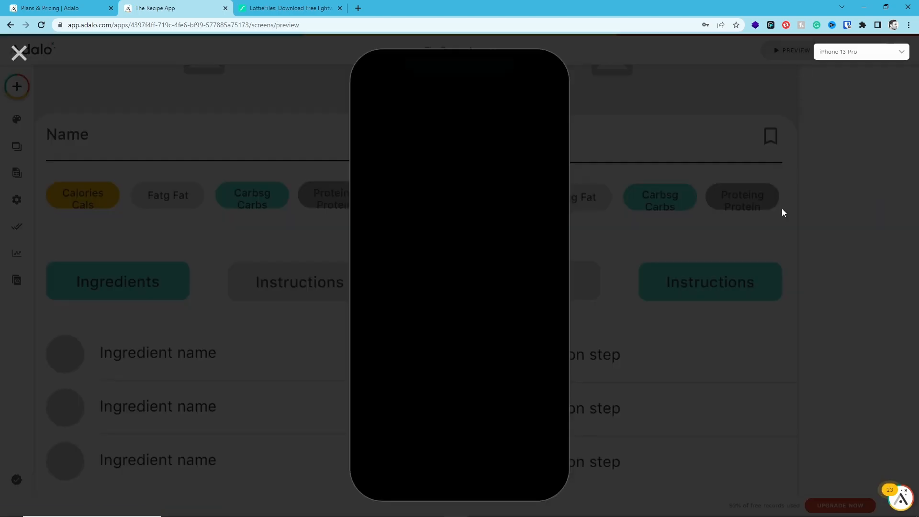
pyautogui.scroll(-5, 439, 324)
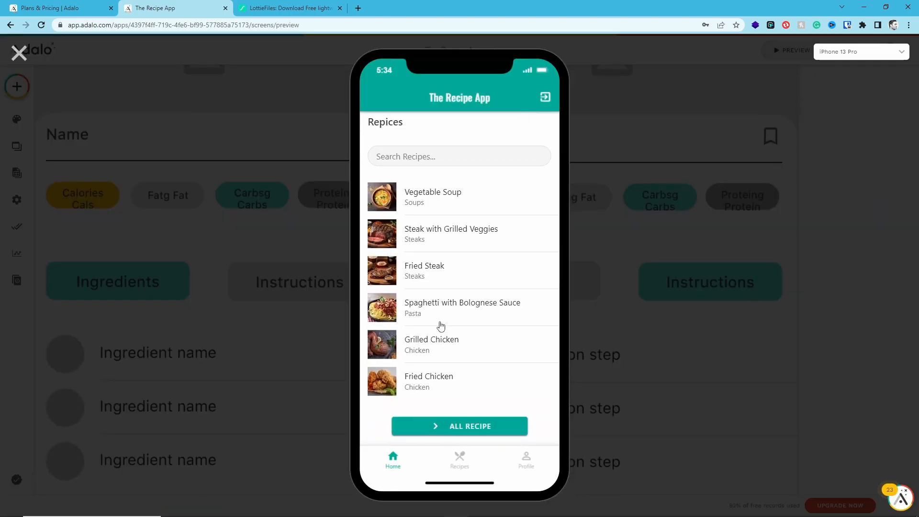
pyautogui.click(436, 381)
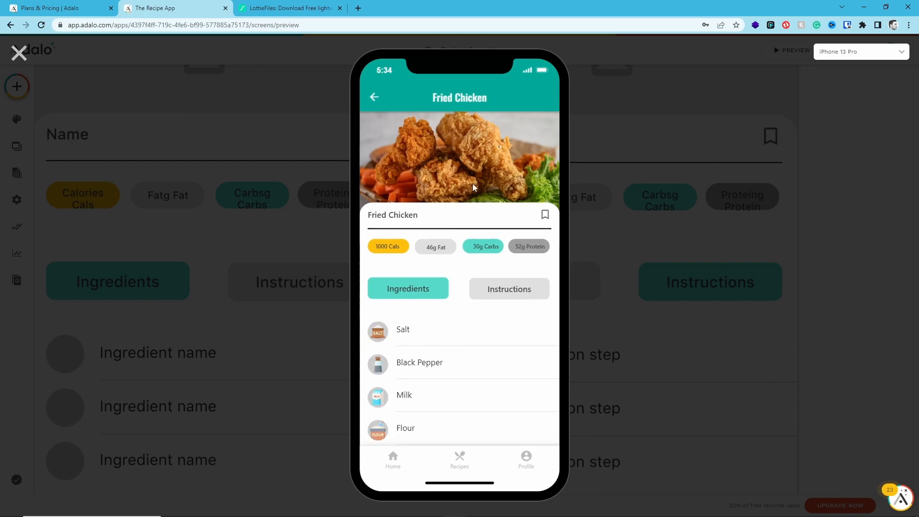
pyautogui.click(507, 291)
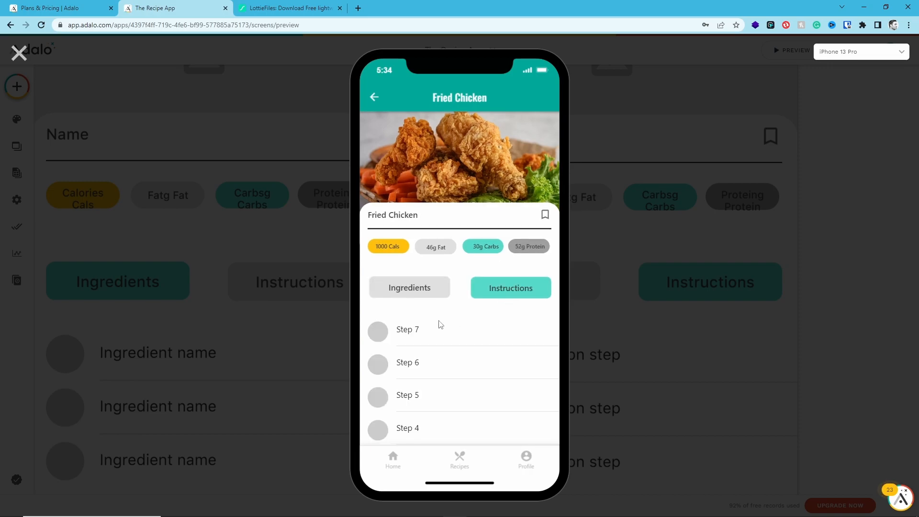
pyautogui.scroll(-4, 434, 328)
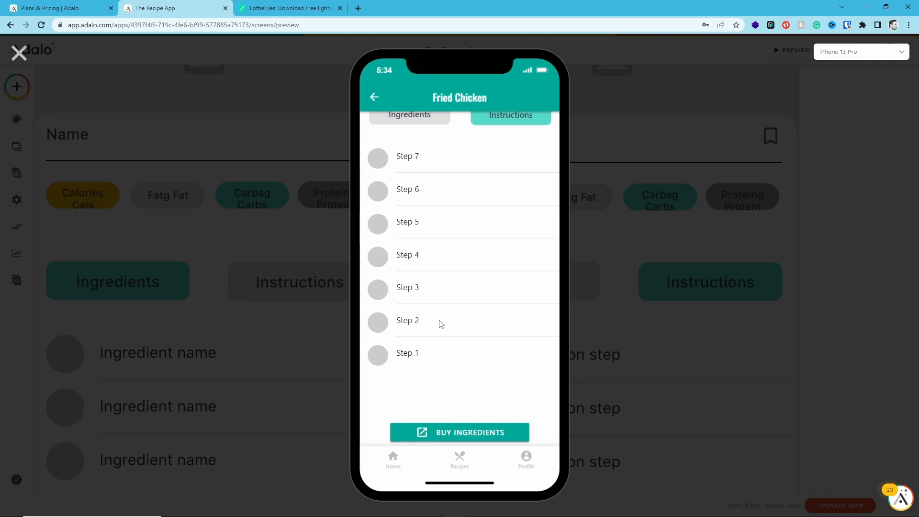
pyautogui.scroll(2, 420, 254)
pyautogui.scroll(-1, 428, 372)
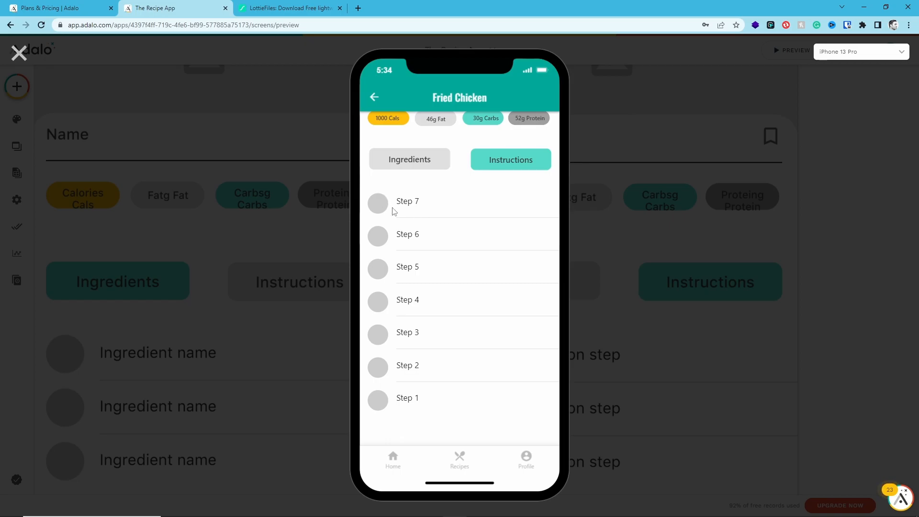
pyautogui.click(19, 53)
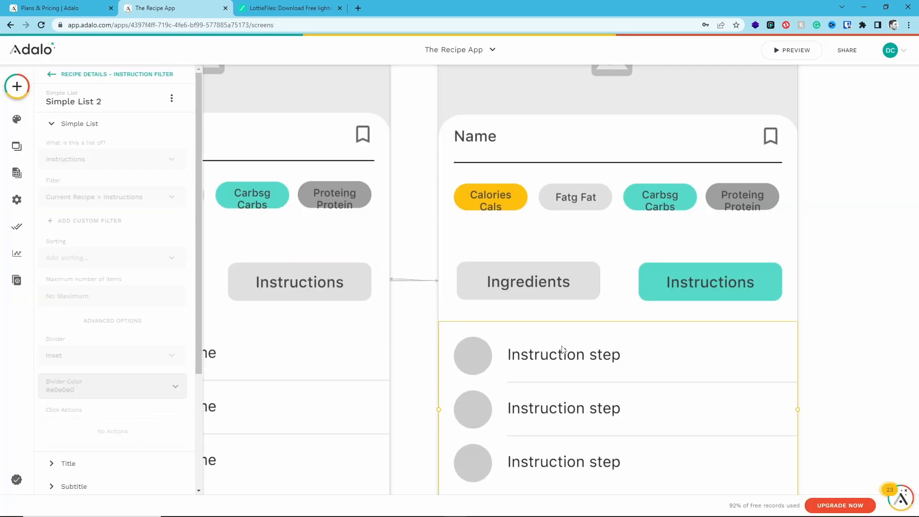
# Sort the Instruction Filter screen's simple list by Step - A to Z.
pyautogui.scroll(-4, 117, 285)
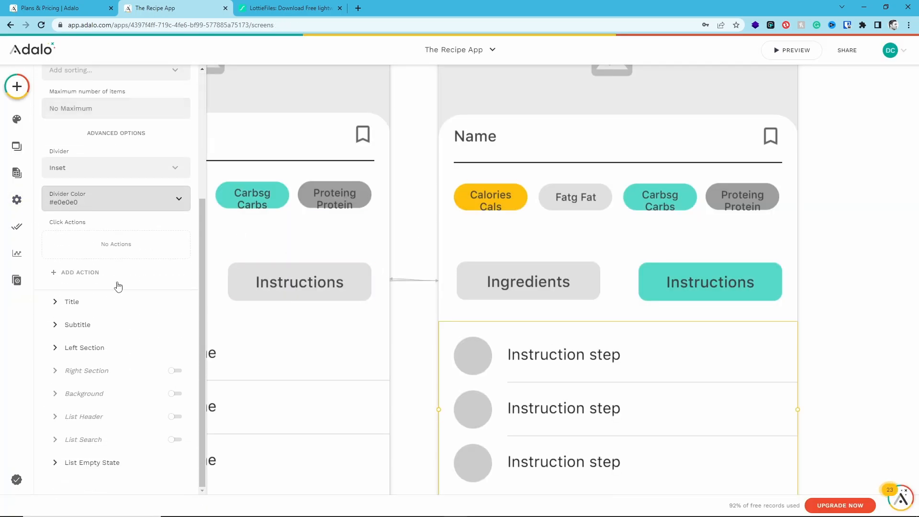
pyautogui.click(62, 306)
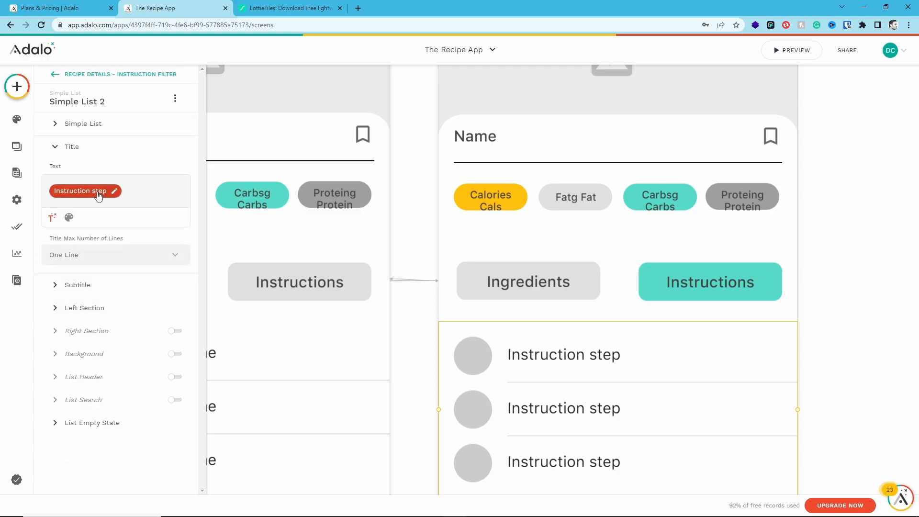
pyautogui.click(87, 128)
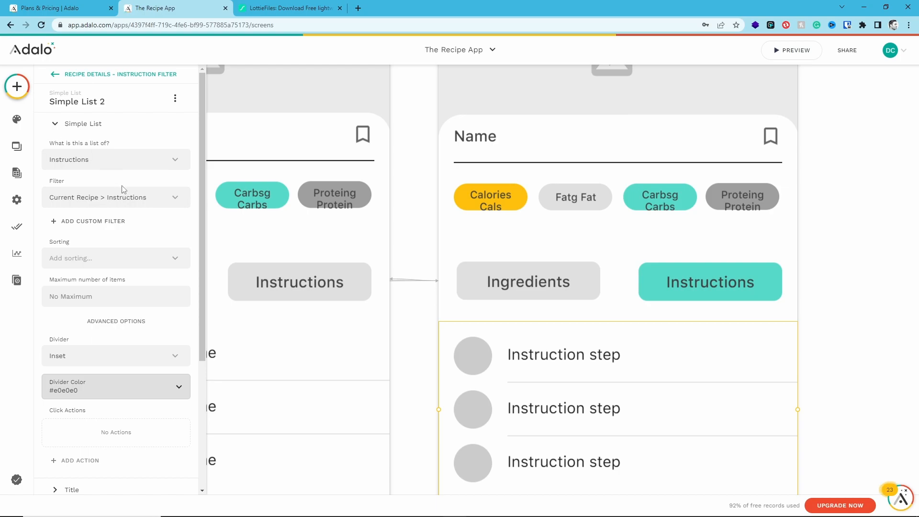
pyautogui.click(124, 261)
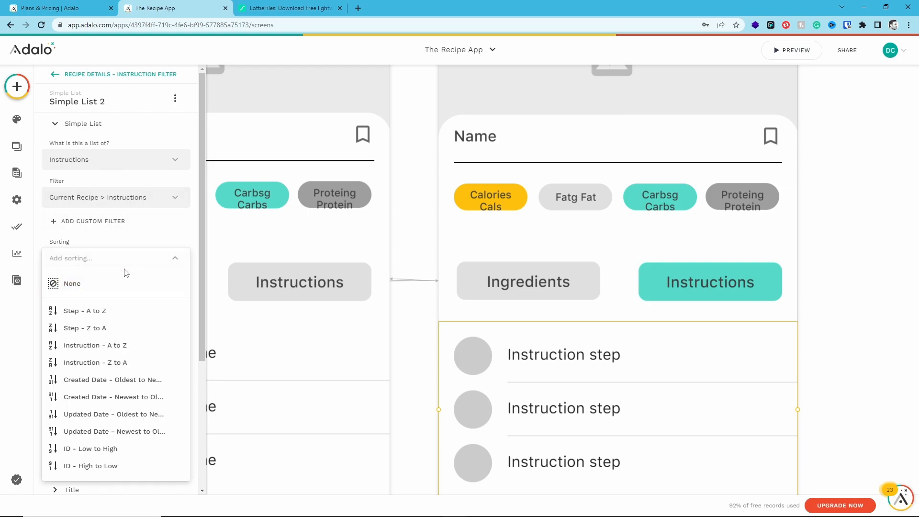
pyautogui.click(123, 312)
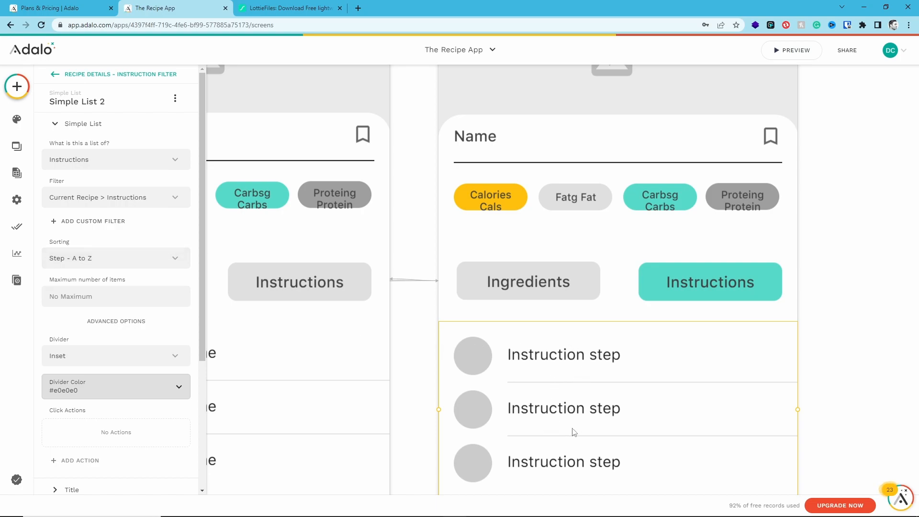
# Set the instruction list's subtitle to the current instruction's Instruction text and disable its left section.
pyautogui.scroll(-4, 86, 283)
pyautogui.click(88, 329)
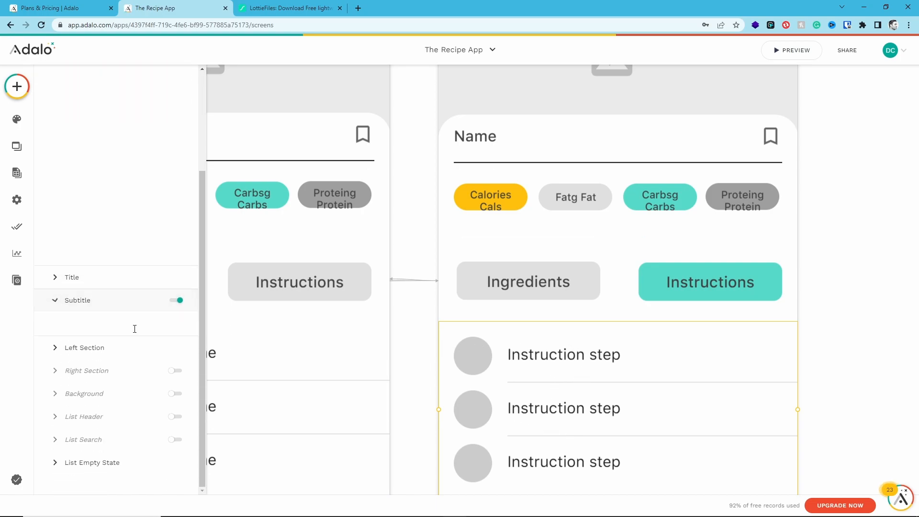
pyautogui.click(52, 233)
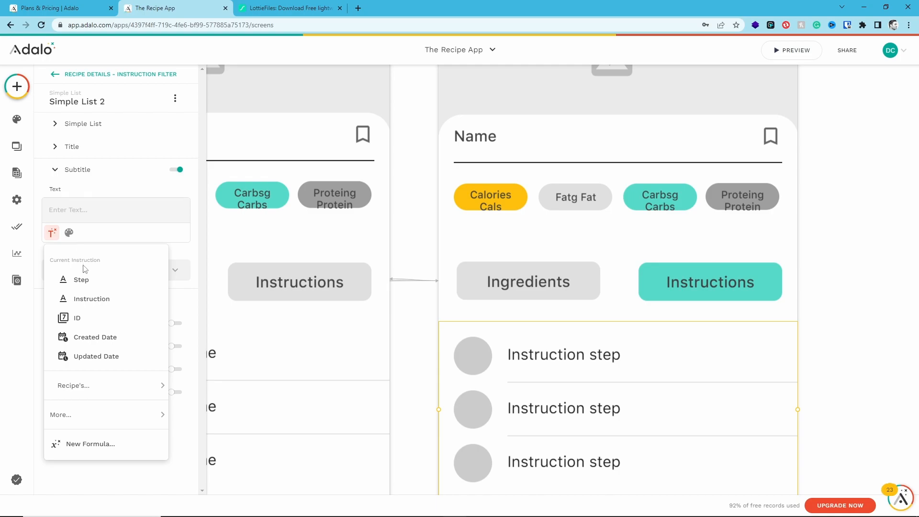
pyautogui.click(103, 296)
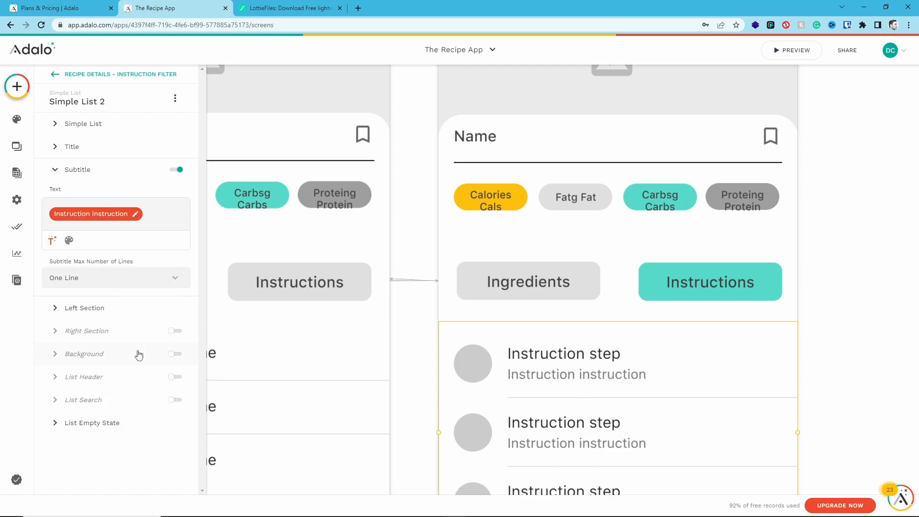
pyautogui.click(56, 308)
pyautogui.click(175, 199)
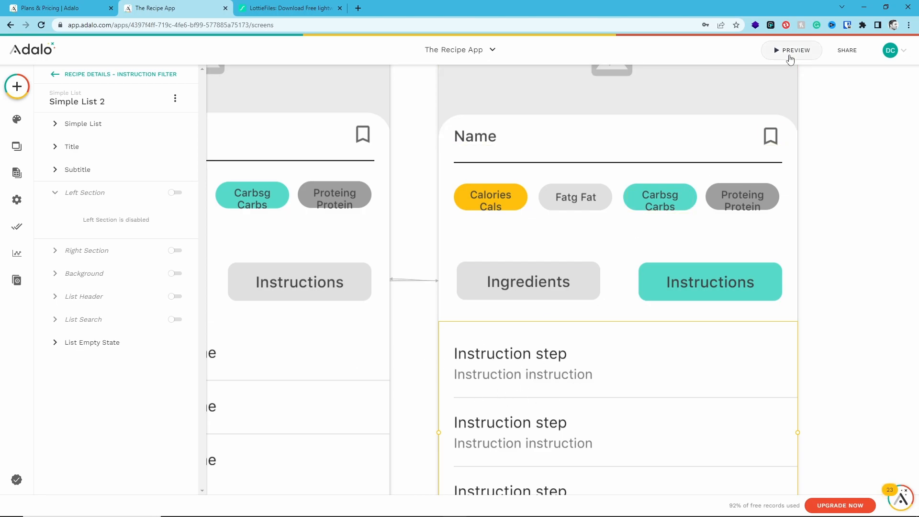
# Preview the Fried Chicken recipe's Instructions list to check the step order, subtitles and layout.
pyautogui.click(791, 51)
pyautogui.scroll(-5, 484, 265)
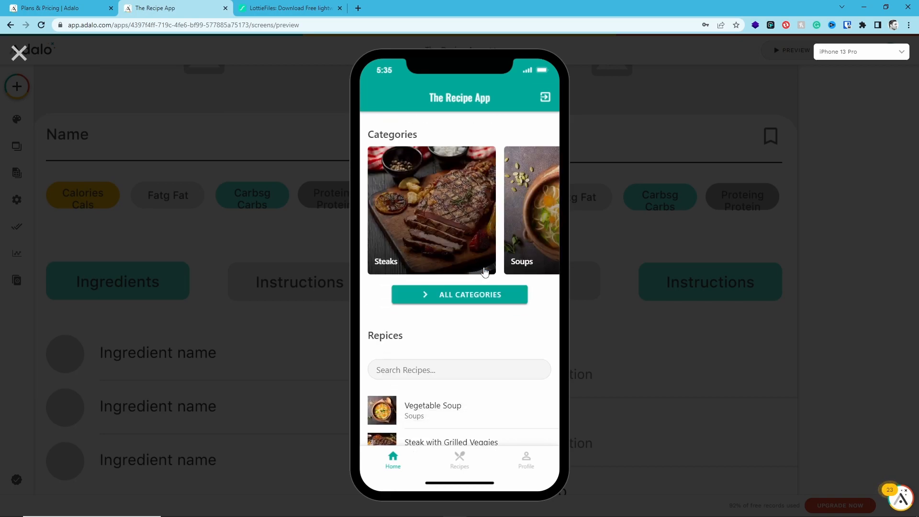
pyautogui.click(433, 378)
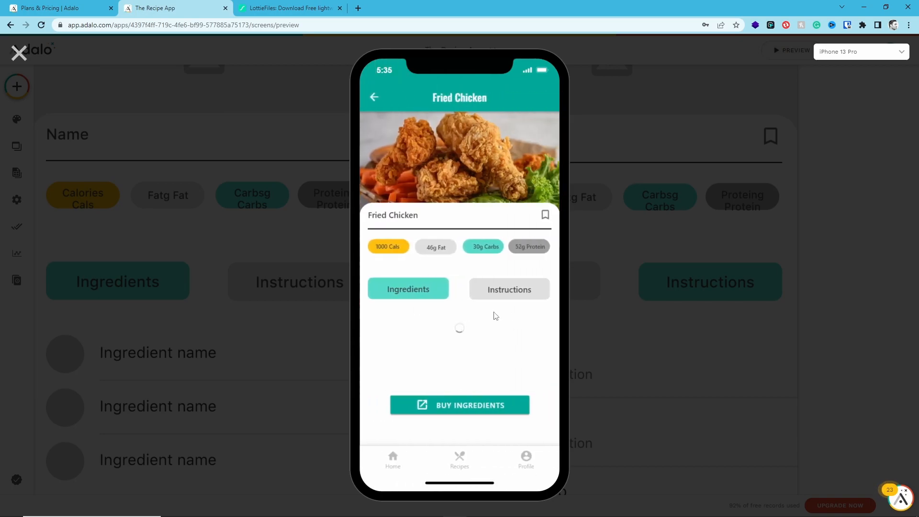
pyautogui.scroll(-3, 470, 400)
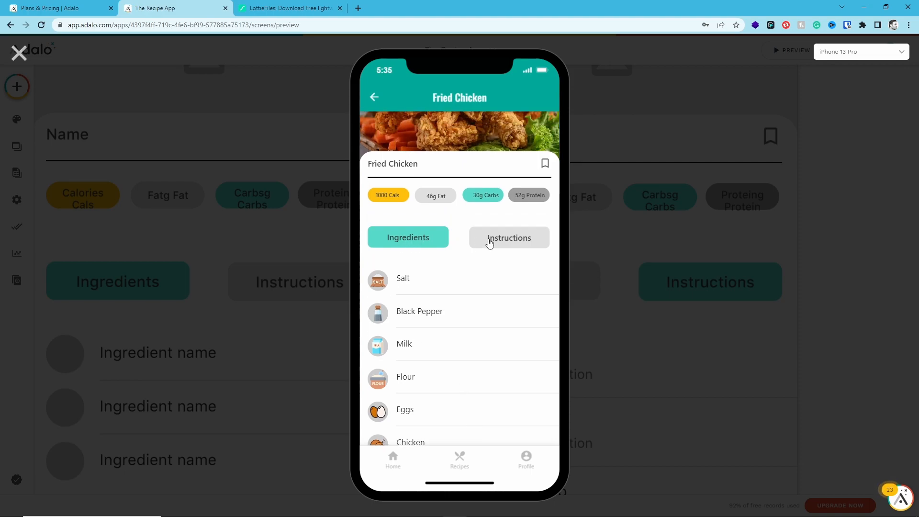
pyautogui.click(489, 242)
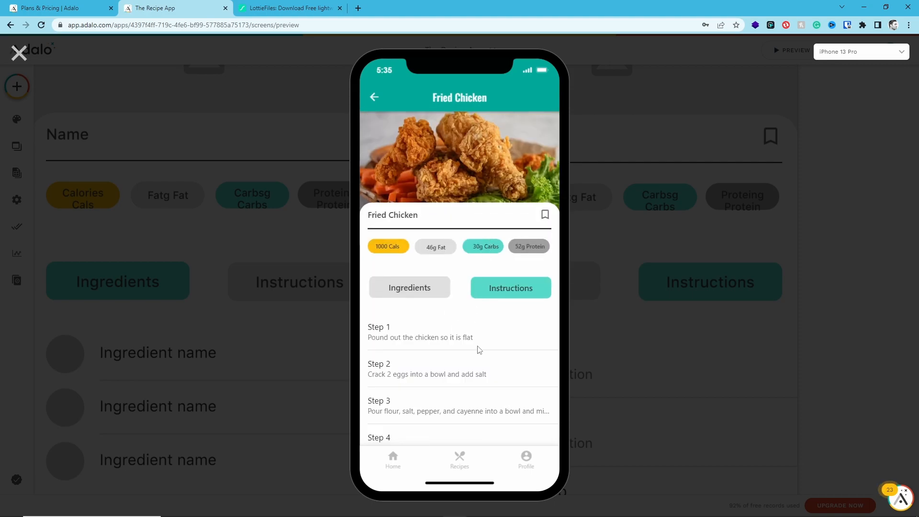
pyautogui.scroll(-2, 478, 349)
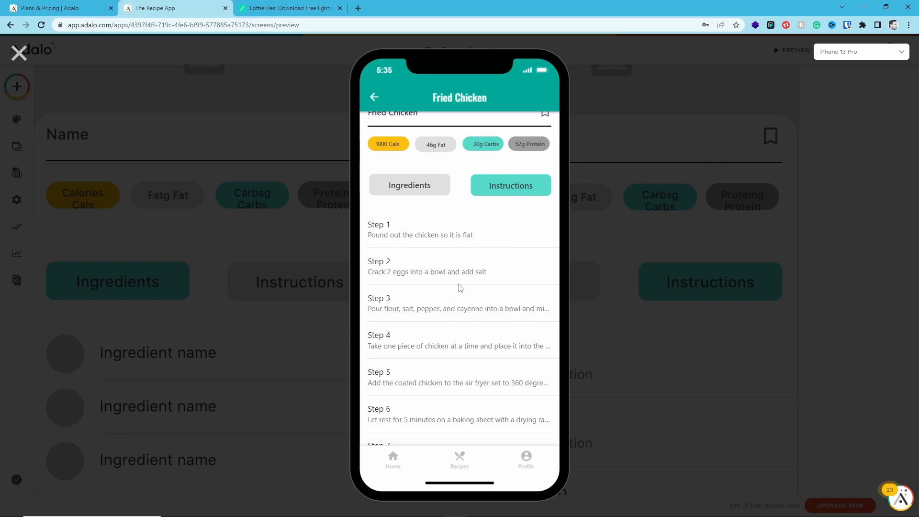
pyautogui.click(19, 54)
# Nudge the simple list on the Instruction Filter screen about 5 pixels to the right.
pyautogui.click(592, 379)
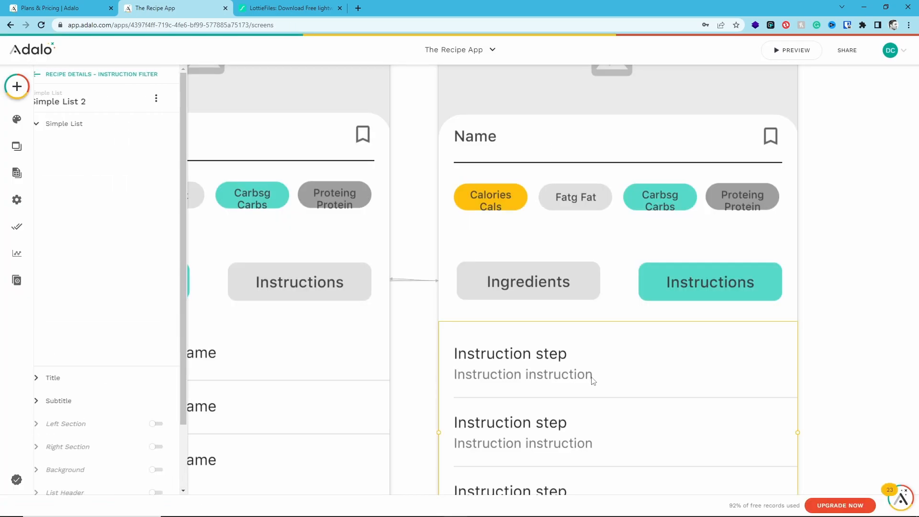
pyautogui.press('Right')
pyautogui.press('Right')
pyautogui.press('Right')
pyautogui.press('Right')
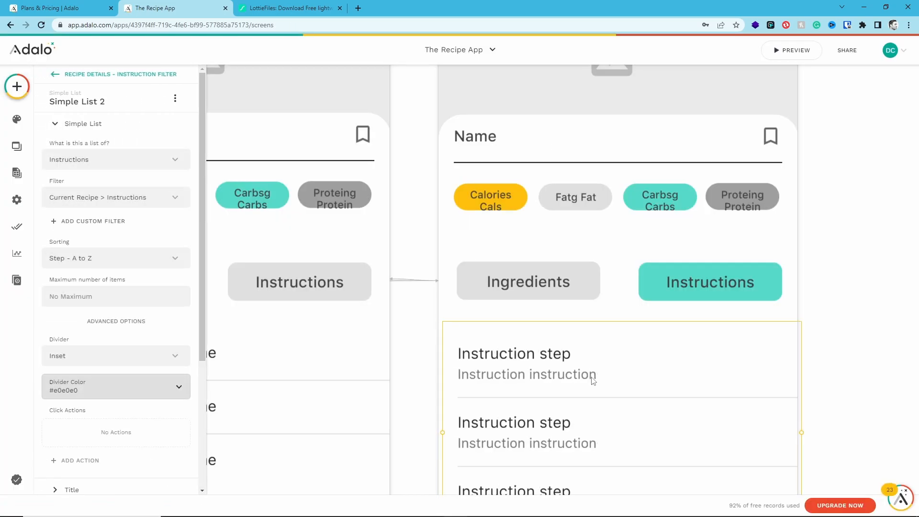
pyautogui.press('Right')
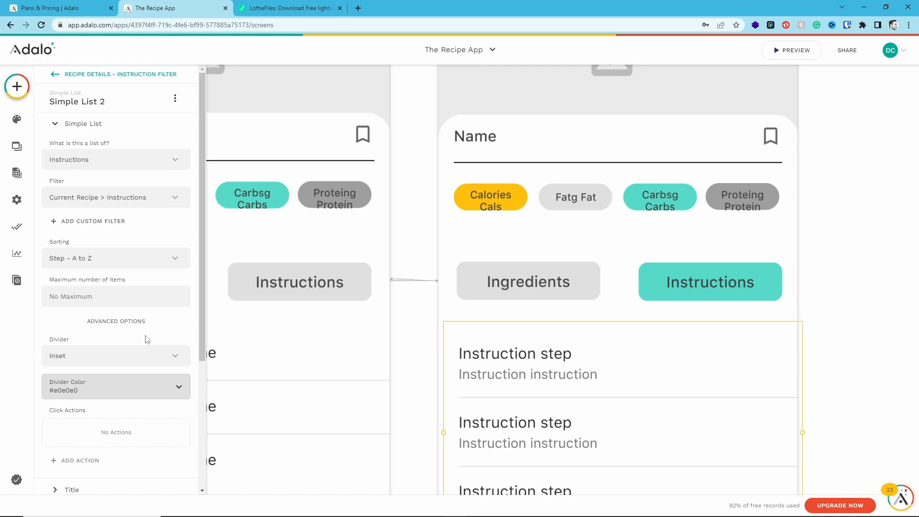
# Set the instruction list's Subtitle Max Number of Lines to No Max.
pyautogui.scroll(-4, 135, 279)
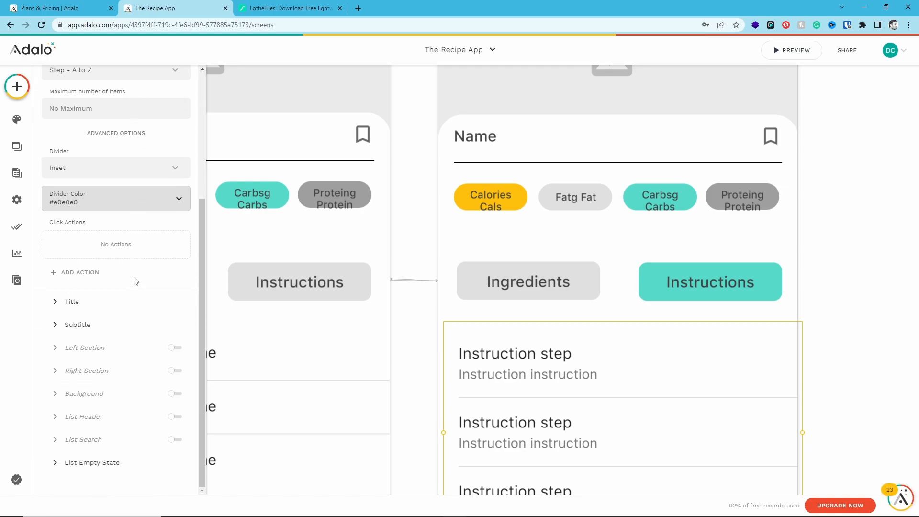
pyautogui.click(114, 321)
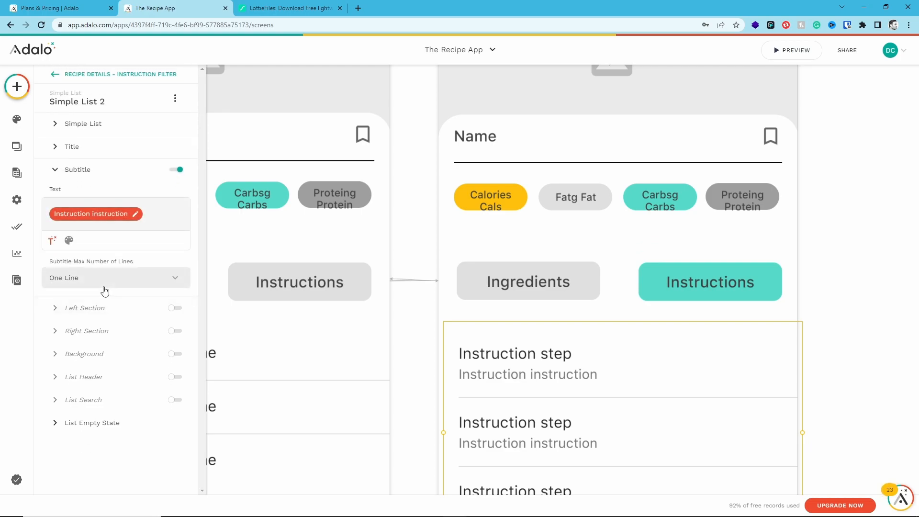
pyautogui.click(70, 279)
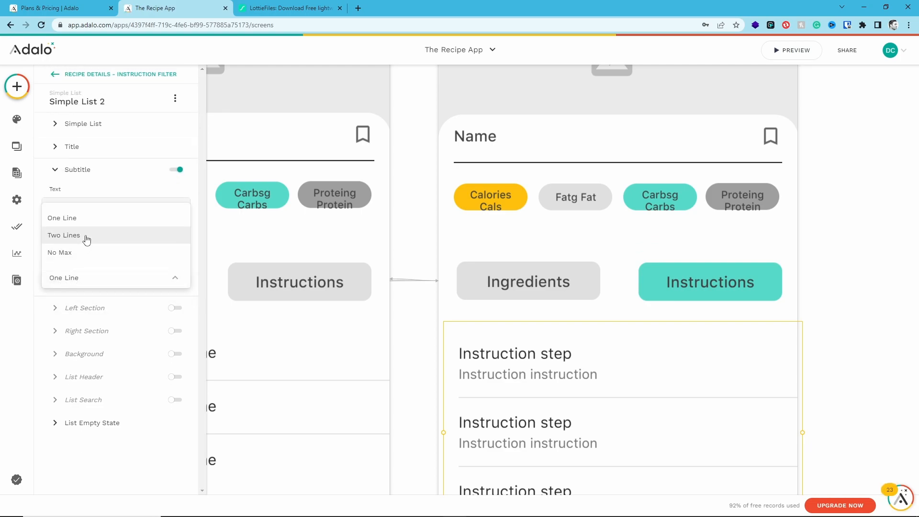
pyautogui.click(85, 253)
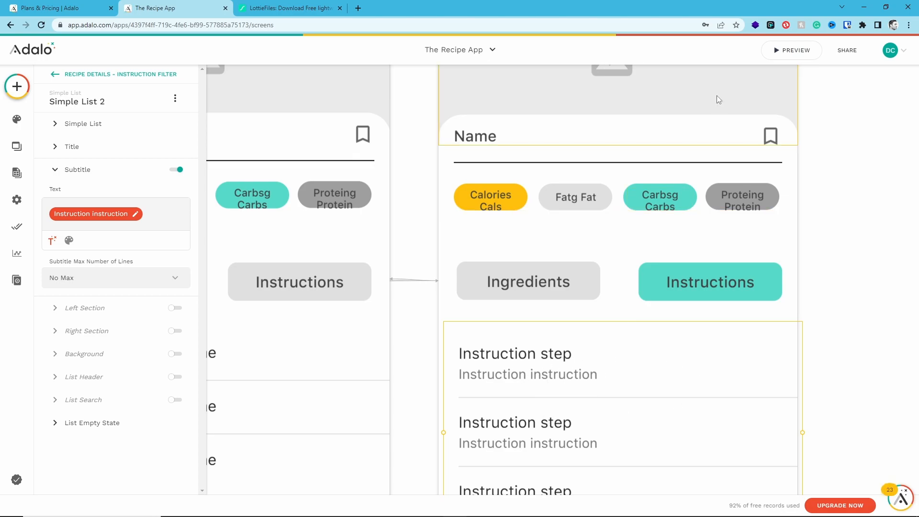
# Preview the app again and show the Fried Chicken recipe's Instructions to check the subtitle wrapping.
pyautogui.click(792, 50)
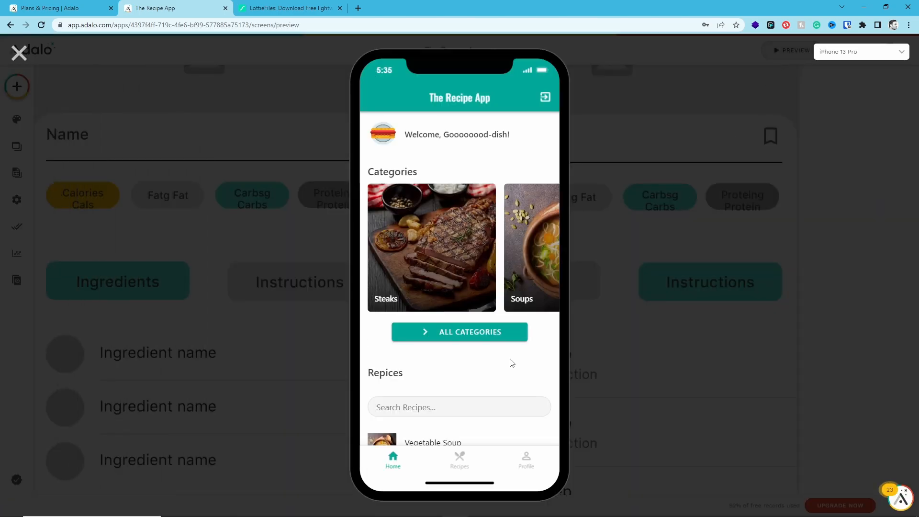
pyautogui.scroll(-5, 498, 365)
pyautogui.click(443, 382)
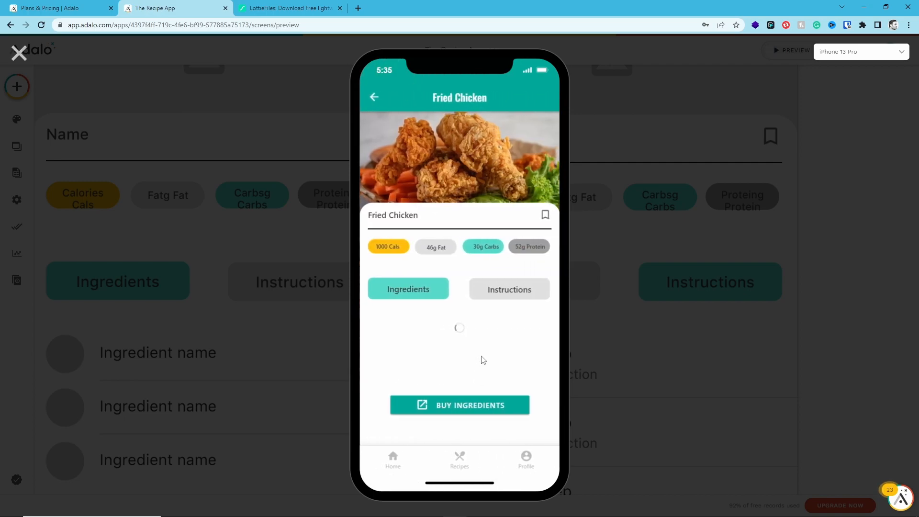
pyautogui.click(493, 292)
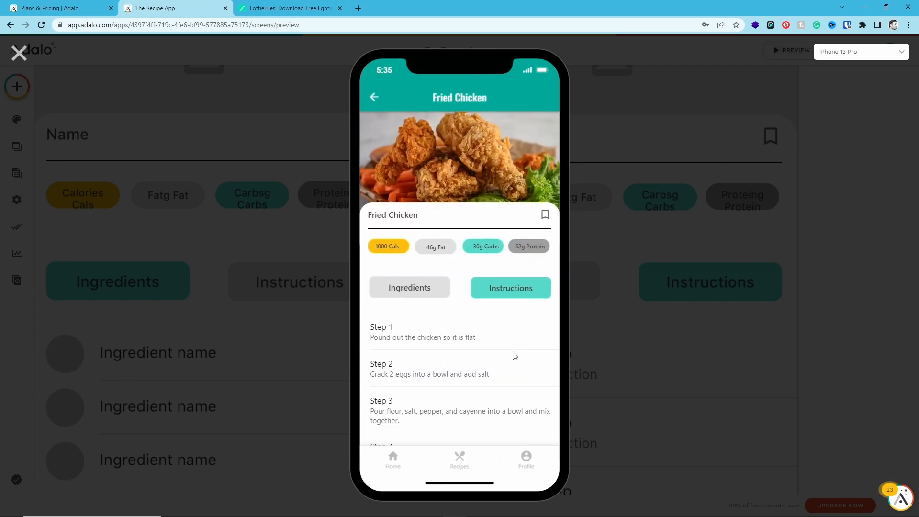
# Read through all the Fried Chicken instruction steps down to the Buy Ingredients button, and close the preview.
pyautogui.scroll(-4, 516, 355)
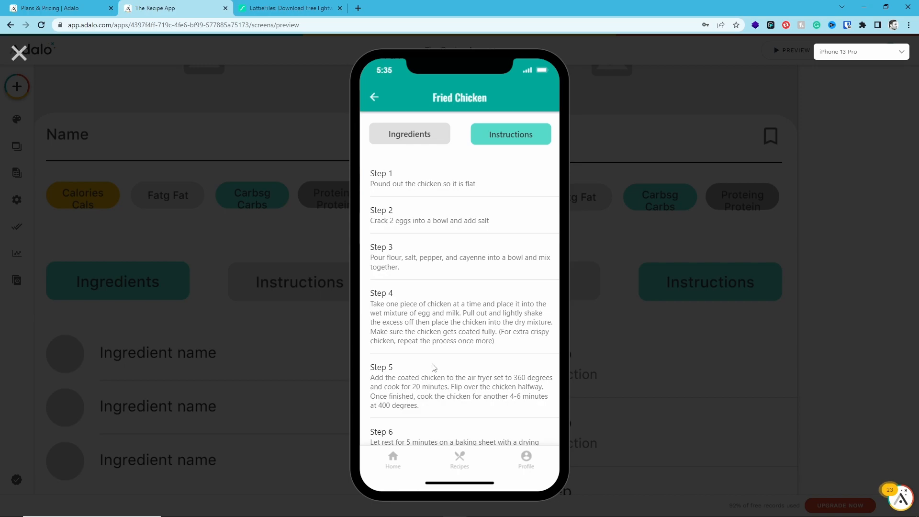
pyautogui.scroll(-3, 437, 335)
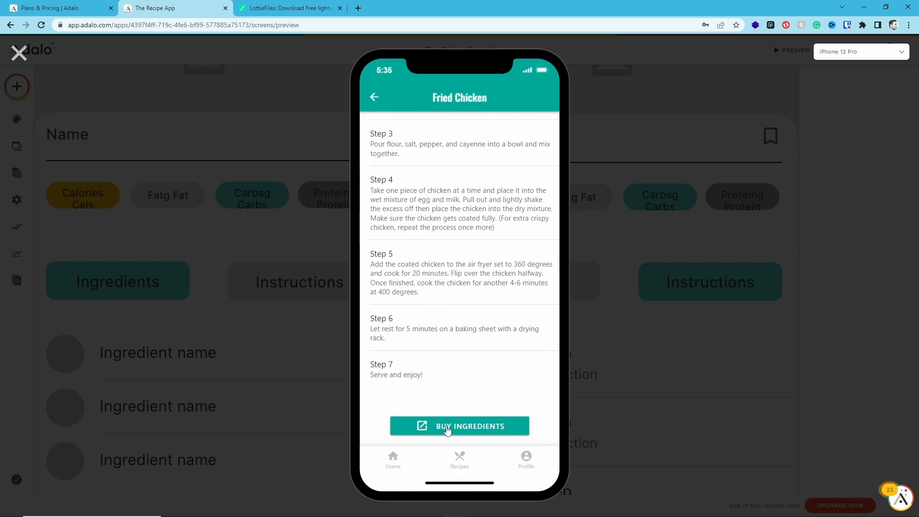
pyautogui.scroll(3, 464, 390)
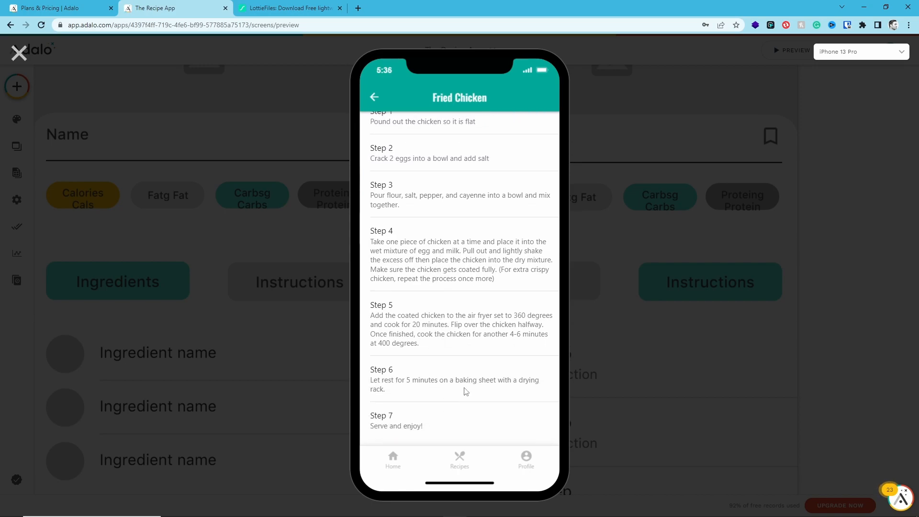
pyautogui.scroll(2, 464, 390)
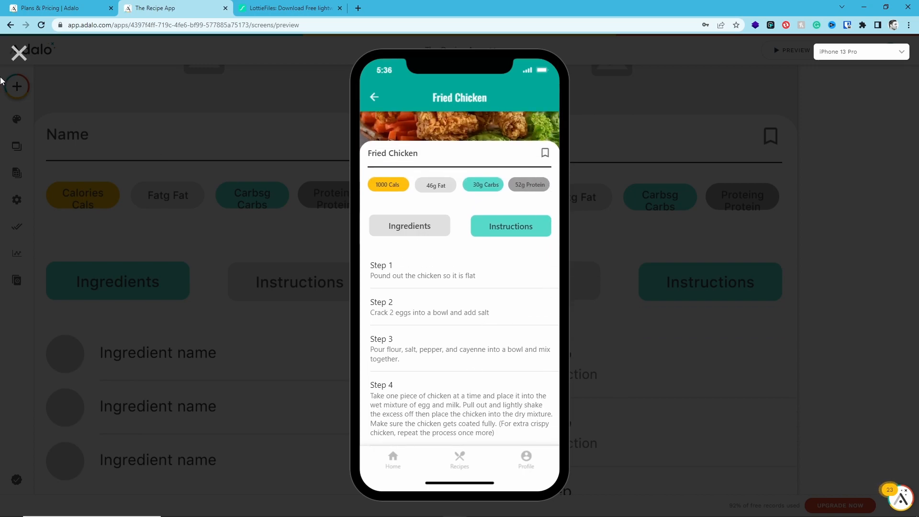
pyautogui.click(20, 53)
# Resize the instruction list so its right edge aligns with the Instructions button and its left edge meets the screen's edge.
pyautogui.click(636, 386)
pyautogui.moveTo(798, 431); pyautogui.dragTo(782, 431)
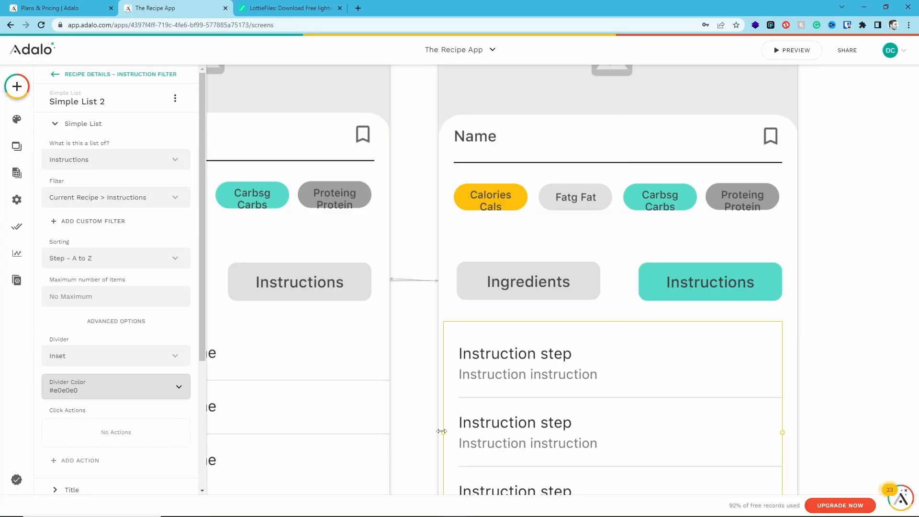
pyautogui.moveTo(441, 432); pyautogui.dragTo(437, 432)
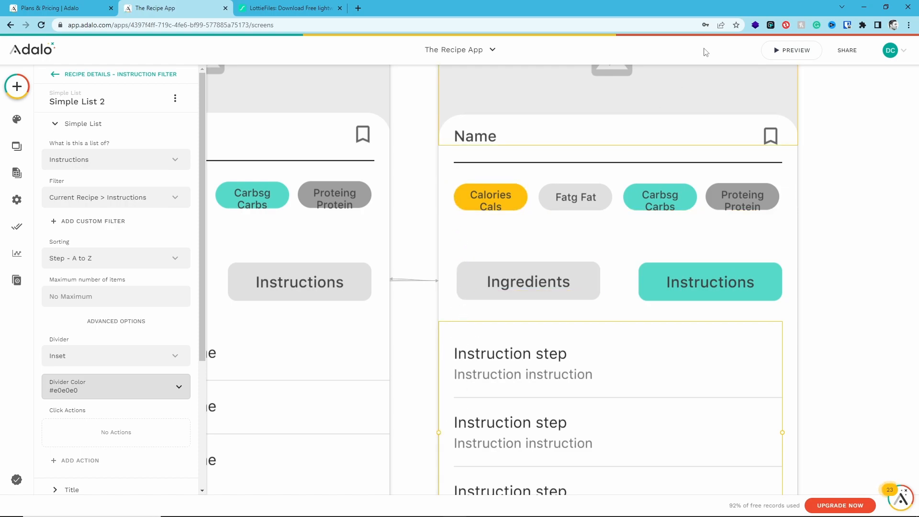
# Preview the Fried Chicken recipe's Instructions to check the resized list's margins and text wrapping.
pyautogui.click(790, 50)
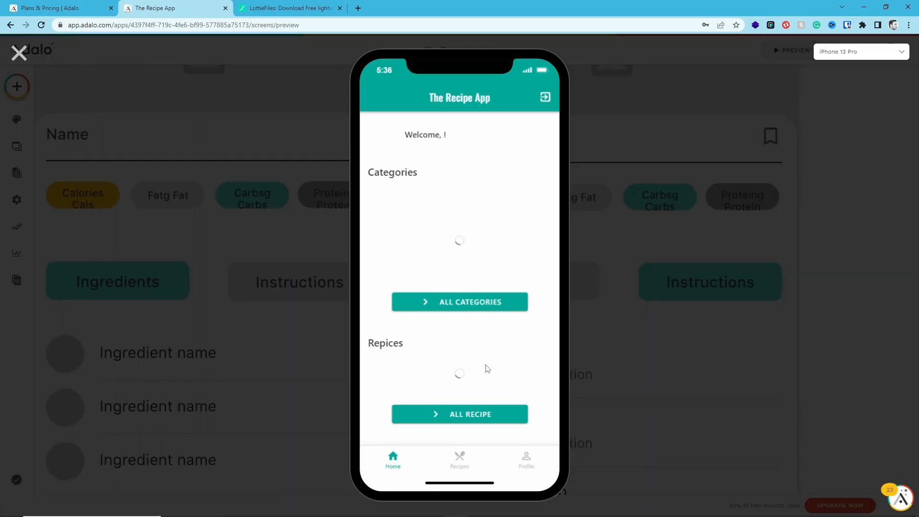
pyautogui.click(438, 388)
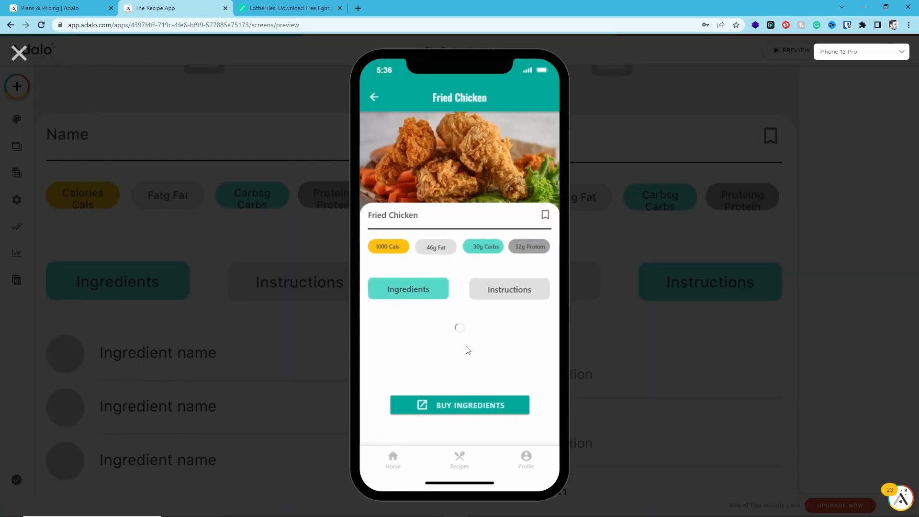
pyautogui.click(482, 296)
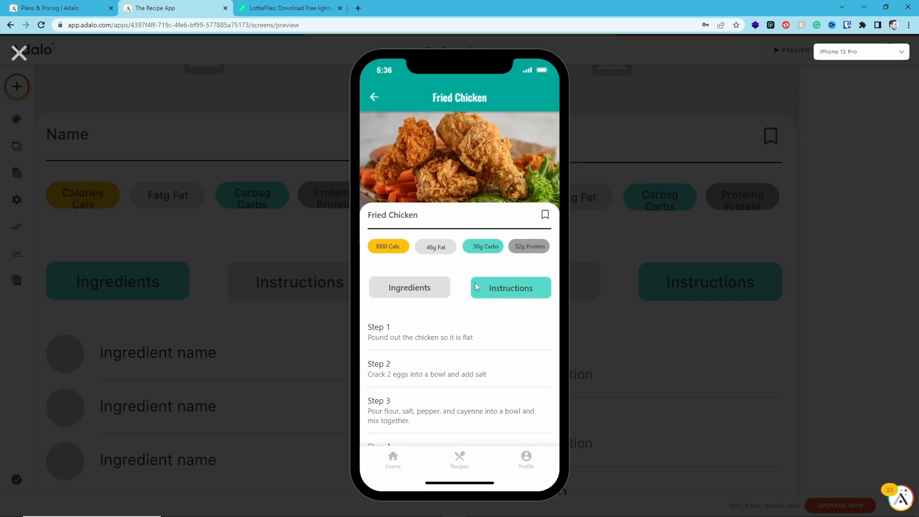
pyautogui.scroll(-3, 437, 333)
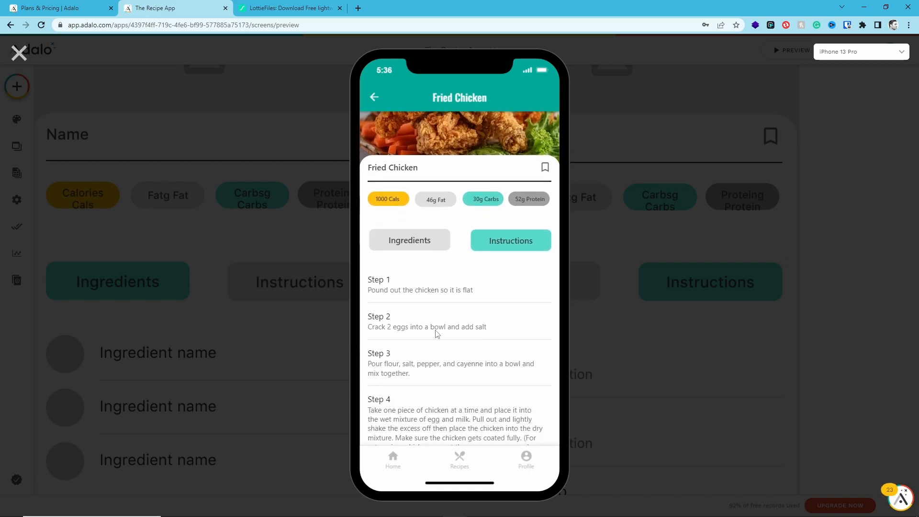
pyautogui.scroll(-4, 437, 333)
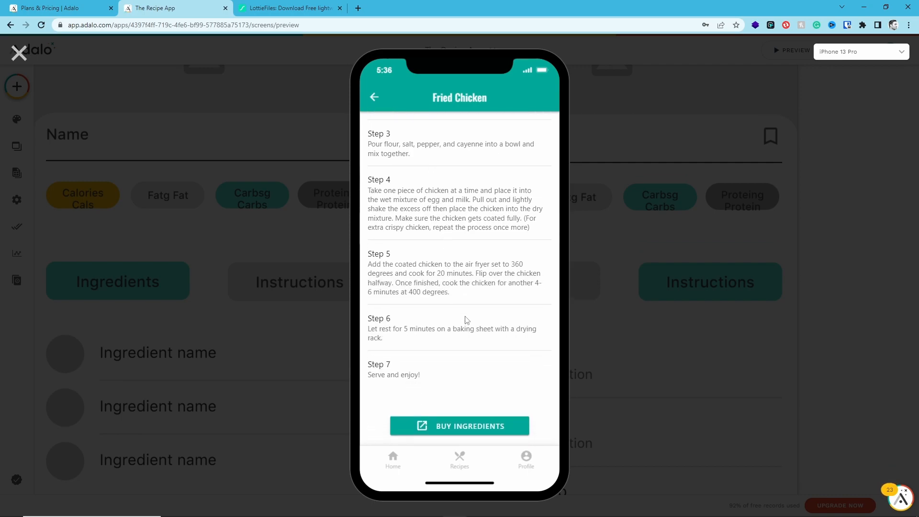
pyautogui.scroll(4, 422, 374)
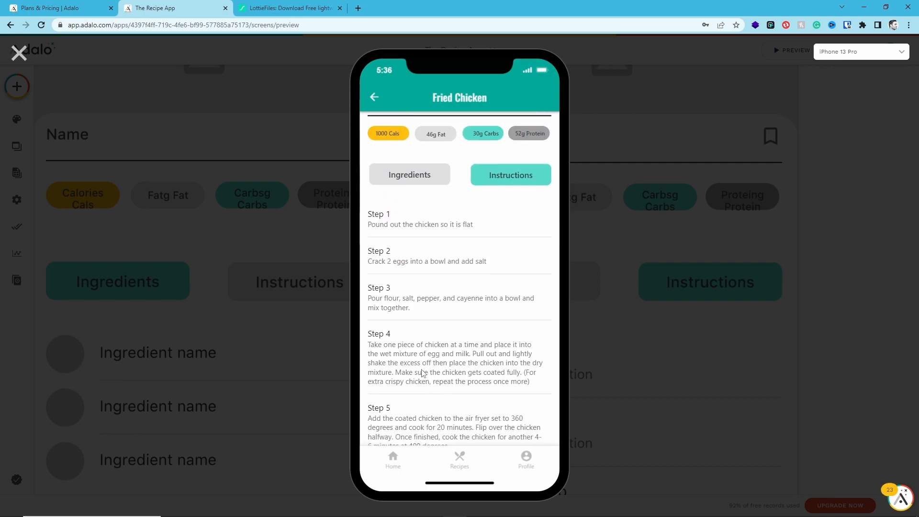
pyautogui.scroll(3, 434, 322)
# Switch the previewed recipe back to Ingredients, look over the list and nutrition labels, and exit the preview.
pyautogui.click(424, 286)
pyautogui.scroll(-3, 438, 287)
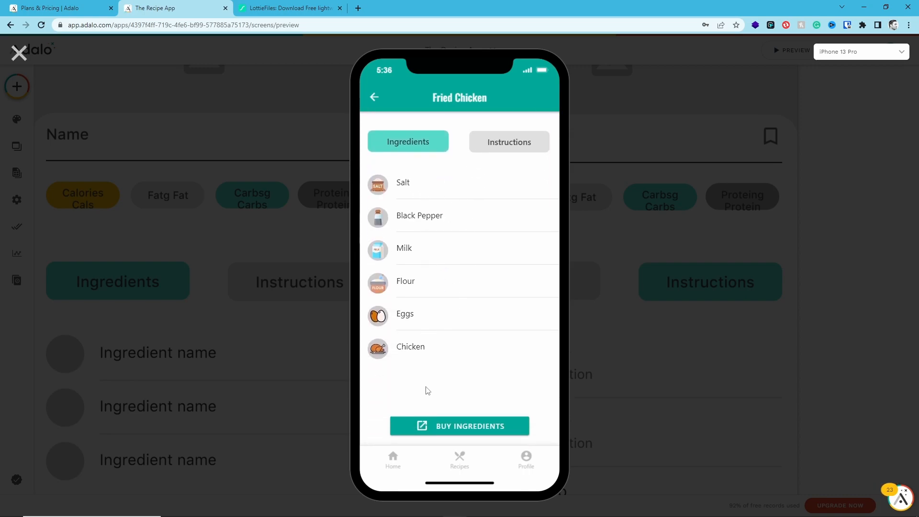
pyautogui.scroll(3, 436, 385)
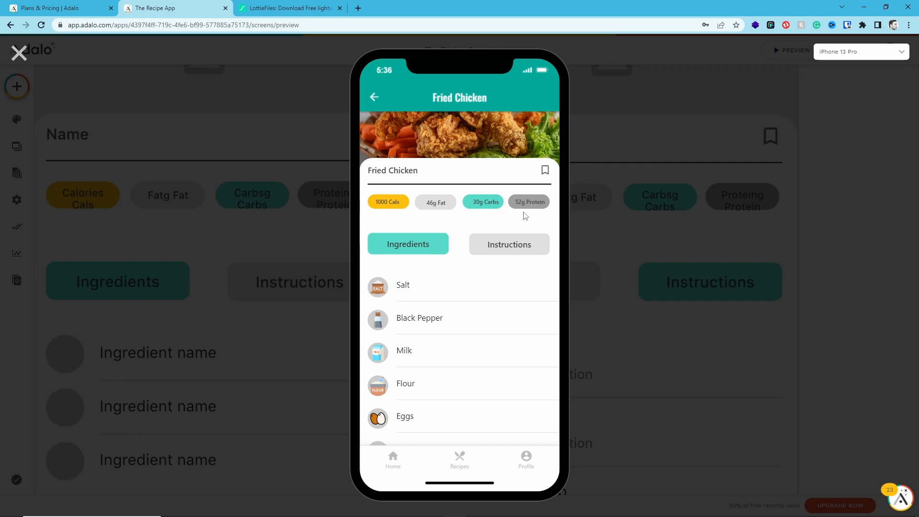
pyautogui.click(20, 54)
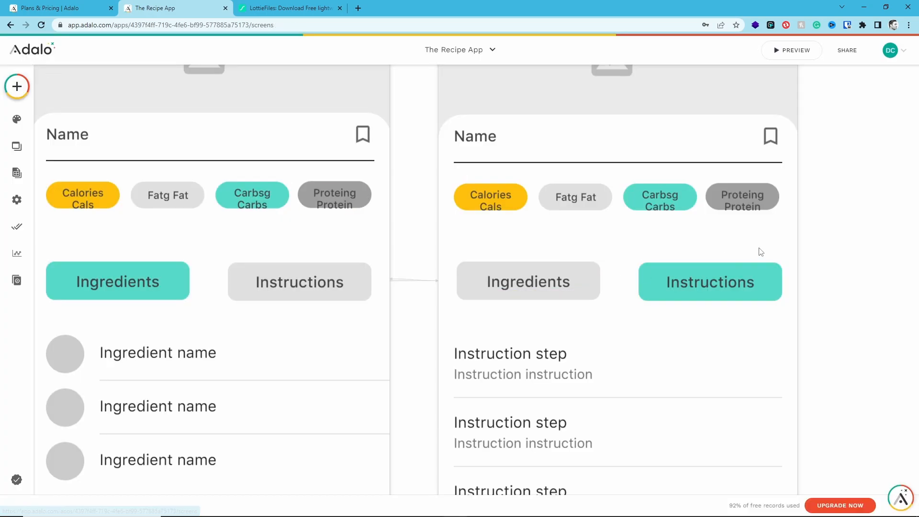
# Change the protein label's text color to off-white on both the Instruction Filter and Ingredients Filter screens.
pyautogui.click(736, 202)
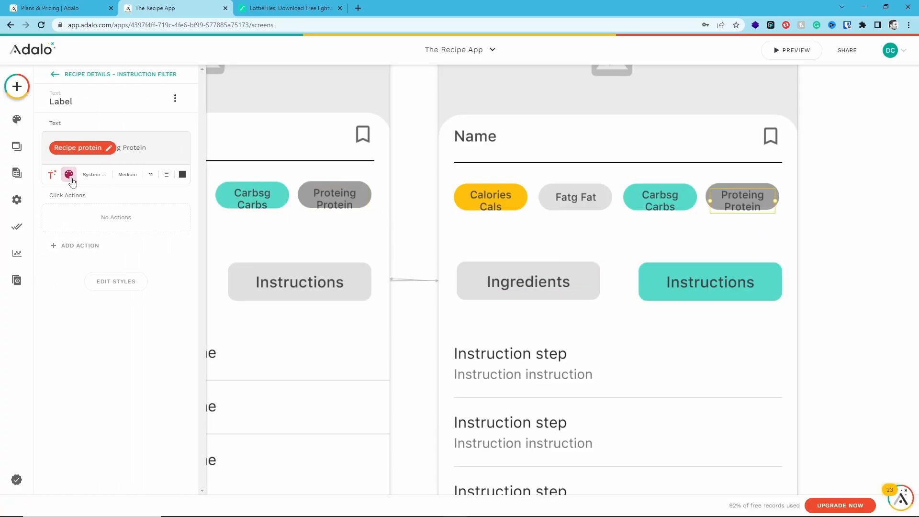
pyautogui.click(181, 175)
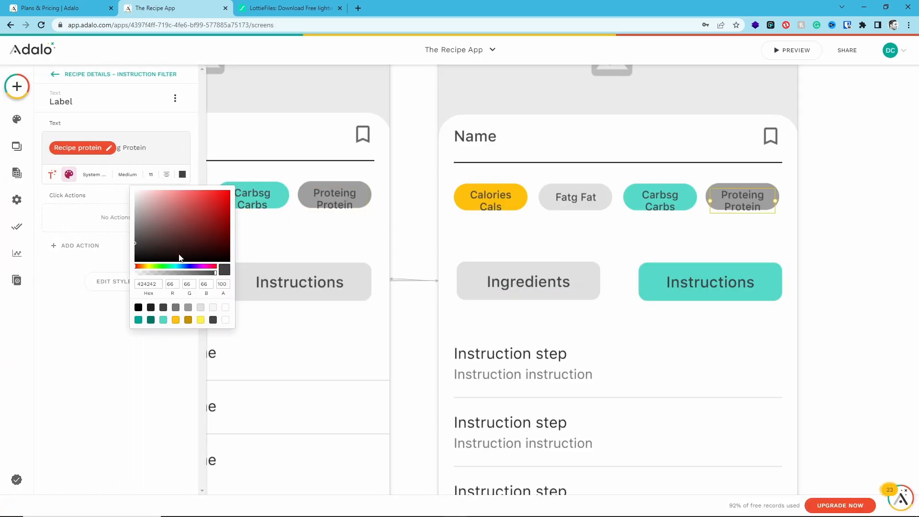
pyautogui.click(213, 308)
pyautogui.doubleClick(327, 194)
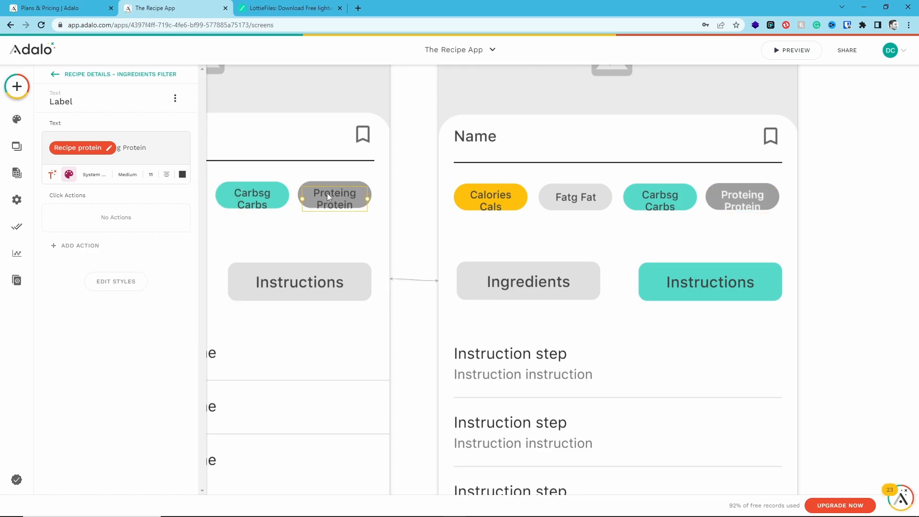
pyautogui.click(182, 174)
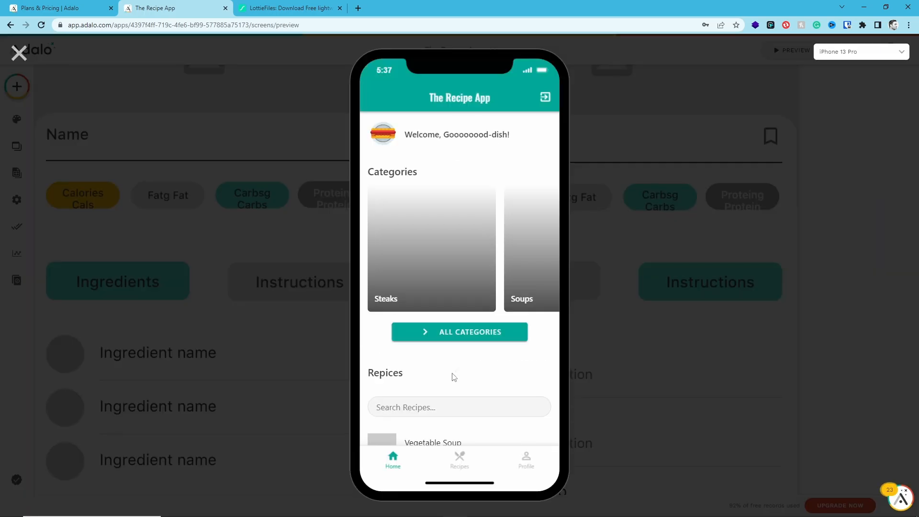
# Check the protein label on the previewed Fried Chicken recipe's Ingredients and Instructions views, and look through the instruction steps.
pyautogui.scroll(-5, 454, 378)
pyautogui.click(457, 390)
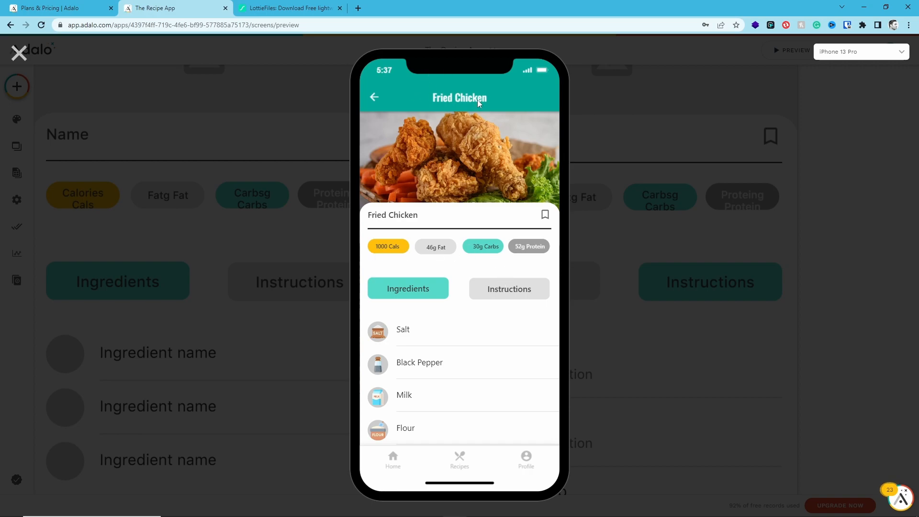
pyautogui.click(498, 288)
pyautogui.scroll(-5, 467, 333)
pyautogui.scroll(5, 474, 328)
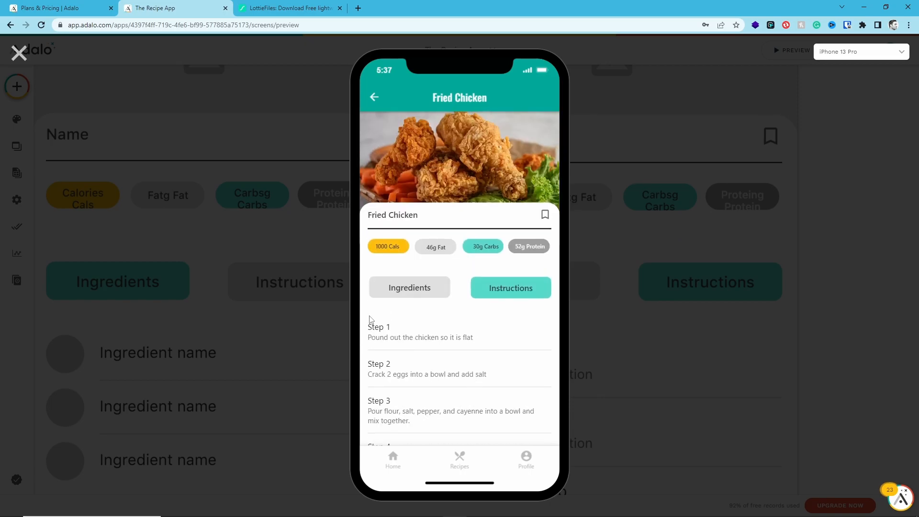
pyautogui.scroll(-5, 495, 312)
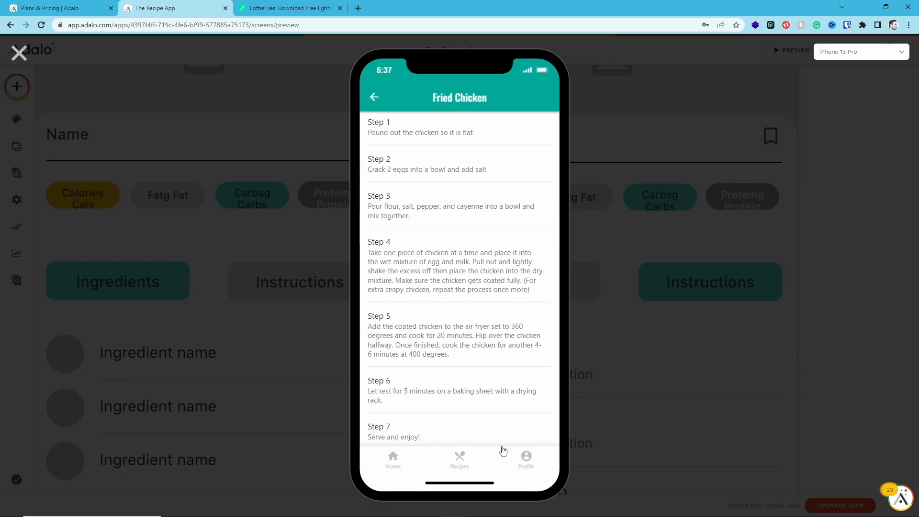
pyautogui.scroll(5, 466, 385)
# Test the preview's navigation by returning to Home, opening the Soups category and going back, and close the preview.
pyautogui.click(457, 463)
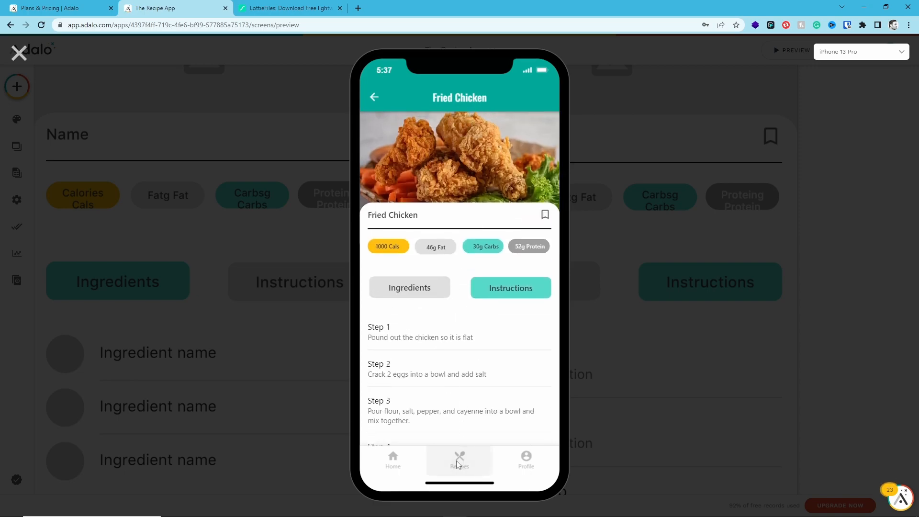
pyautogui.click(394, 462)
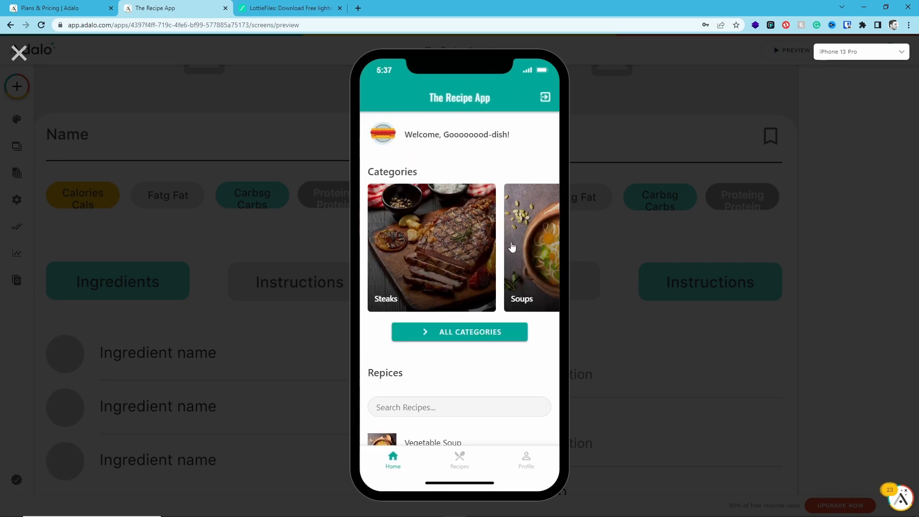
pyautogui.moveTo(497, 264); pyautogui.dragTo(354, 277)
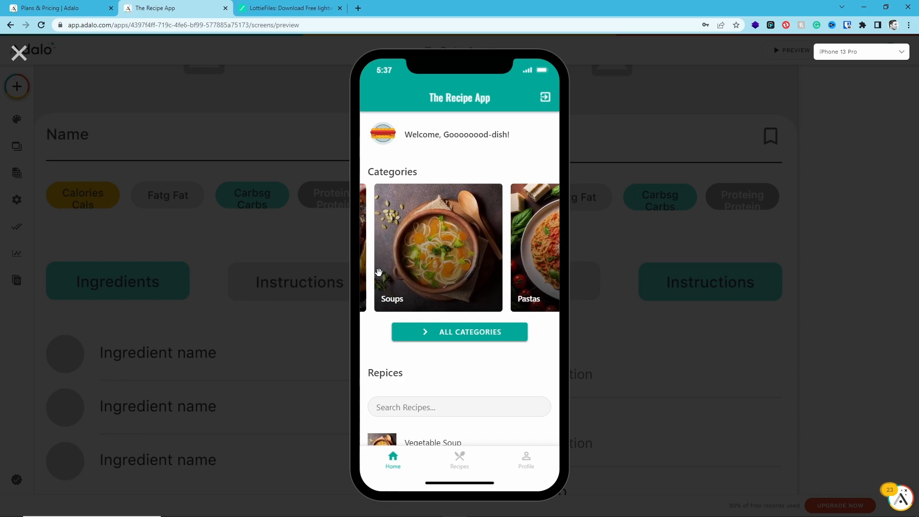
pyautogui.click(437, 269)
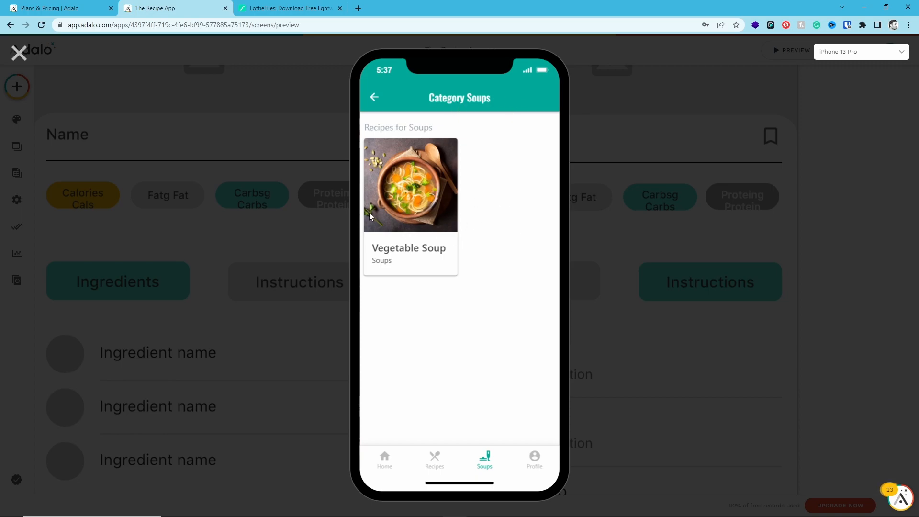
pyautogui.click(372, 100)
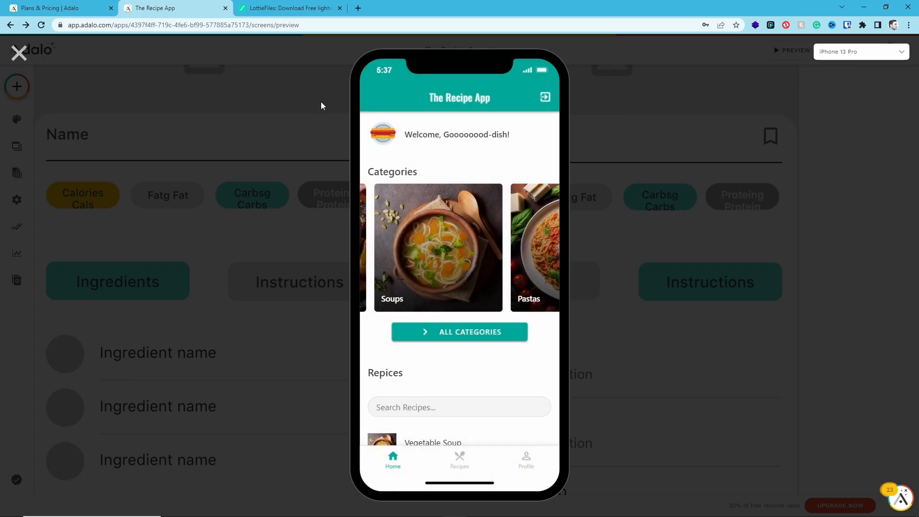
pyautogui.click(19, 53)
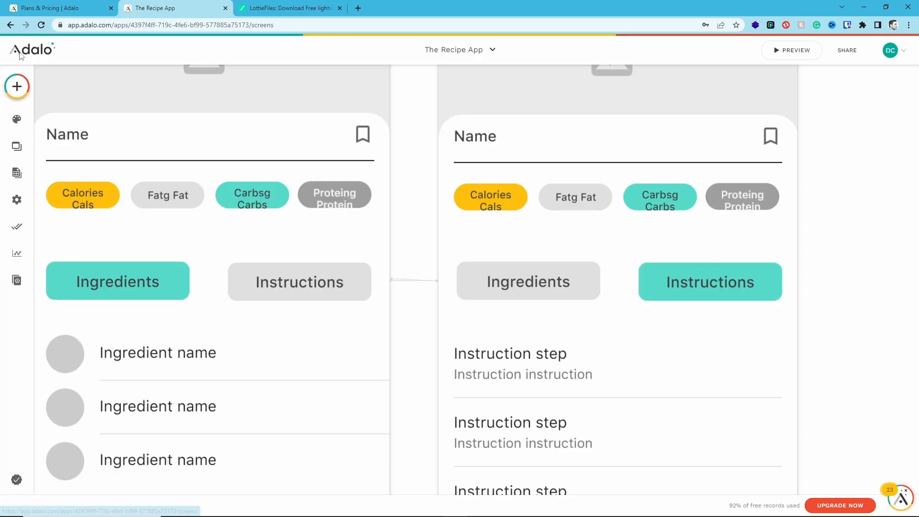
# Add a click action to the recipe list on the Recipes screen that links to Recipe Details - Ingredients Filter.
pyautogui.scroll(-10, 412, 252)
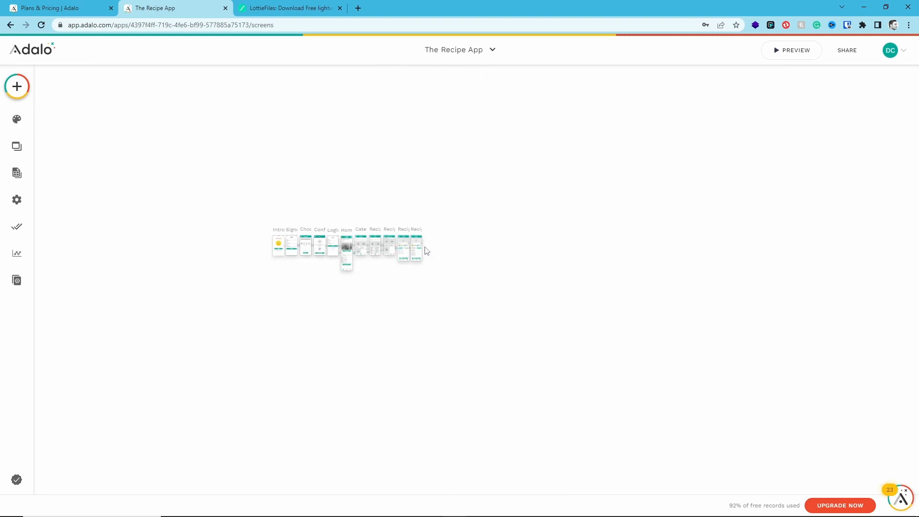
pyautogui.scroll(4, 384, 246)
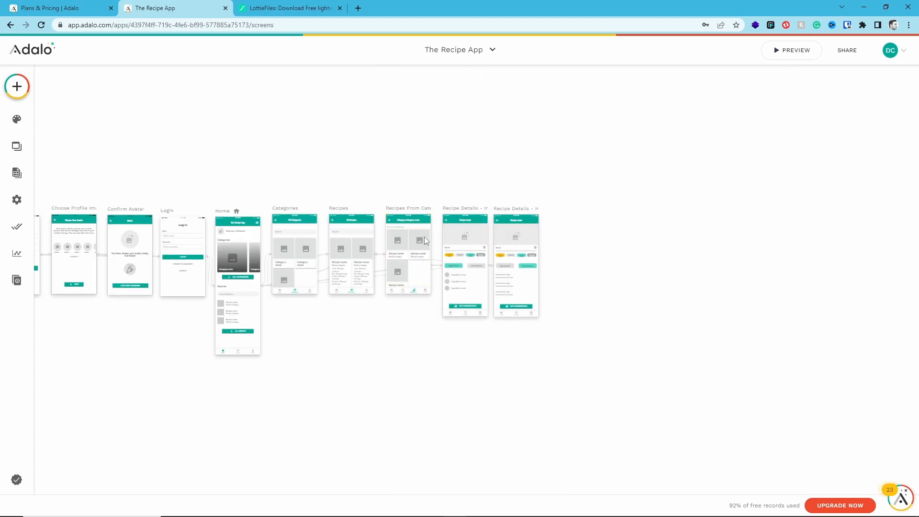
pyautogui.moveTo(403, 181); pyautogui.dragTo(550, 343)
pyautogui.moveTo(337, 172); pyautogui.dragTo(351, 275)
pyautogui.click(420, 366)
pyautogui.scroll(3, 334, 279)
pyautogui.click(365, 239)
pyautogui.scroll(-2, 184, 253)
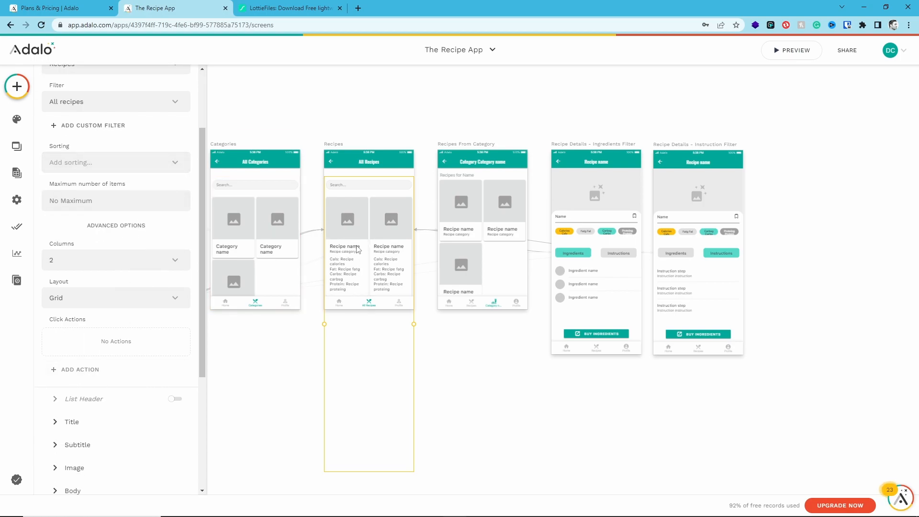
pyautogui.click(80, 368)
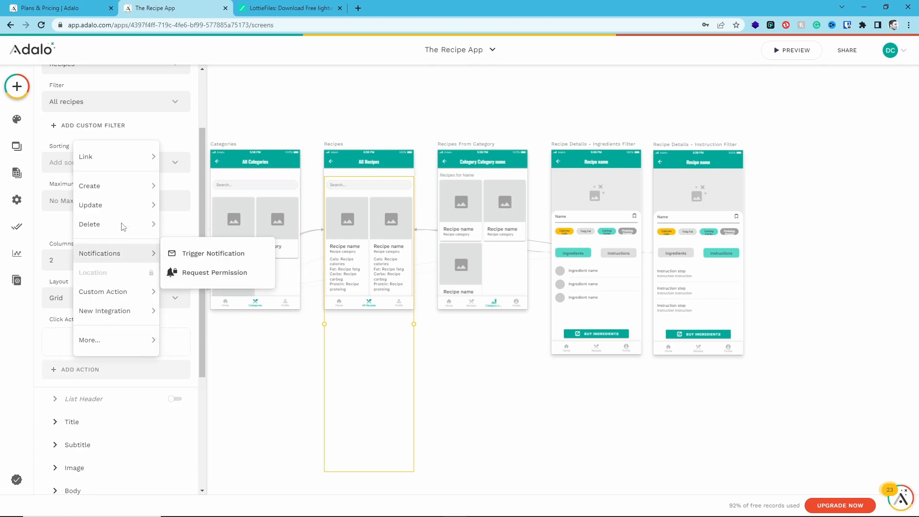
pyautogui.moveTo(109, 158)
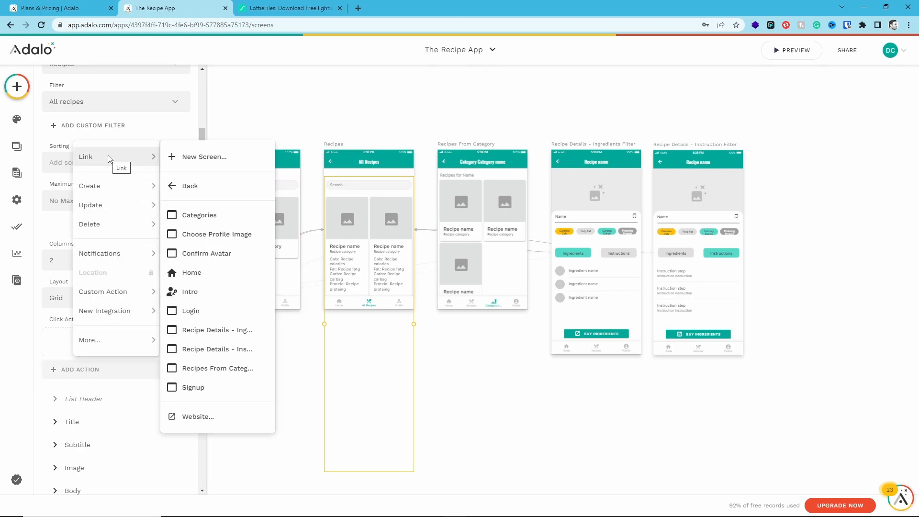
pyautogui.click(214, 331)
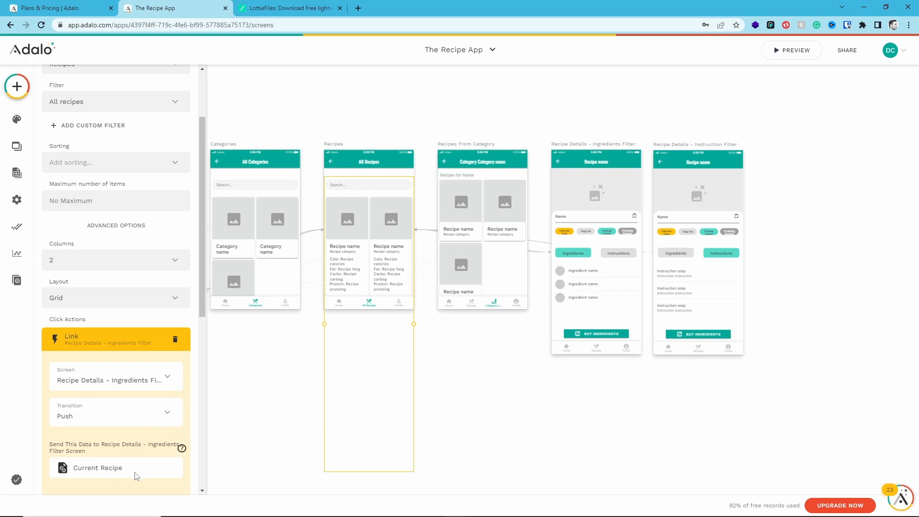
pyautogui.click(230, 362)
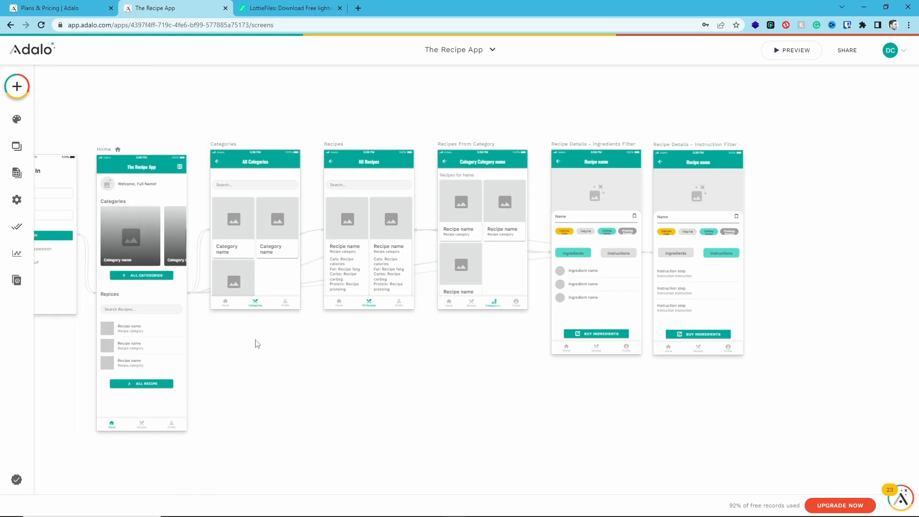
# Test the Recipes tab of the Home screen's bottom navigation in the app preview, and close the preview.
pyautogui.click(792, 51)
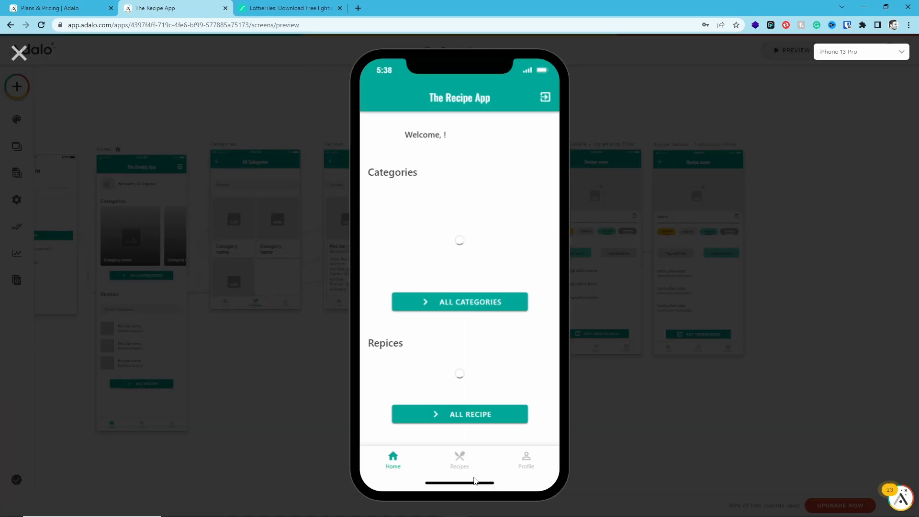
pyautogui.click(461, 467)
pyautogui.click(464, 460)
pyautogui.click(19, 54)
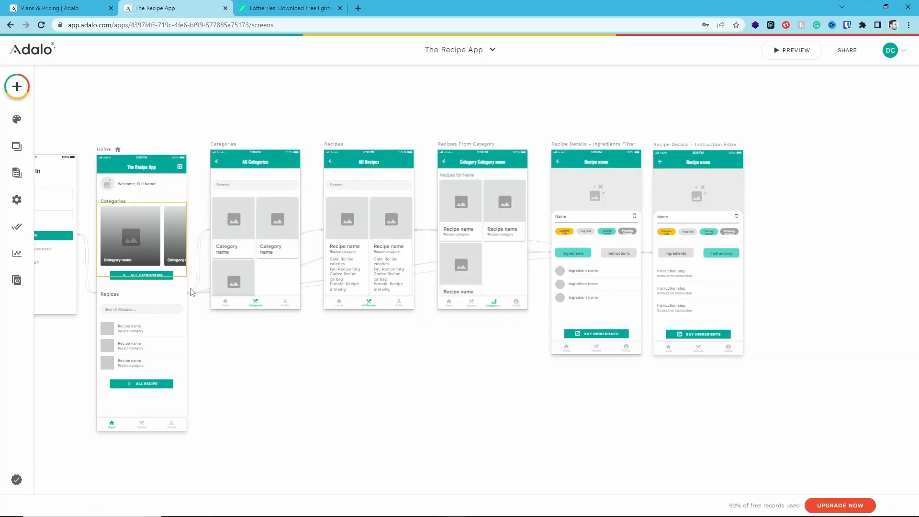
# Add a click action to the second tab, Recipes, of the Home screen's bottom navigation that links to the Recipes screen.
pyautogui.click(136, 428)
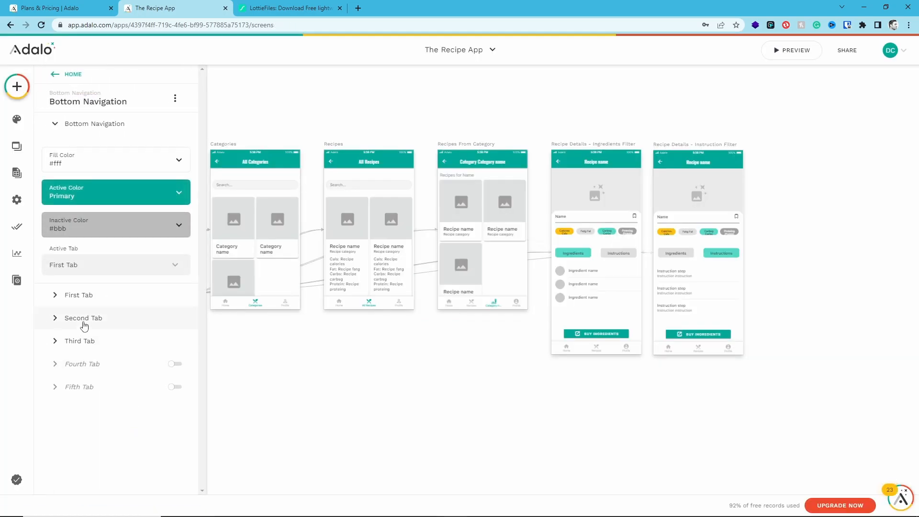
pyautogui.click(85, 322)
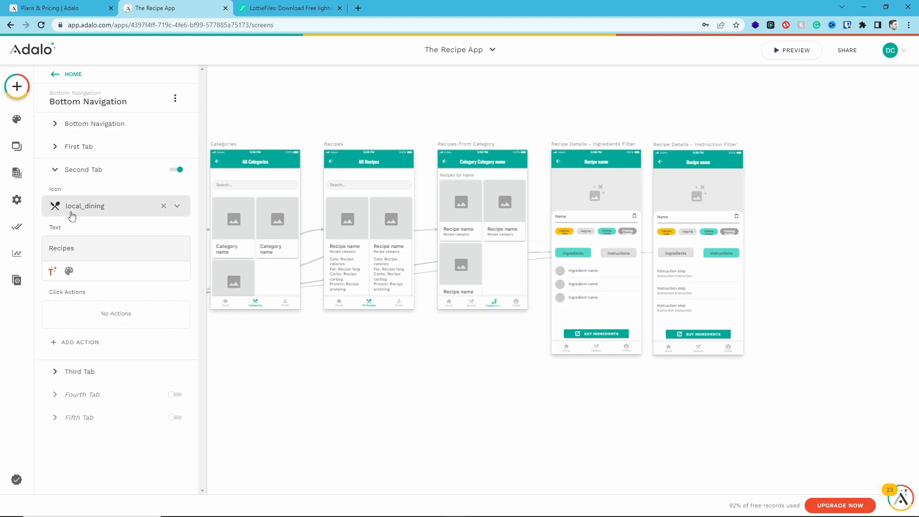
pyautogui.click(92, 343)
pyautogui.moveTo(112, 129)
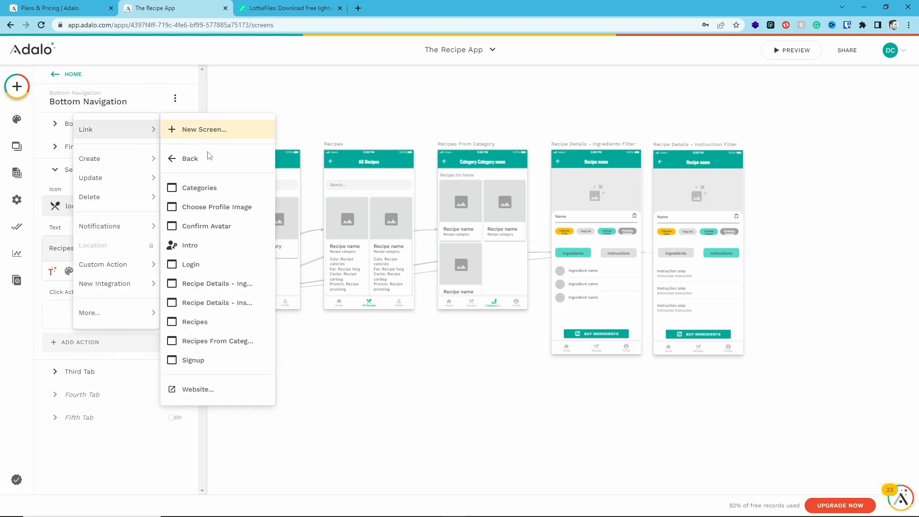
pyautogui.click(195, 321)
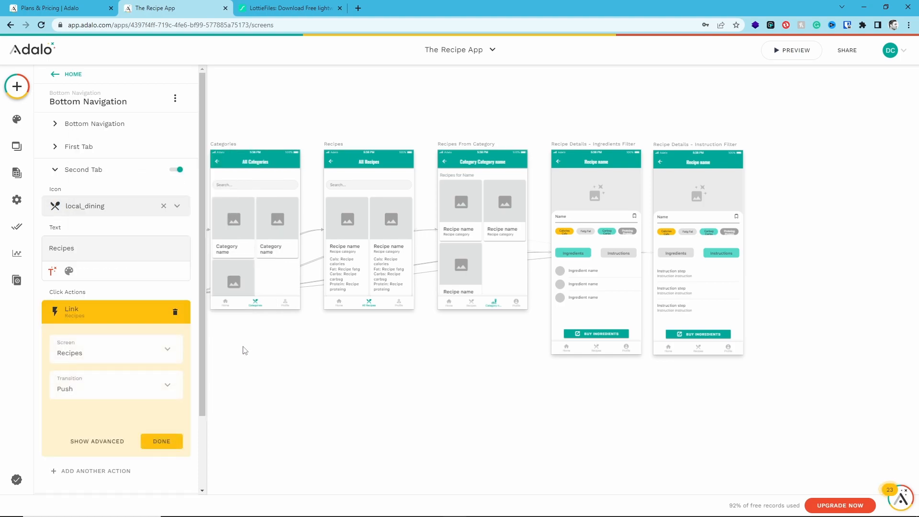
pyautogui.click(161, 440)
# Preview the app, go to All Recipes from the bottom navigation, and check Vegetable Soup's Ingredients and Instructions views.
pyautogui.click(785, 52)
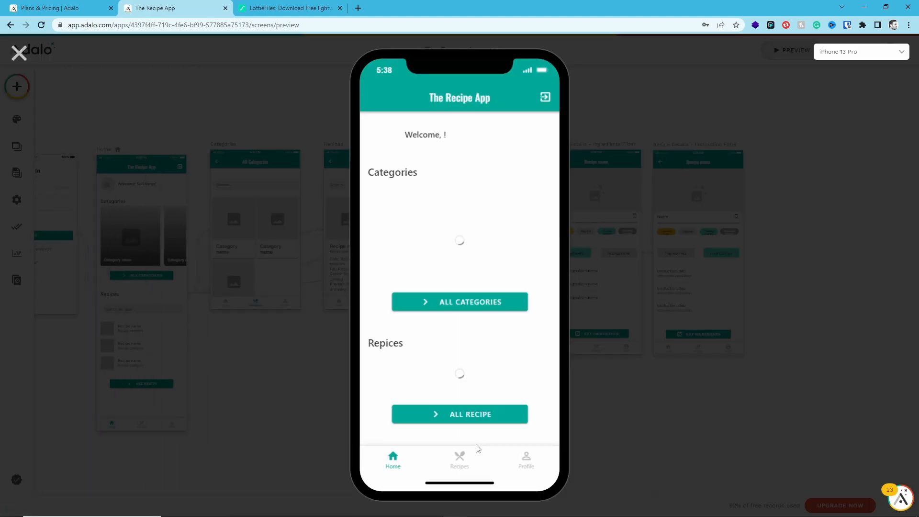
pyautogui.click(458, 459)
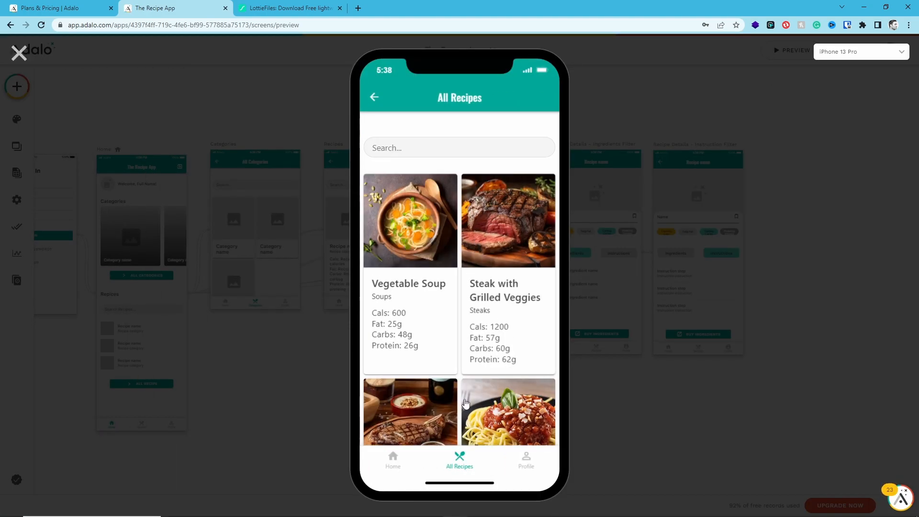
pyautogui.click(409, 249)
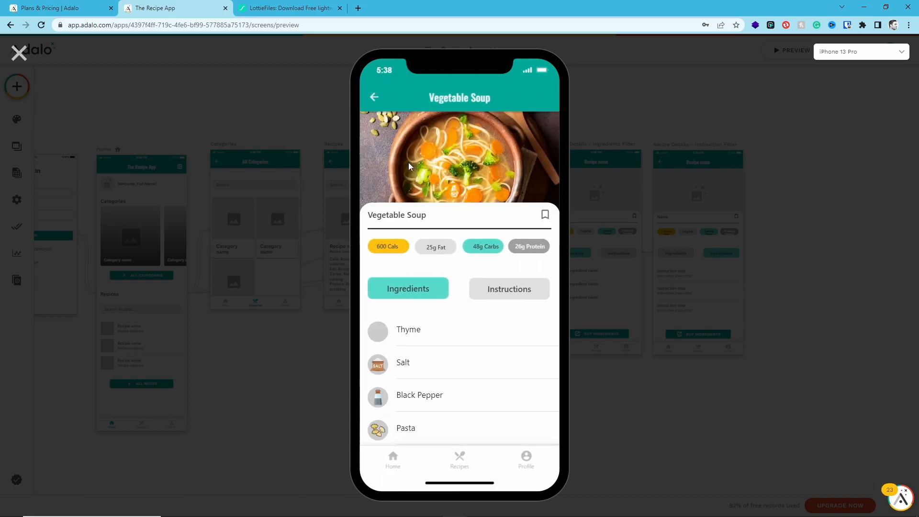
pyautogui.scroll(-4, 445, 308)
pyautogui.scroll(5, 445, 309)
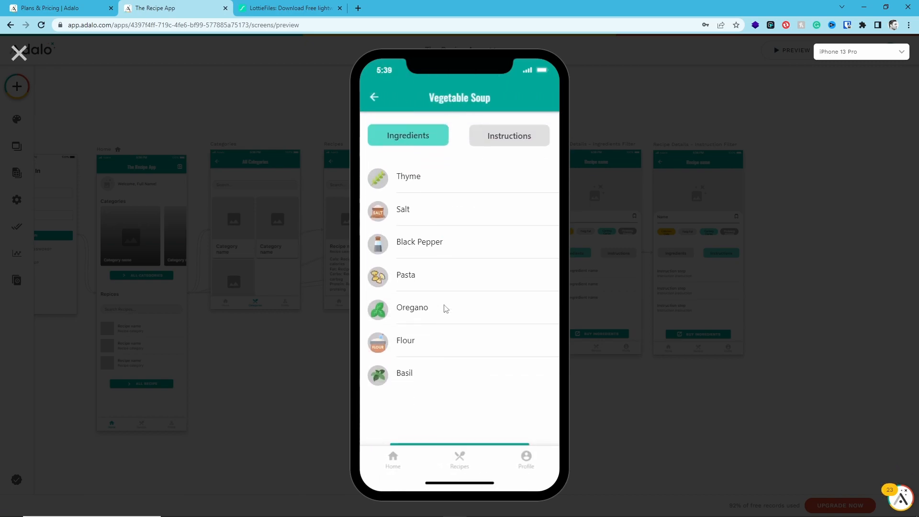
pyautogui.click(486, 289)
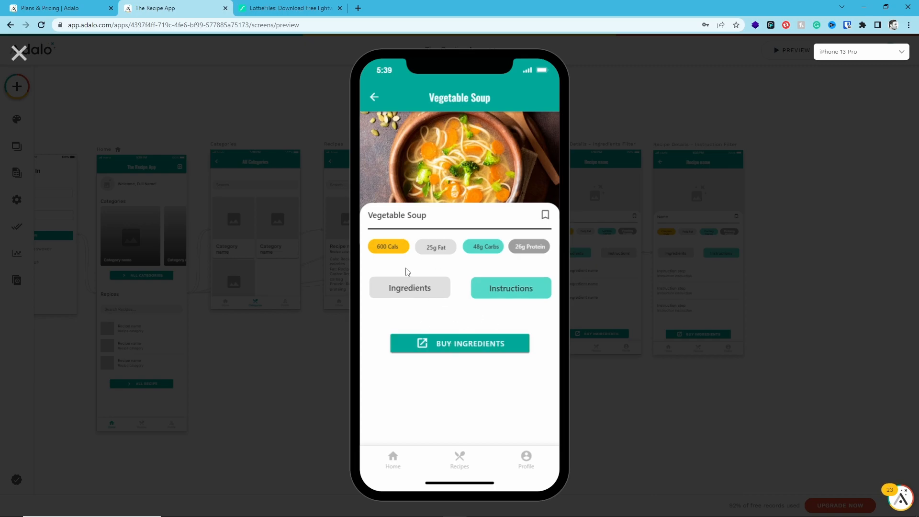
pyautogui.click(410, 288)
# Return to All Recipes, check the Steak with Grilled Veggies recipe details, and close the preview.
pyautogui.click(378, 98)
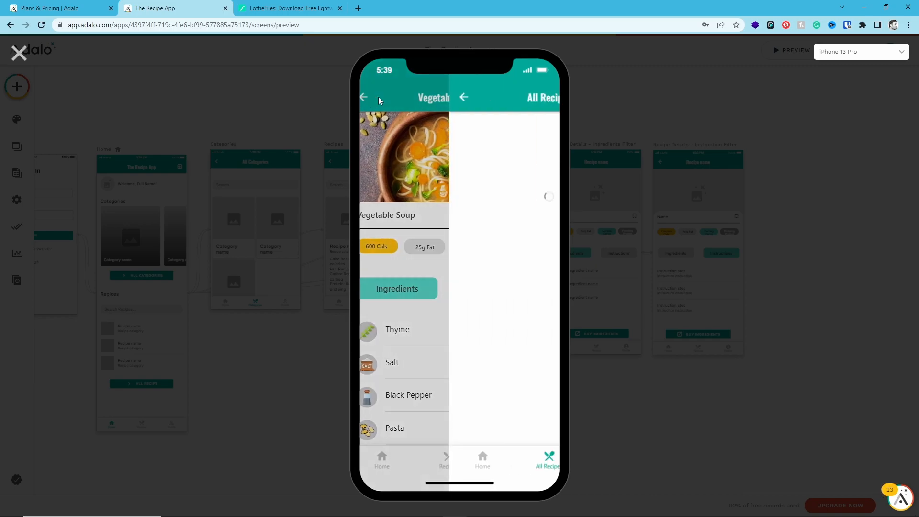
pyautogui.click(520, 258)
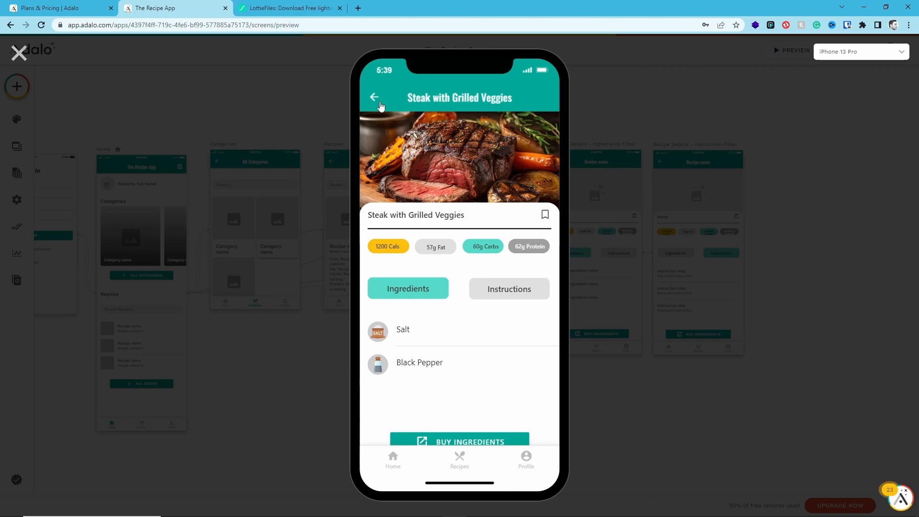
pyautogui.click(19, 53)
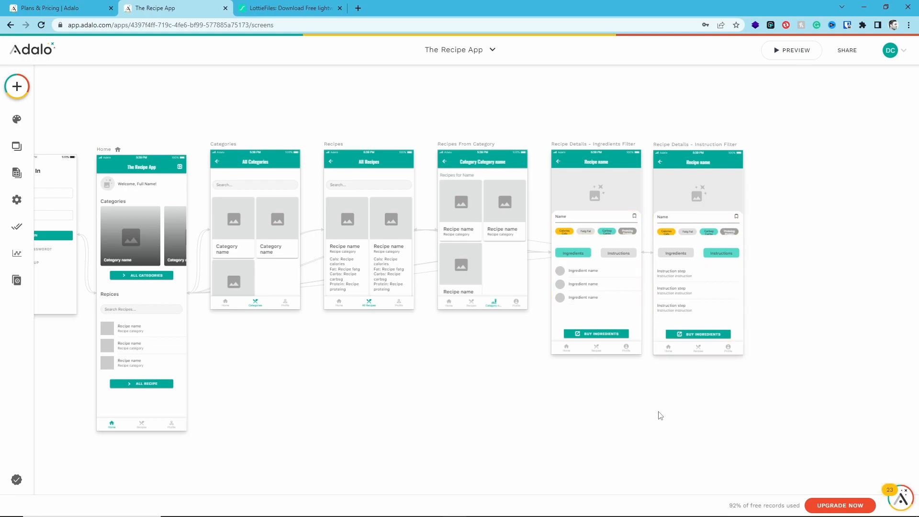
pyautogui.click(329, 409)
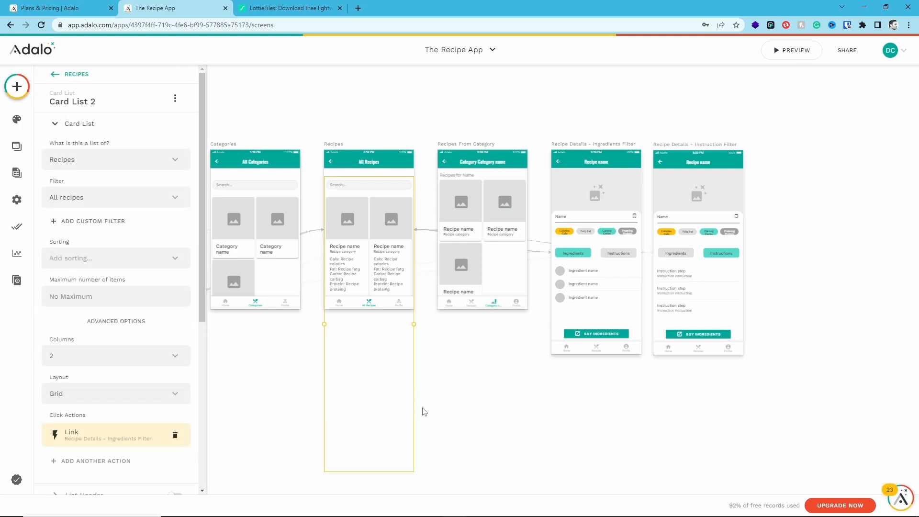
pyautogui.click(423, 411)
pyautogui.click(394, 317)
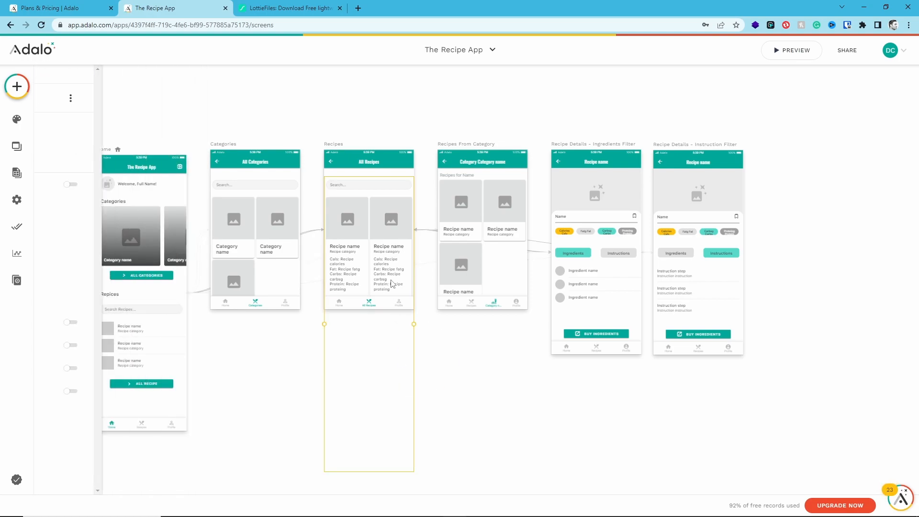
pyautogui.click(467, 374)
pyautogui.moveTo(400, 385); pyautogui.dragTo(467, 403)
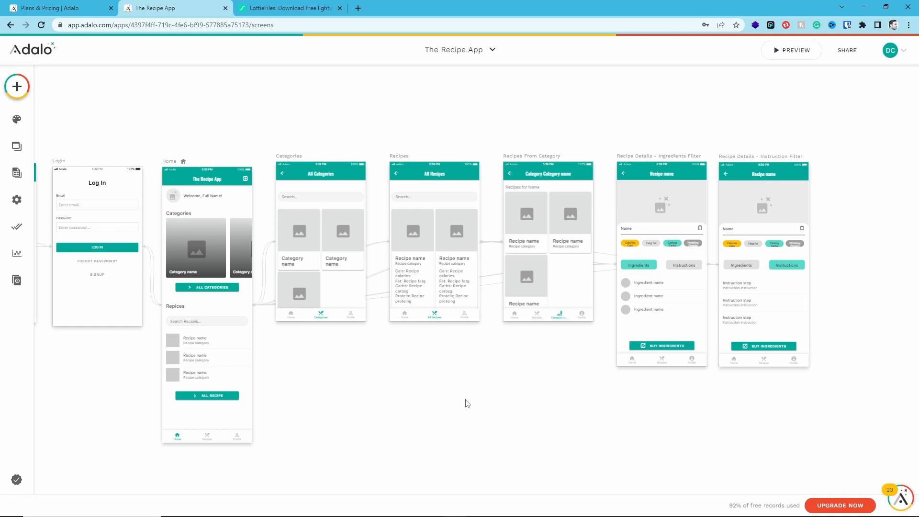